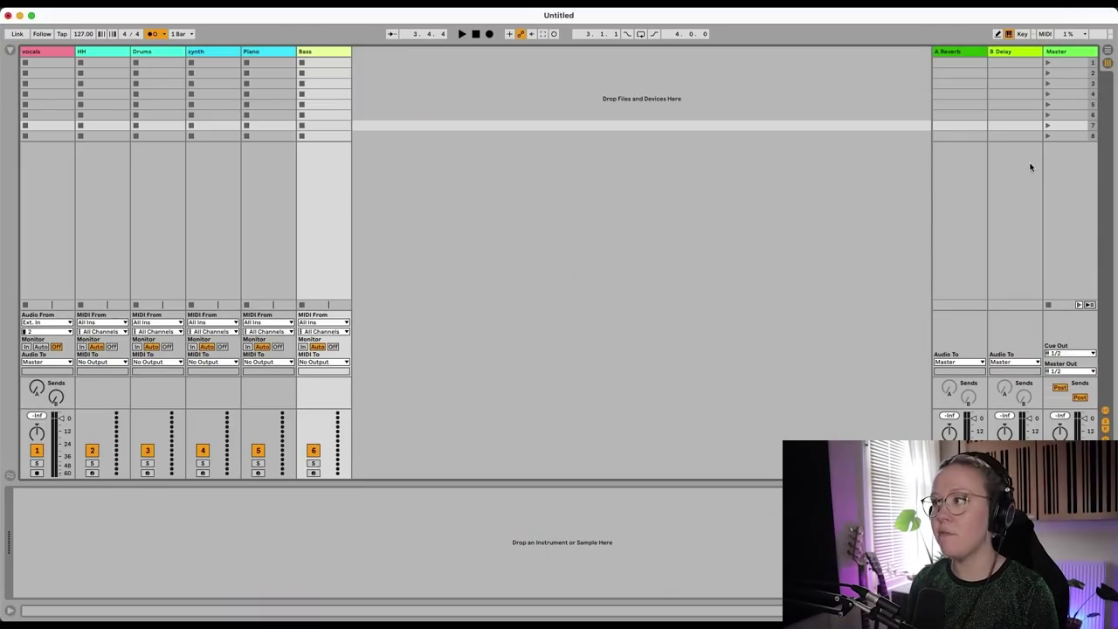
Add a Limiter from the Dynamics audio effects to the Master track
{"action": "left_click", "coordinate": [1059, 54]}
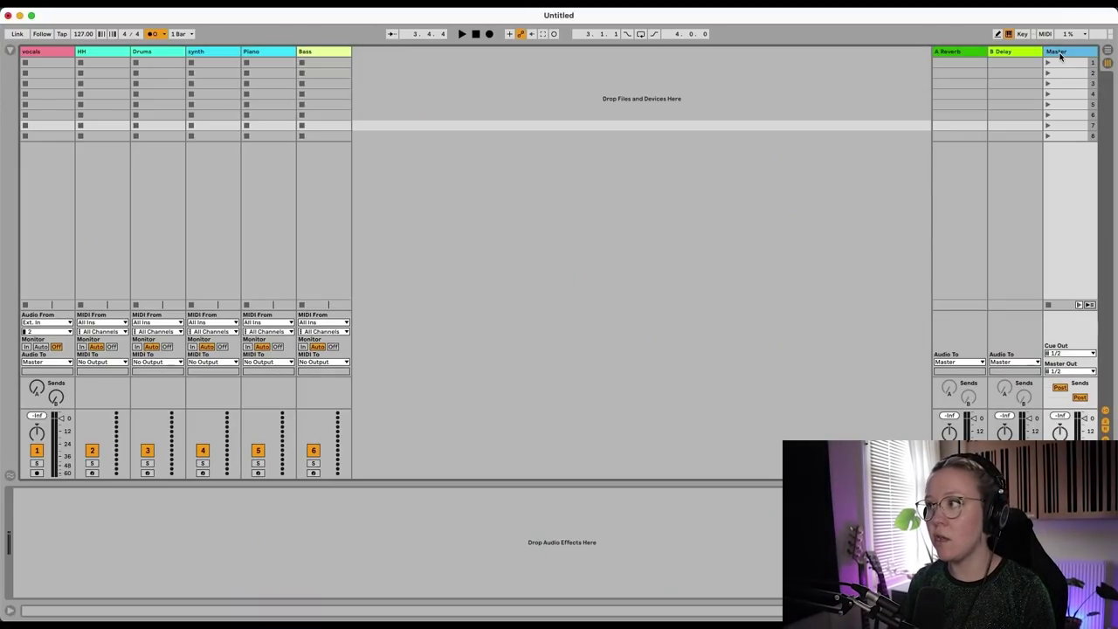
{"action": "left_click", "coordinate": [10, 52]}
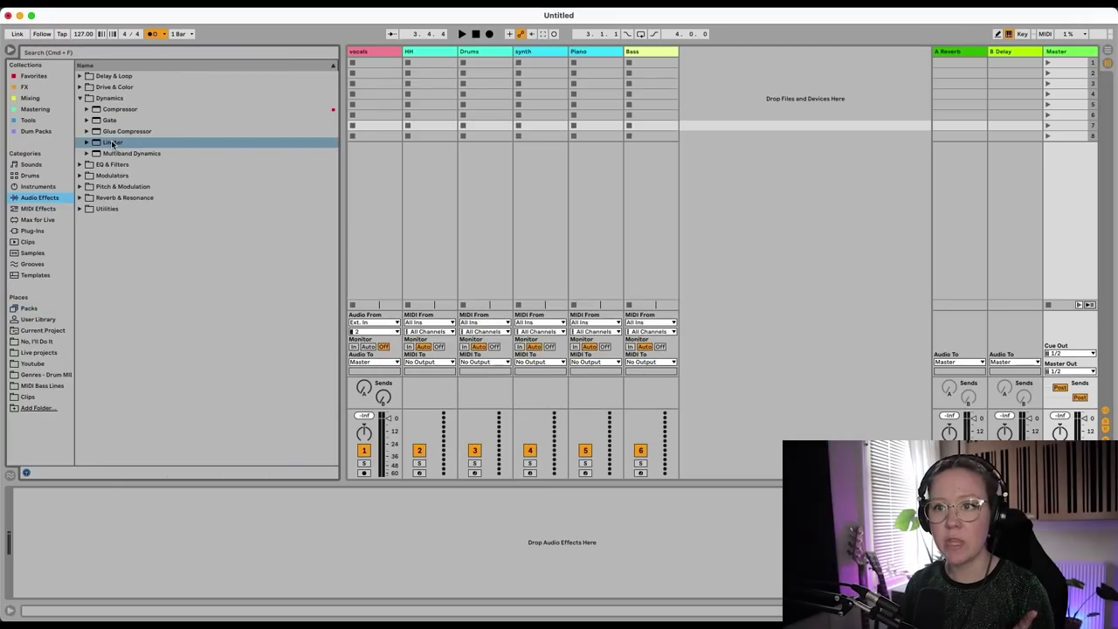
{"action": "double_click", "coordinate": [111, 144]}
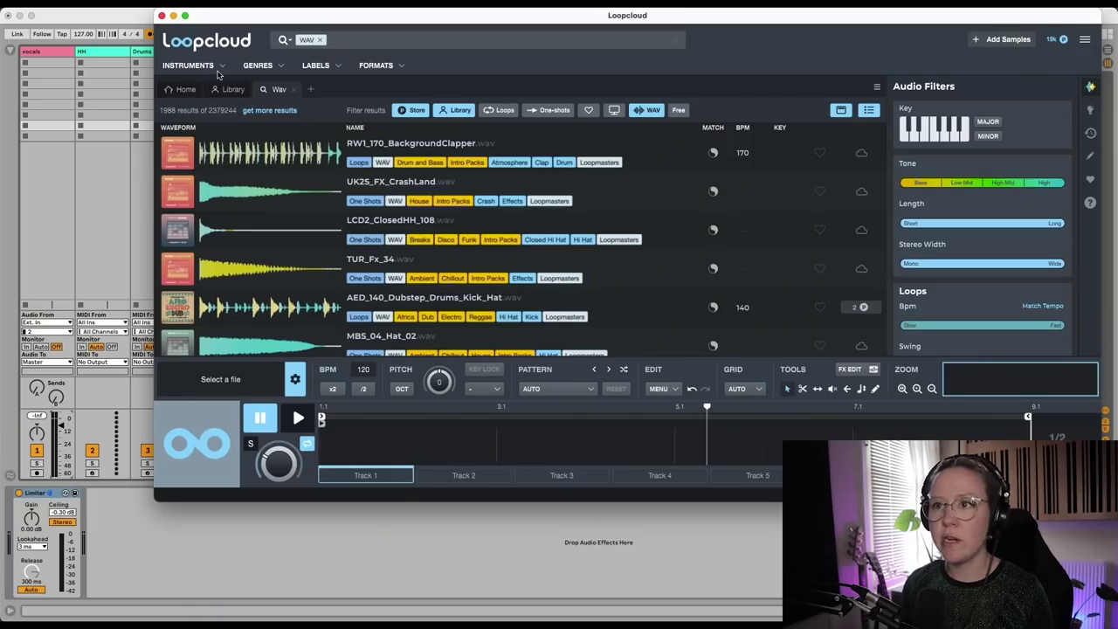
Switch to Loopcloud and filter the WAV samples for female vocals
{"action": "left_click", "coordinate": [211, 67]}
{"action": "left_click", "coordinate": [897, 174]}
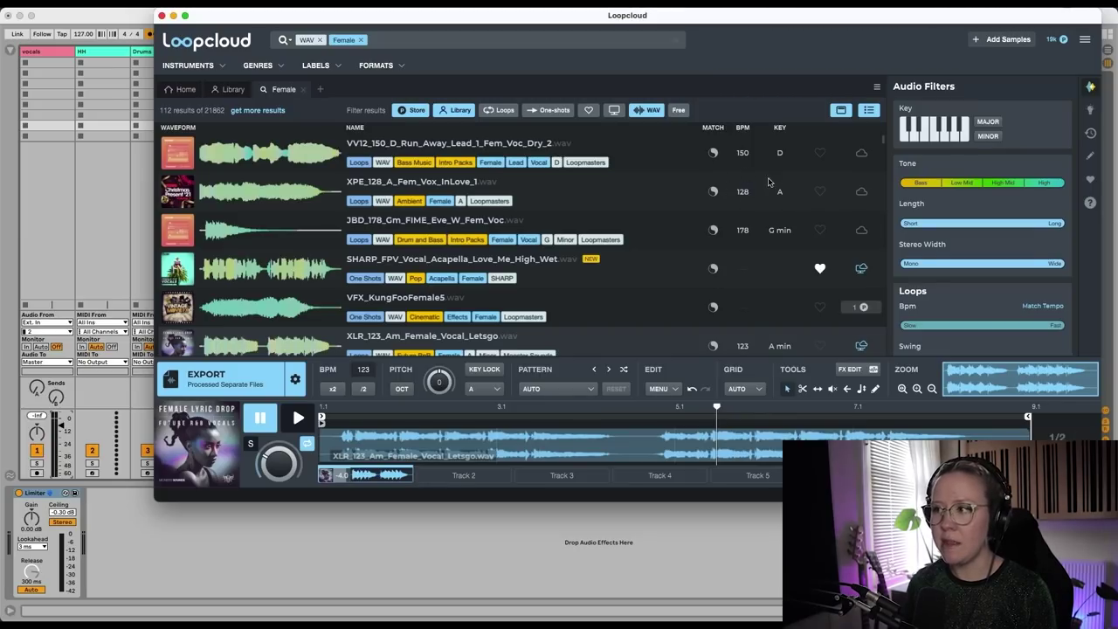
{"action": "scroll", "coordinate": [756, 253], "scroll_direction": "down", "scroll_amount": 5}
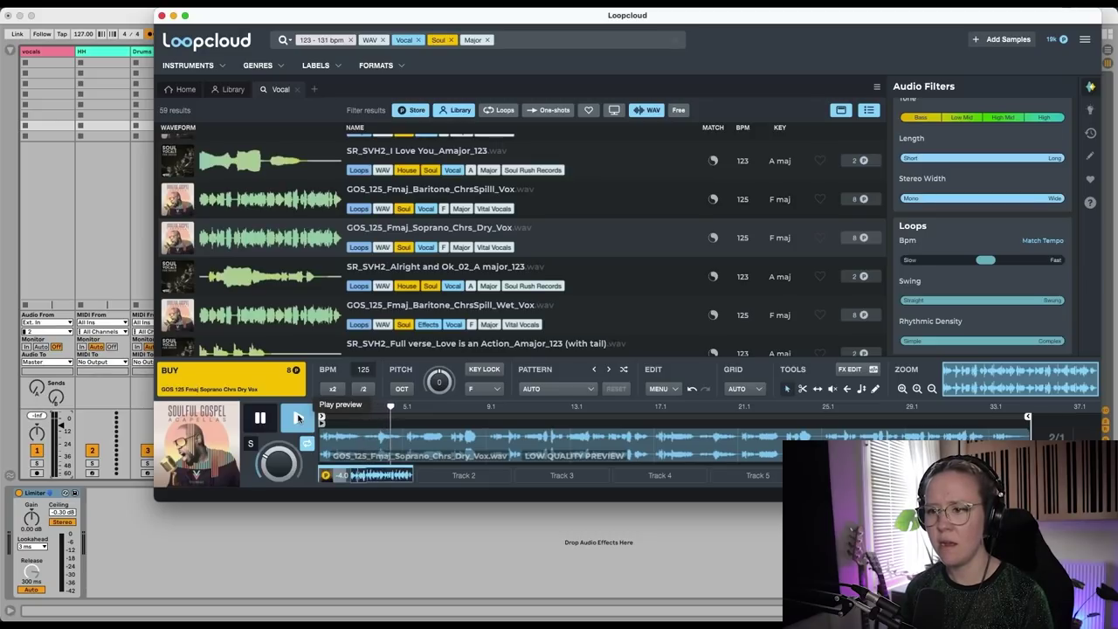
Preview the GOS_125_Fmaj_Soprano_Chrs_Dry_Vox and GOS_125_Fmaj_Baritone_ChrsSpilll_Vox samples
{"action": "left_click", "coordinate": [260, 419]}
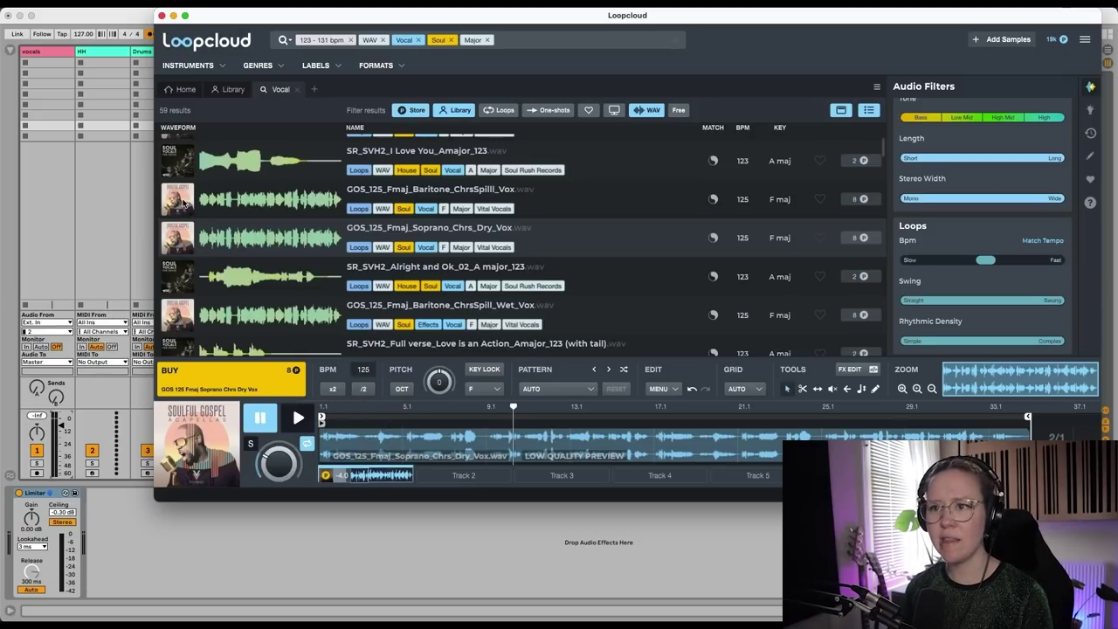
{"action": "left_click", "coordinate": [183, 203]}
{"action": "left_click", "coordinate": [302, 420]}
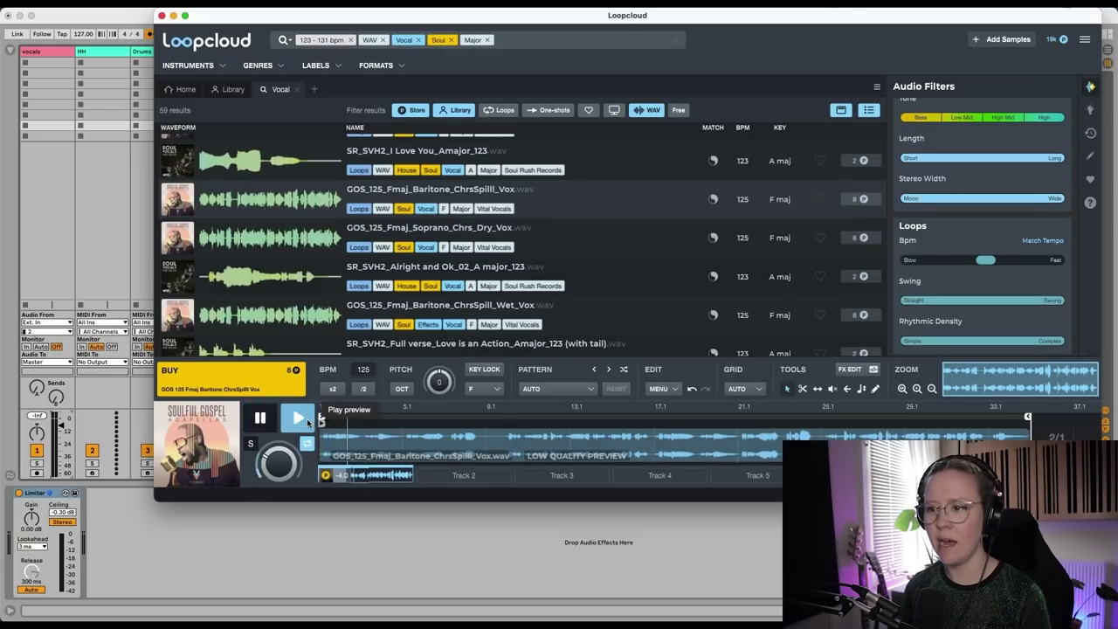
{"action": "left_click", "coordinate": [308, 422]}
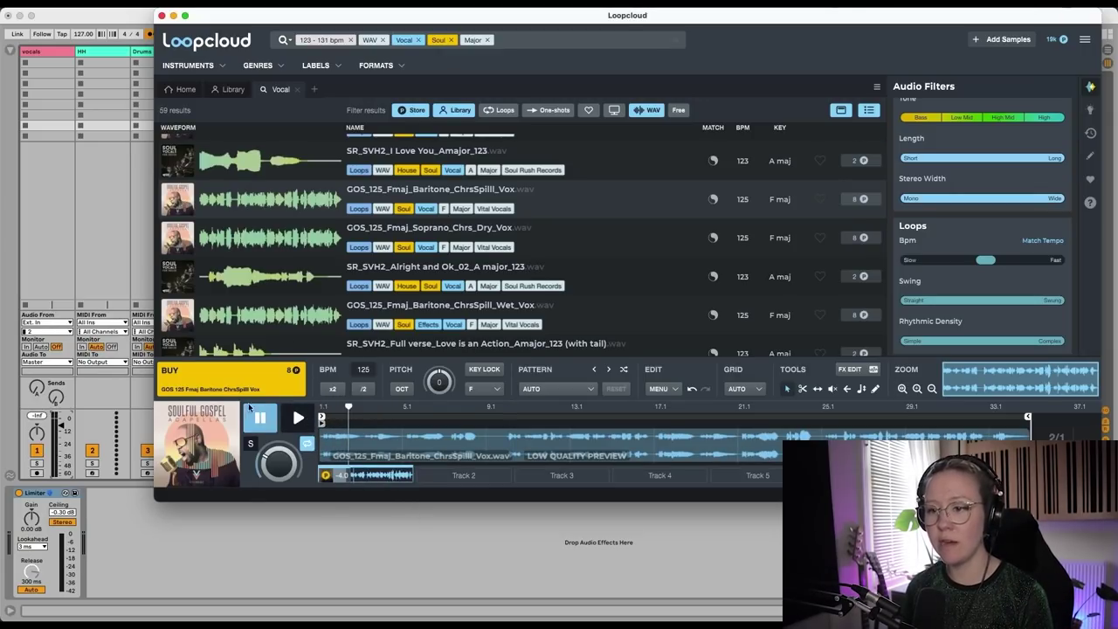
Load GOS_125_Fmaj_Soprano_Chrs_Dry_Vox on Track 1 and GOS_125_Fmaj_Baritone_ChrsSpilll_Vox on Track 2, and buy the samples
{"action": "left_click", "coordinate": [196, 236]}
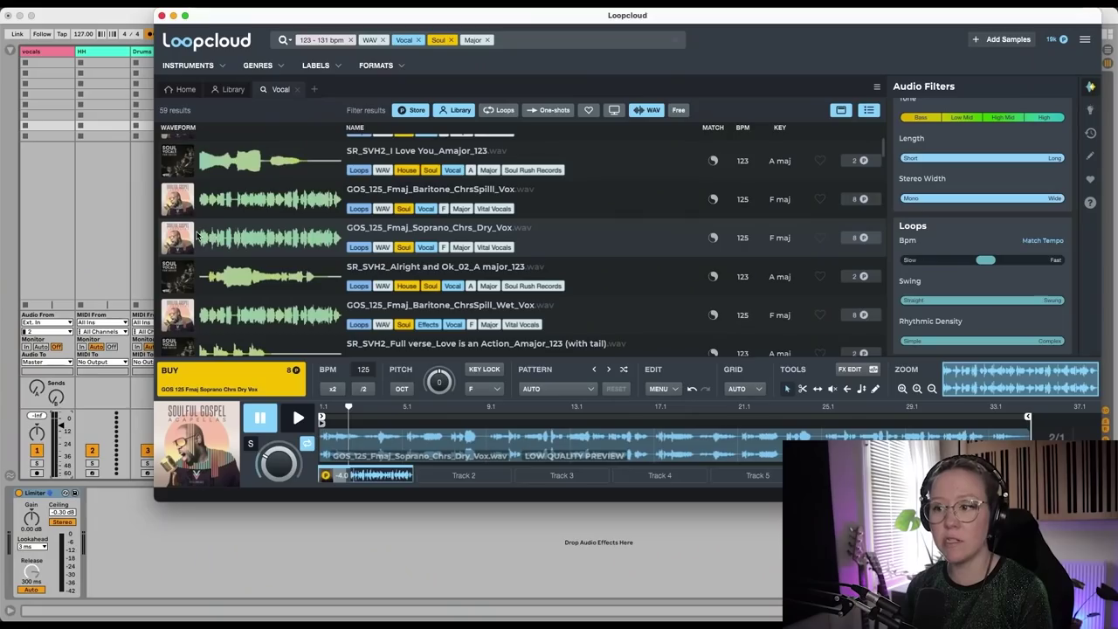
{"action": "left_click_drag", "start_coordinate": [198, 234], "coordinate": [241, 250]}
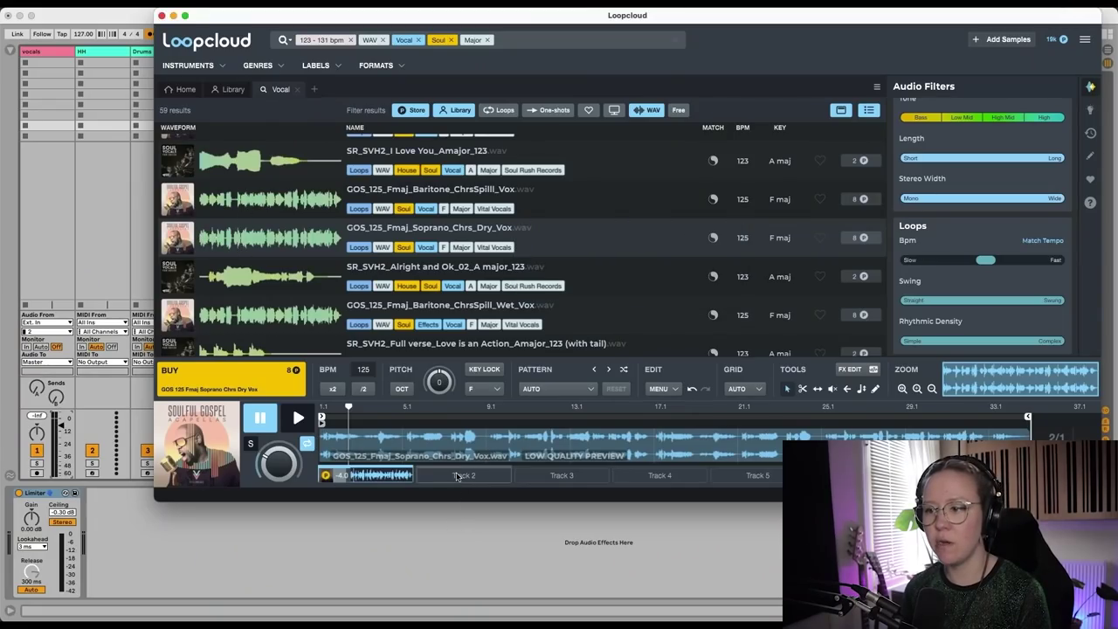
{"action": "left_click_drag", "start_coordinate": [456, 476], "coordinate": [458, 475]}
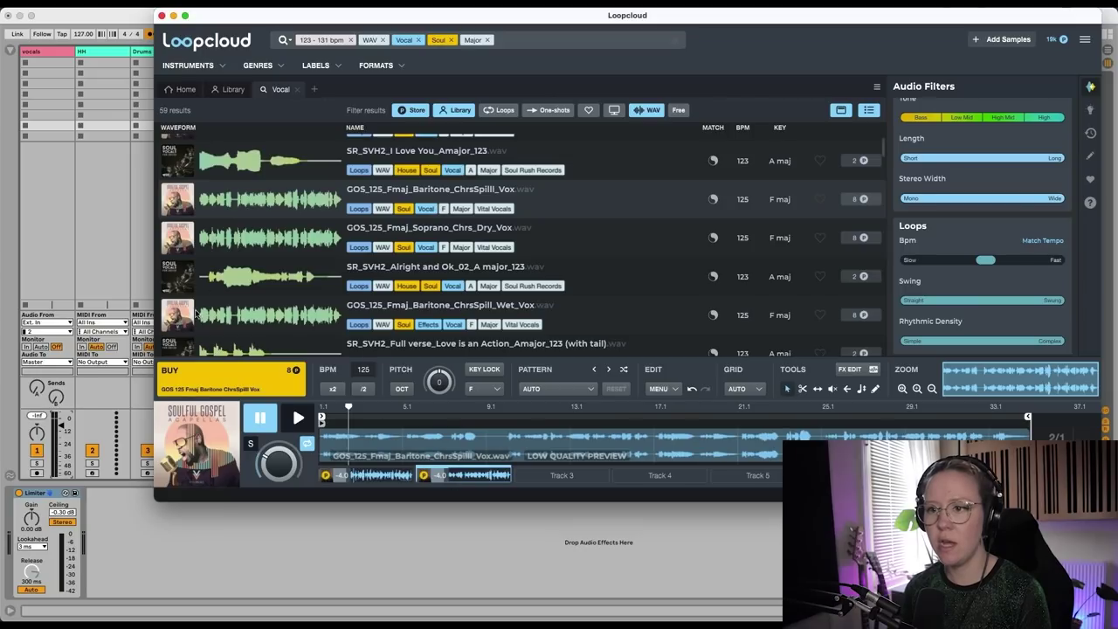
{"action": "left_click", "coordinate": [222, 385]}
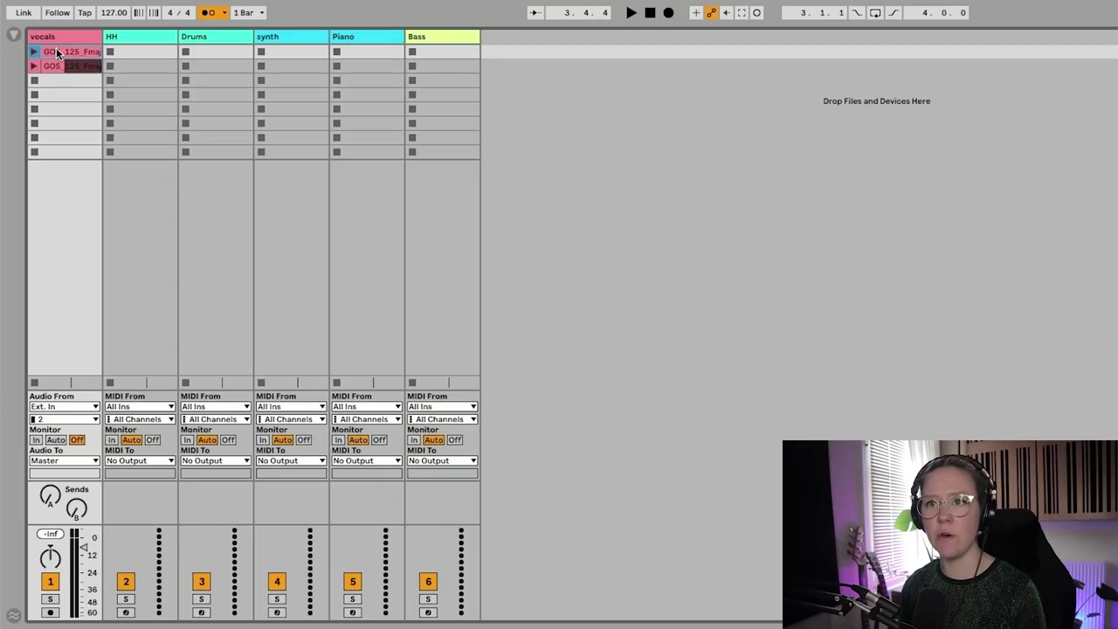
Name the two clips on the vocals track "Female vocal" and "Choir", and play each one
{"action": "left_click", "coordinate": [34, 51]}
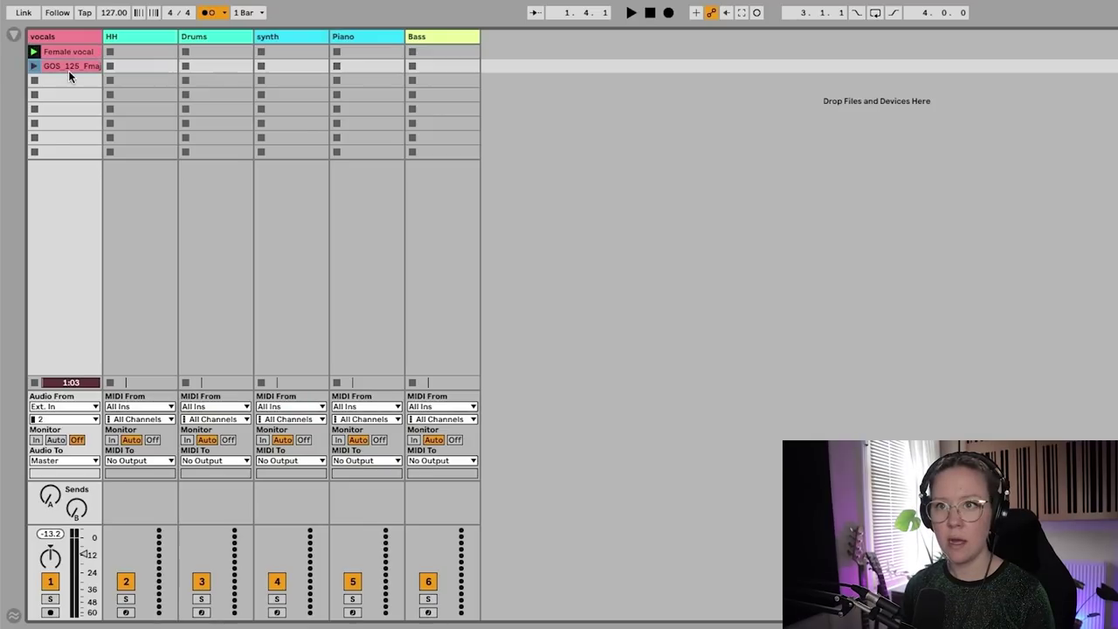
{"action": "type", "text": "oir"}
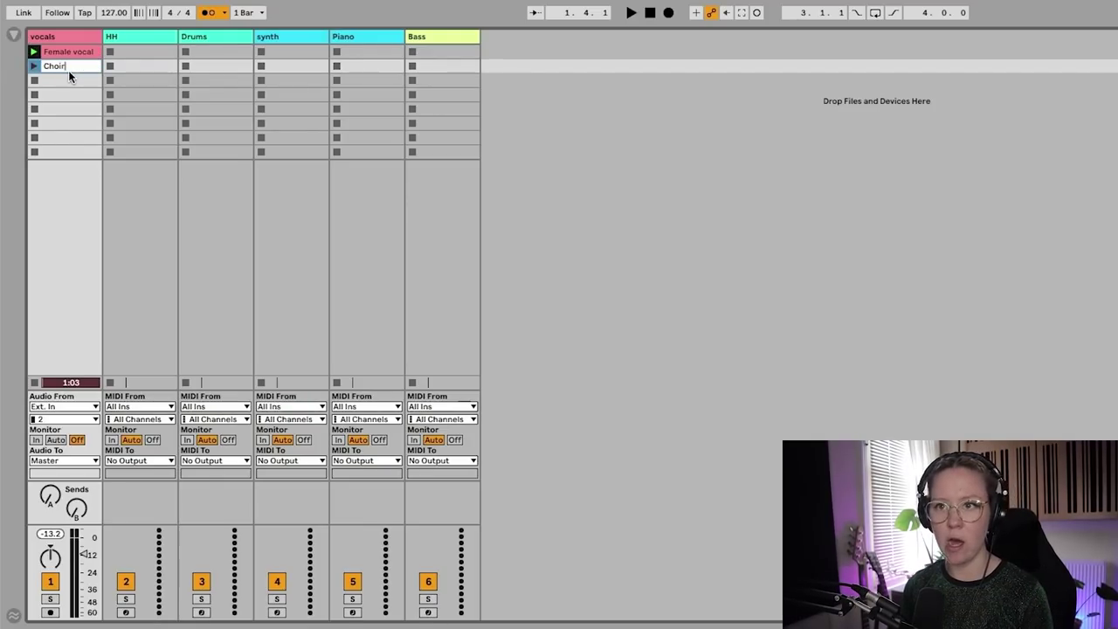
{"action": "key", "text": "Return"}
{"action": "left_click", "coordinate": [34, 67]}
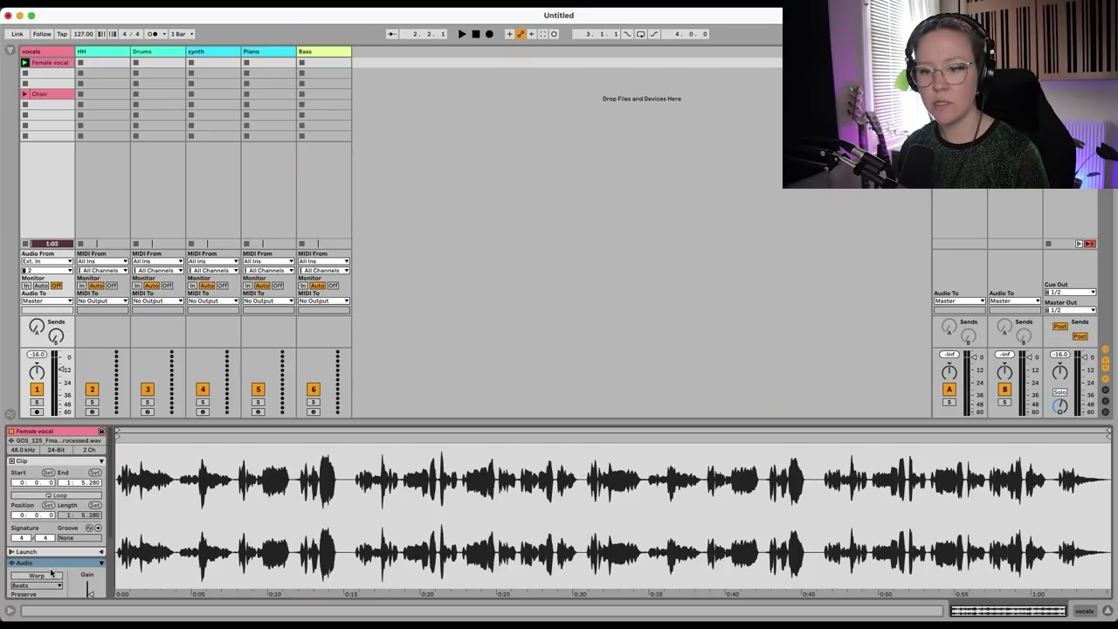
Enable Warp and Loop on the Female vocal clip and shorten its loop to the first eight bars
{"action": "left_click", "coordinate": [37, 576]}
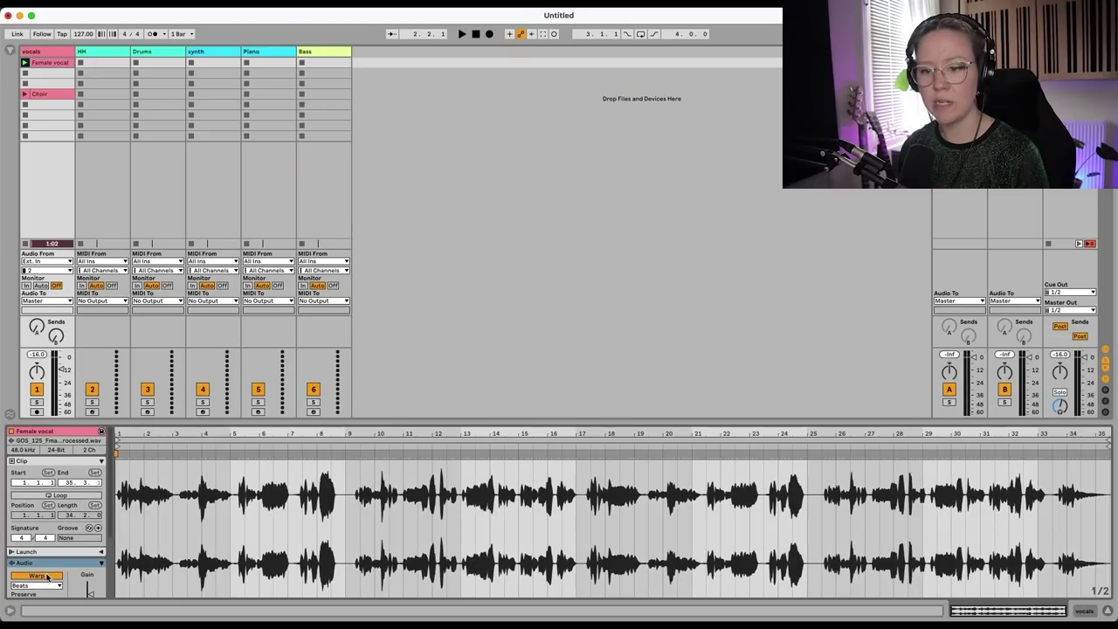
{"action": "left_click", "coordinate": [58, 495]}
{"action": "key", "text": "space"}
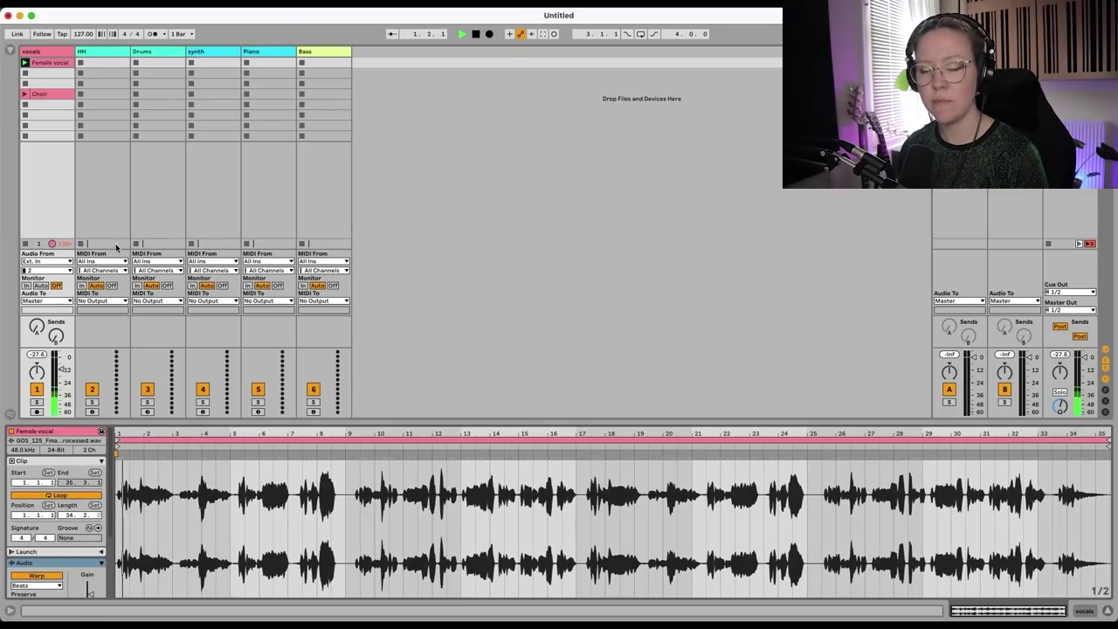
{"action": "scroll", "coordinate": [60, 539], "scroll_direction": "down", "scroll_amount": 3}
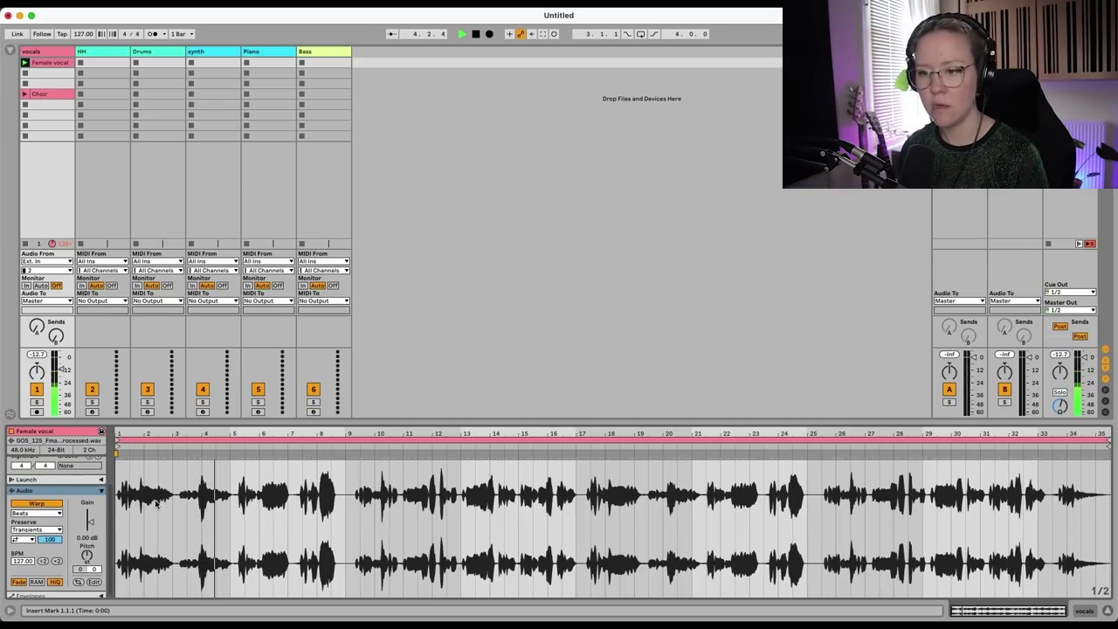
{"action": "key", "text": "space"}
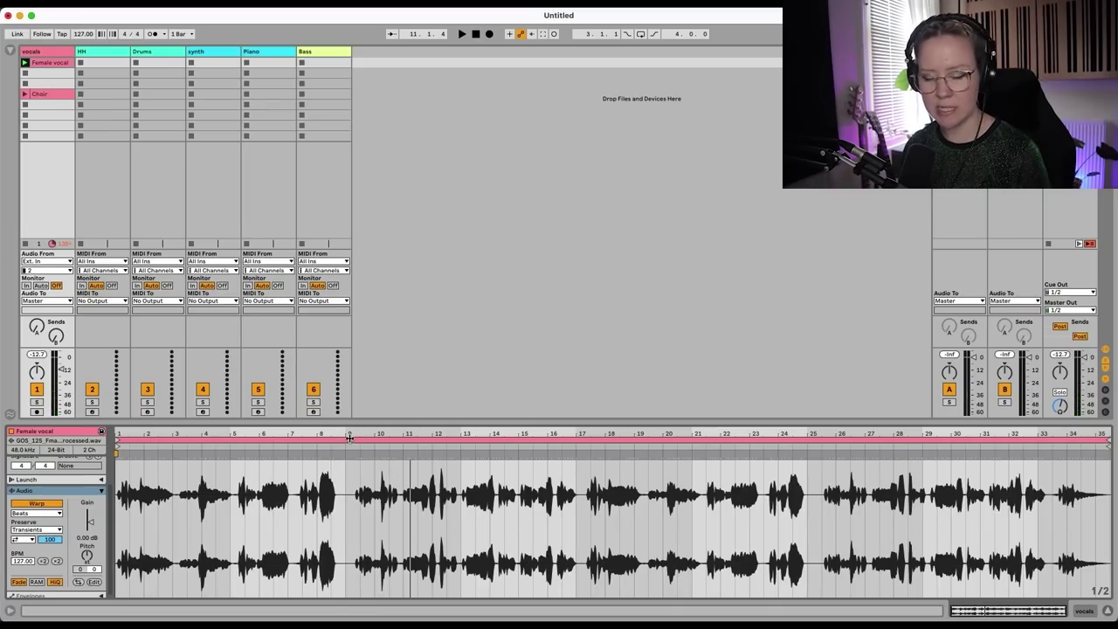
{"action": "left_click_drag", "start_coordinate": [349, 440], "coordinate": [344, 440]}
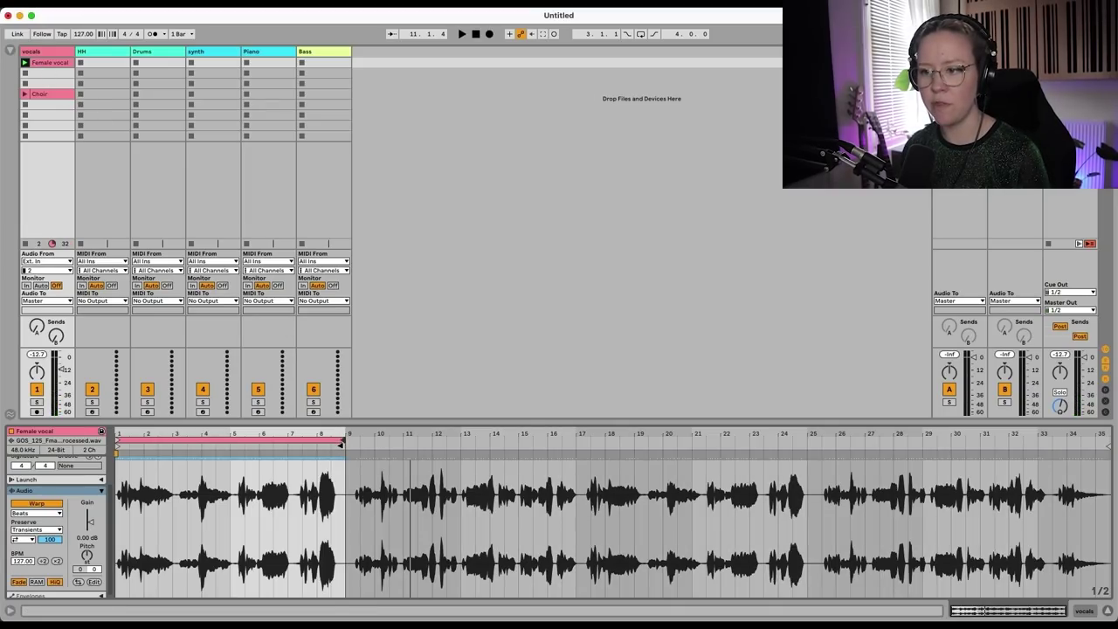
Duplicate the Female vocal clip into the second slot and move the copy's loop to bars 9 through 16
{"action": "left_click_drag", "start_coordinate": [50, 64], "coordinate": [49, 77]}
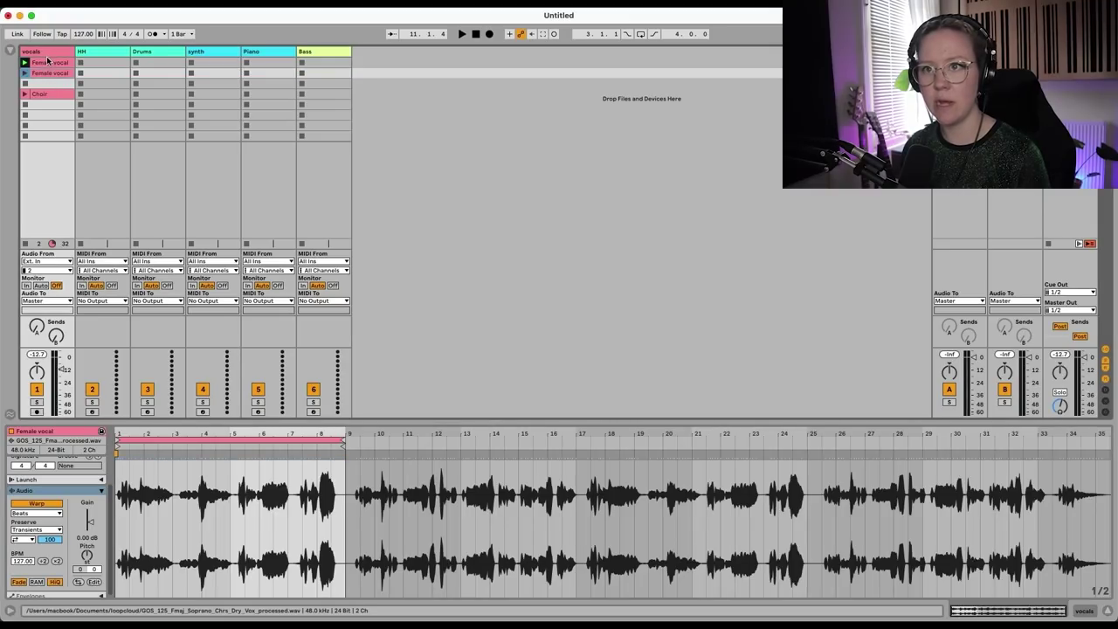
{"action": "left_click", "coordinate": [47, 62]}
{"action": "left_click", "coordinate": [47, 73]}
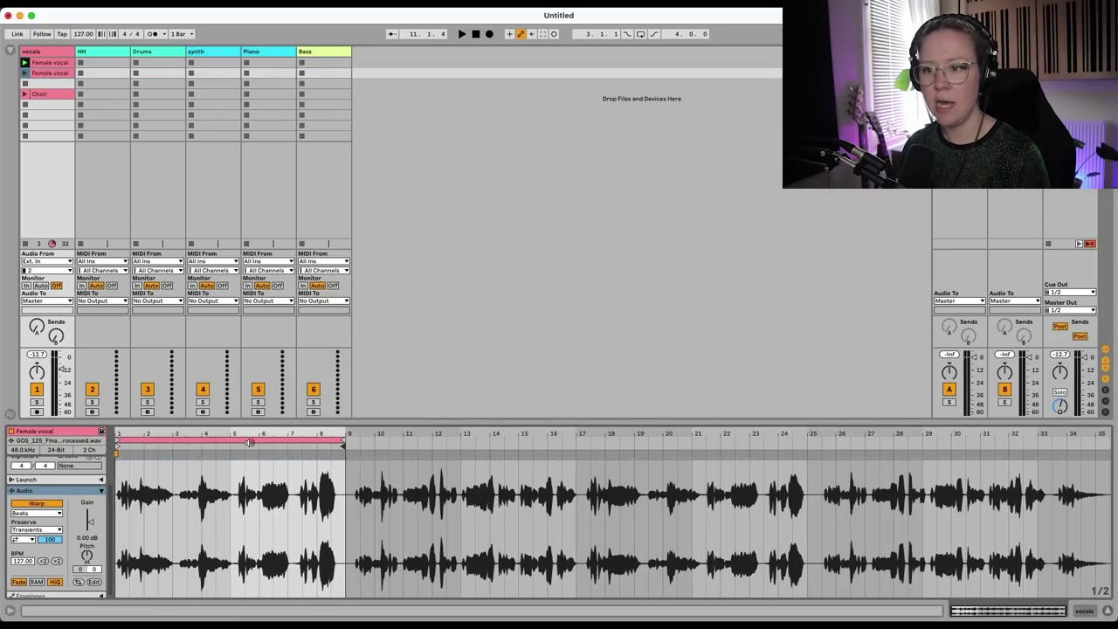
{"action": "left_click", "coordinate": [25, 73]}
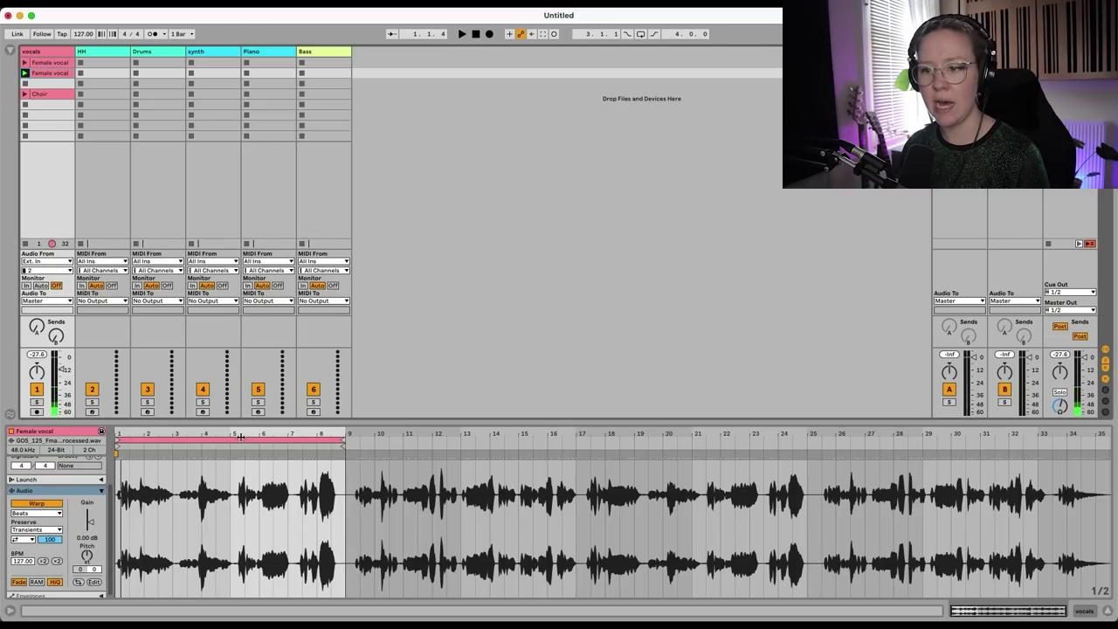
{"action": "left_click_drag", "start_coordinate": [240, 436], "coordinate": [496, 426]}
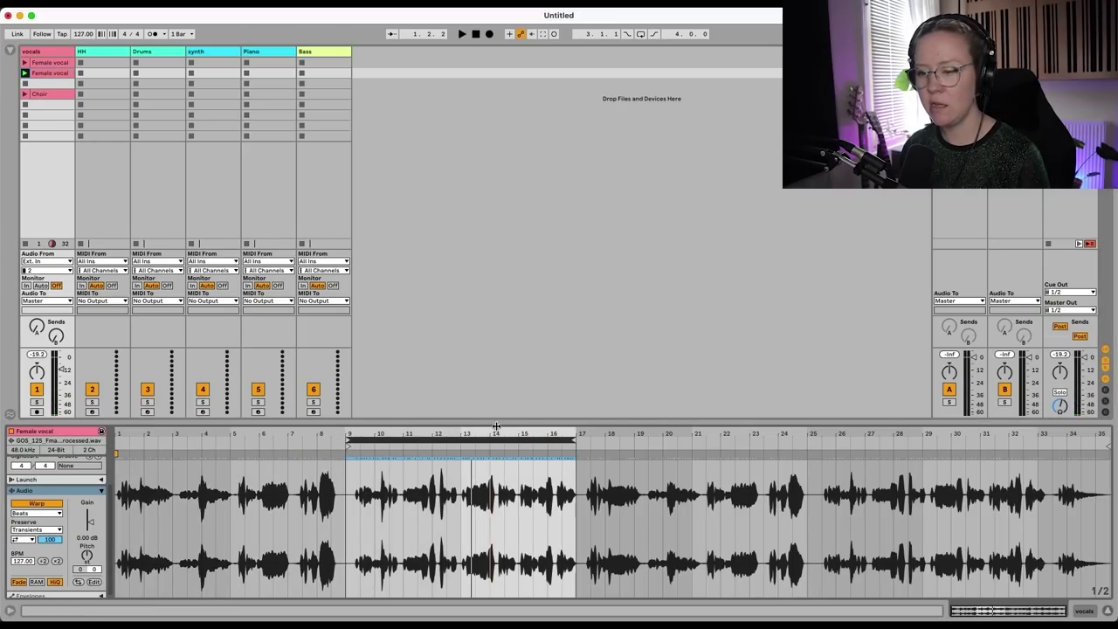
{"action": "left_click", "coordinate": [502, 438]}
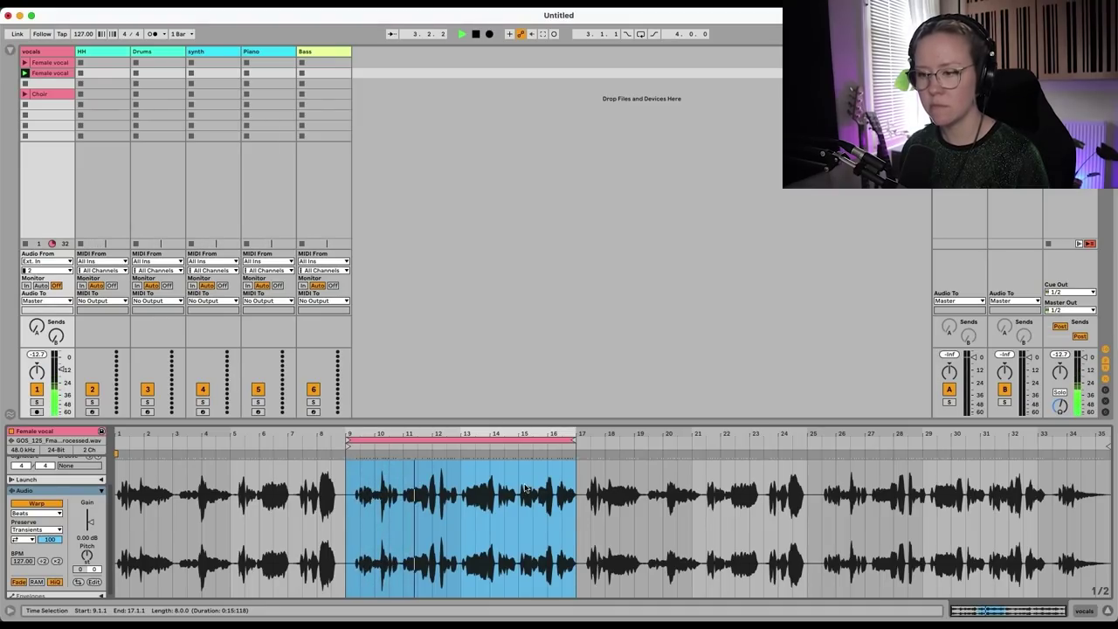
{"action": "left_click_drag", "start_coordinate": [604, 440], "coordinate": [573, 440]}
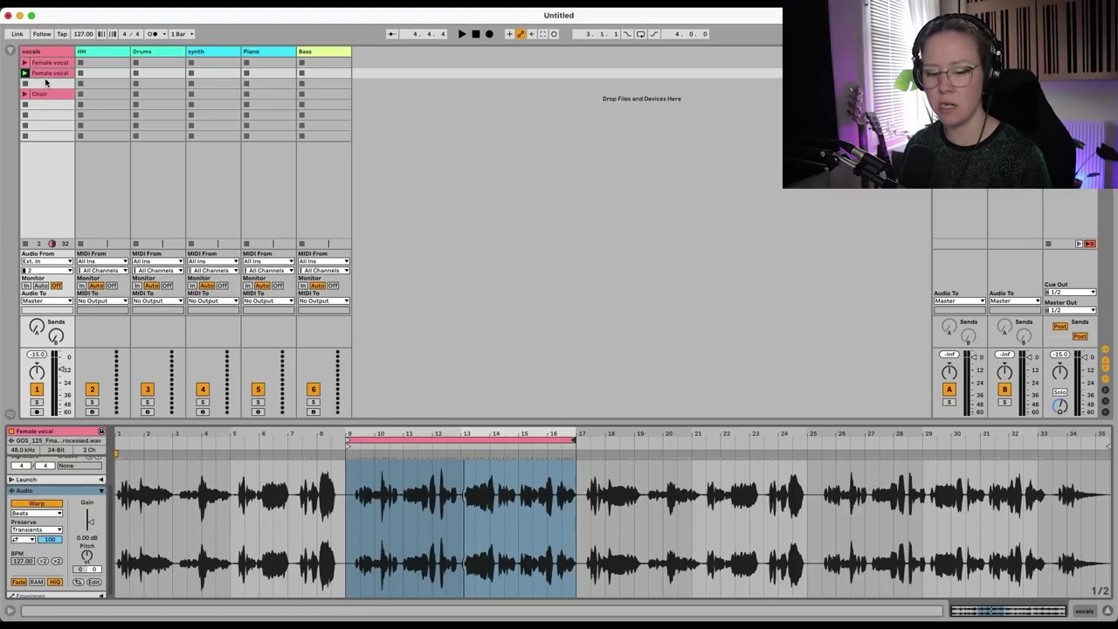
Duplicate the second Female vocal clip into the third slot and loop the copy from bar 25 to the sample's end
{"action": "left_click_drag", "start_coordinate": [45, 74], "coordinate": [43, 83]}
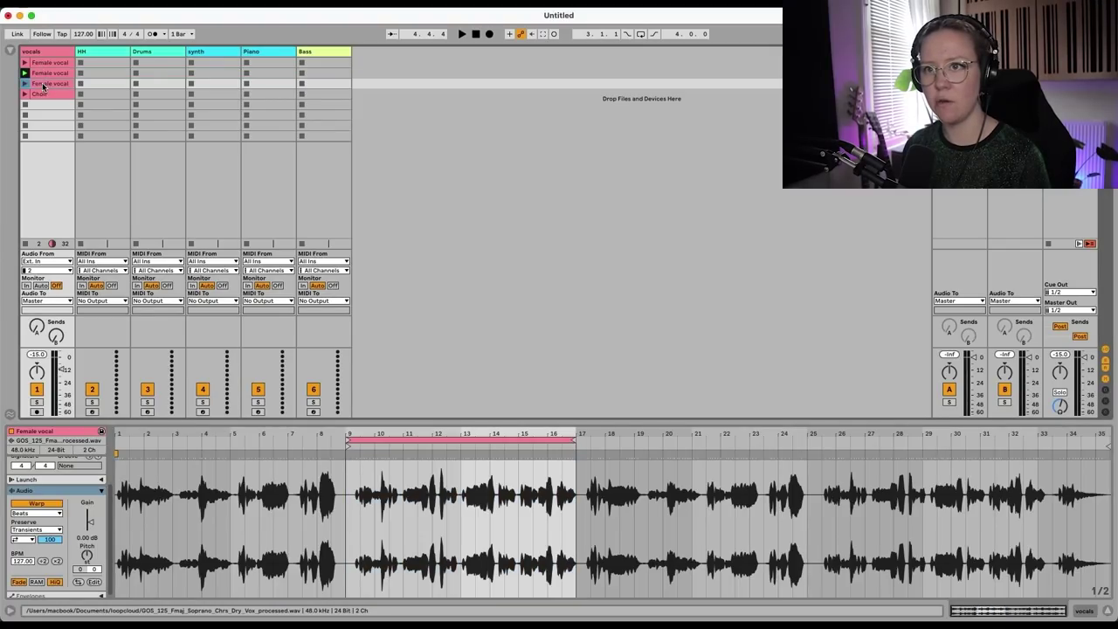
{"action": "mouse_move", "coordinate": [917, 439]}
{"action": "left_mouse_down"}
{"action": "mouse_move", "coordinate": [973, 436]}
{"action": "mouse_move", "coordinate": [917, 432]}
{"action": "left_mouse_up"}
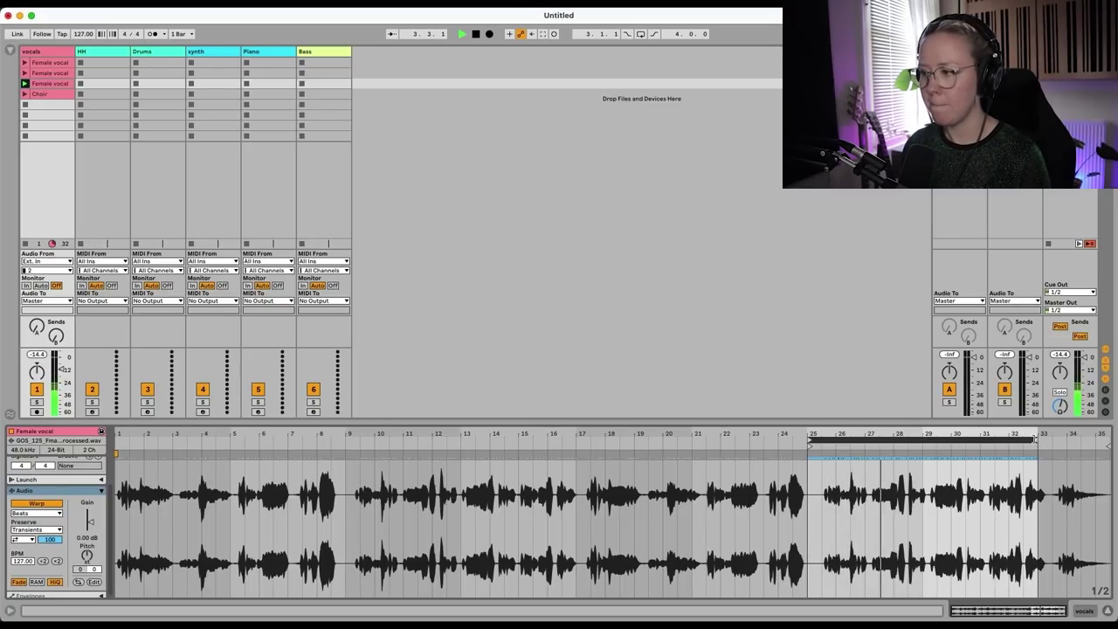
{"action": "left_click_drag", "start_coordinate": [1035, 439], "coordinate": [1107, 440]}
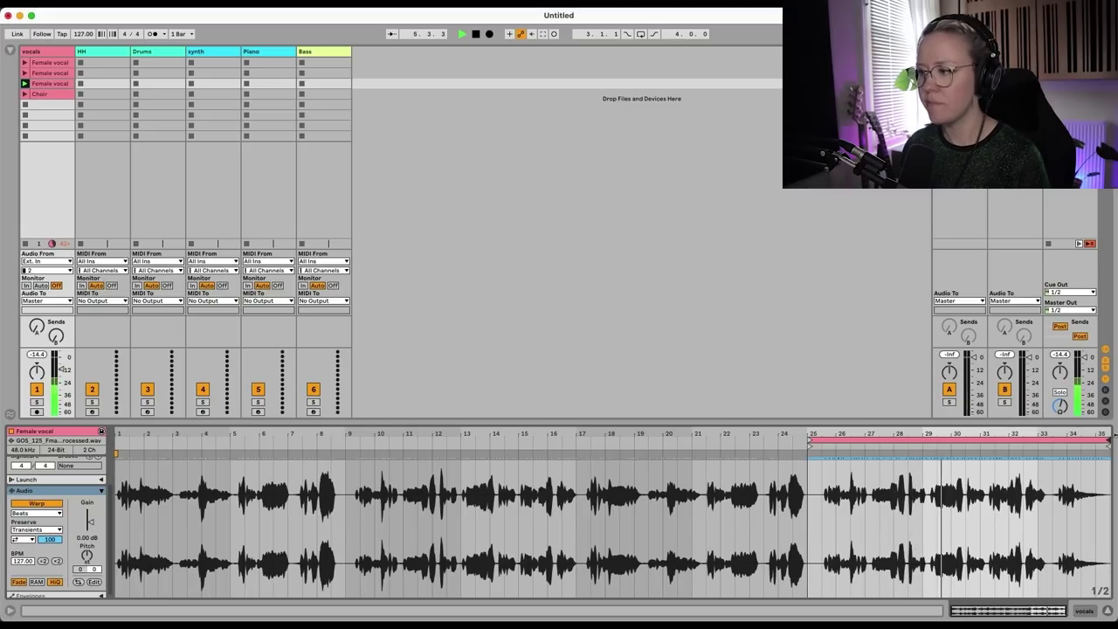
{"action": "key", "text": "space"}
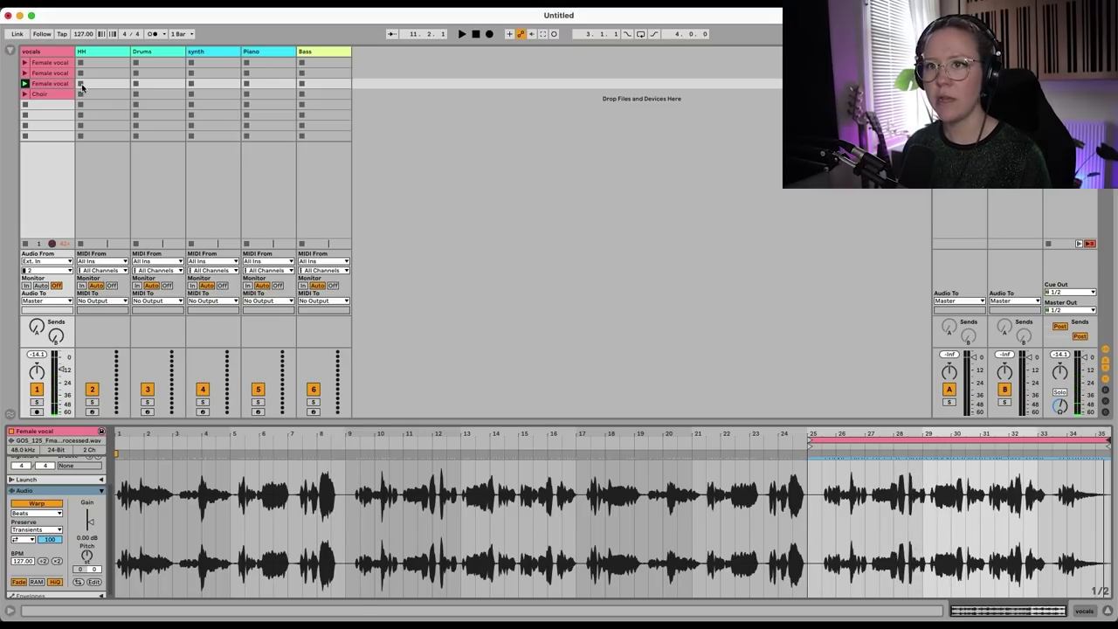
Create a new MIDI track from the Choir clip next to the vocals track
{"action": "left_click_drag", "start_coordinate": [47, 95], "coordinate": [49, 114]}
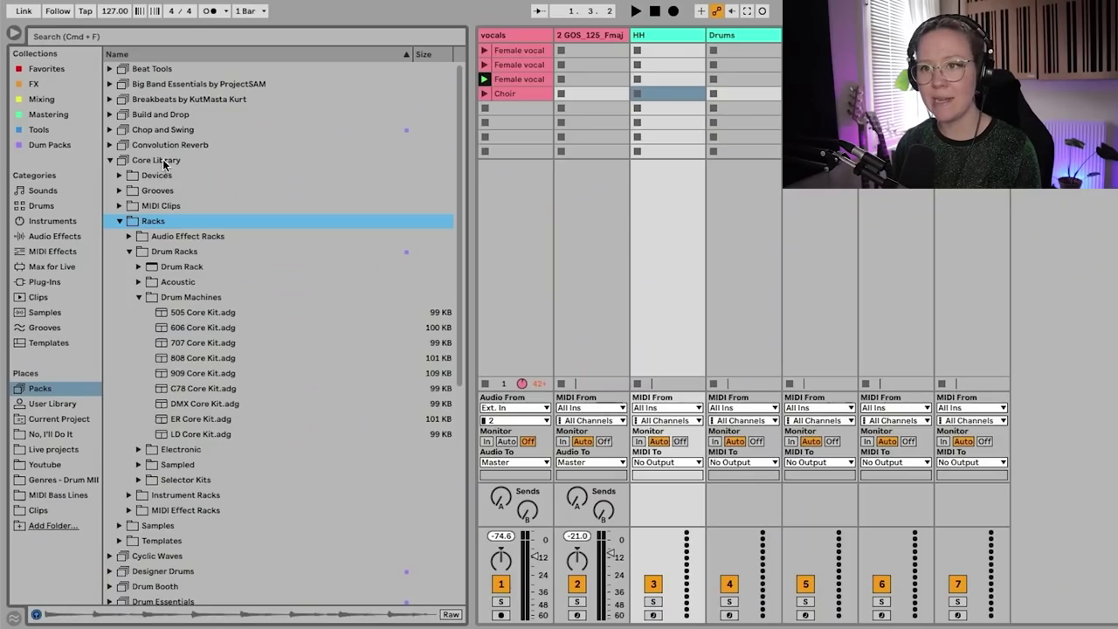
Load the 909 Core Kit onto the HH track and show its chain list with the Closed Hi Hat pad selected
{"action": "left_click", "coordinate": [157, 161]}
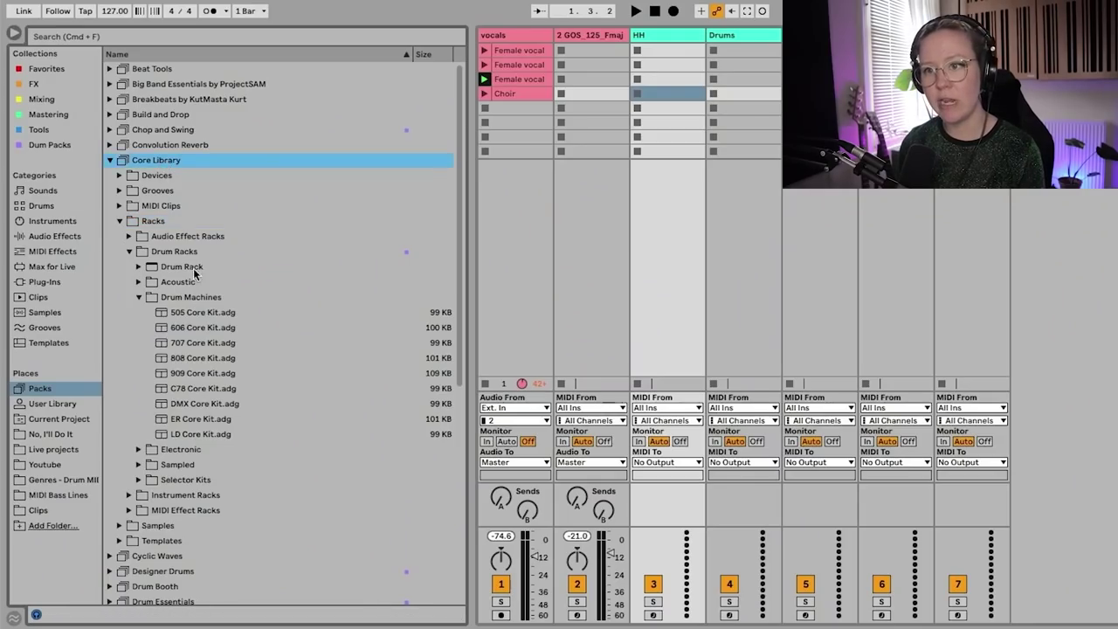
{"action": "left_click", "coordinate": [200, 377]}
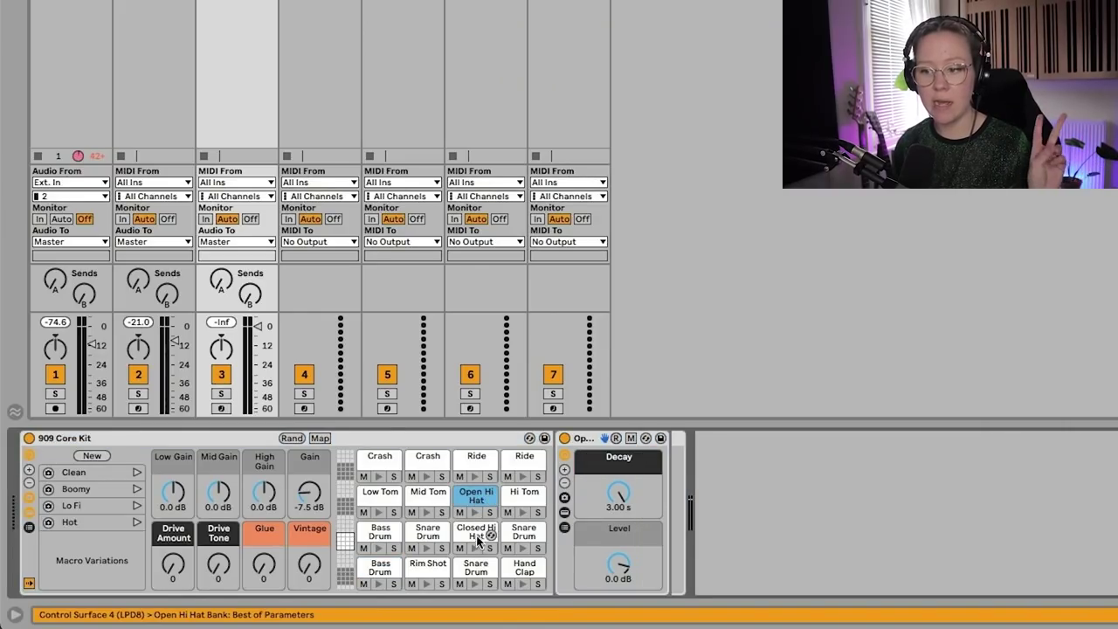
{"action": "left_click", "coordinate": [475, 536]}
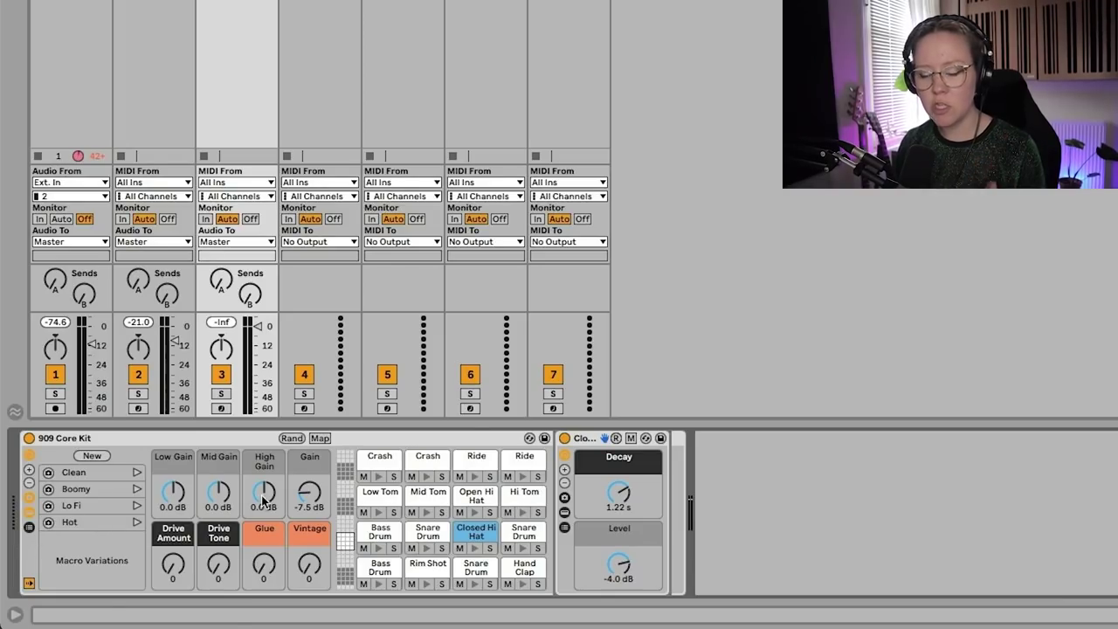
{"action": "left_click", "coordinate": [29, 527]}
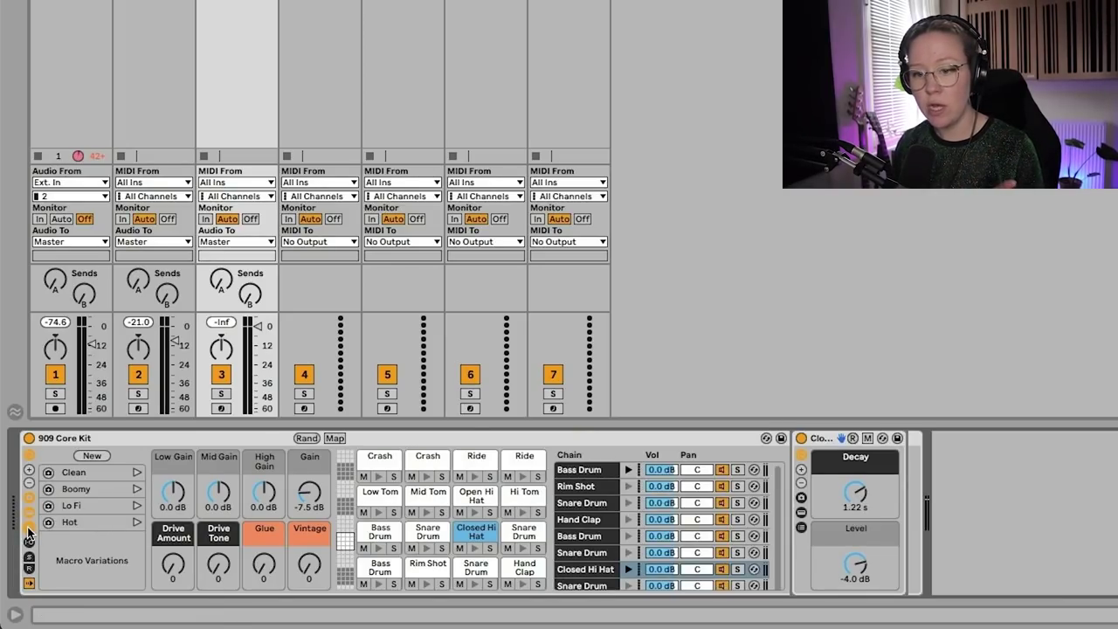
Show the input/output columns of the 909 Core Kit chains and examine the choke groups of the Closed and Open Hi Hat
{"action": "left_click", "coordinate": [27, 542]}
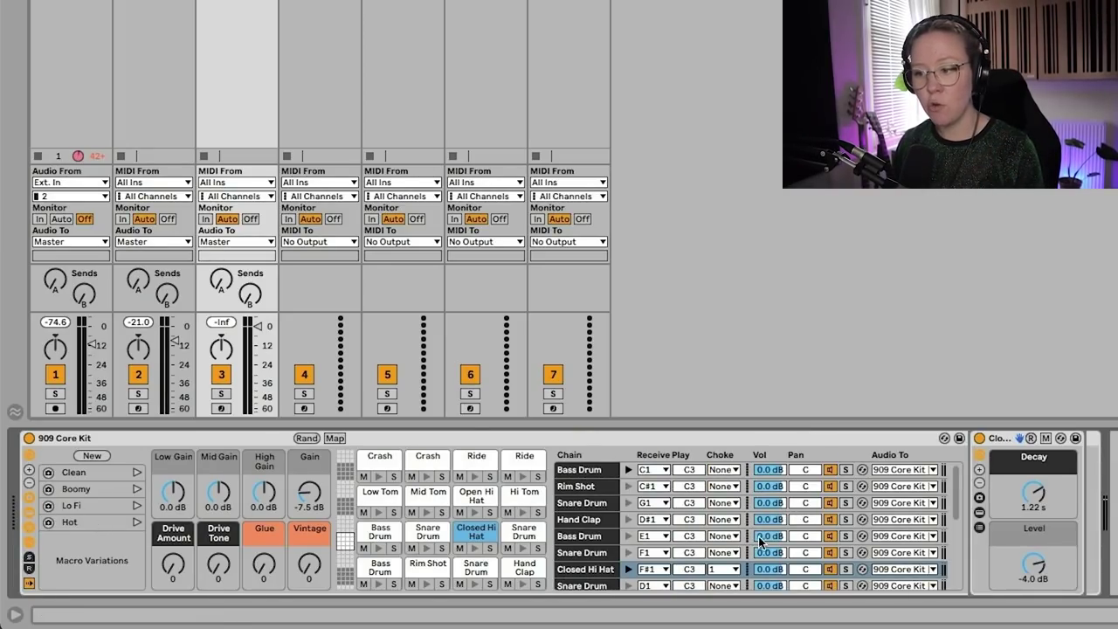
{"action": "scroll", "coordinate": [759, 541], "scroll_direction": "down", "scroll_amount": 4}
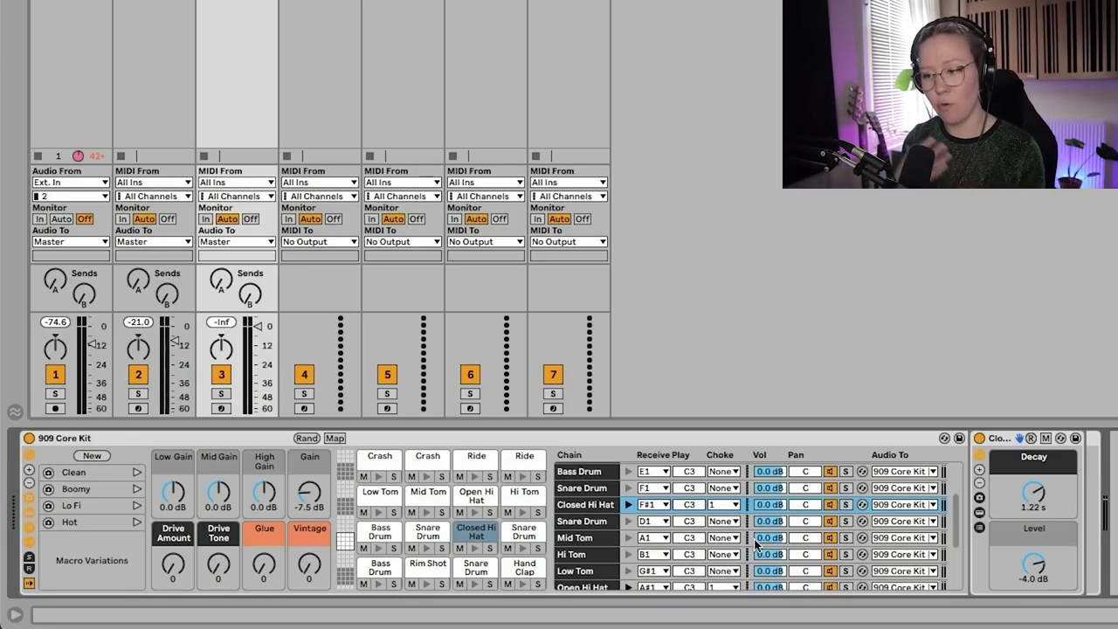
{"action": "scroll", "coordinate": [754, 538], "scroll_direction": "down", "scroll_amount": 1}
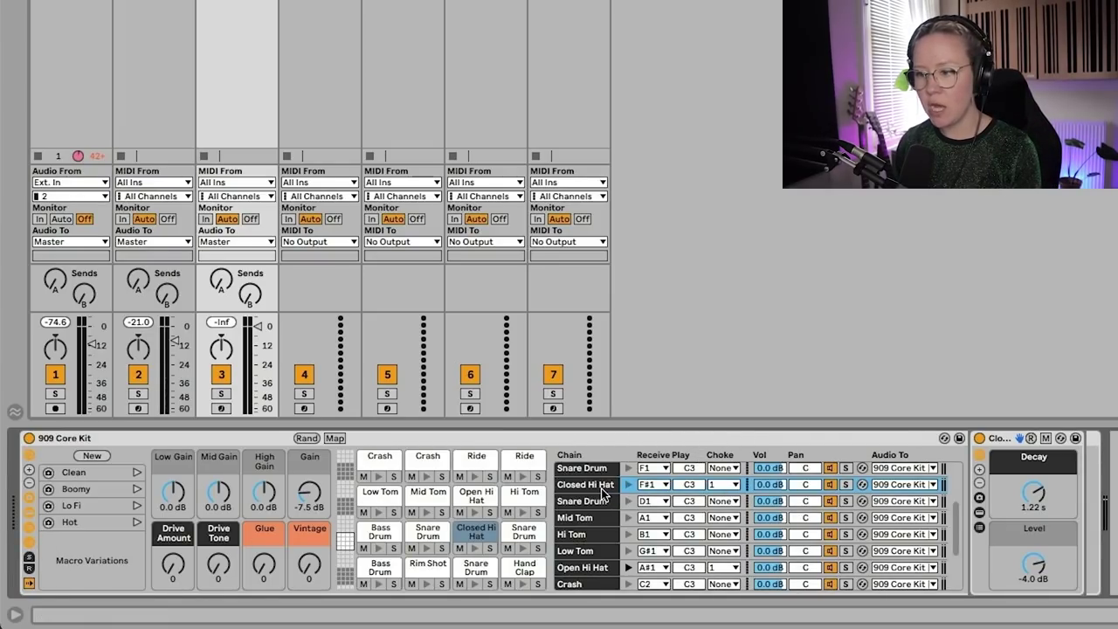
{"action": "left_click", "coordinate": [602, 576]}
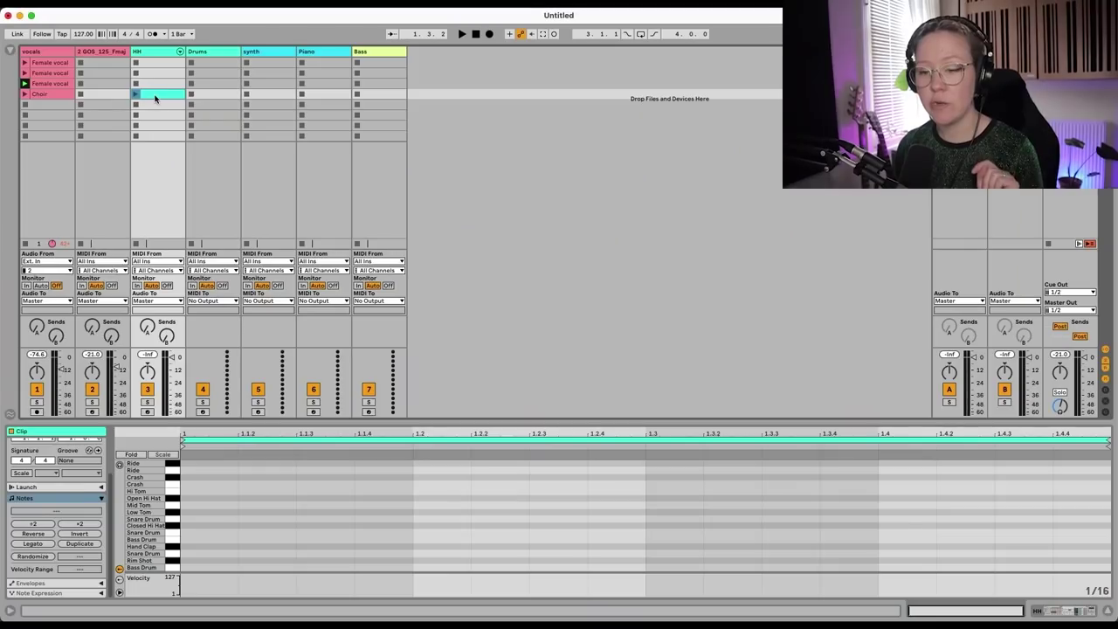
Set the HH clip's loop length to 2 bars and draw a pattern of Open and Closed Hi Hat notes on the 1/16 grid
{"action": "left_click_drag", "start_coordinate": [216, 422], "coordinate": [217, 339]}
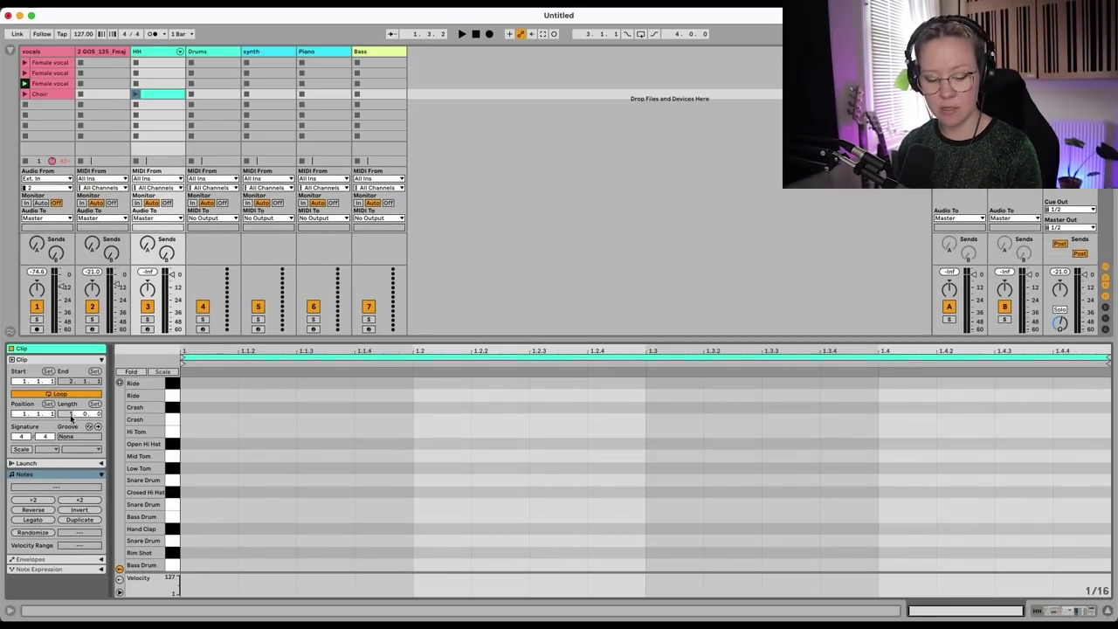
{"action": "left_click_drag", "start_coordinate": [71, 415], "coordinate": [71, 406]}
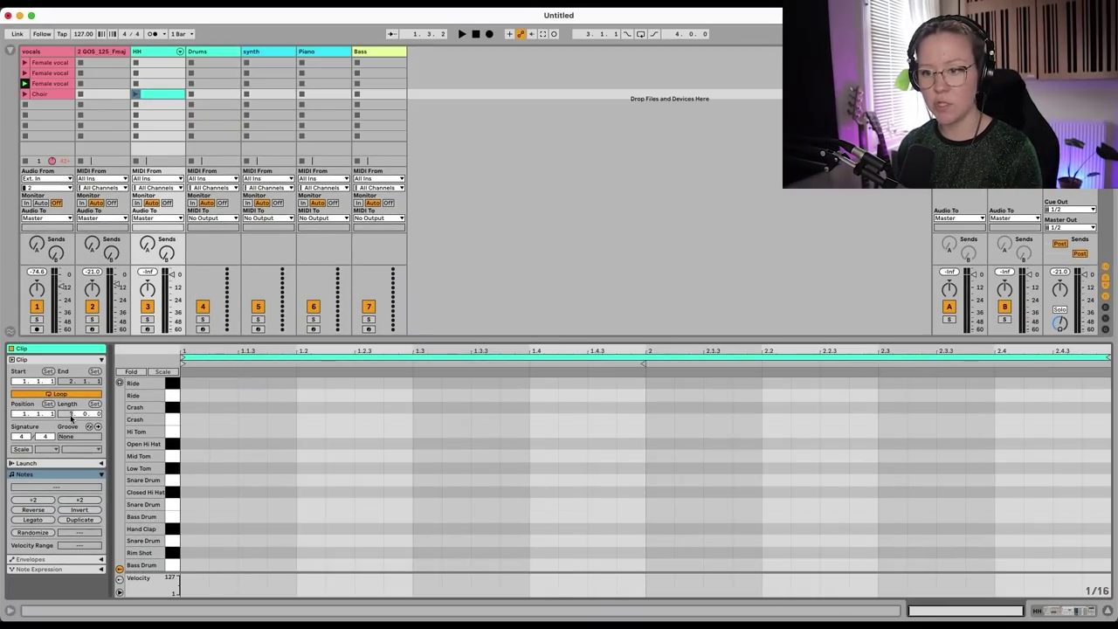
{"action": "right_click", "coordinate": [389, 431]}
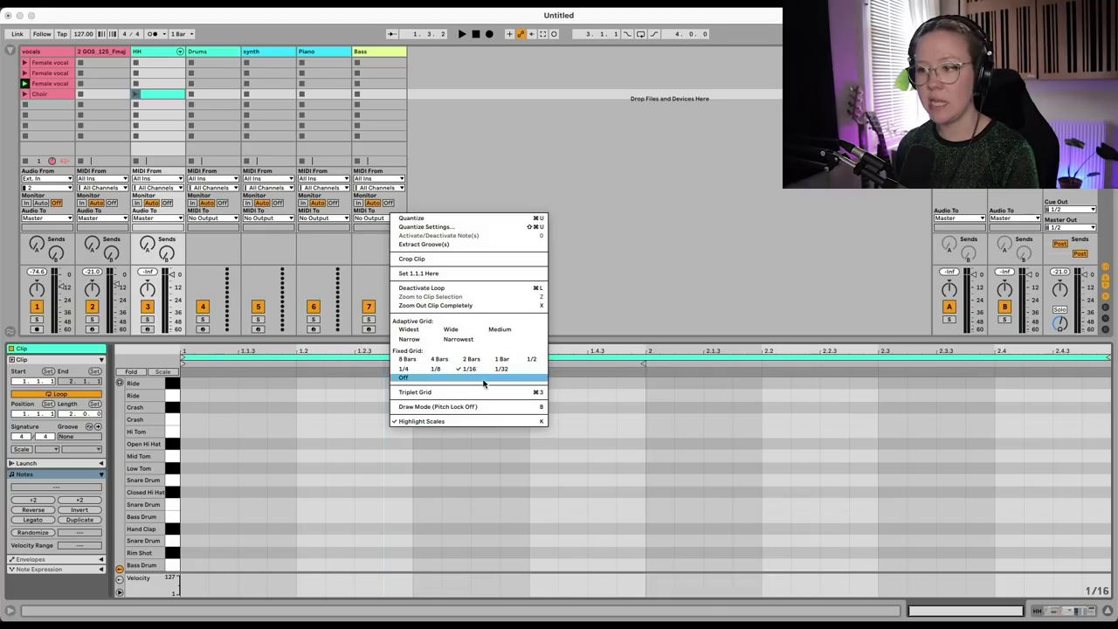
{"action": "left_click", "coordinate": [300, 461]}
{"action": "key", "text": "b"}
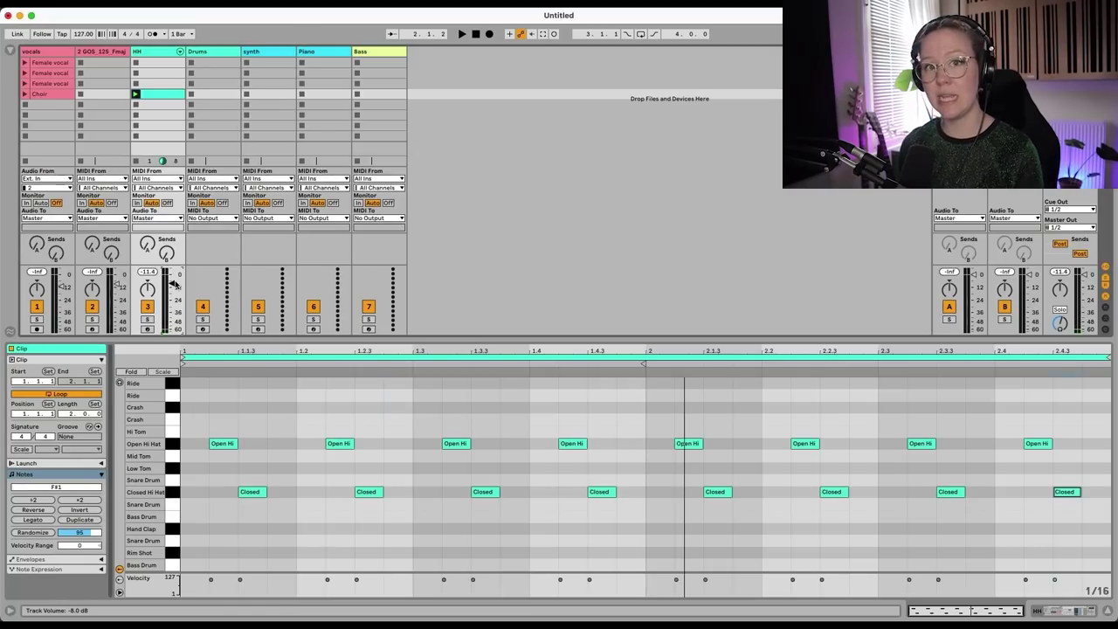
{"action": "key", "text": "space"}
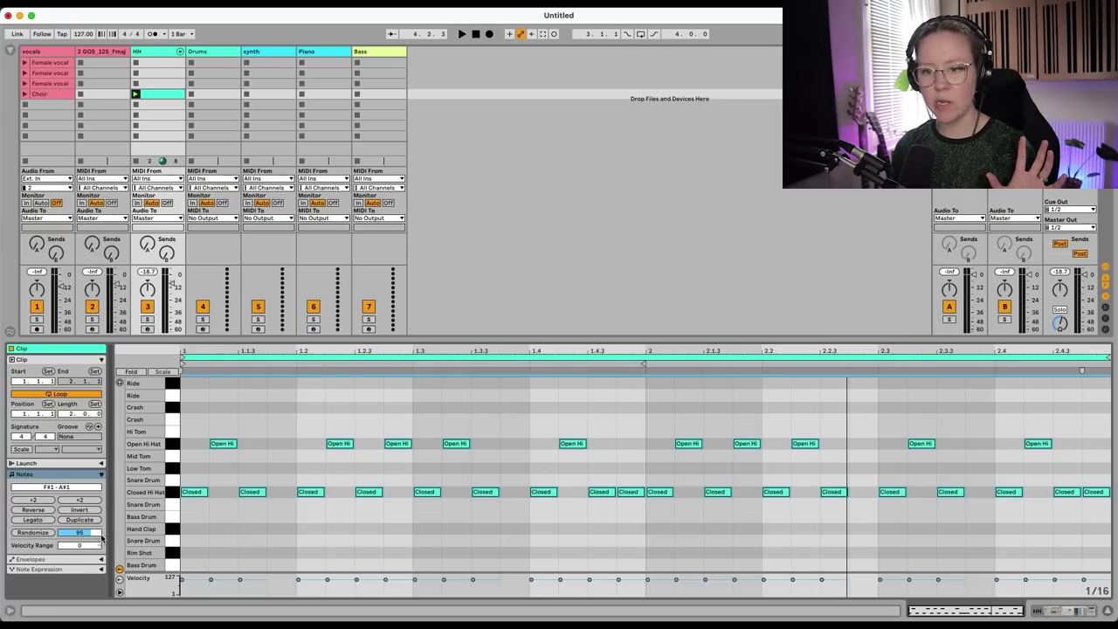
Randomize the velocities of the hi-hat notes with an amount of 98
{"action": "left_click_drag", "start_coordinate": [88, 537], "coordinate": [85, 548]}
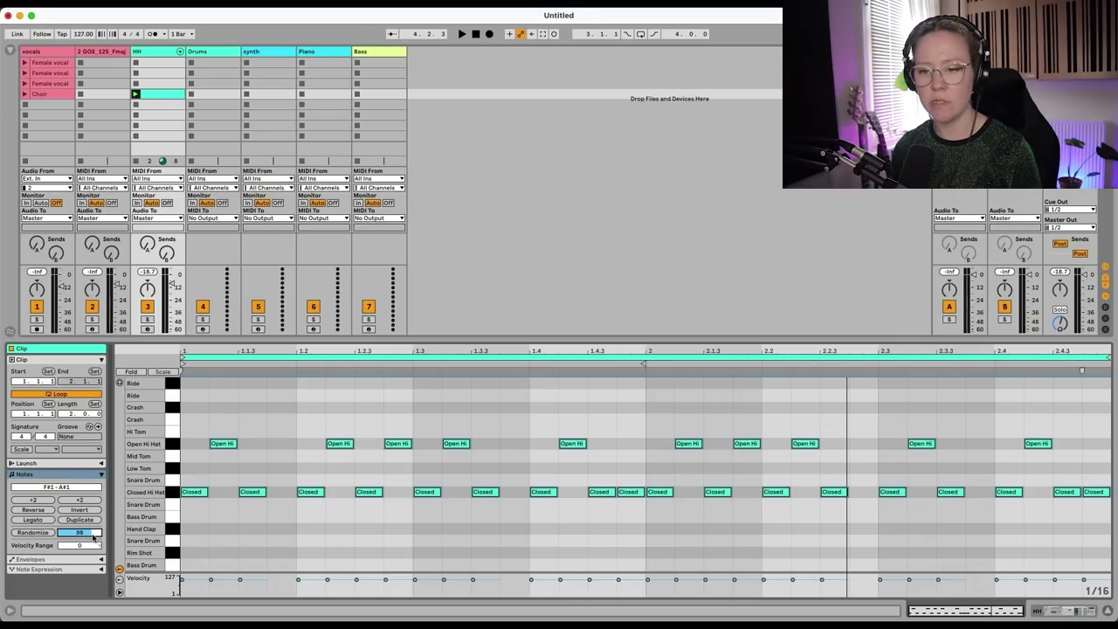
{"action": "left_click", "coordinate": [33, 532]}
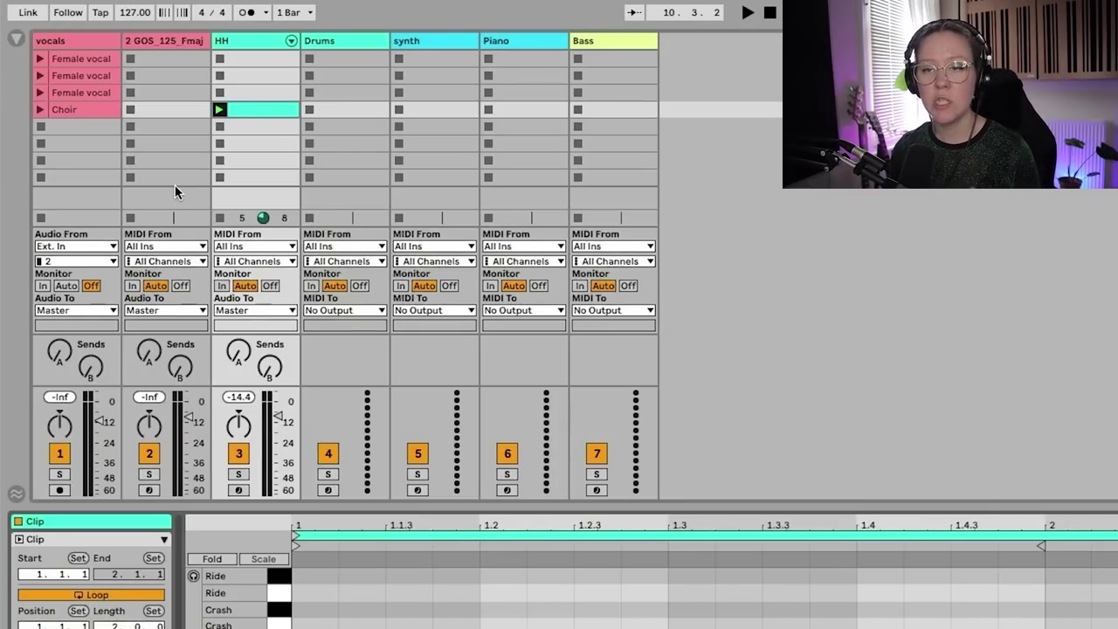
Find the Swing 16ths 66 groove among the Core Library's Swing grooves and add it to the Groove Pool
{"action": "left_click", "coordinate": [16, 39]}
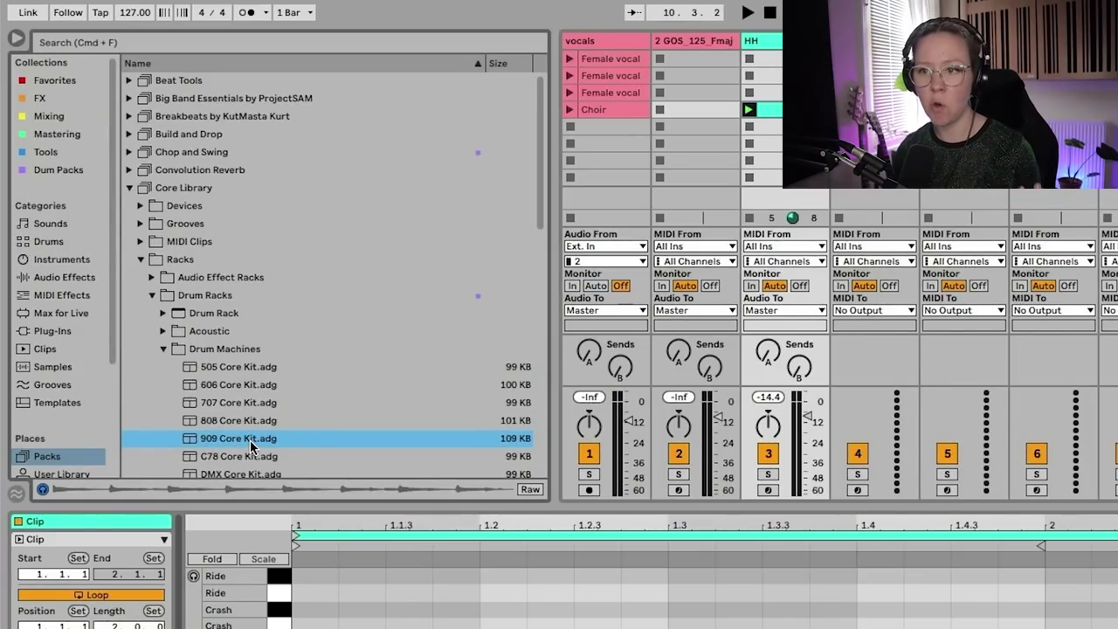
{"action": "left_click", "coordinate": [155, 311]}
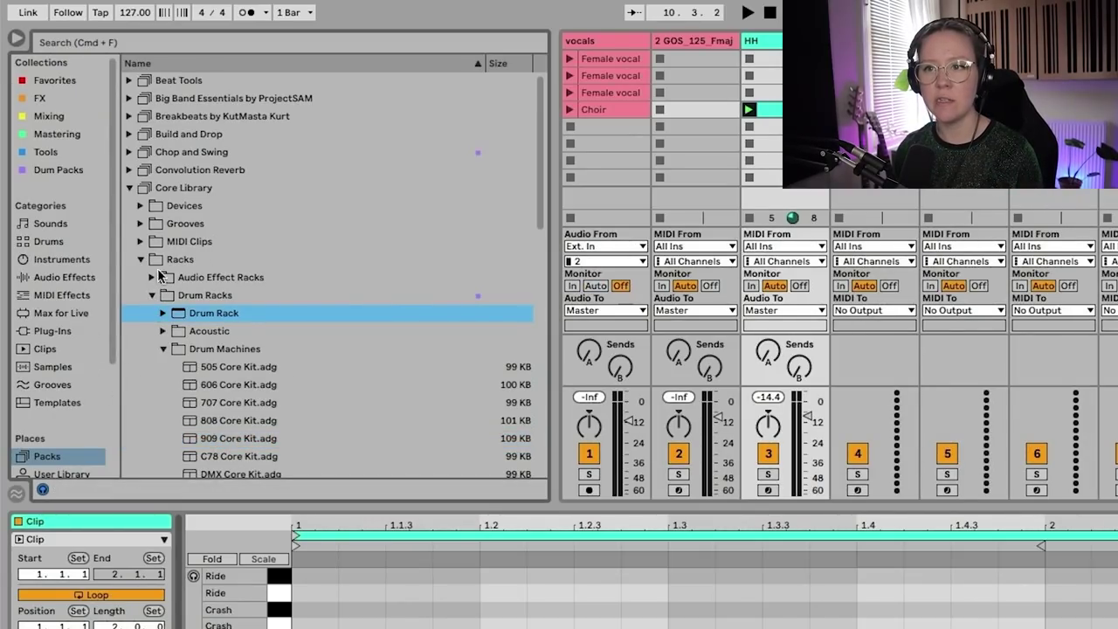
{"action": "left_click", "coordinate": [140, 225]}
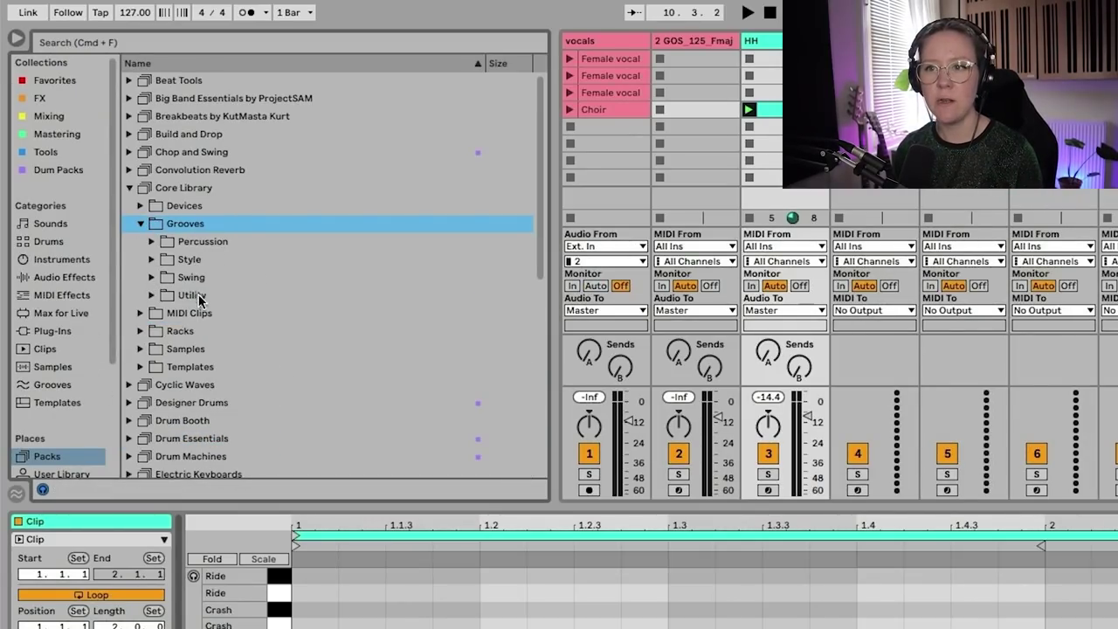
{"action": "left_click", "coordinate": [152, 278]}
{"action": "scroll", "coordinate": [314, 360], "scroll_direction": "down", "scroll_amount": 8}
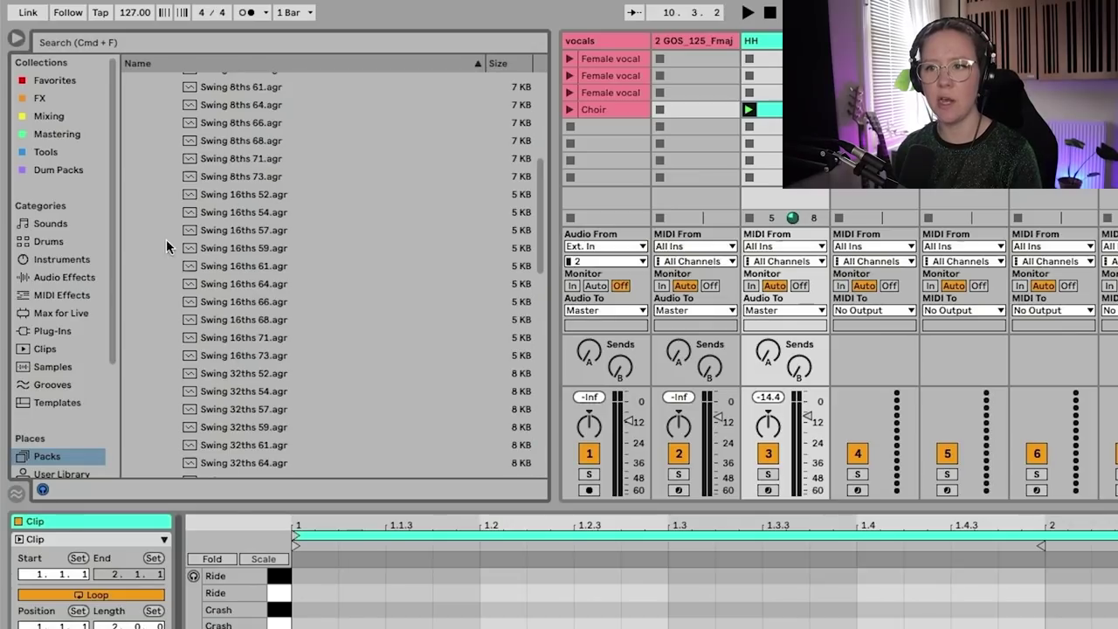
{"action": "left_click", "coordinate": [240, 302]}
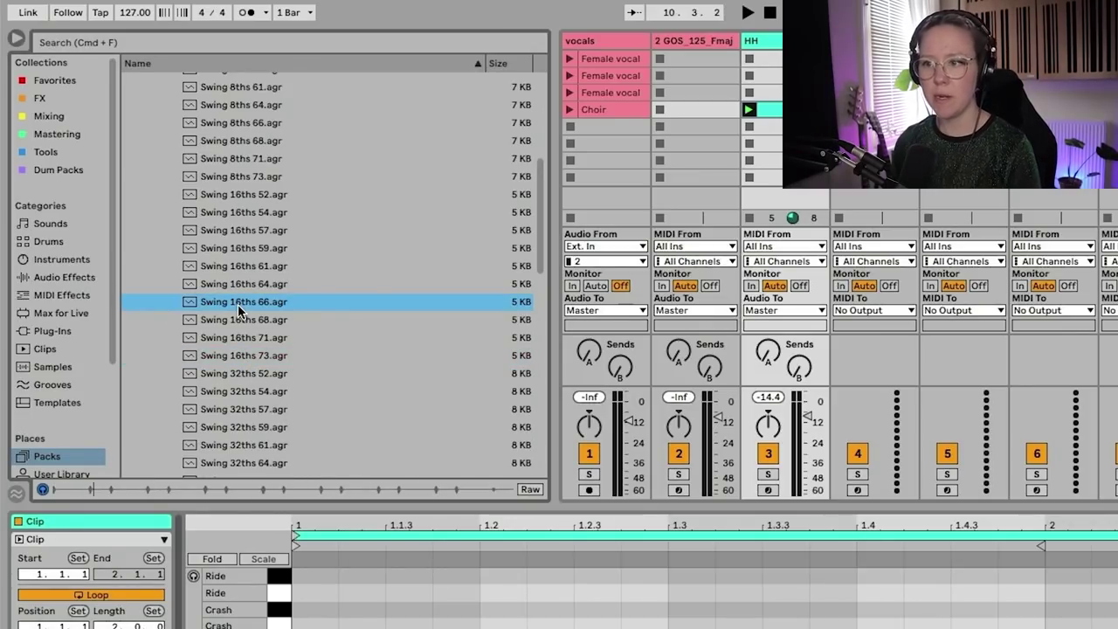
{"action": "left_click", "coordinate": [16, 494]}
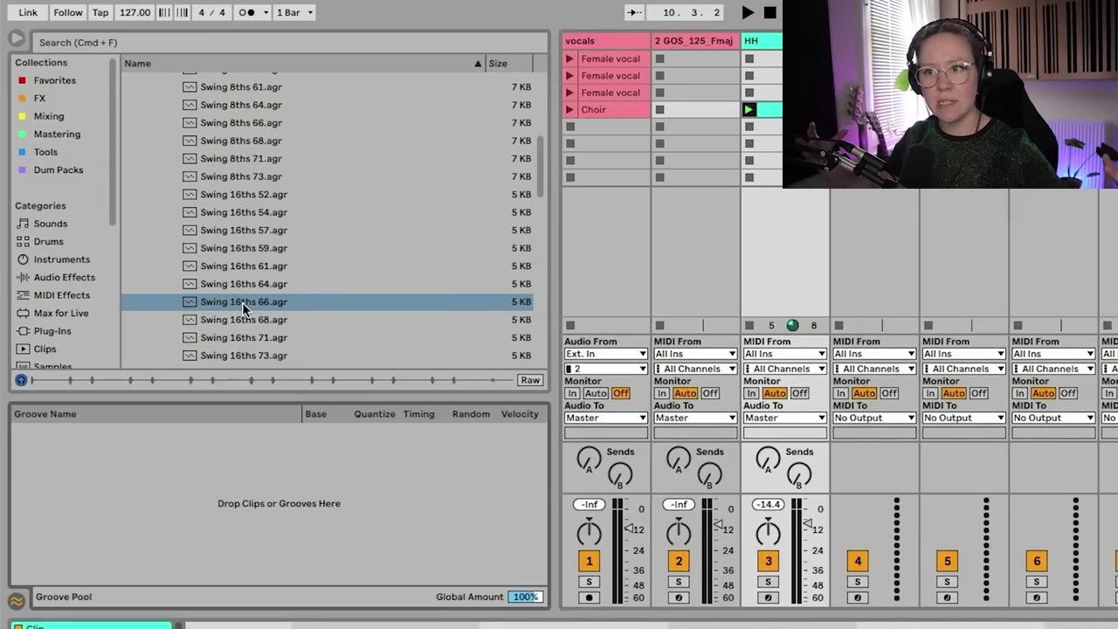
{"action": "left_click_drag", "start_coordinate": [242, 307], "coordinate": [219, 448]}
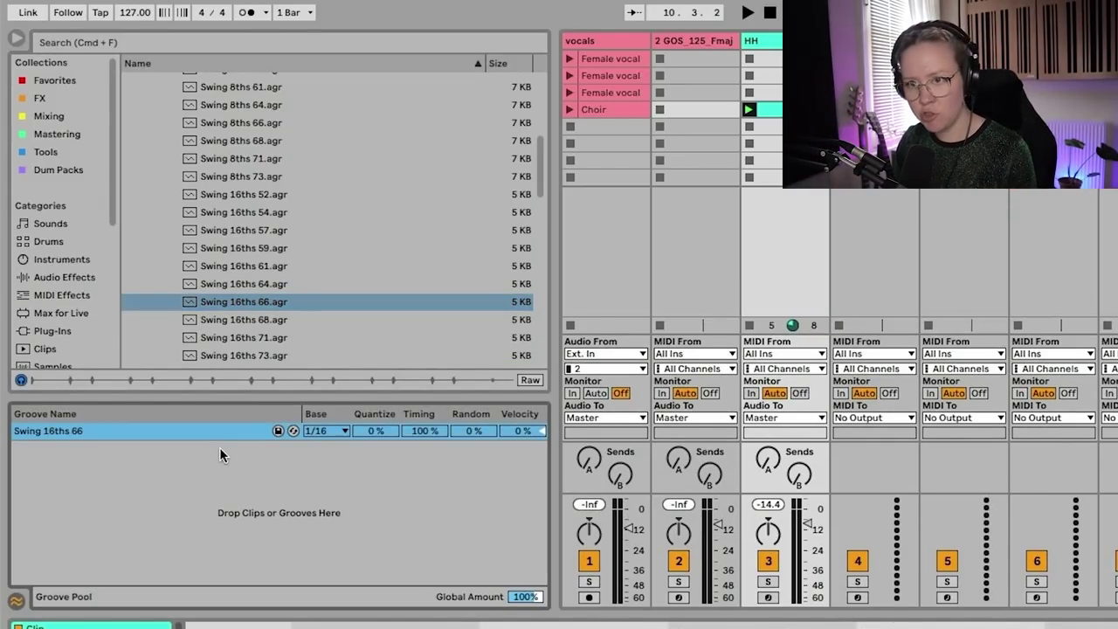
Try assigning the Swing 16ths 66 groove to the HH clip and committing it to the notes
{"action": "left_click", "coordinate": [120, 452]}
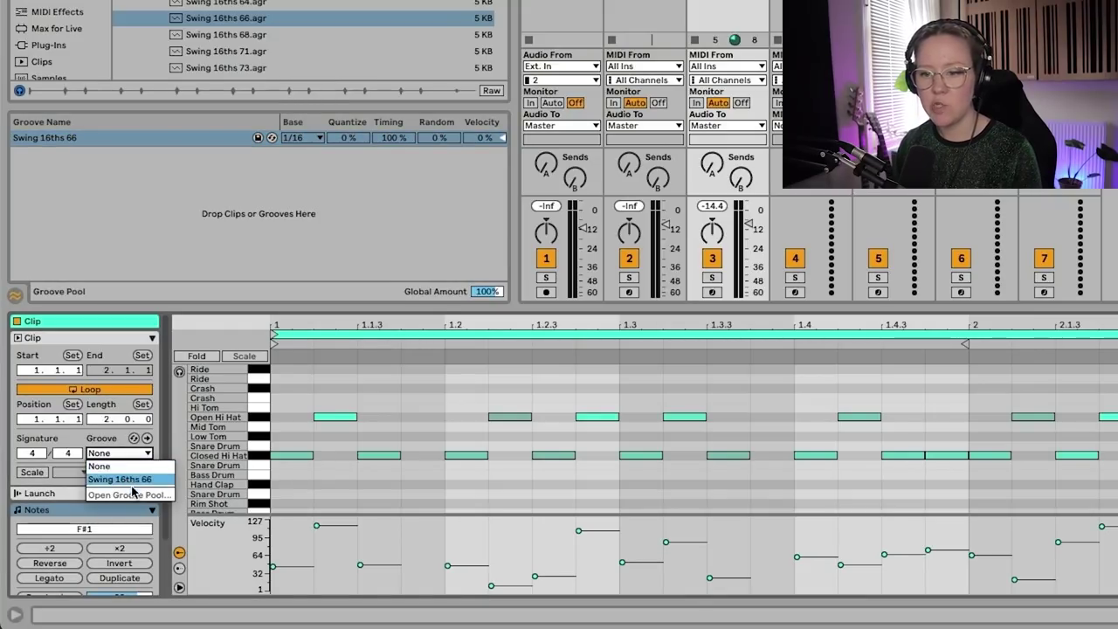
{"action": "left_click", "coordinate": [157, 479]}
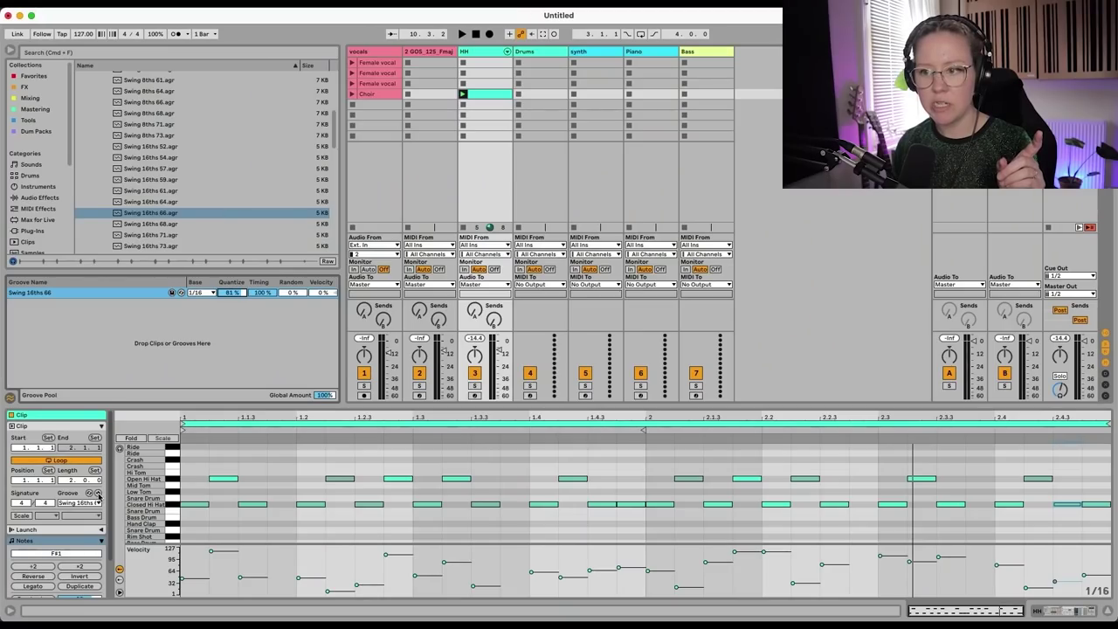
{"action": "left_click", "coordinate": [98, 494]}
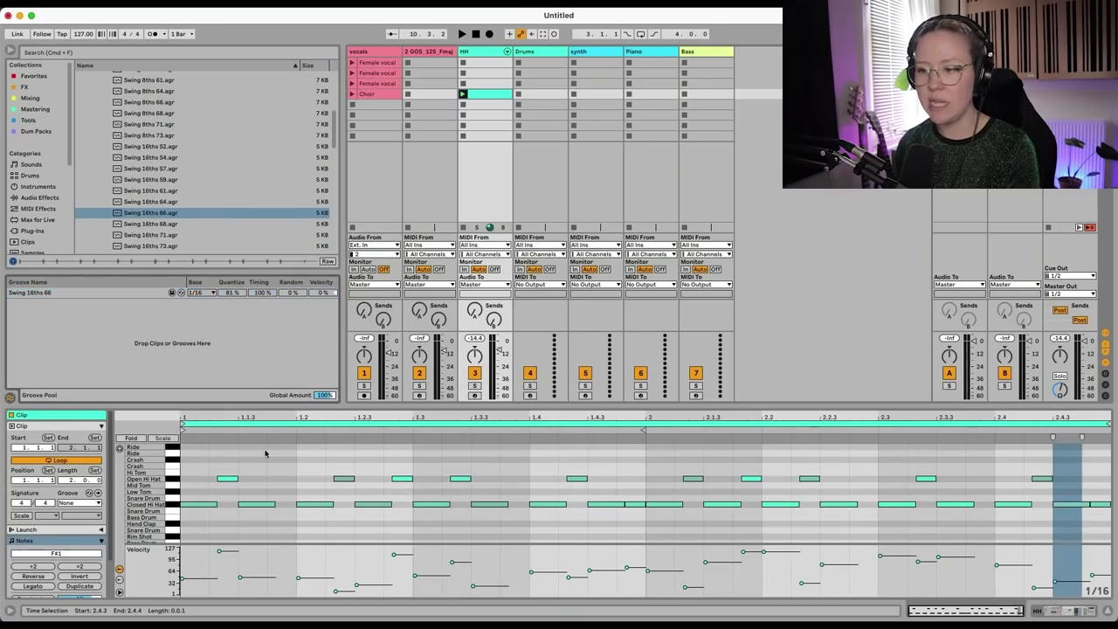
Enlarge the clip editor, reassign Swing 16ths 66 to the playing HH clip, commit the groove and close the Groove Pool
{"action": "left_click_drag", "start_coordinate": [420, 407], "coordinate": [420, 337]}
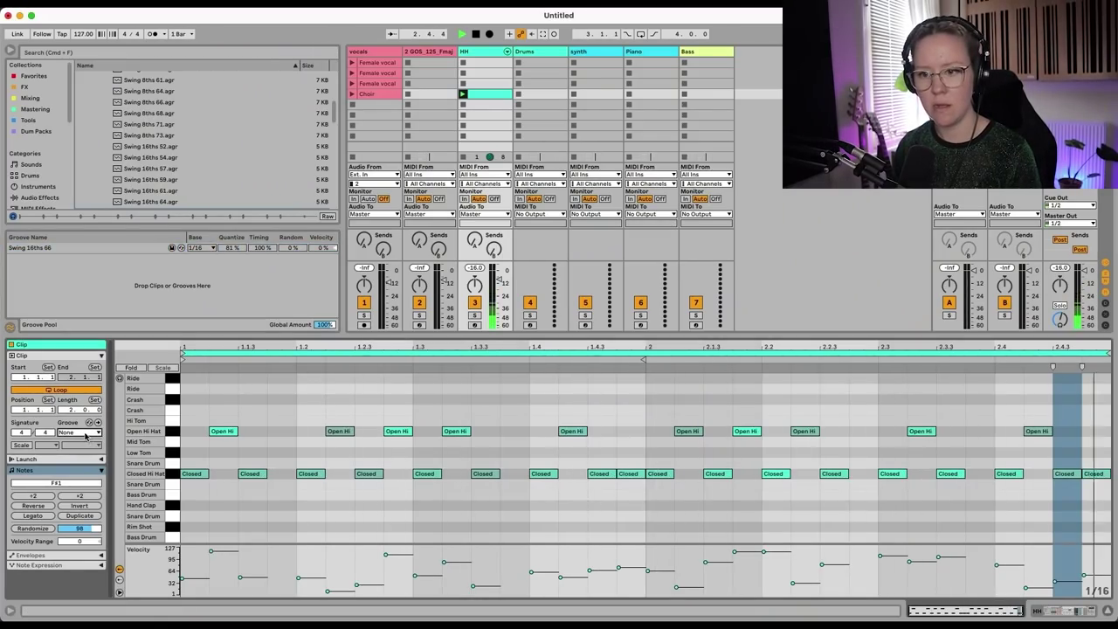
{"action": "left_click", "coordinate": [80, 433]}
{"action": "left_click", "coordinate": [84, 452]}
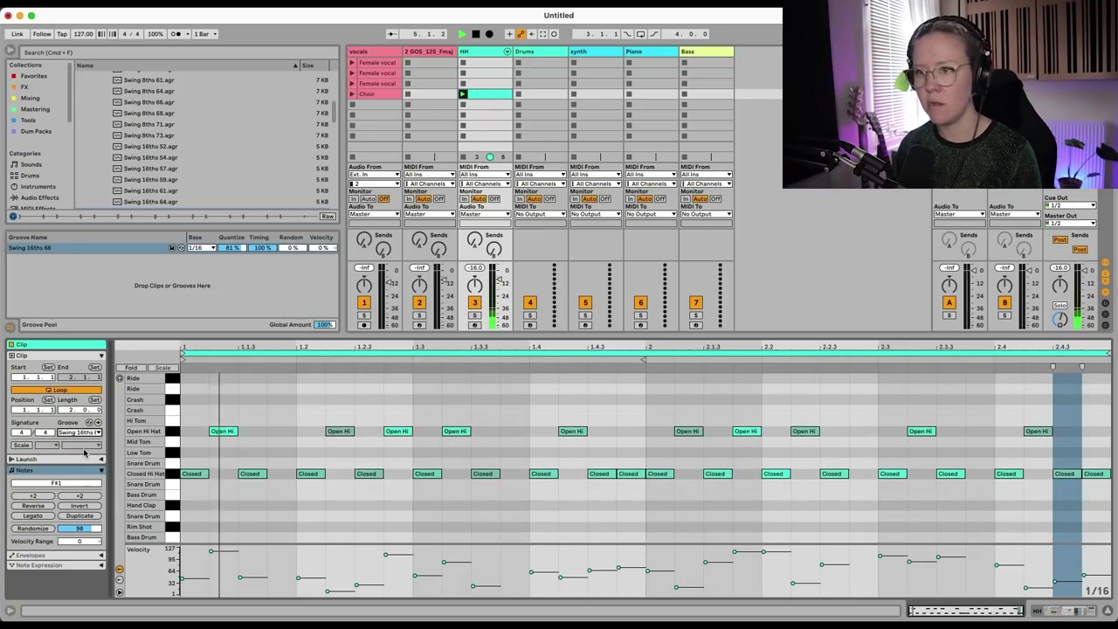
{"action": "left_click", "coordinate": [98, 423]}
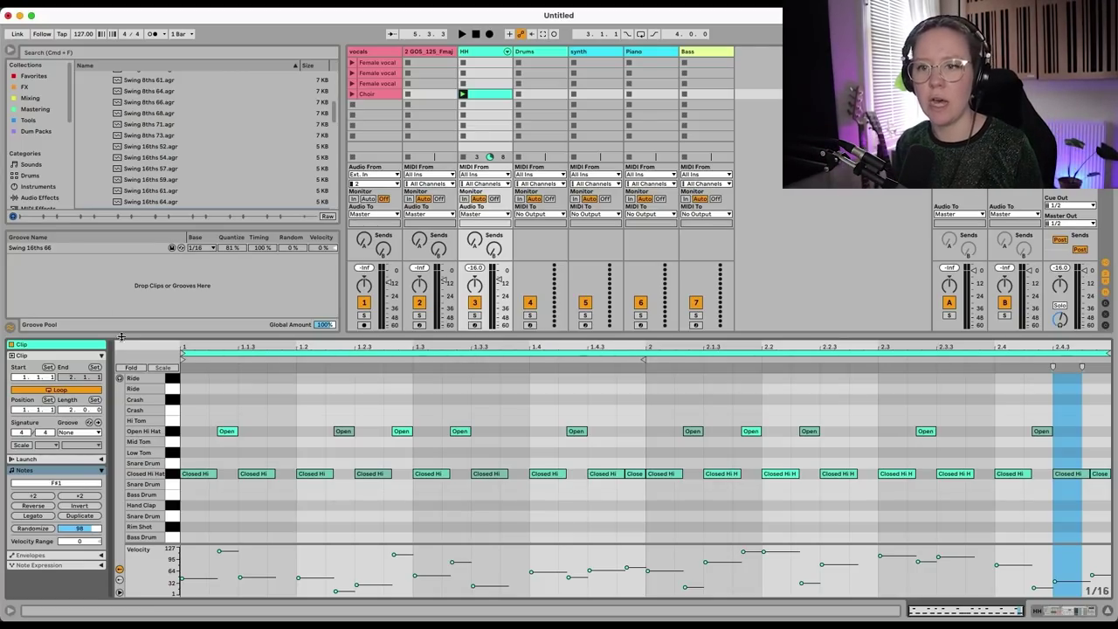
{"action": "left_click", "coordinate": [12, 328]}
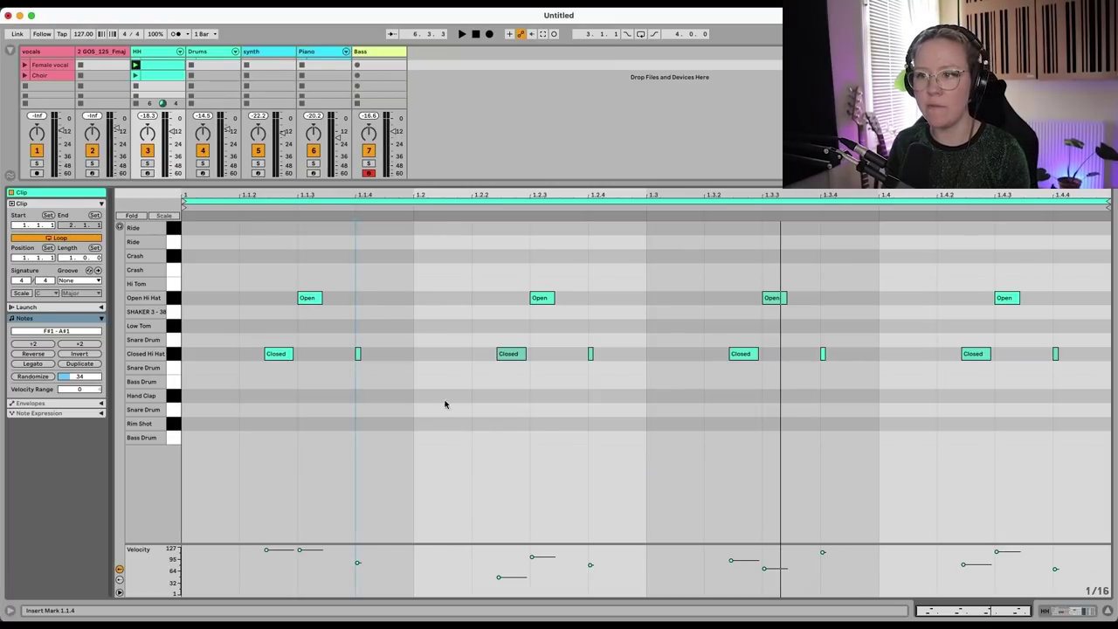
Listen to the first clip on the HH track and launch the second one for comparison
{"action": "key", "text": "space"}
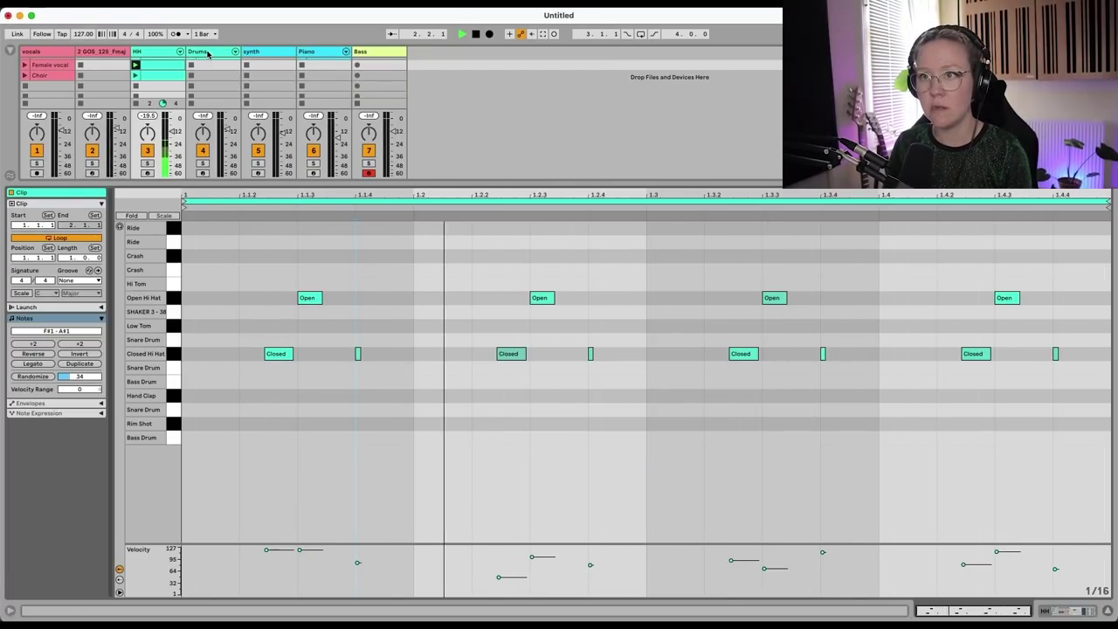
{"action": "key", "text": "space"}
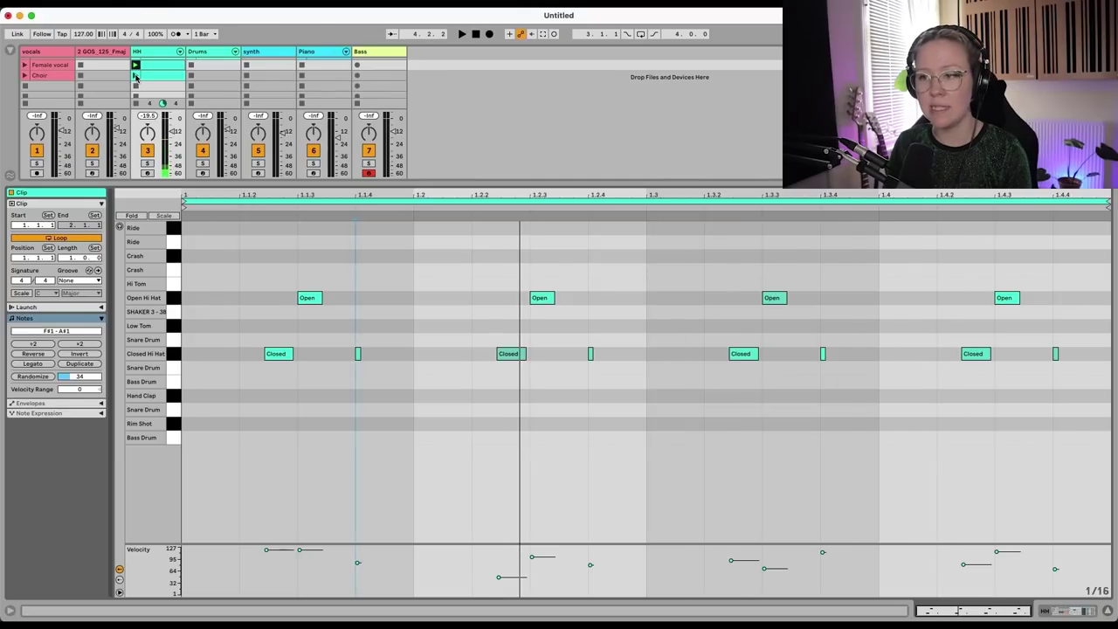
{"action": "left_click", "coordinate": [135, 77]}
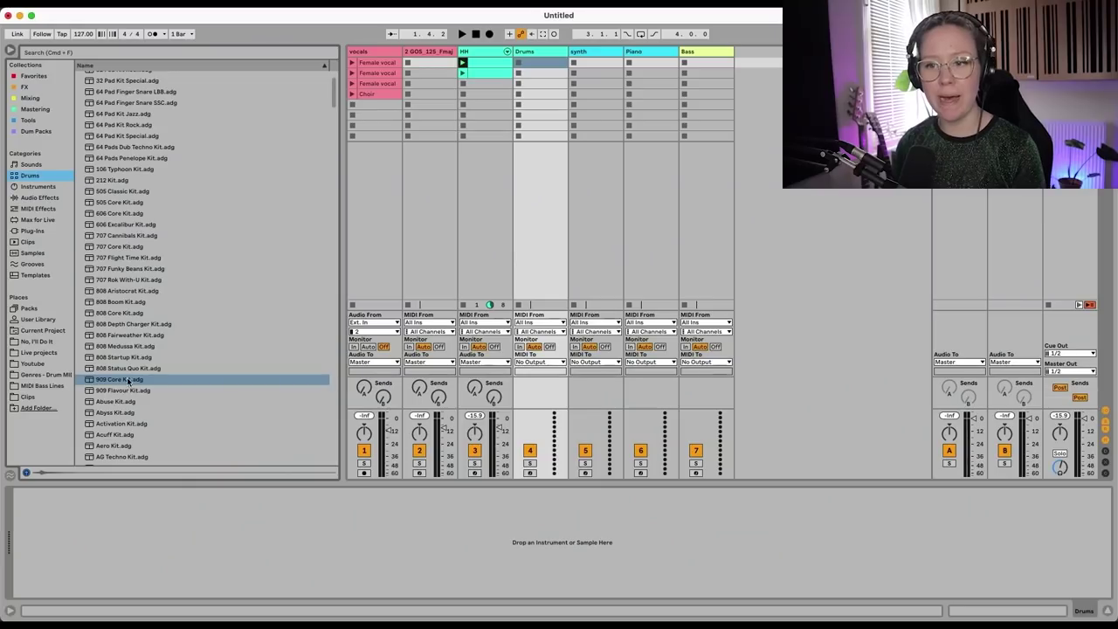
Load the 909 Core Kit onto the Drums track and set the loop length of its first clip to 2 bars
{"action": "left_click", "coordinate": [108, 382]}
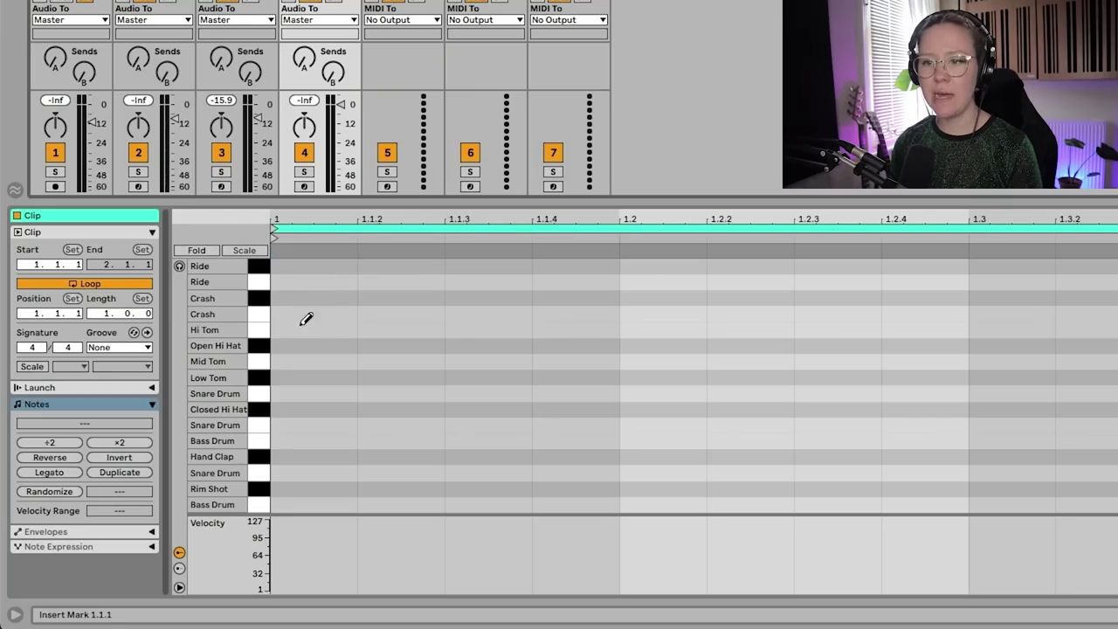
{"action": "left_click", "coordinate": [108, 312]}
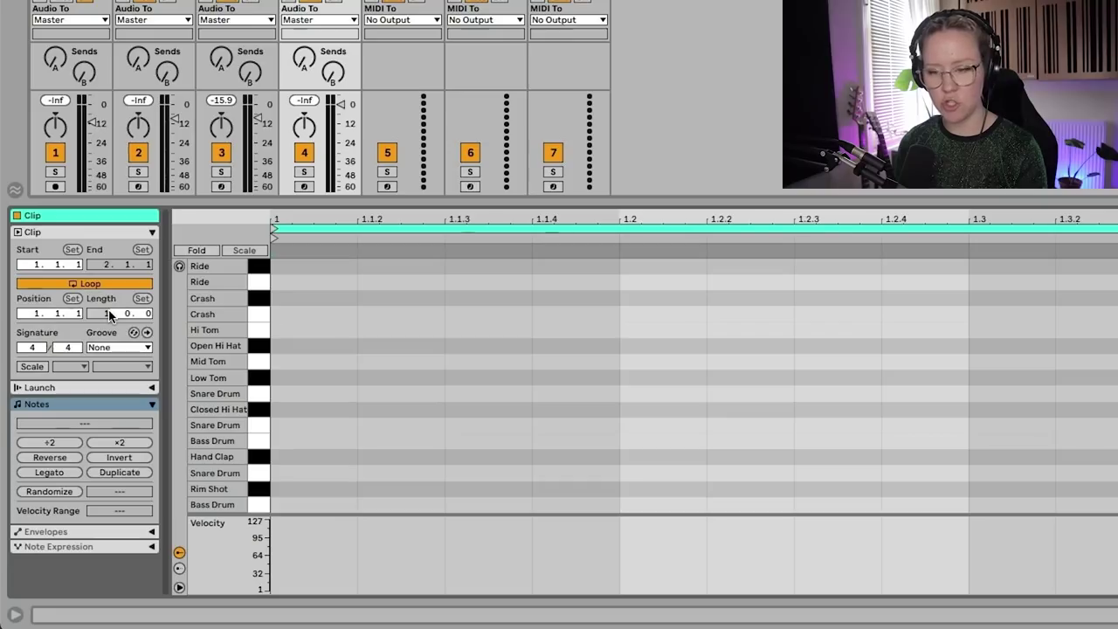
{"action": "type", "text": "2"}
{"action": "key", "text": "Return"}
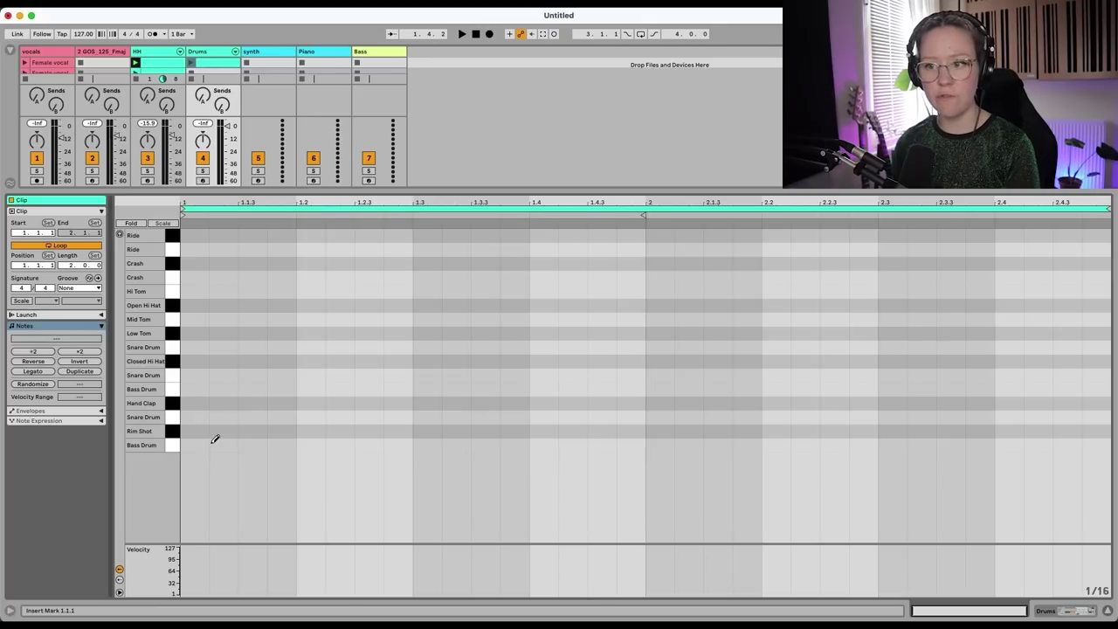
Draw Bass Drum notes on every beat of the Drums clip, with Snare Drum and Hand Clap notes on beats 2 and 4
{"action": "left_click", "coordinate": [199, 444]}
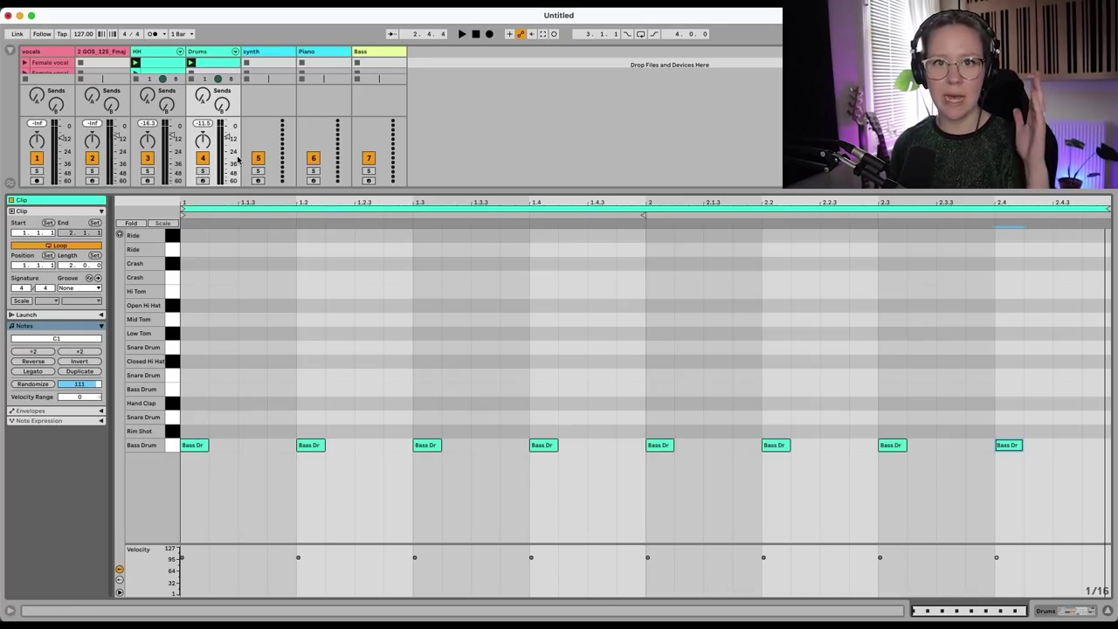
{"action": "key", "text": "space"}
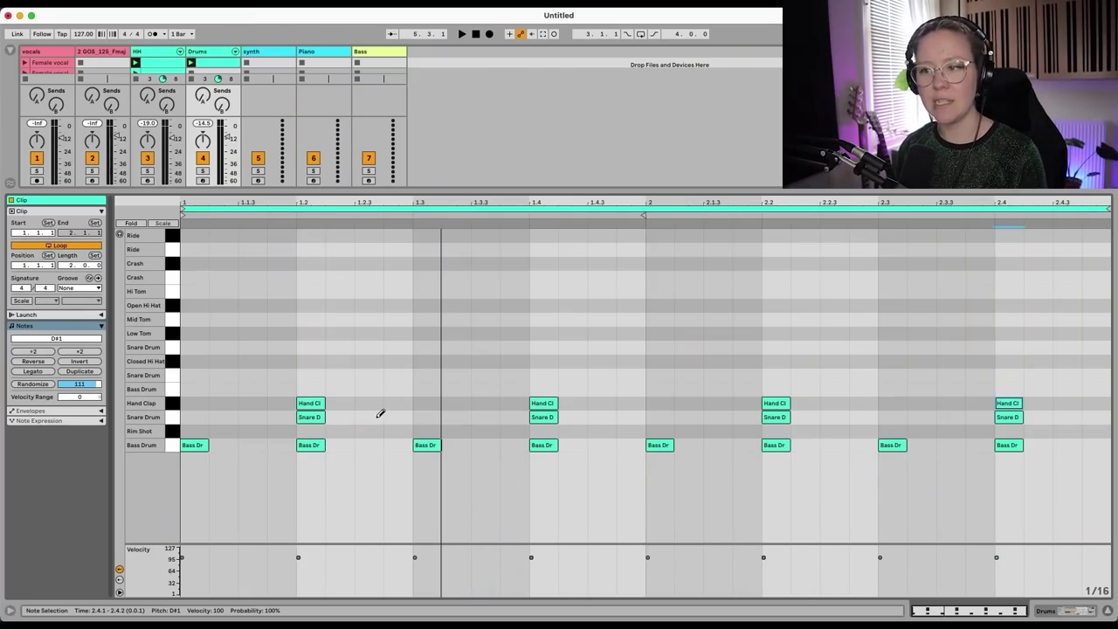
Add Rim Shot notes at 1.1.3, 1.2.3, 1.3.3 and 1.4.3 in the Drums clip and play the loop
{"action": "left_click", "coordinate": [255, 430]}
{"action": "left_click", "coordinate": [366, 430]}
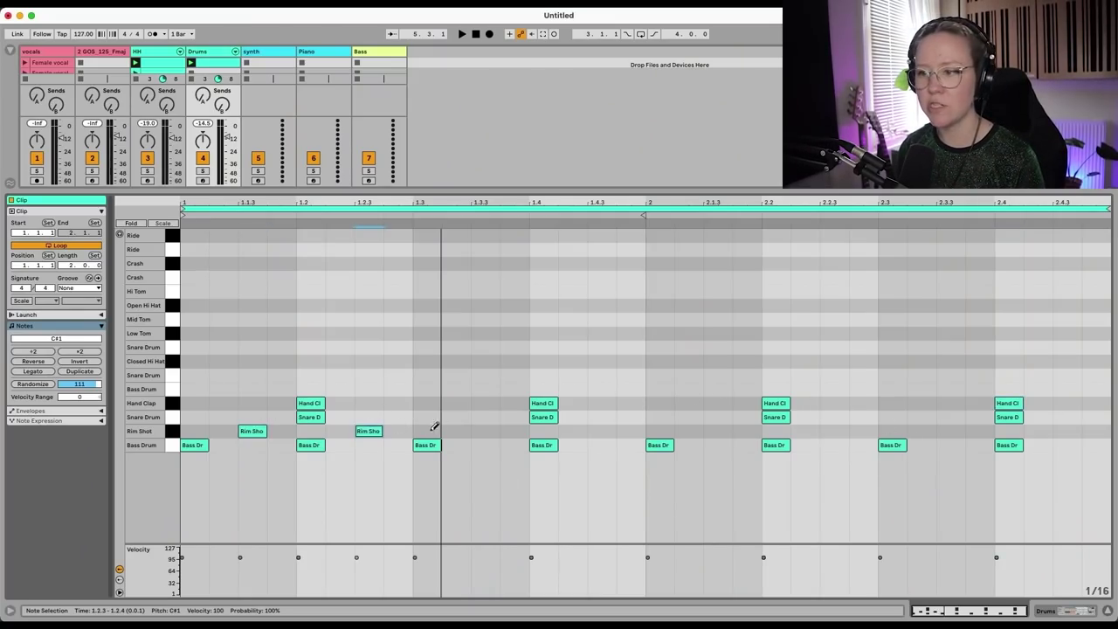
{"action": "left_click", "coordinate": [487, 429]}
{"action": "left_click", "coordinate": [603, 430]}
{"action": "key", "text": "space"}
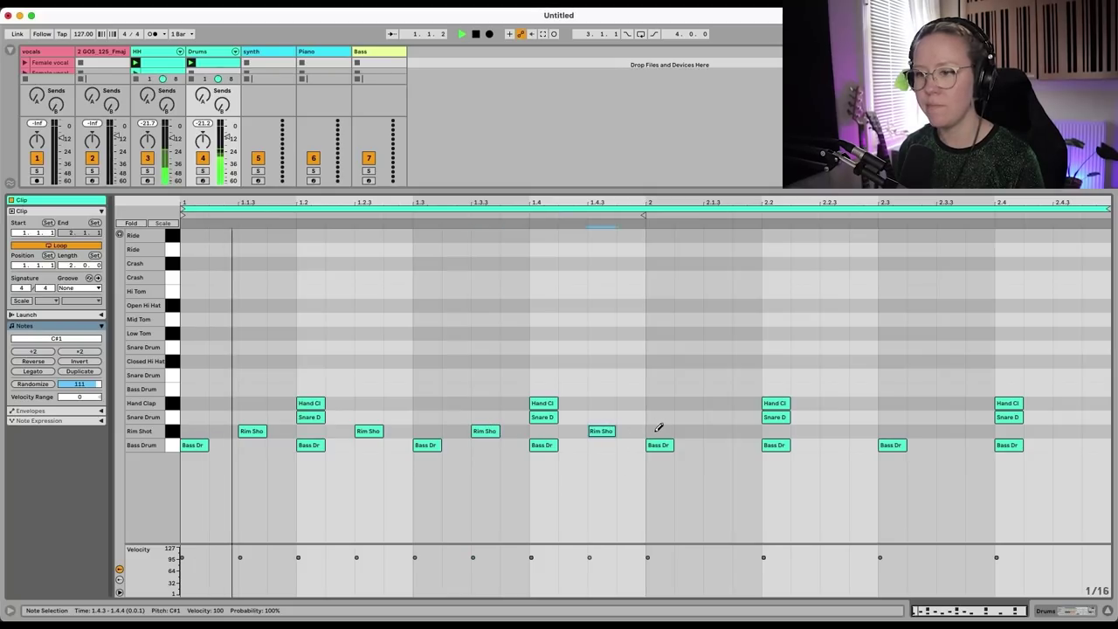
Add Rim Shot notes at 2.1.3, 2.2.3 and 2.3.3 in the Drums clip, removing the stray Bass Drum note at 2.1.3
{"action": "left_click", "coordinate": [718, 444]}
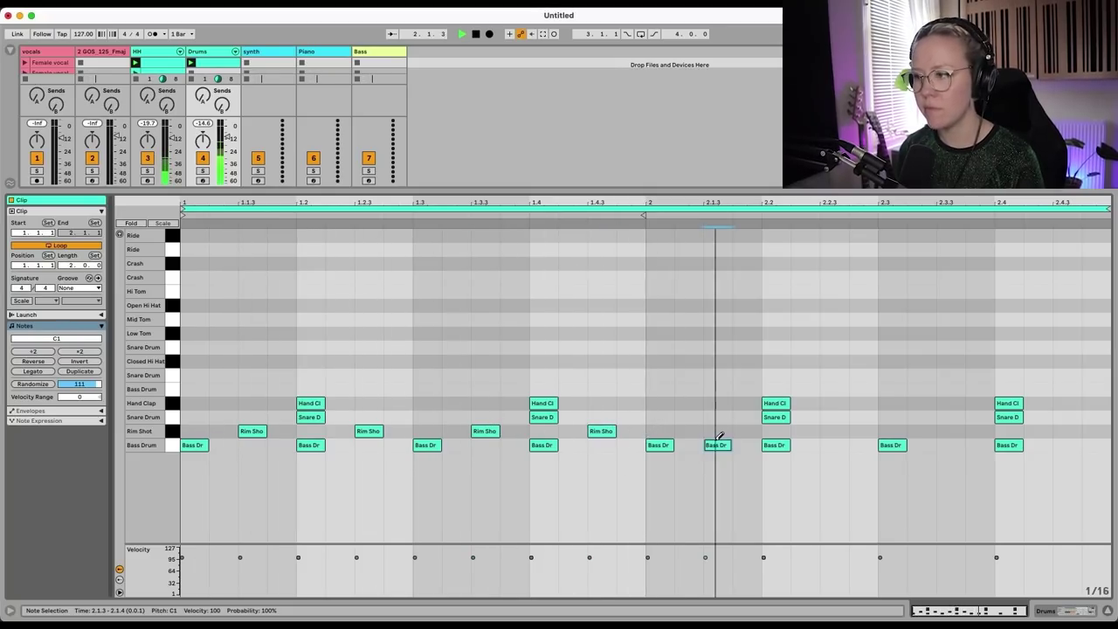
{"action": "left_click", "coordinate": [718, 430]}
{"action": "left_click", "coordinate": [716, 444]}
{"action": "left_click", "coordinate": [833, 431]}
{"action": "left_click", "coordinate": [950, 431]}
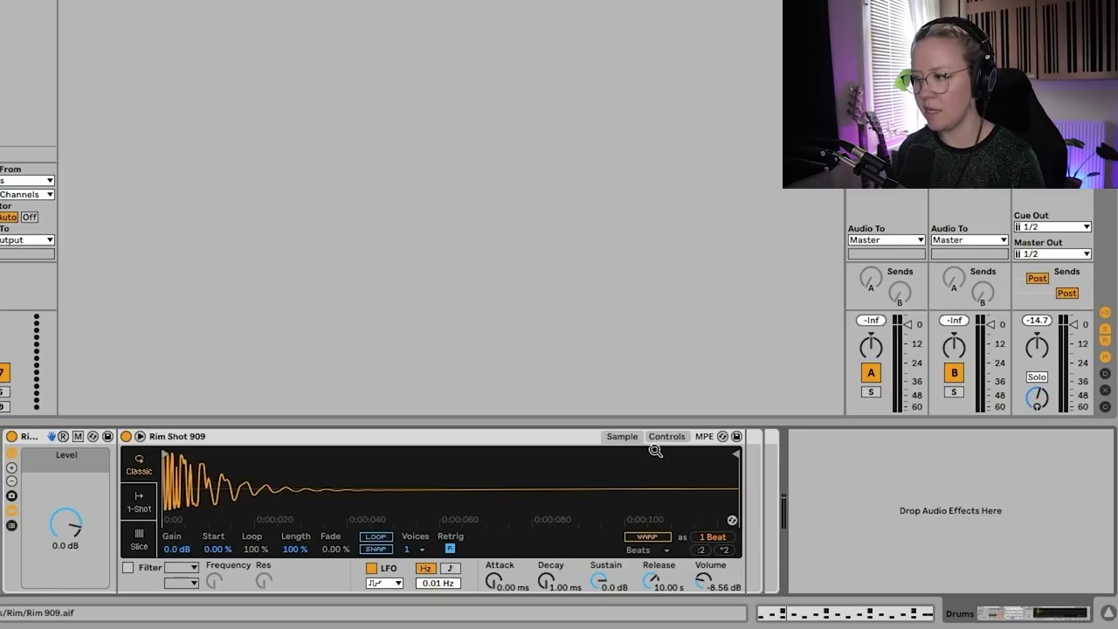
Transpose the Rim Shot 909 sample by -6 st and shape its amplitude envelope with a shorter decay and lower sustain
{"action": "left_click", "coordinate": [657, 436]}
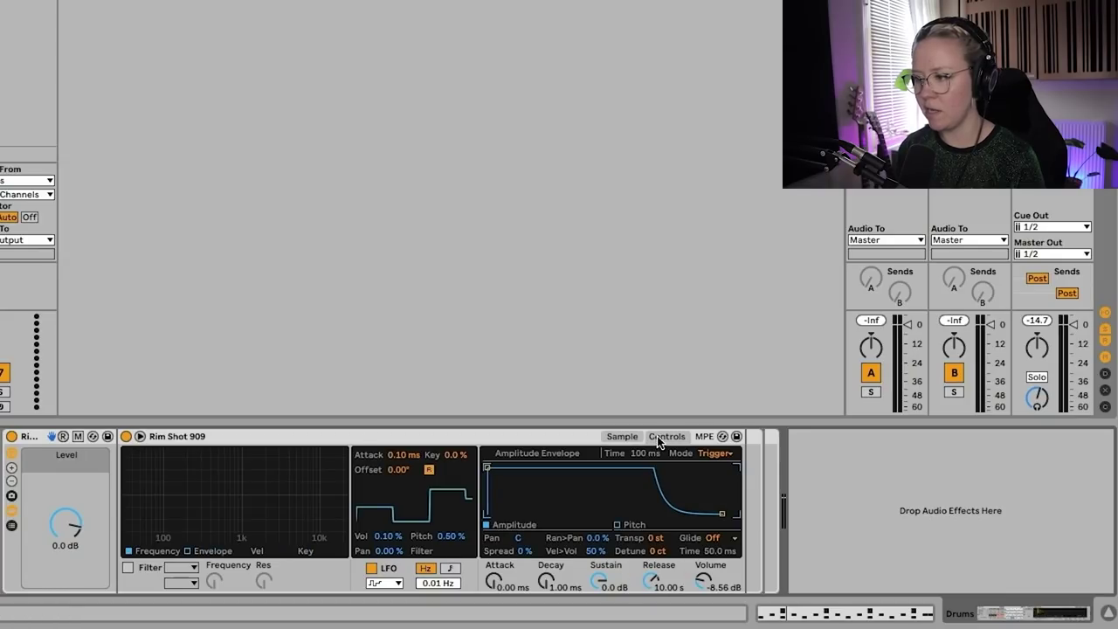
{"action": "left_click_drag", "start_coordinate": [656, 538], "coordinate": [656, 553]}
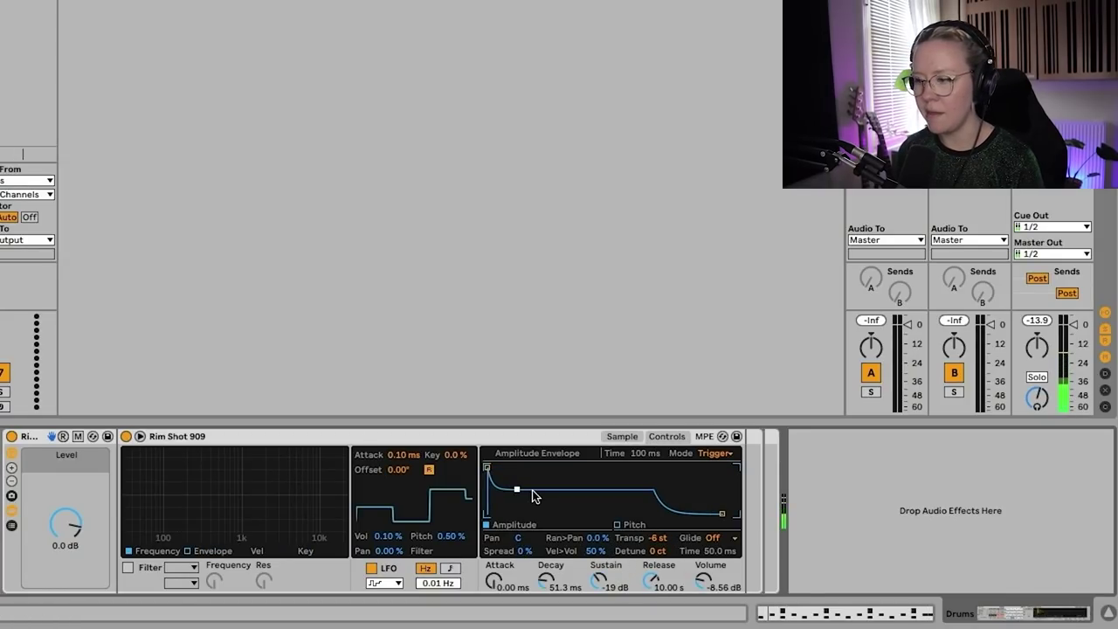
{"action": "left_click_drag", "start_coordinate": [532, 490], "coordinate": [492, 468]}
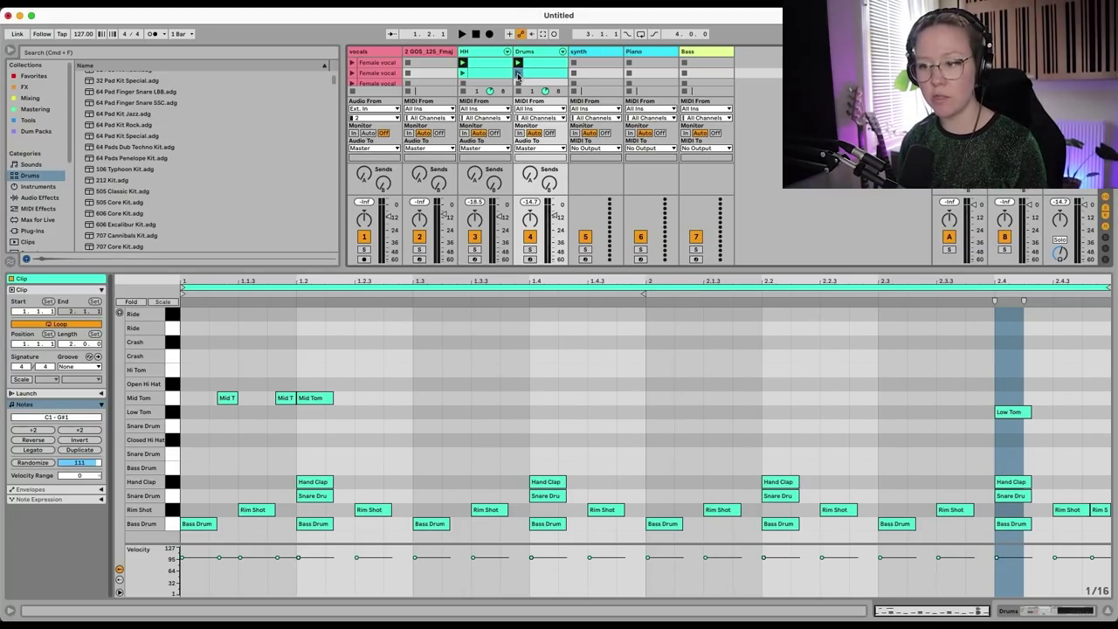
Listen to the second clip on the Drums track and launch the first one for comparison
{"action": "left_click", "coordinate": [517, 75]}
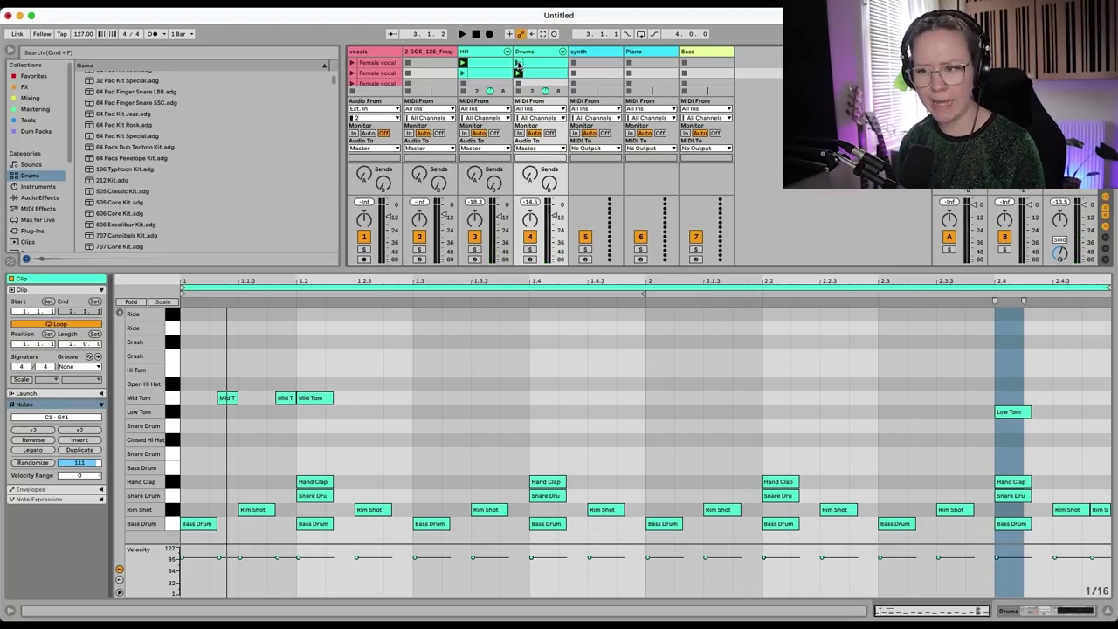
{"action": "left_click", "coordinate": [518, 64]}
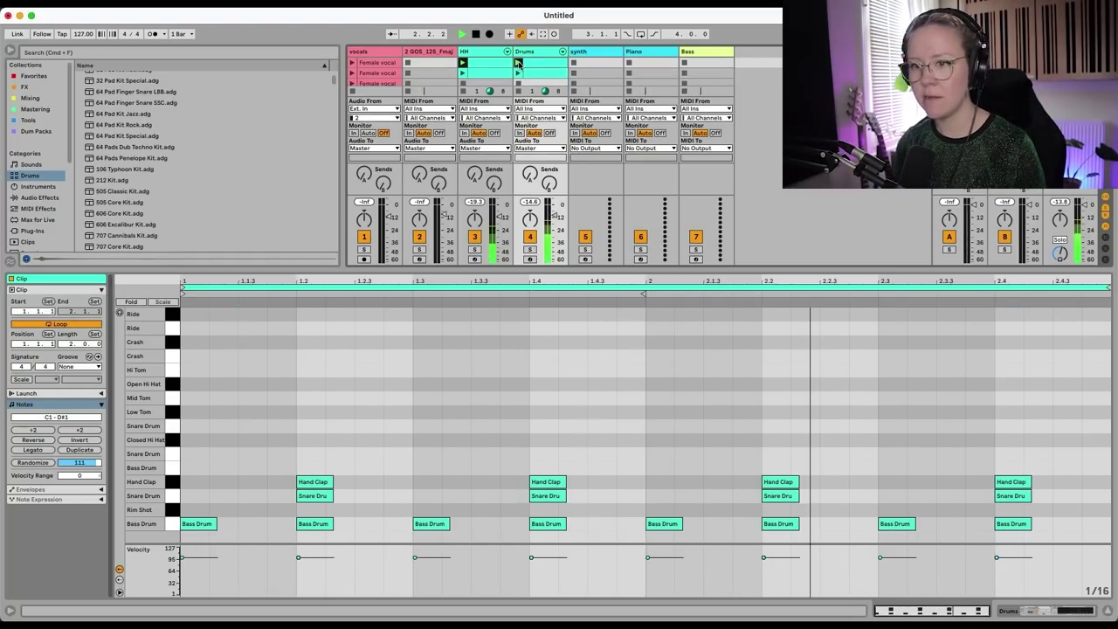
Apply the Swing 16ths 66 groove to the first Drums clip, commit it and play the loop to check it
{"action": "left_click", "coordinate": [80, 366]}
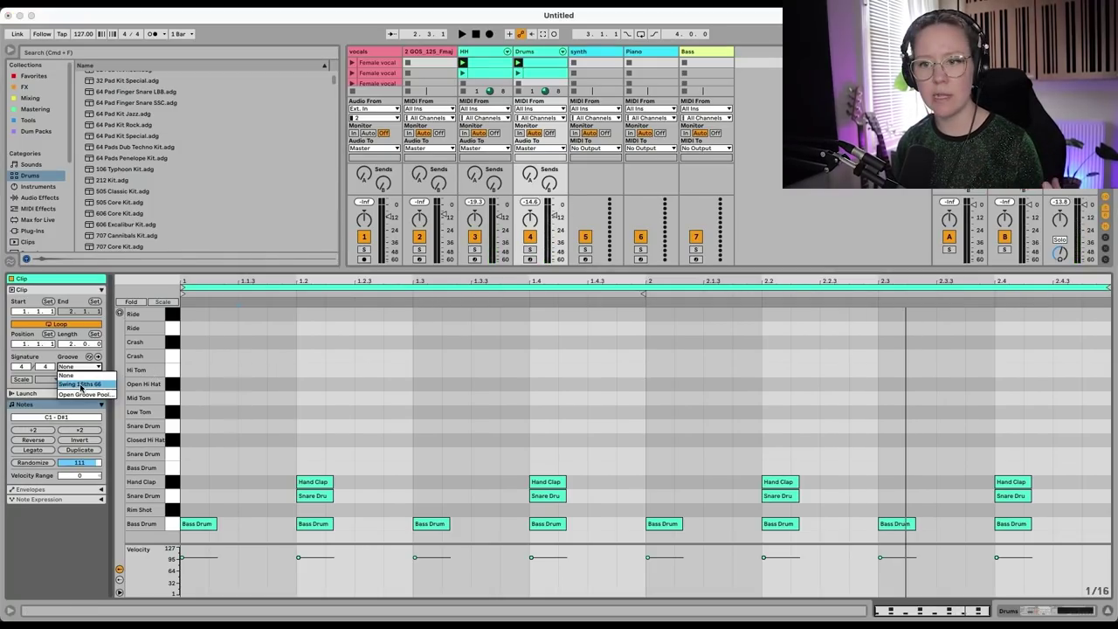
{"action": "left_click", "coordinate": [82, 387]}
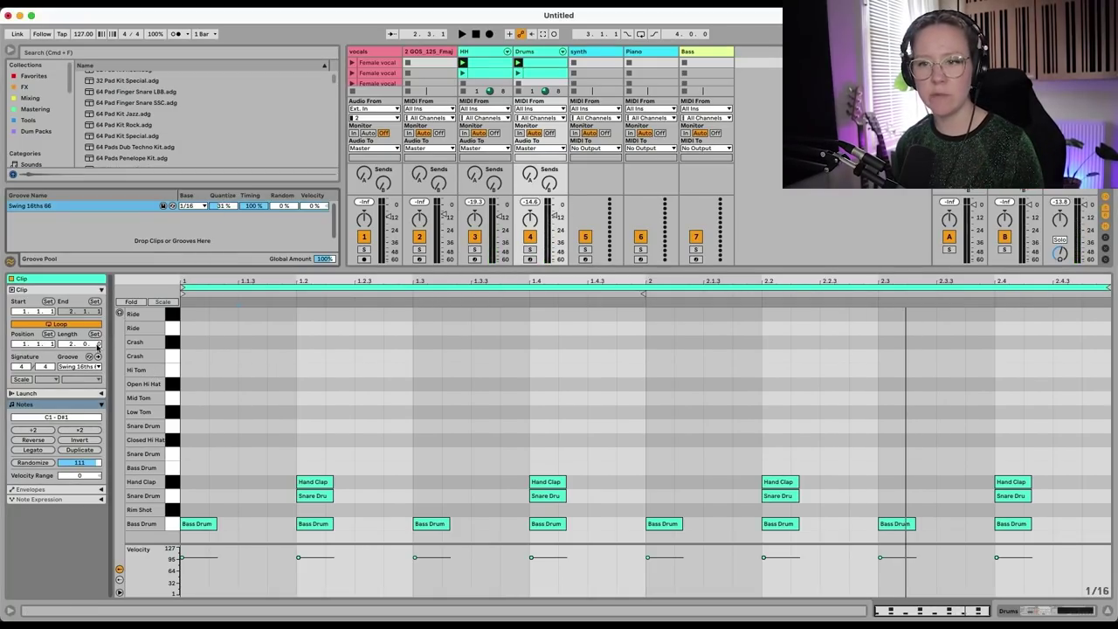
{"action": "left_click", "coordinate": [98, 358]}
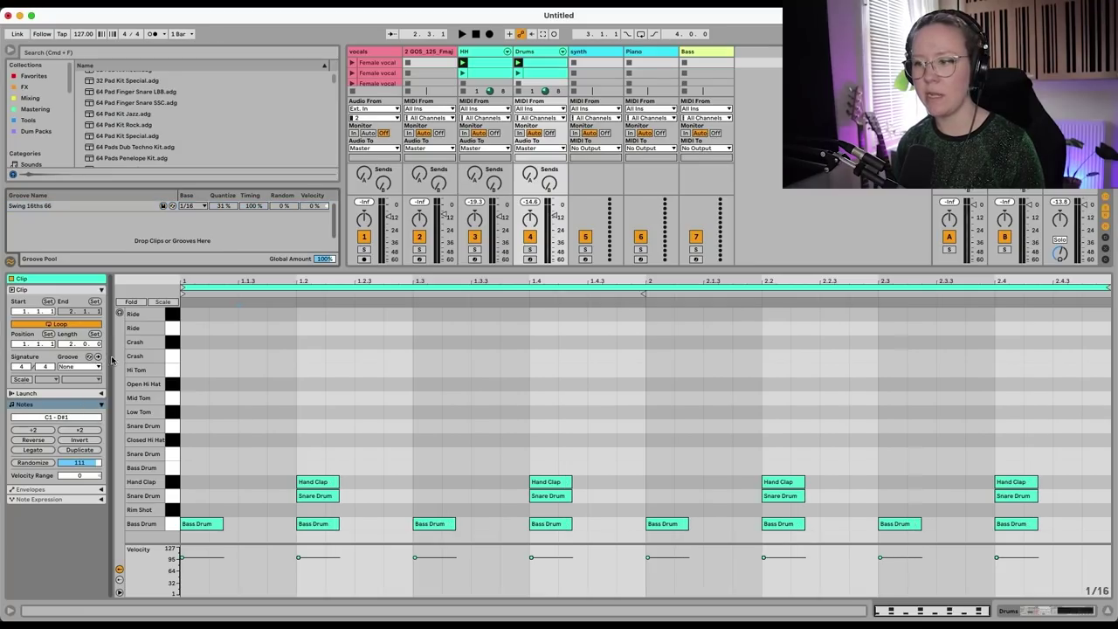
{"action": "key", "text": "space"}
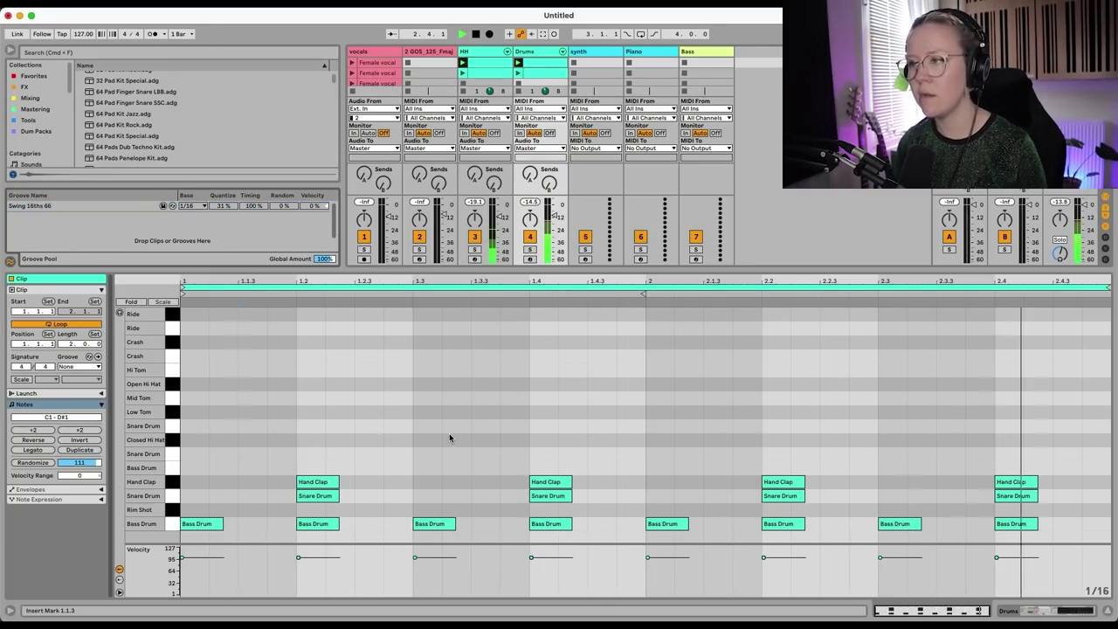
{"action": "key", "text": "space"}
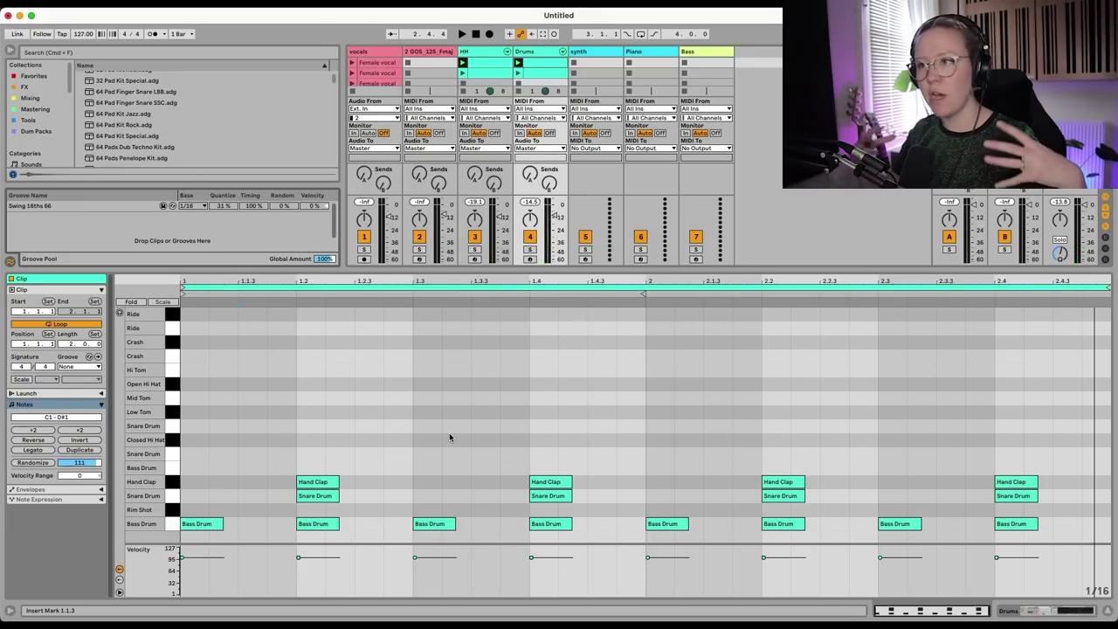
{"action": "left_click", "coordinate": [10, 261]}
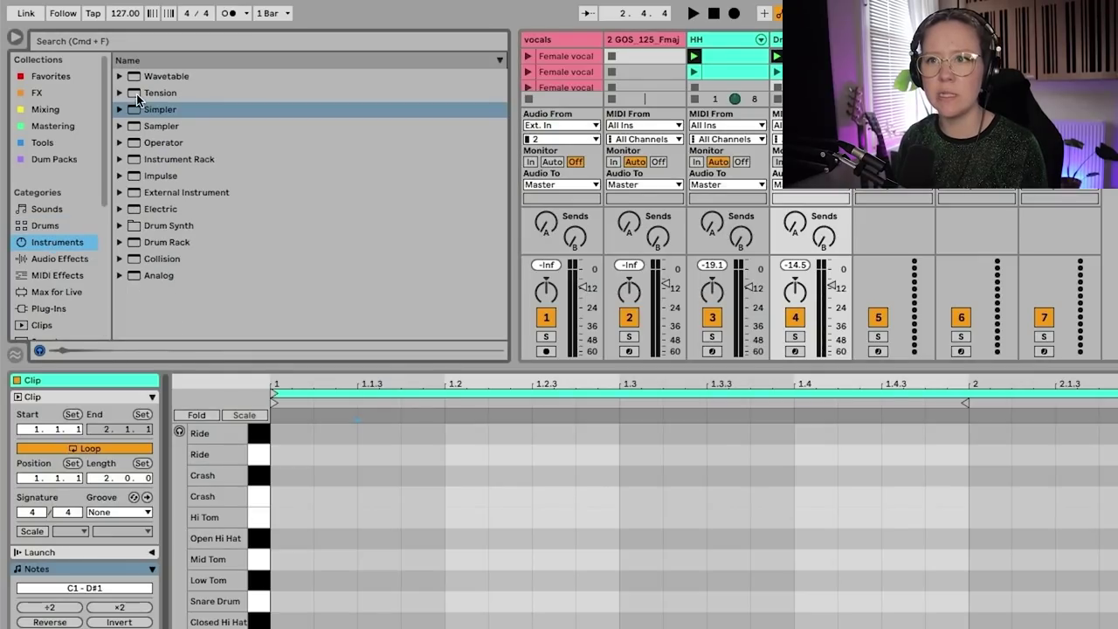
Browse Wavetable's Guitar & Plucked presets, previewing Soft Attention and Shimmer Pluck
{"action": "left_click", "coordinate": [120, 77]}
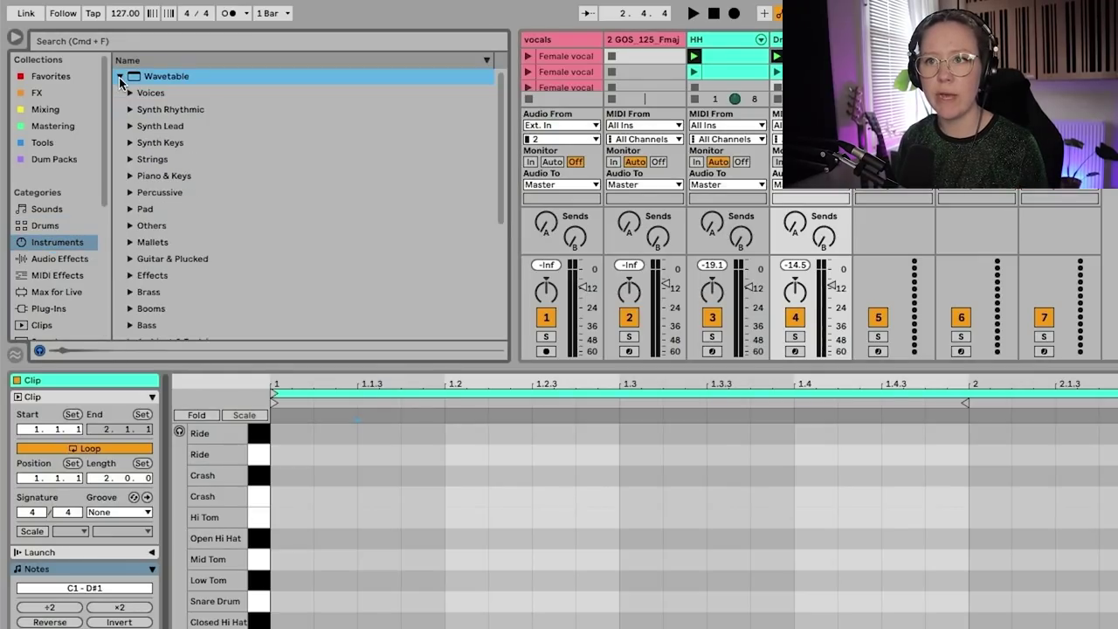
{"action": "scroll", "coordinate": [148, 247], "scroll_direction": "down", "scroll_amount": 2}
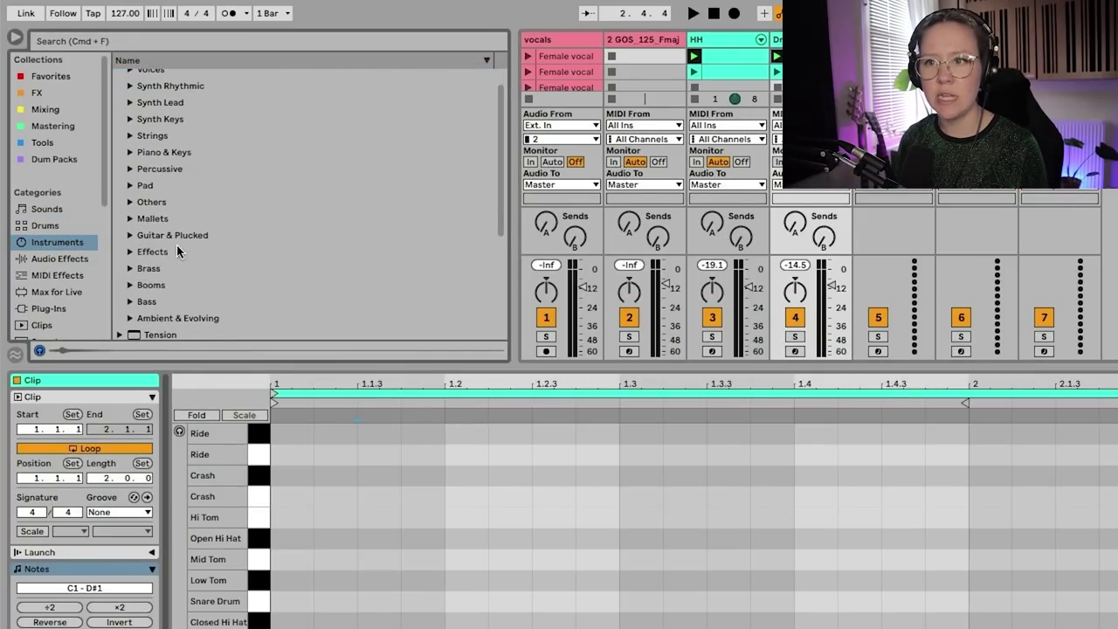
{"action": "left_click", "coordinate": [128, 235]}
{"action": "left_click", "coordinate": [200, 291]}
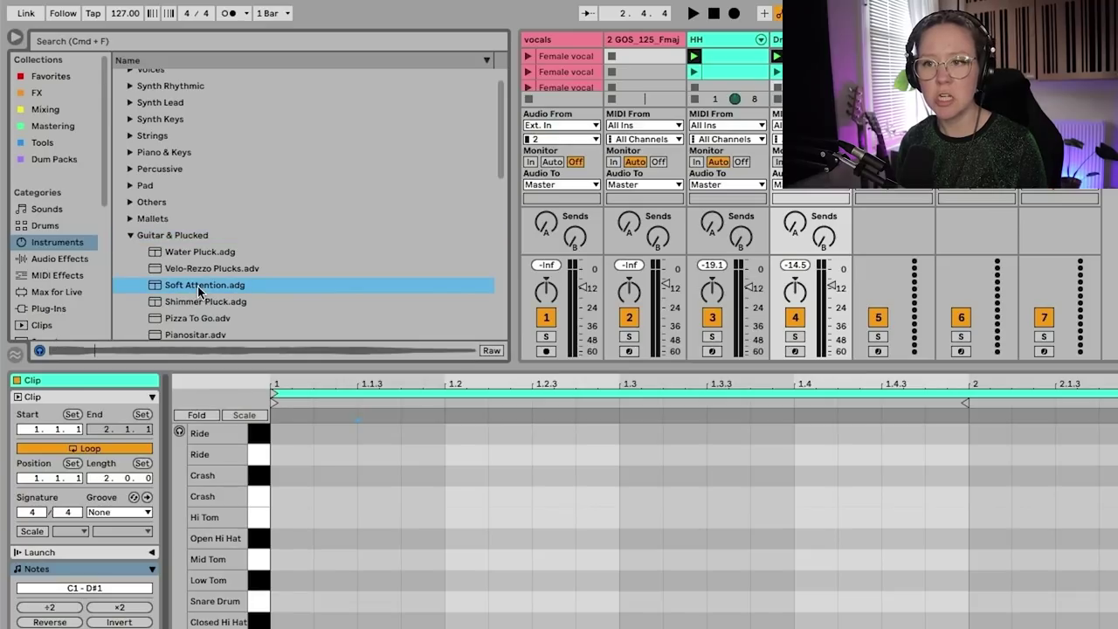
{"action": "left_click", "coordinate": [198, 301]}
{"action": "scroll", "coordinate": [193, 306], "scroll_direction": "down", "scroll_amount": 3}
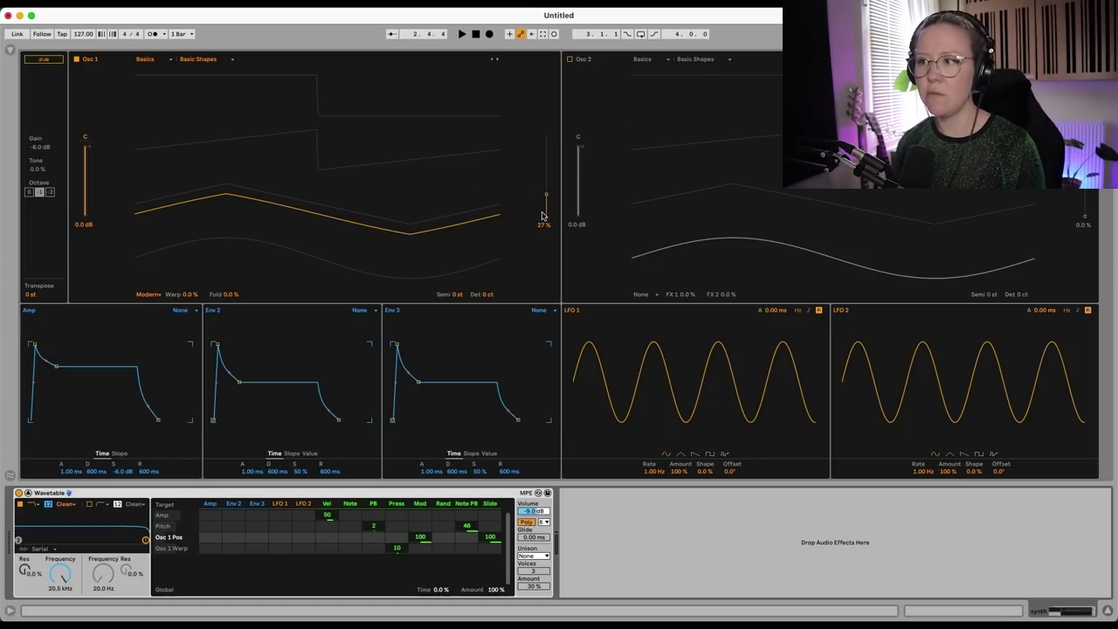
Set the wavetable position of Osc 1 to 32% and detune Osc 2 by 8 ct in the synth track's Wavetable
{"action": "left_click_drag", "start_coordinate": [545, 195], "coordinate": [545, 190]}
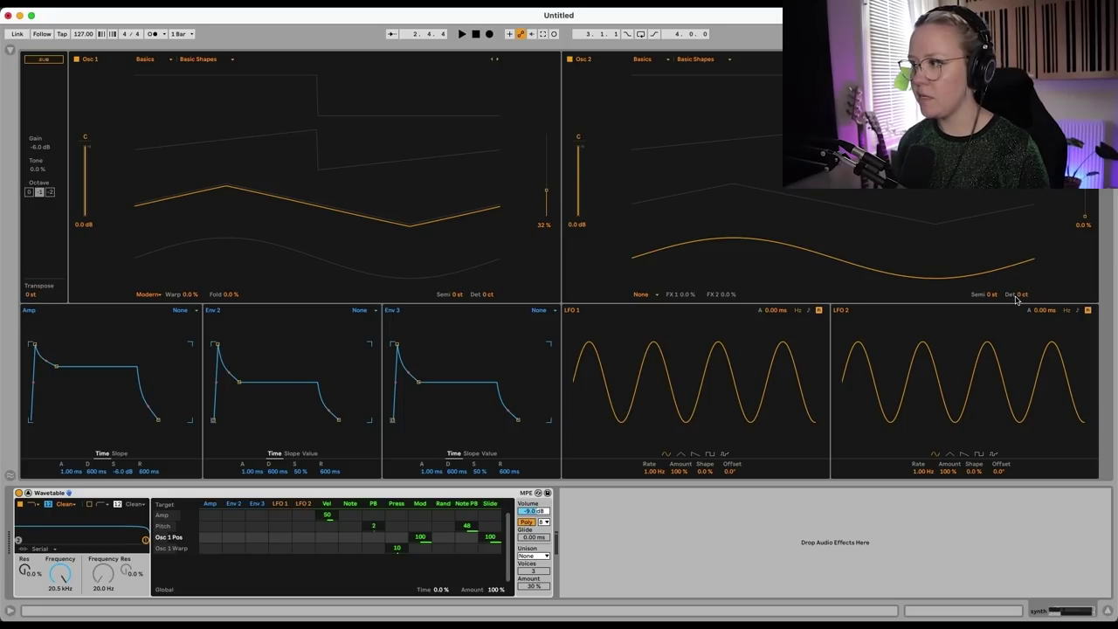
{"action": "left_click_drag", "start_coordinate": [1026, 298], "coordinate": [1025, 289]}
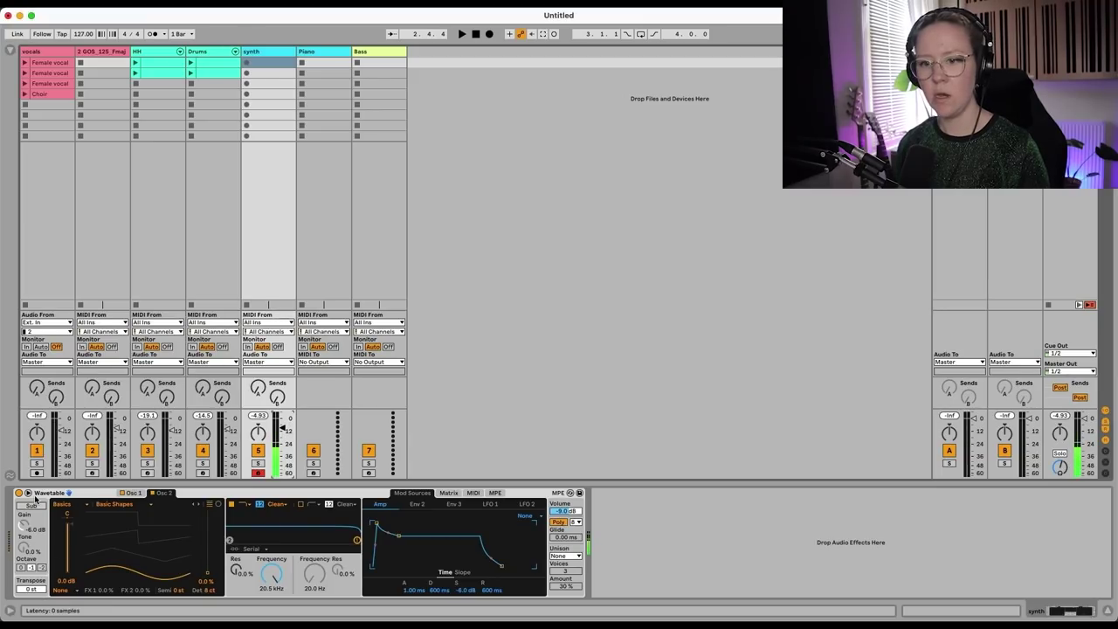
{"action": "left_click", "coordinate": [28, 494]}
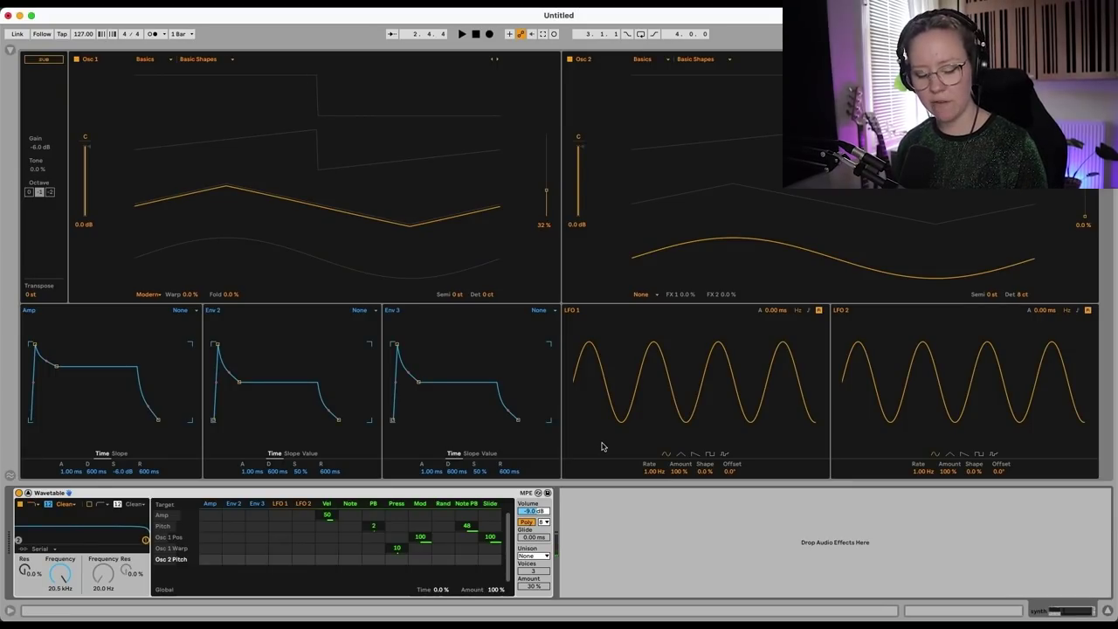
Lower Wavetable's filter to 3.83 kHz with 42% resonance and set Shimmer unison with 2 voices and 12% amount
{"action": "left_click_drag", "start_coordinate": [145, 540], "coordinate": [115, 531]}
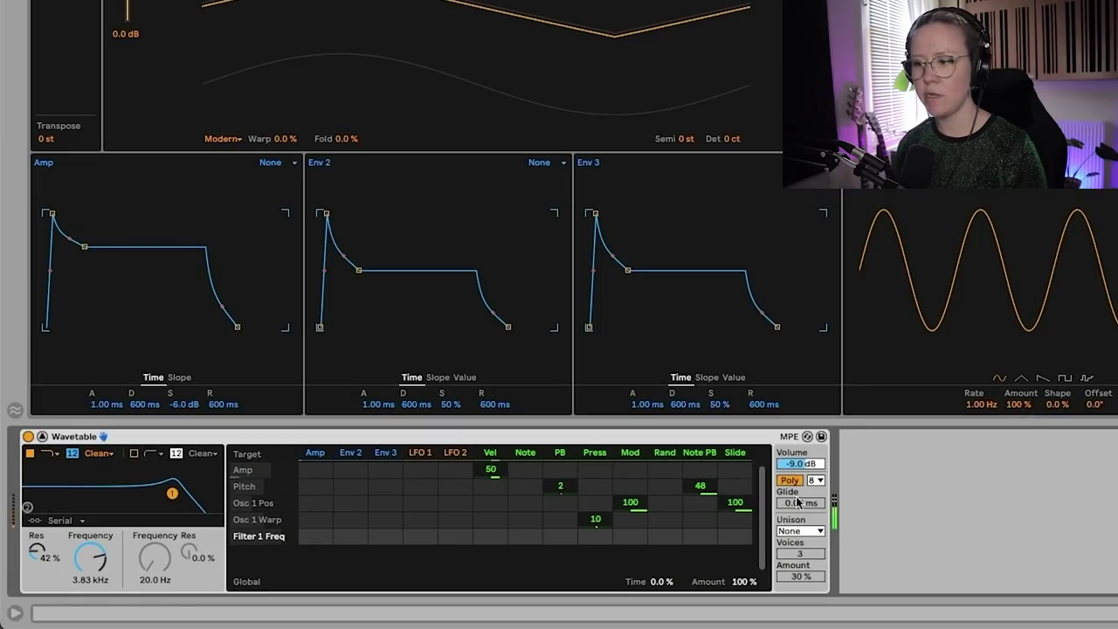
{"action": "left_click", "coordinate": [804, 530]}
{"action": "left_click", "coordinate": [815, 465]}
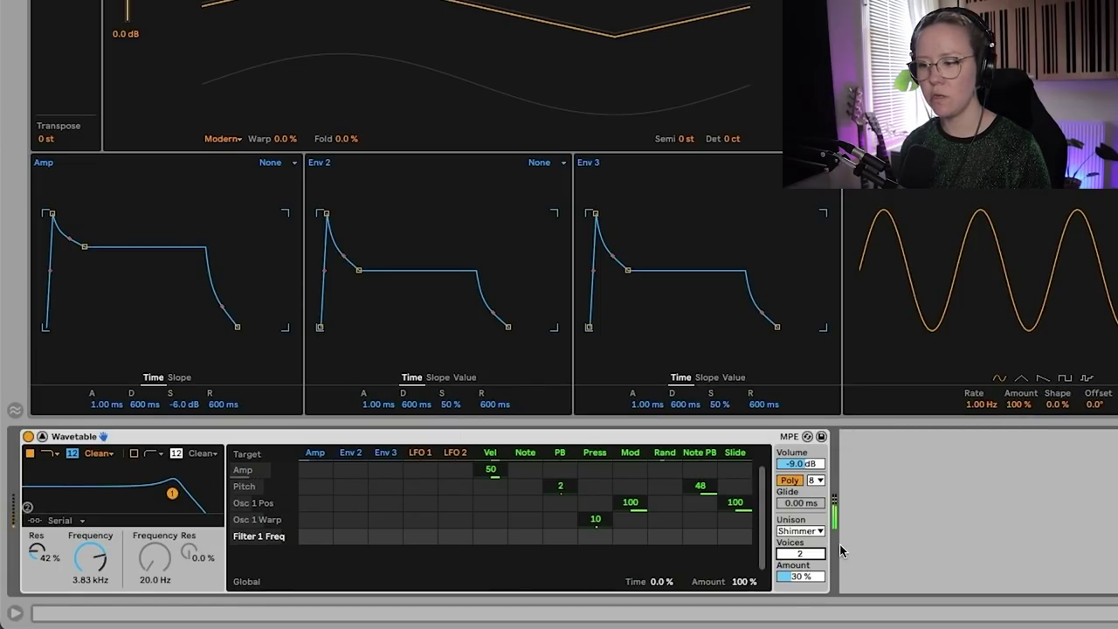
{"action": "left_click_drag", "start_coordinate": [801, 576], "coordinate": [801, 594]}
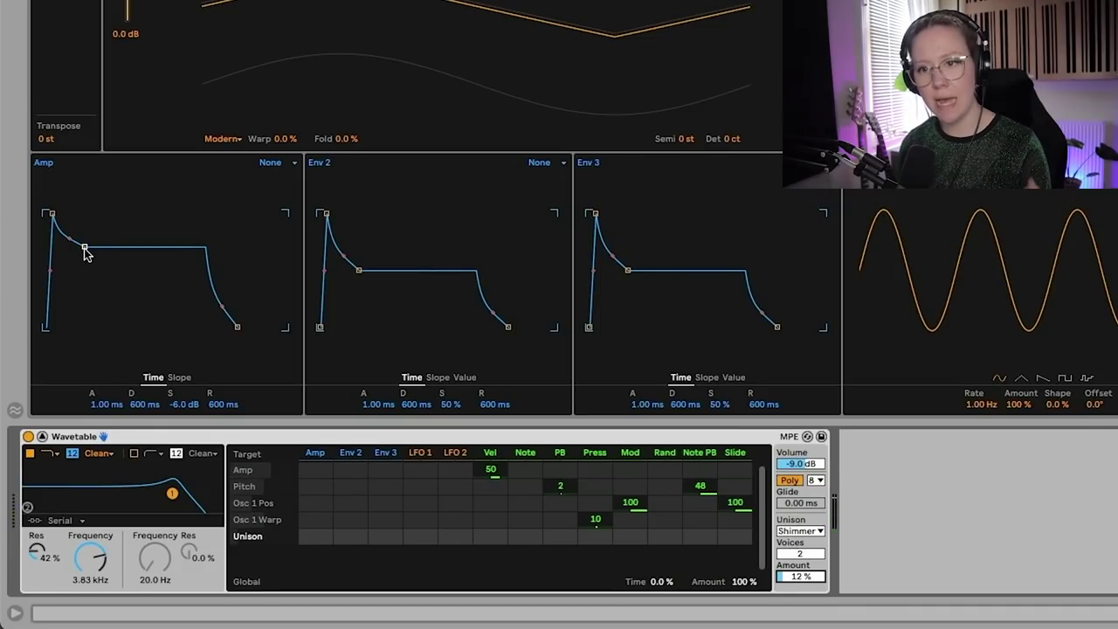
Set the amp envelope to 1.91 ms, 48.2 ms, -20 dB and 909 ms, with wavetable positions of 40% for Osc 1 and 5% for Osc 2
{"action": "left_click_drag", "start_coordinate": [83, 246], "coordinate": [83, 307]}
{"action": "left_click_drag", "start_coordinate": [85, 307], "coordinate": [85, 308]}
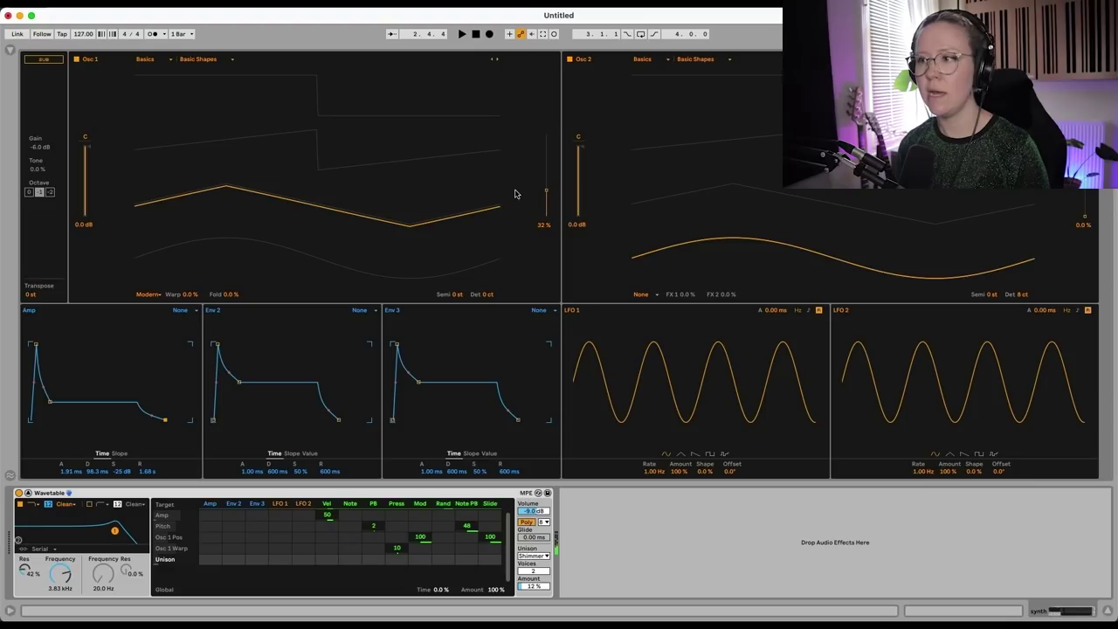
{"action": "left_click_drag", "start_coordinate": [516, 191], "coordinate": [546, 184]}
{"action": "left_click_drag", "start_coordinate": [1084, 217], "coordinate": [1085, 211]}
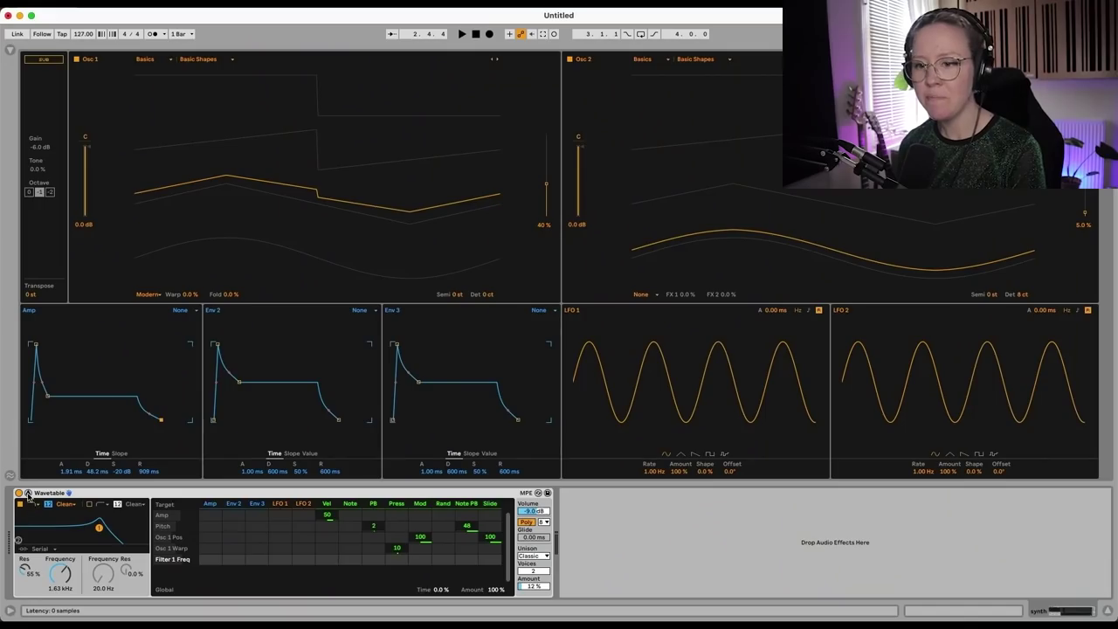
{"action": "left_click", "coordinate": [27, 493]}
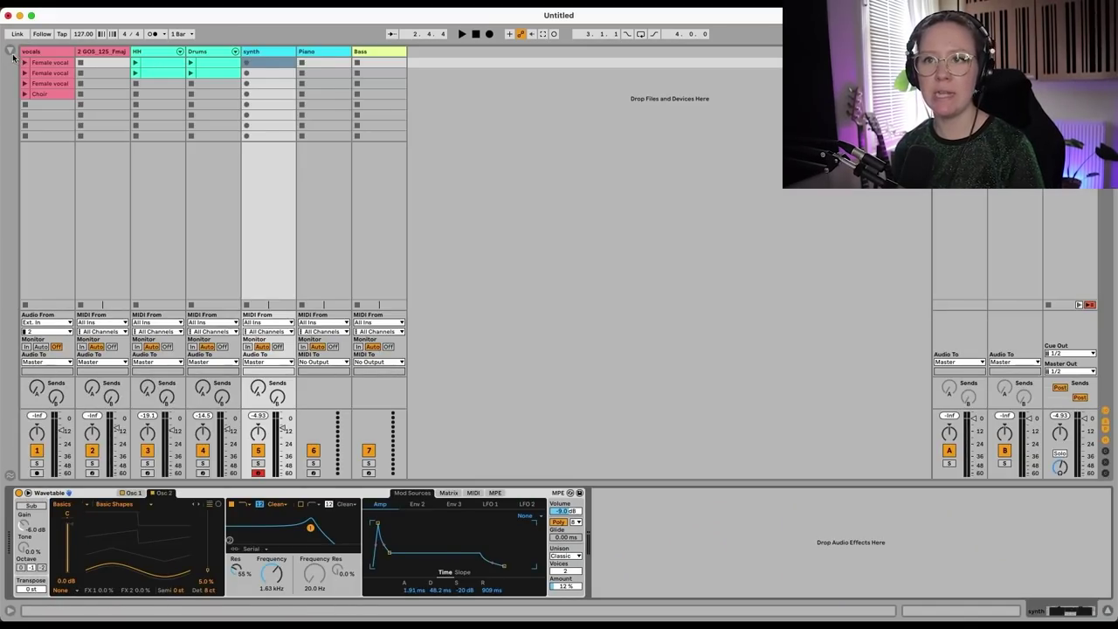
Create a 4-bar MIDI clip in the synth track's first slot with the F Major scale highlighted, and enlarge the note editor
{"action": "double_click", "coordinate": [262, 62]}
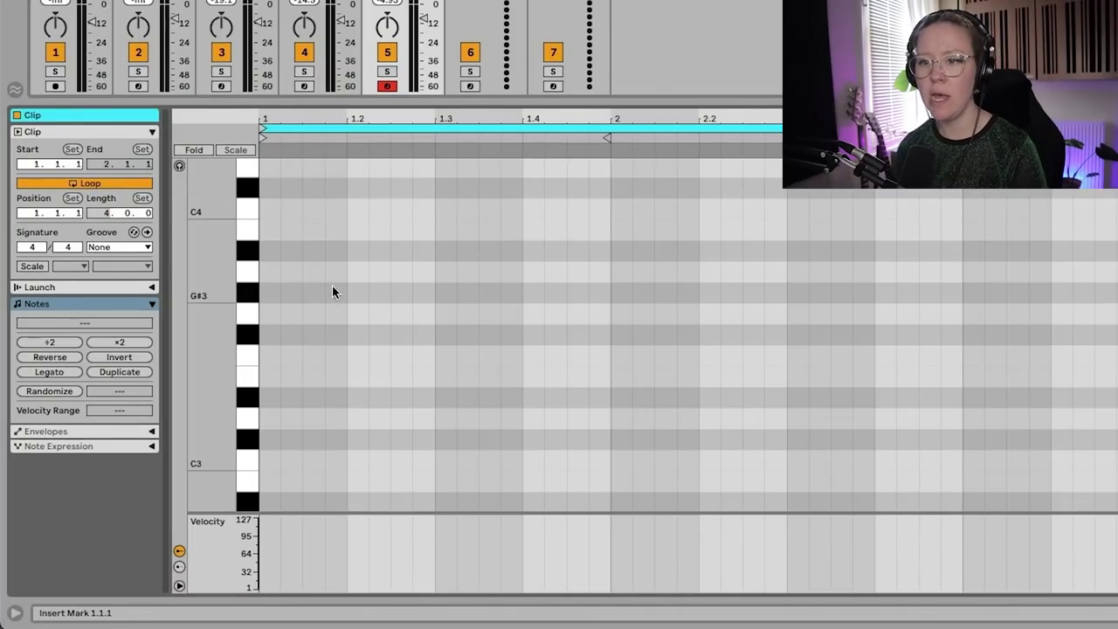
{"action": "left_click", "coordinate": [44, 266]}
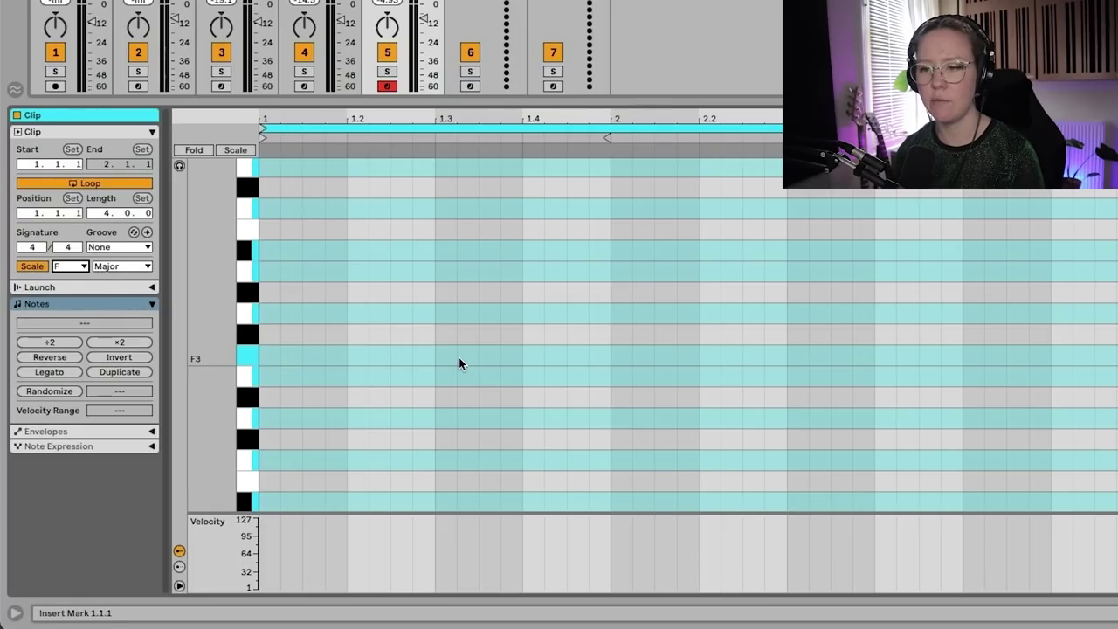
{"action": "left_click_drag", "start_coordinate": [454, 99], "coordinate": [462, 34]}
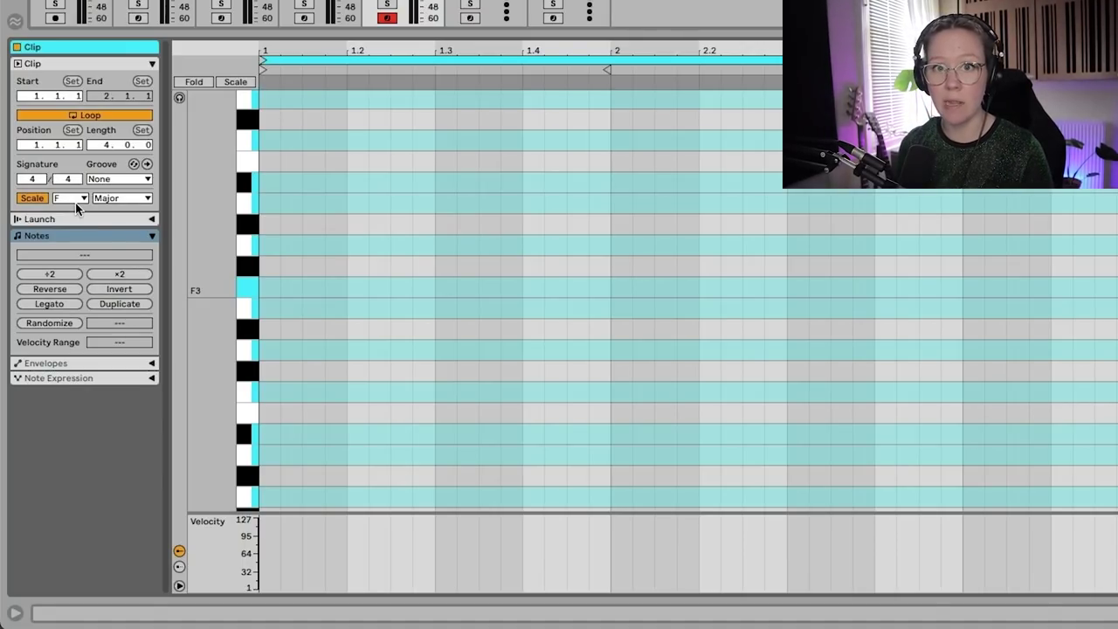
Set the grid to 1 bar, draw one-bar notes F3, A3, D3 and E3 across bars 1 to 4, and play the clip
{"action": "right_click", "coordinate": [610, 241]}
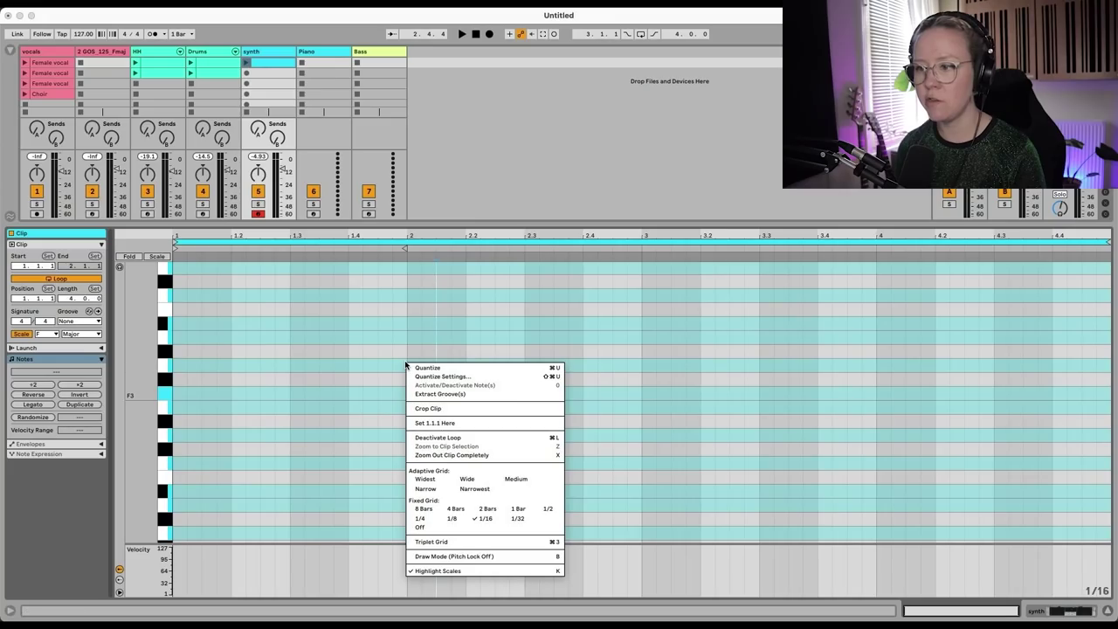
{"action": "left_click", "coordinate": [518, 509]}
{"action": "double_click", "coordinate": [233, 395]}
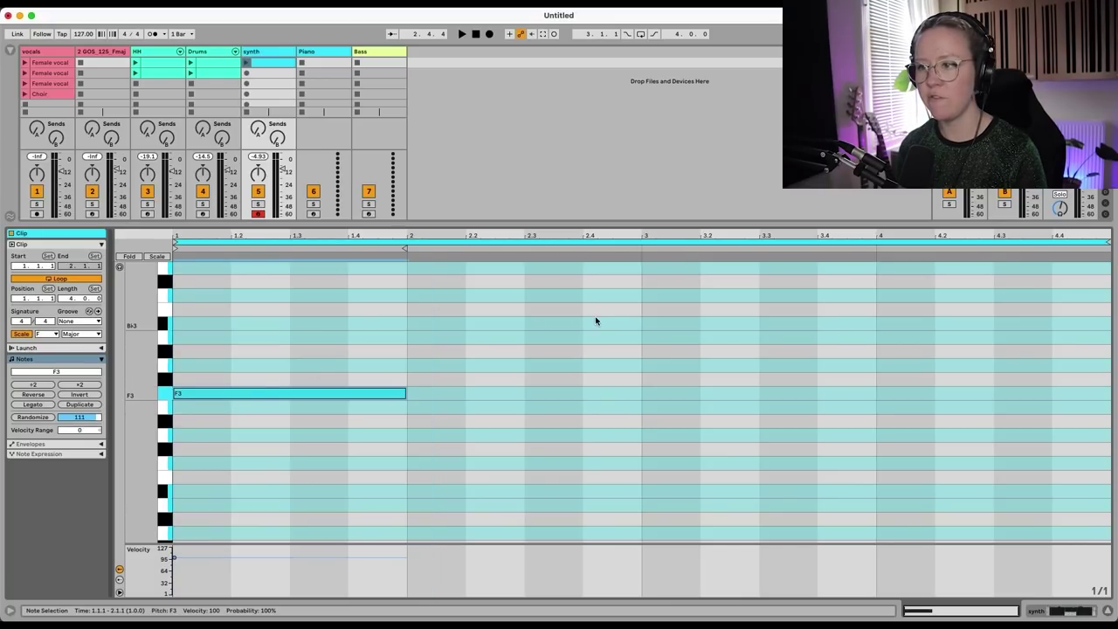
{"action": "double_click", "coordinate": [509, 342]}
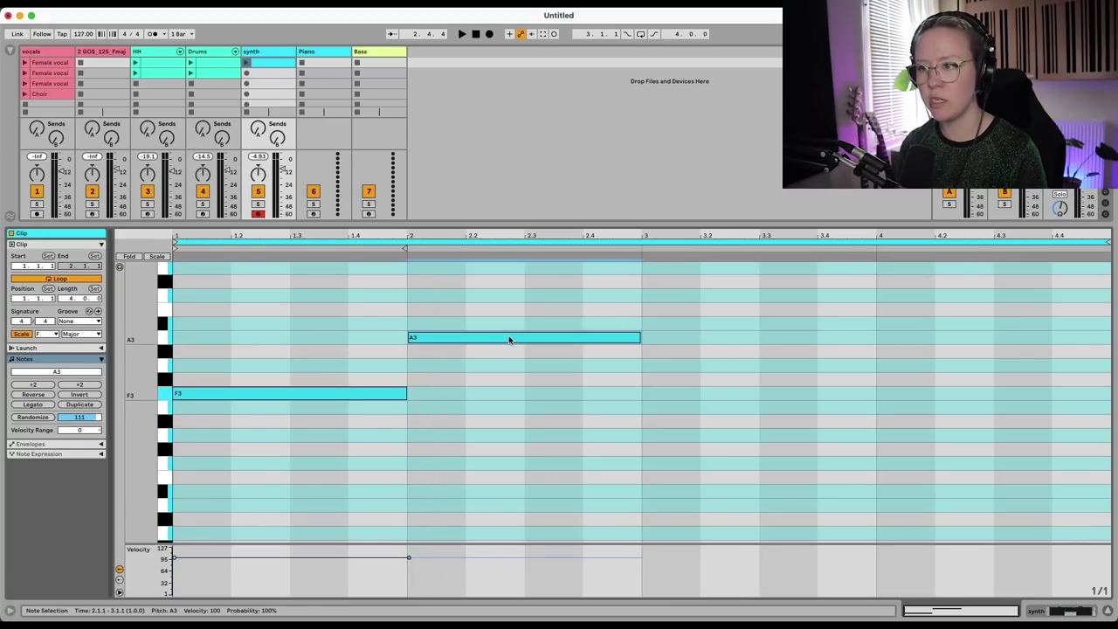
{"action": "double_click", "coordinate": [738, 462]}
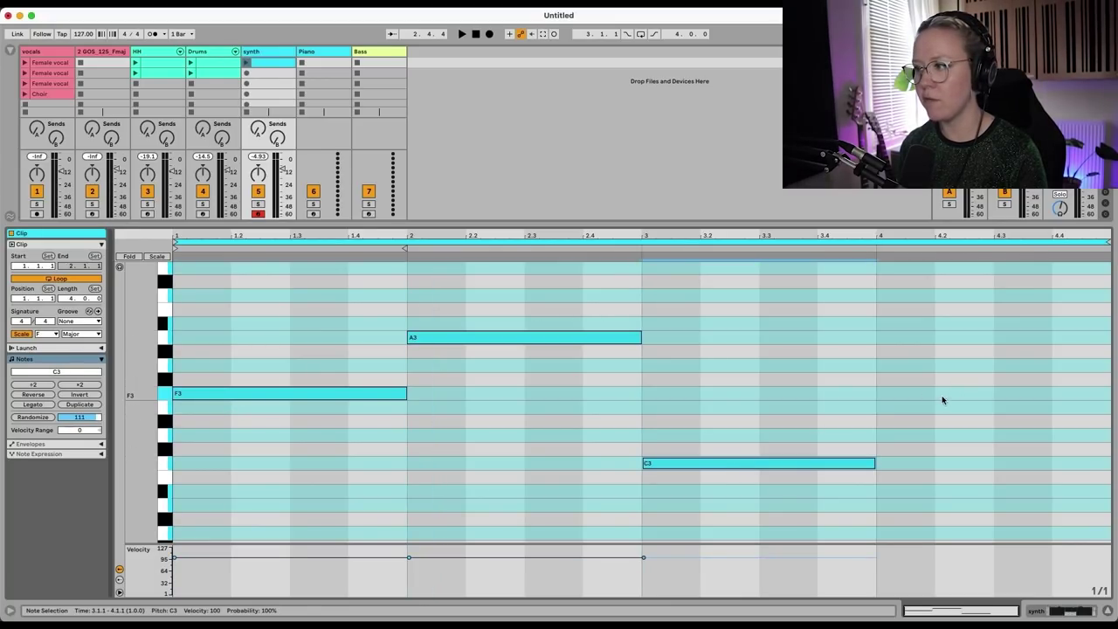
{"action": "double_click", "coordinate": [949, 300]}
{"action": "left_click_drag", "start_coordinate": [994, 462], "coordinate": [992, 405]}
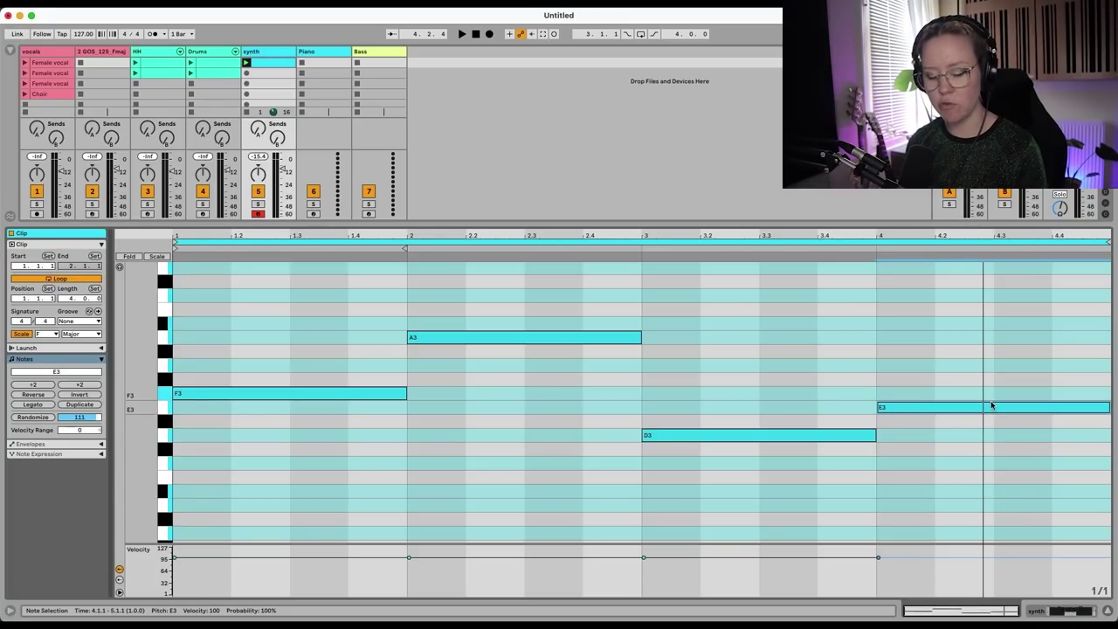
{"action": "key", "text": "space"}
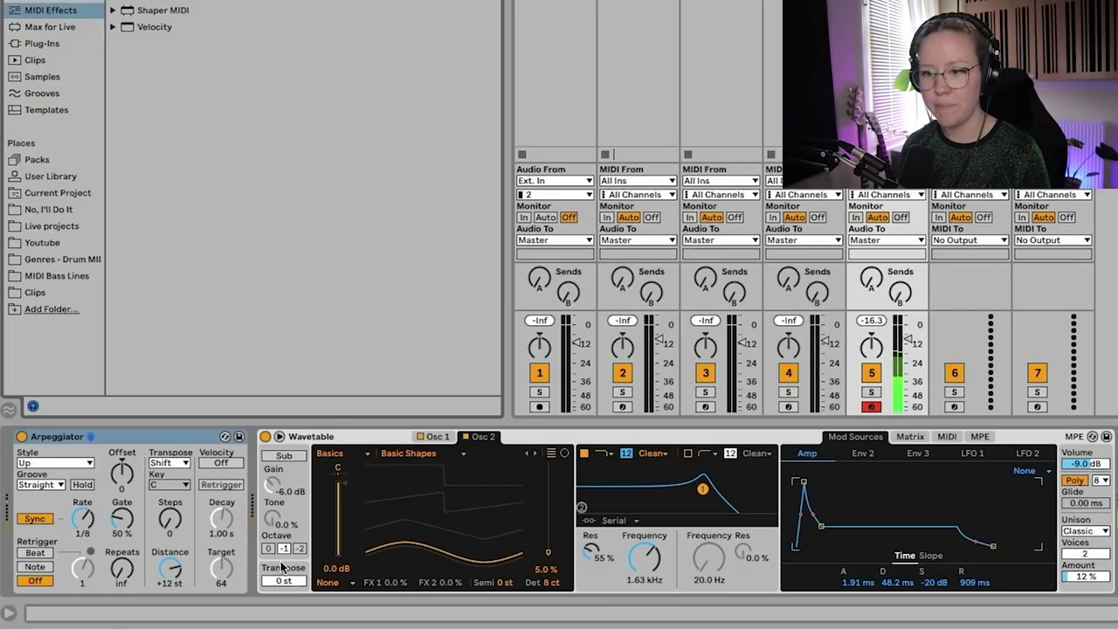
Set the Arpeggiator's style to Up & Down with 3 steps, transposing in F Major over a +7 st distance
{"action": "left_click", "coordinate": [54, 462]}
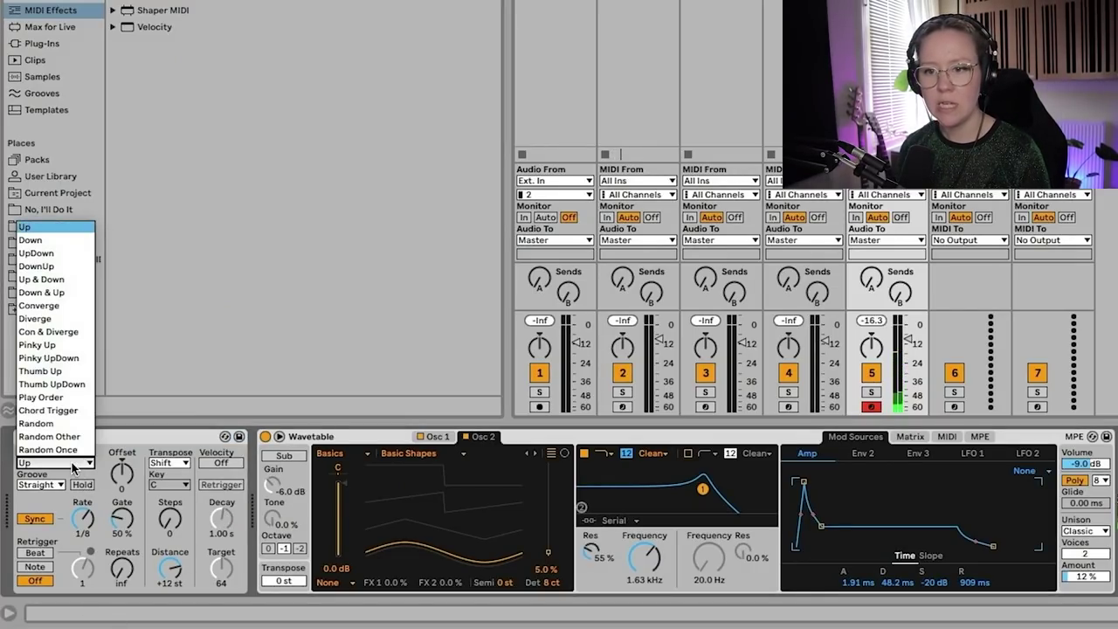
{"action": "left_click", "coordinate": [61, 279]}
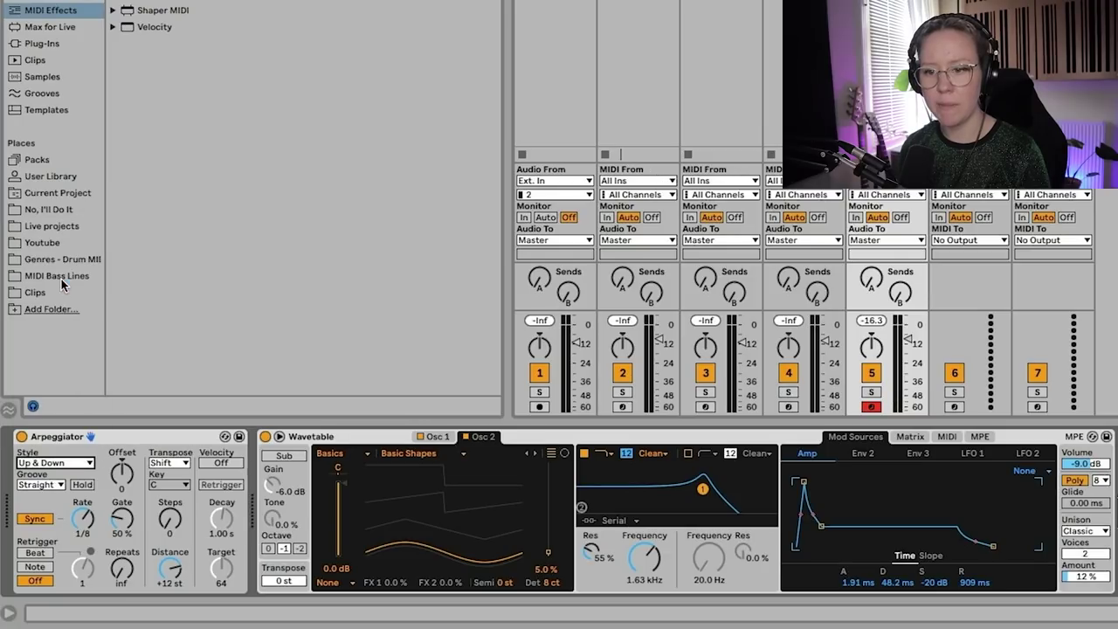
{"action": "left_click_drag", "start_coordinate": [170, 518], "coordinate": [169, 508]}
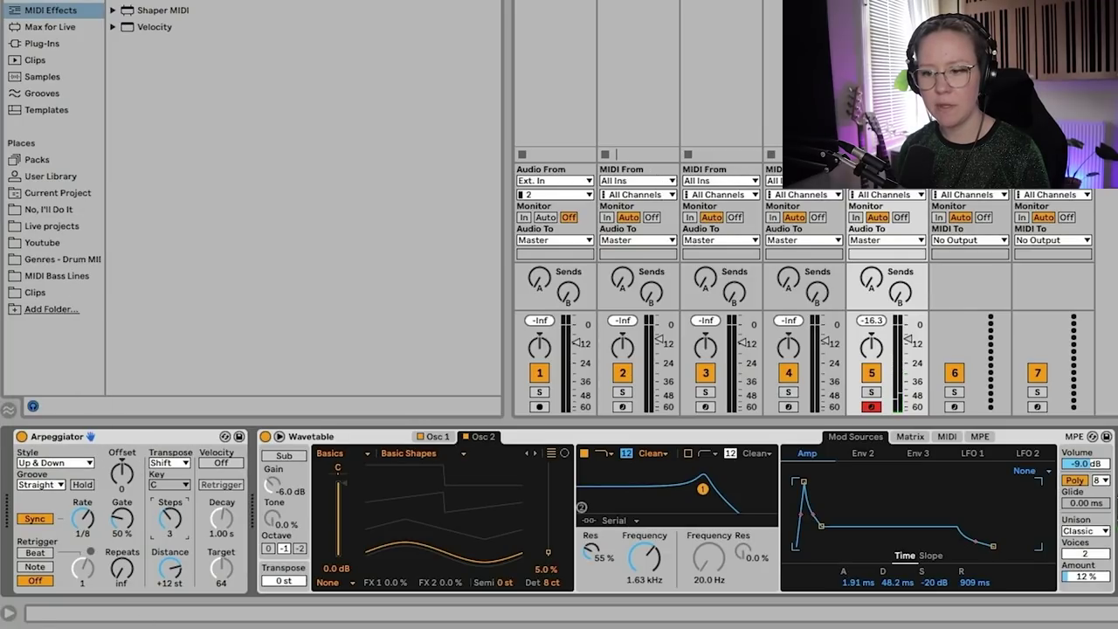
{"action": "left_click", "coordinate": [171, 464]}
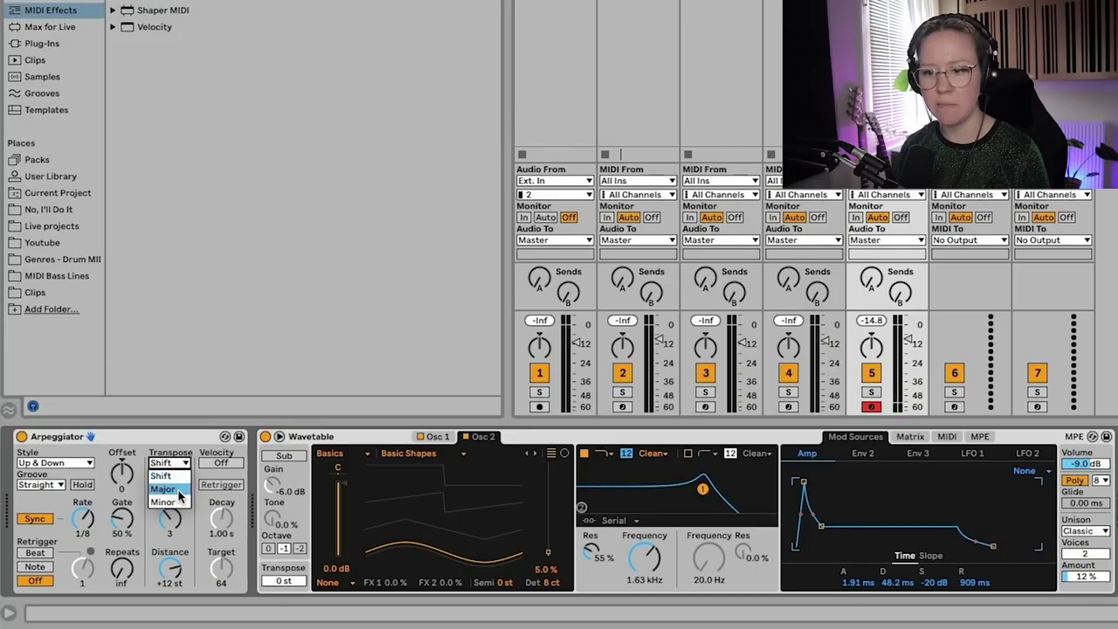
{"action": "left_click", "coordinate": [179, 489]}
{"action": "left_click", "coordinate": [169, 484]}
{"action": "left_click", "coordinate": [166, 393]}
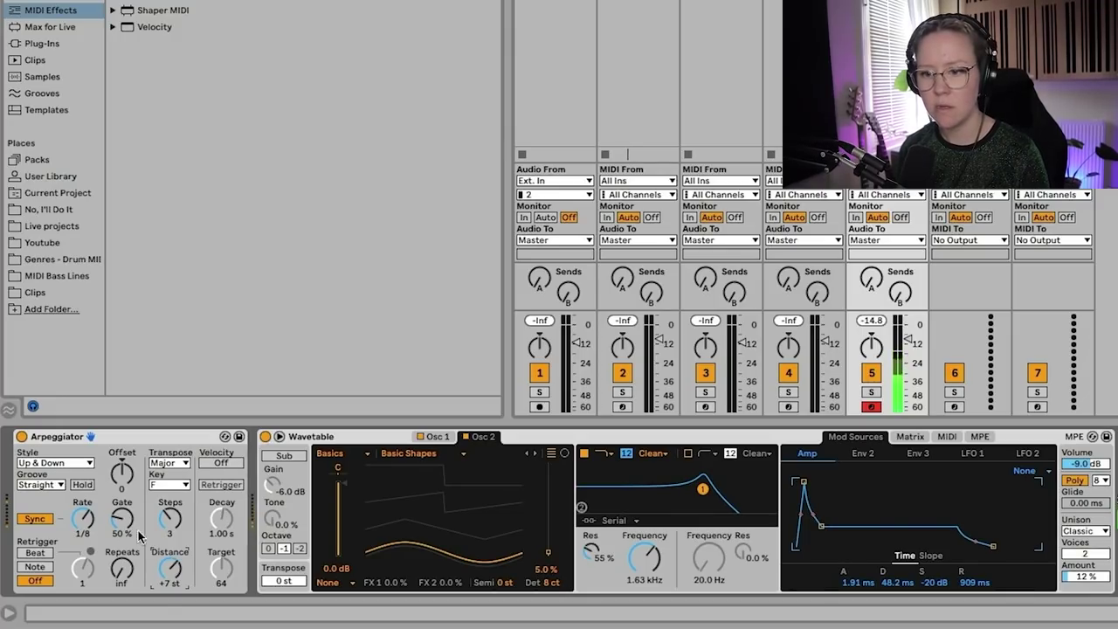
Set the Arpeggiator's gate to 70% and try the Con & Diverge style
{"action": "left_click_drag", "start_coordinate": [122, 522], "coordinate": [122, 509]}
{"action": "left_click", "coordinate": [54, 463]}
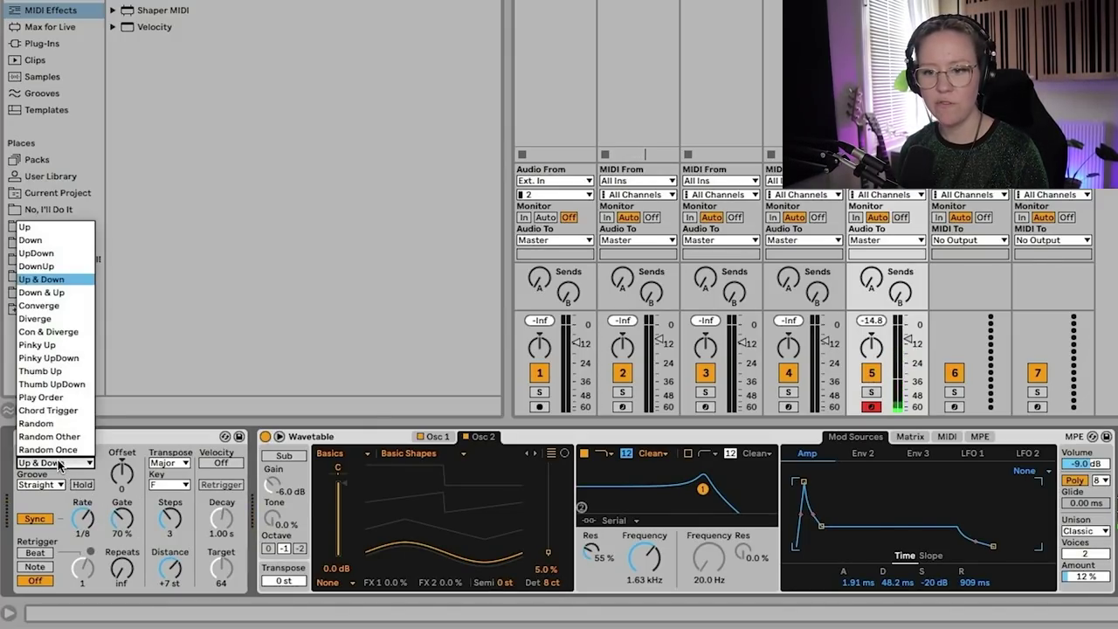
{"action": "left_click", "coordinate": [66, 331]}
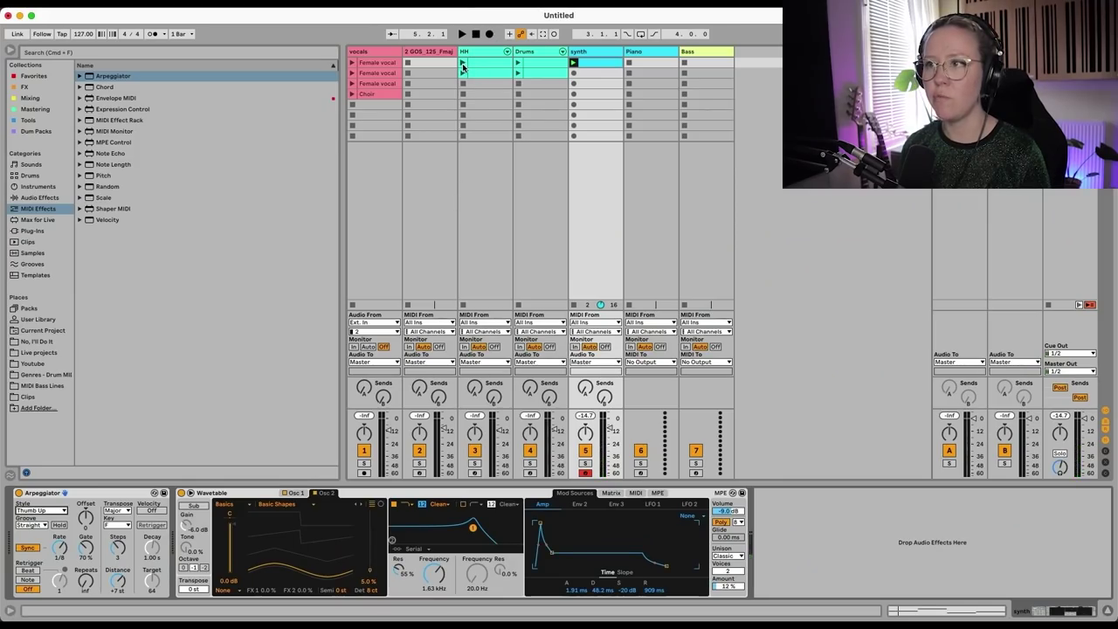
Launch the first HH clip and the first Drums clip together with the synth clip
{"action": "left_click", "coordinate": [463, 65]}
{"action": "left_click", "coordinate": [518, 78]}
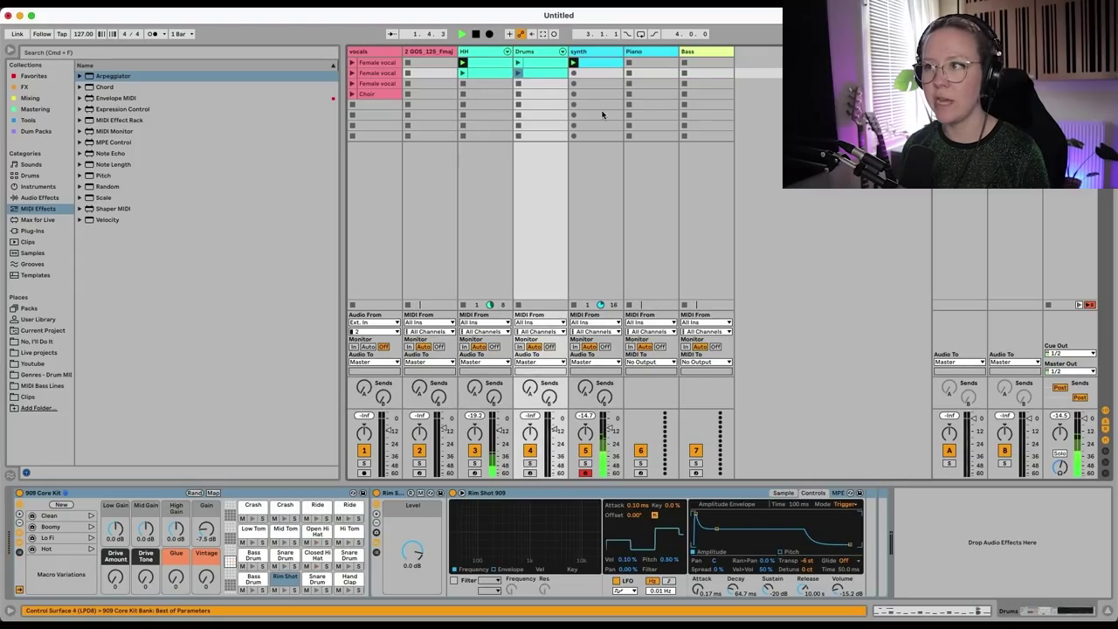
{"action": "left_click", "coordinate": [518, 74]}
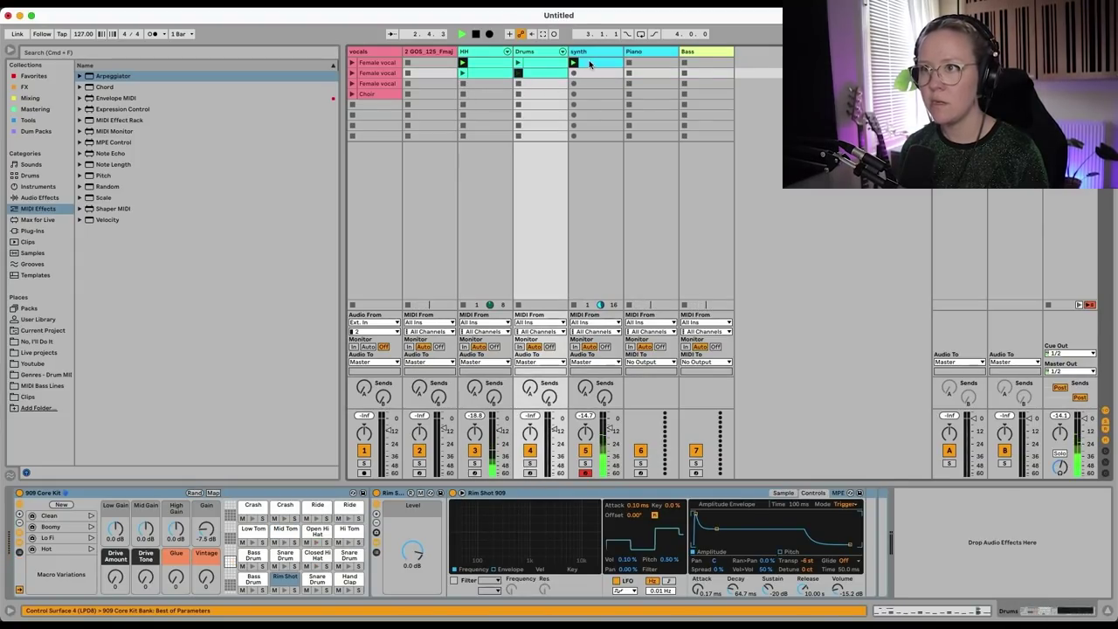
{"action": "left_click", "coordinate": [518, 64]}
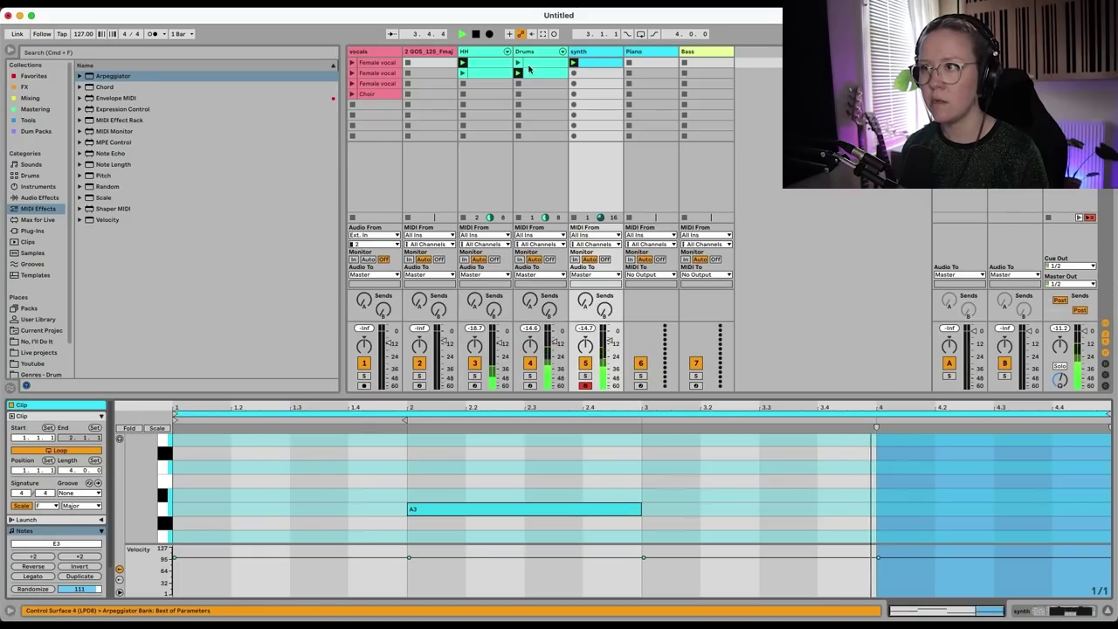
Return to the synth track's devices and set the Arpeggiator's retrigger mode to Beat
{"action": "left_click", "coordinate": [603, 65]}
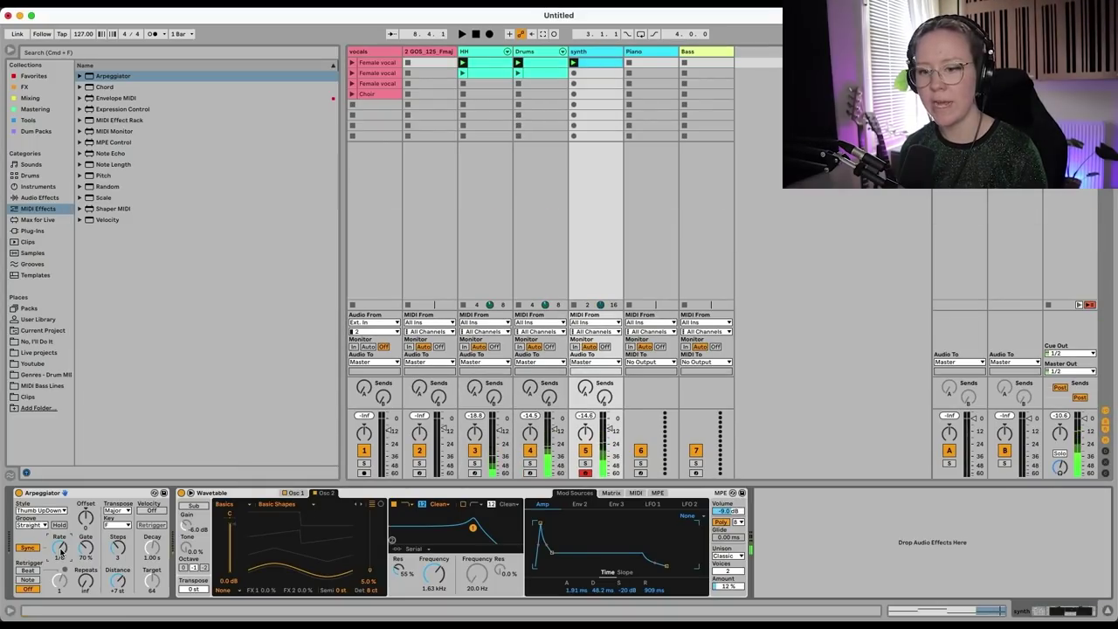
{"action": "left_click", "coordinate": [27, 570]}
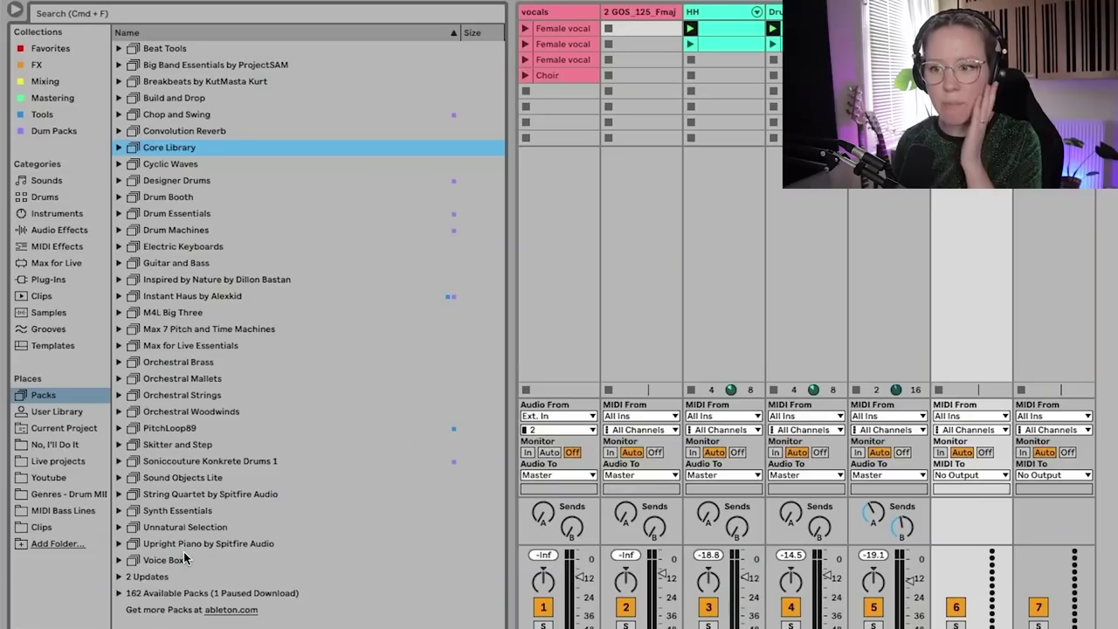
Load the Upright Piano from the Upright Piano by Spitfire Audio pack onto the Piano track
{"action": "left_click", "coordinate": [193, 544]}
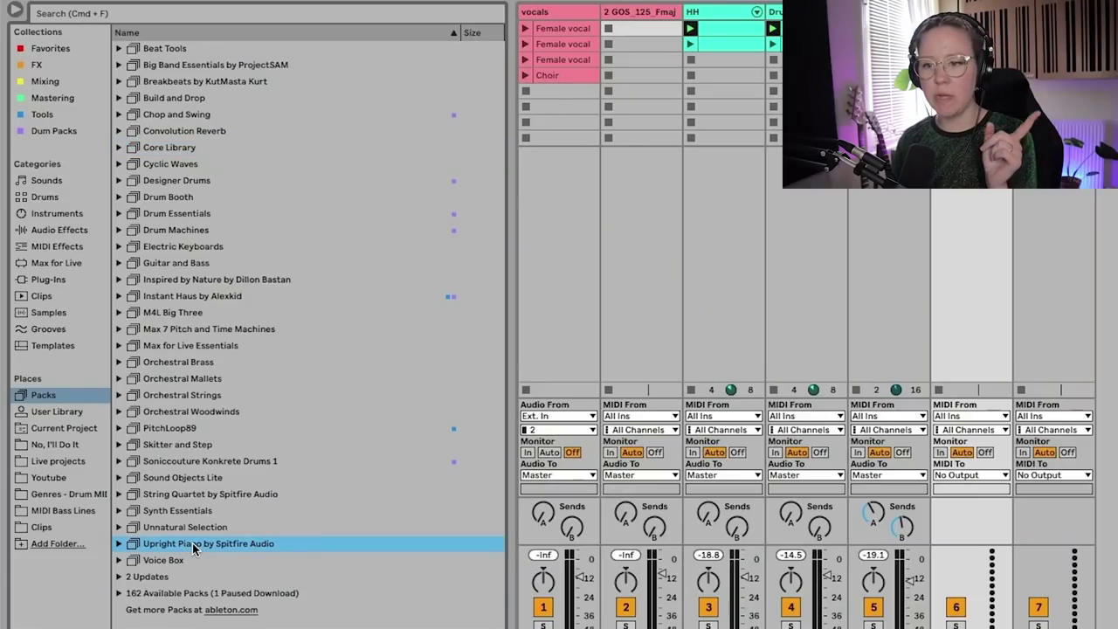
{"action": "left_click", "coordinate": [118, 543]}
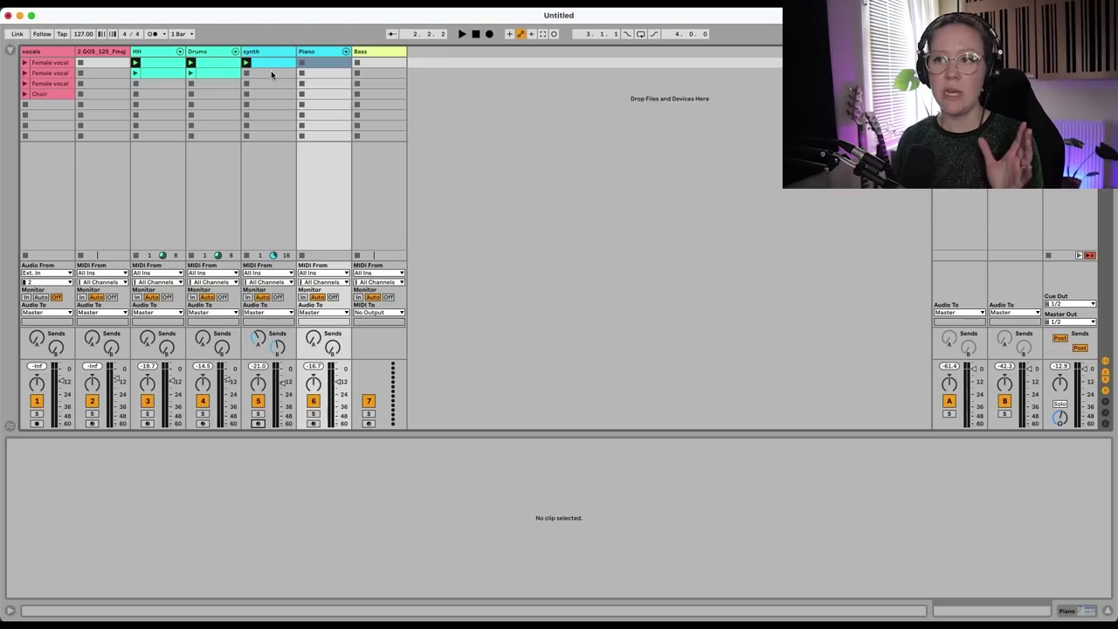
Copy the synth clip to the Piano track's first slot and transpose all its notes down one octave
{"action": "left_click", "coordinate": [271, 62]}
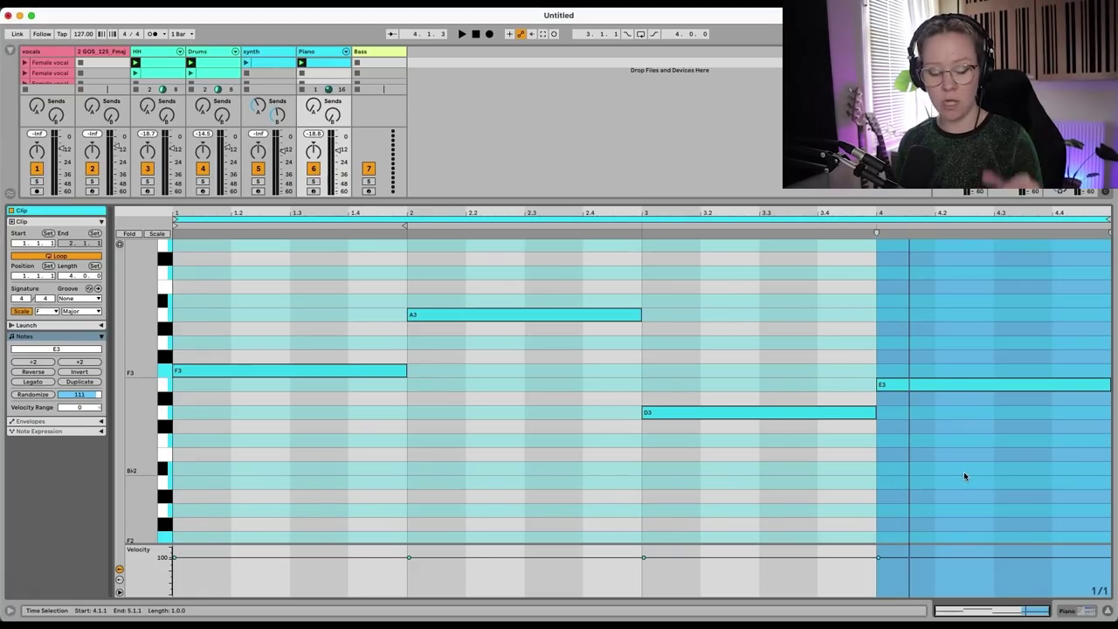
{"action": "key", "text": "super+a"}
{"action": "key", "text": "shift+Down"}
{"action": "double_click", "coordinate": [272, 382]}
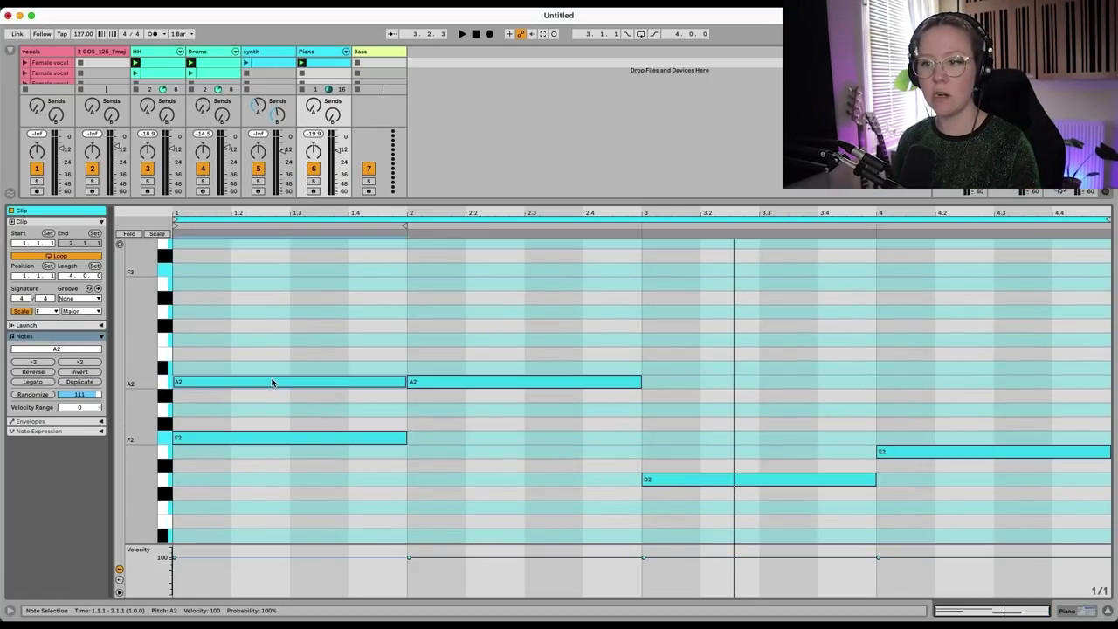
{"action": "double_click", "coordinate": [270, 339]}
{"action": "double_click", "coordinate": [498, 312]}
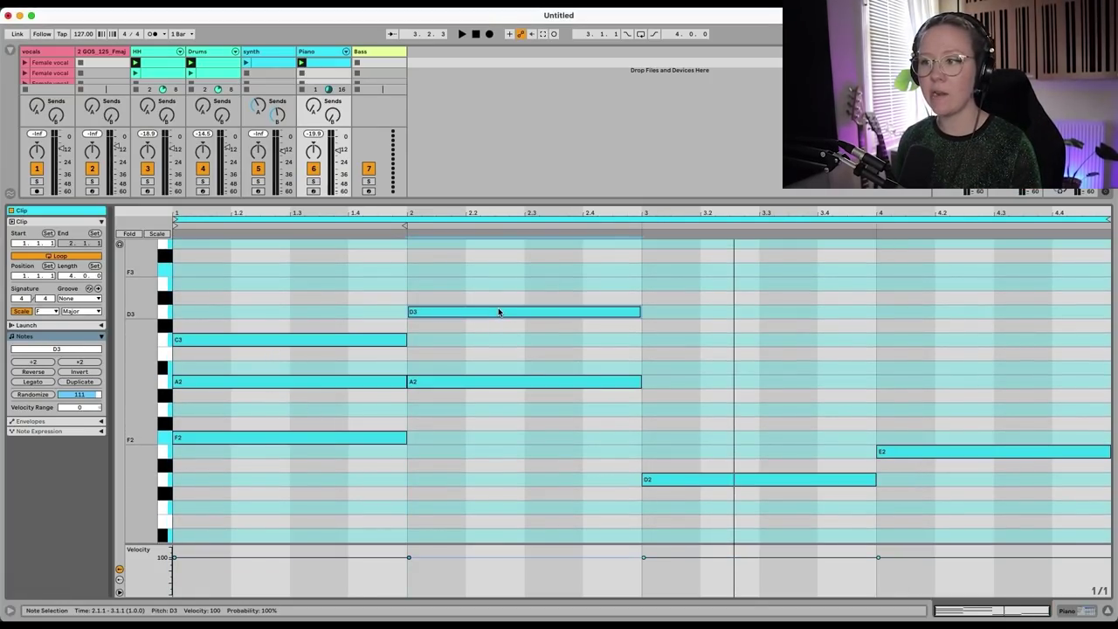
{"action": "double_click", "coordinate": [522, 269]}
{"action": "key", "text": "super+z"}
{"action": "key", "text": "super+z"}
{"action": "key", "text": "super+z"}
{"action": "key", "text": "super+z"}
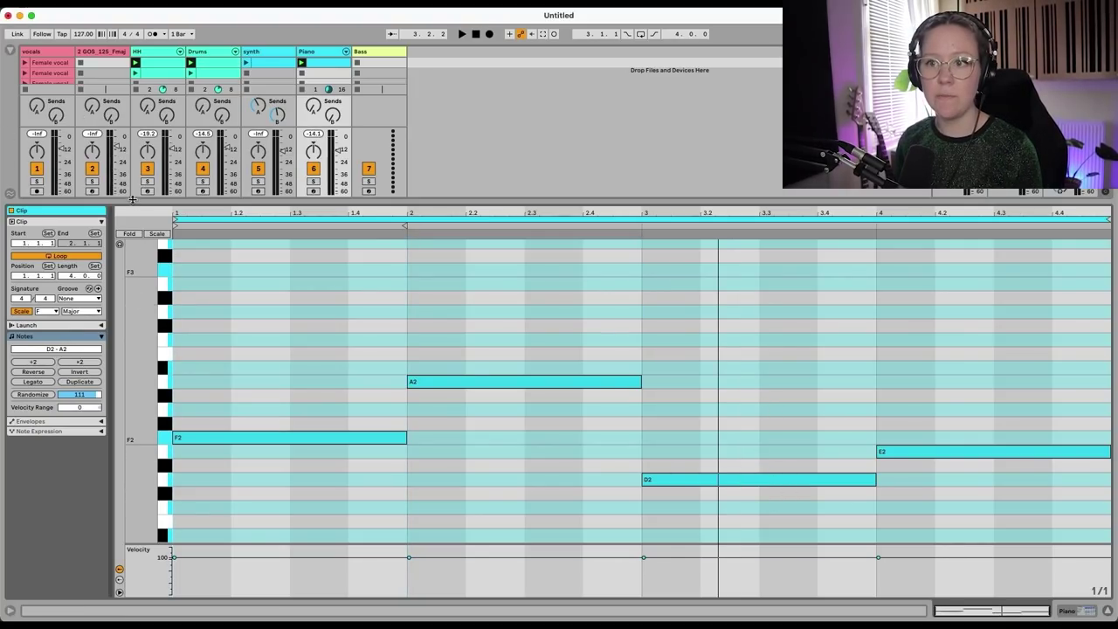
Shrink the note editor, reopen the browser and add the Chord effect's Major 7 Chord preset to the Piano track
{"action": "left_click_drag", "start_coordinate": [132, 199], "coordinate": [132, 295]}
{"action": "left_click", "coordinate": [11, 52]}
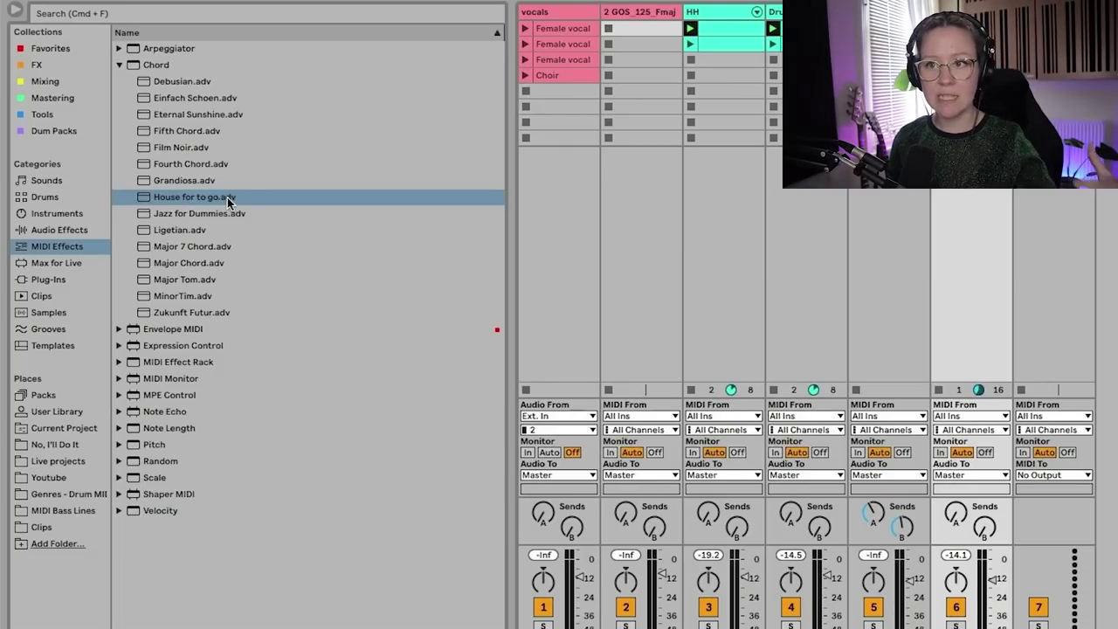
{"action": "left_click", "coordinate": [195, 248]}
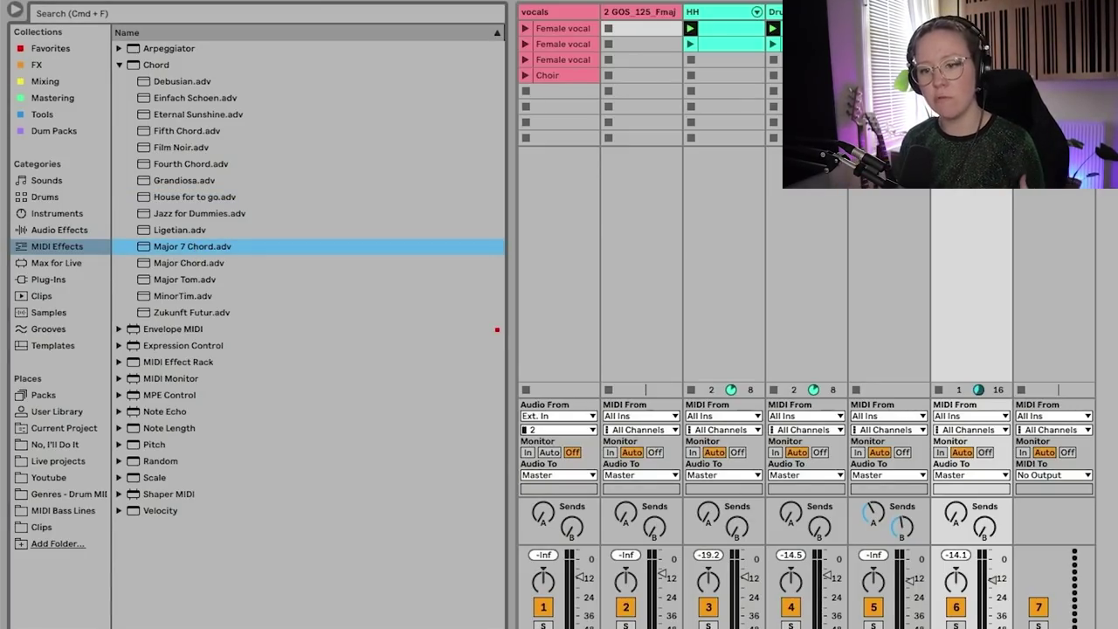
Add the Scale effect's Major preset after the chord device on the Piano track and hide the browser
{"action": "left_click", "coordinate": [119, 65]}
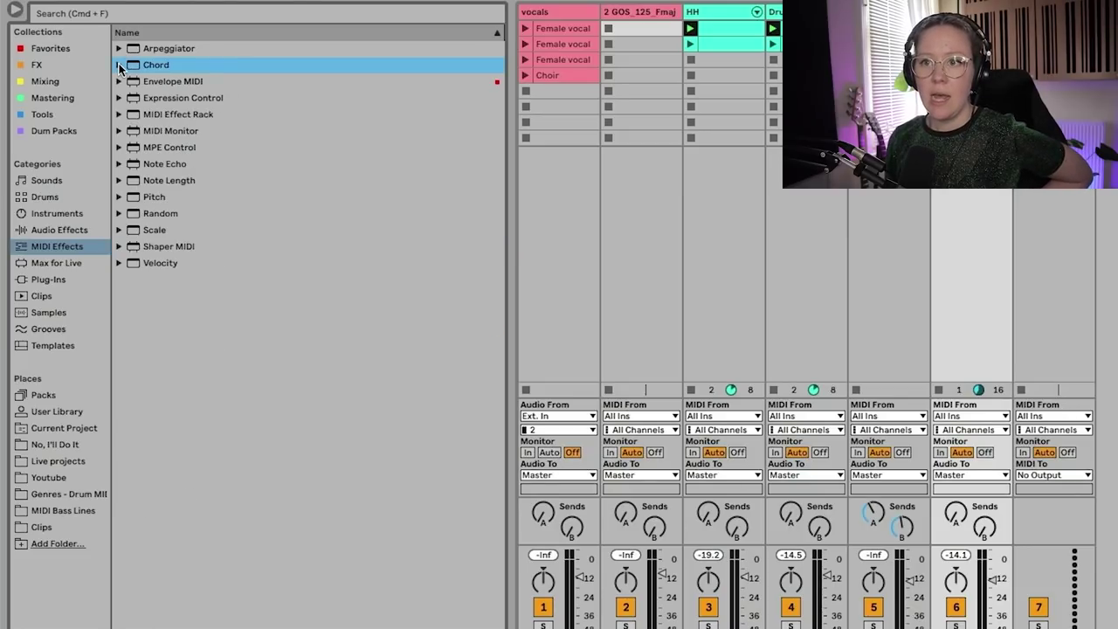
{"action": "left_click", "coordinate": [120, 231]}
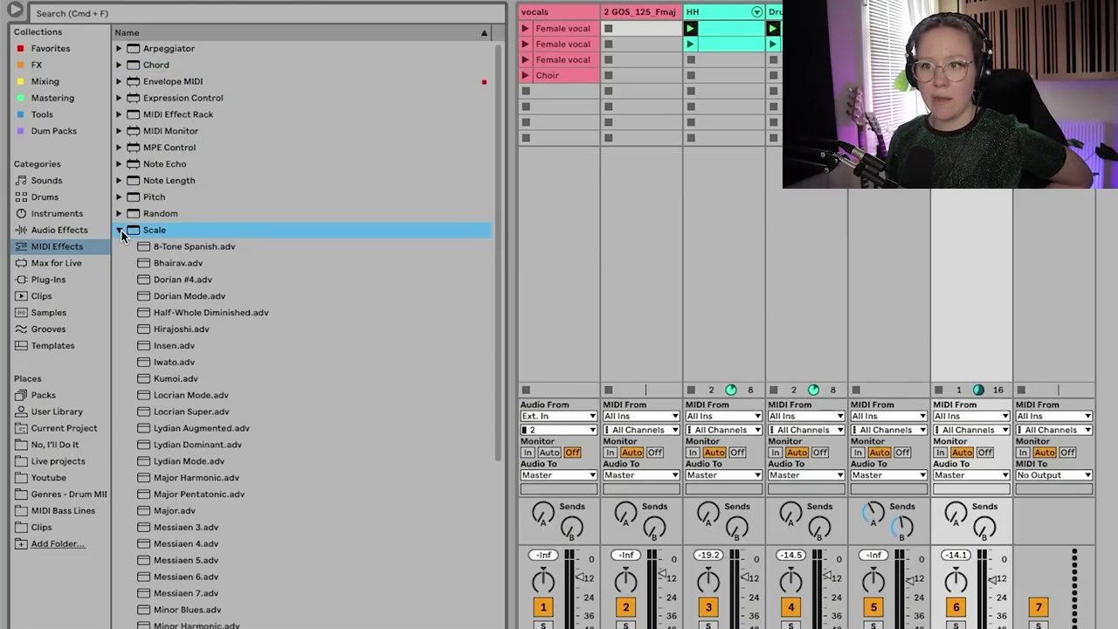
{"action": "scroll", "coordinate": [228, 498], "scroll_direction": "down", "scroll_amount": 4}
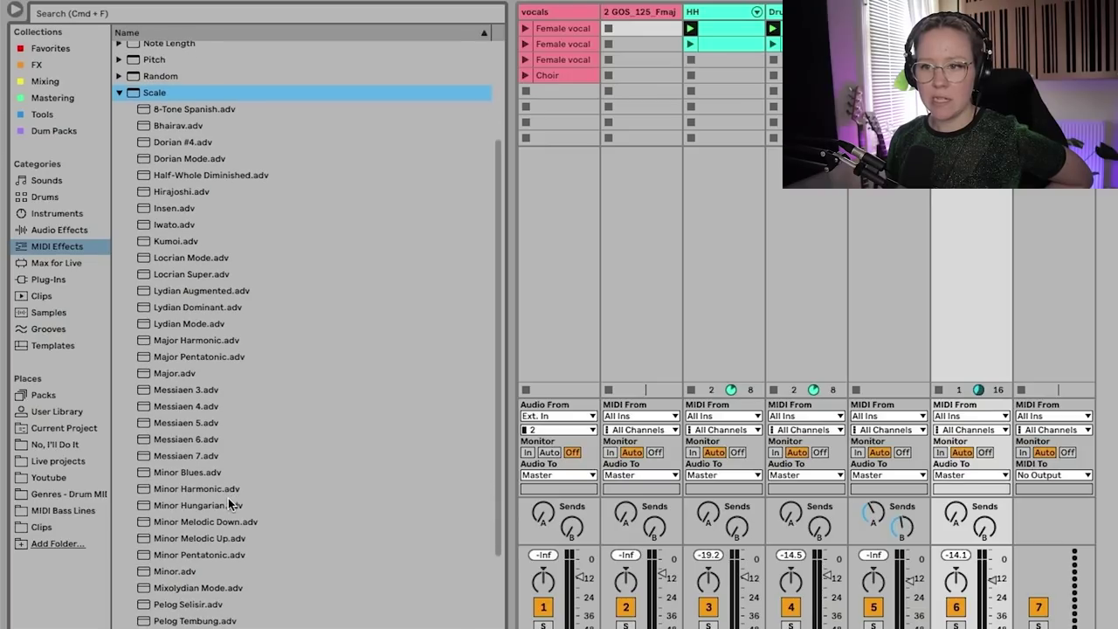
{"action": "left_click", "coordinate": [172, 370]}
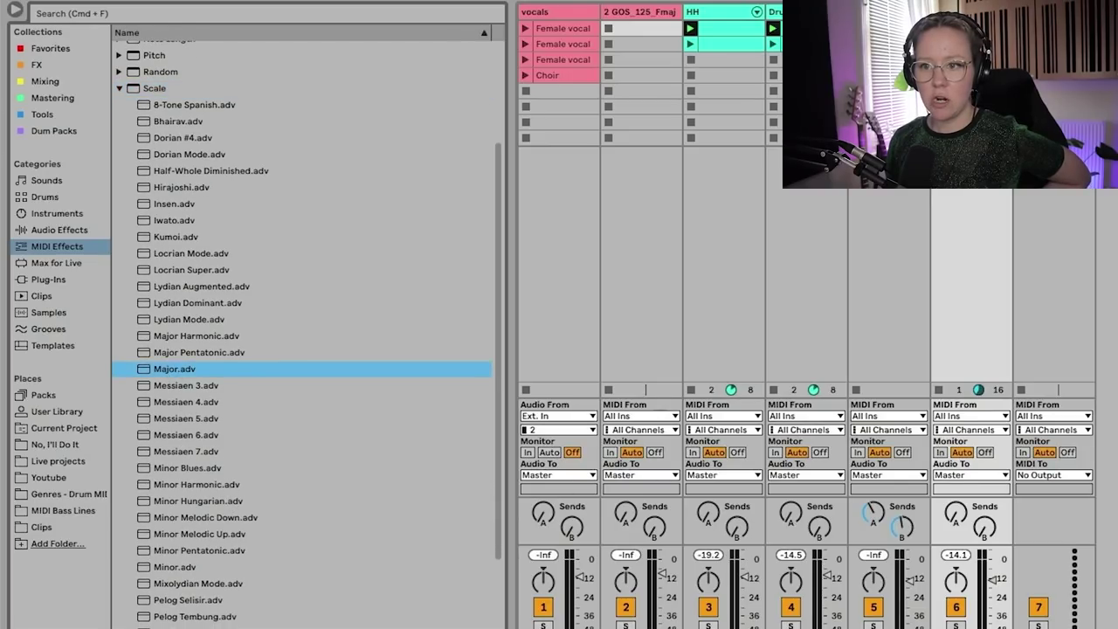
{"action": "left_click_drag", "start_coordinate": [172, 370], "coordinate": [262, 627]}
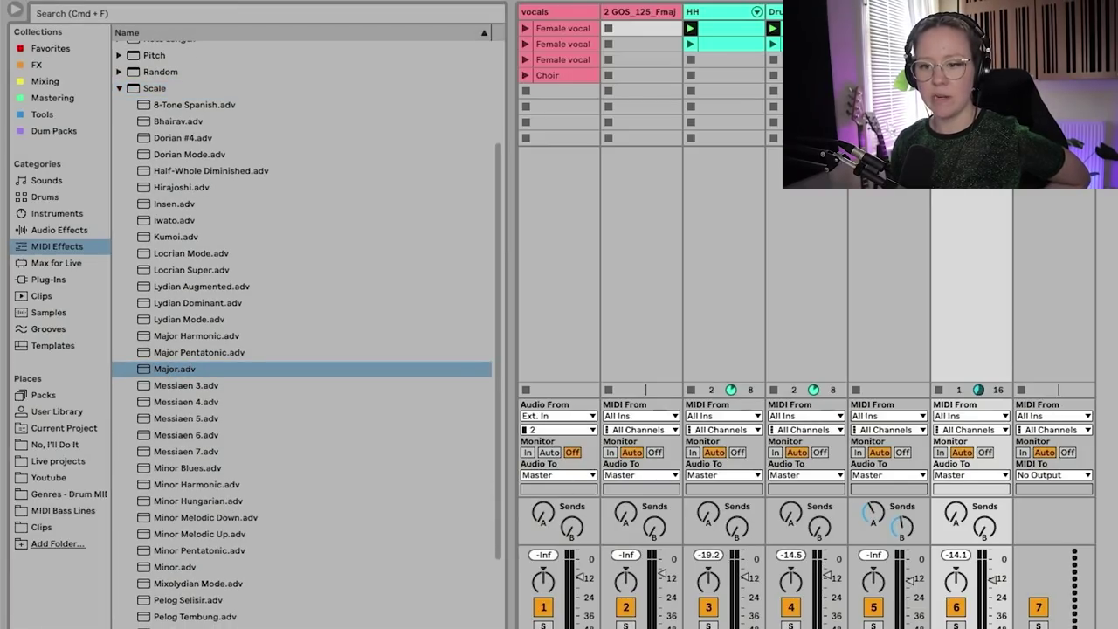
{"action": "left_click", "coordinate": [17, 11]}
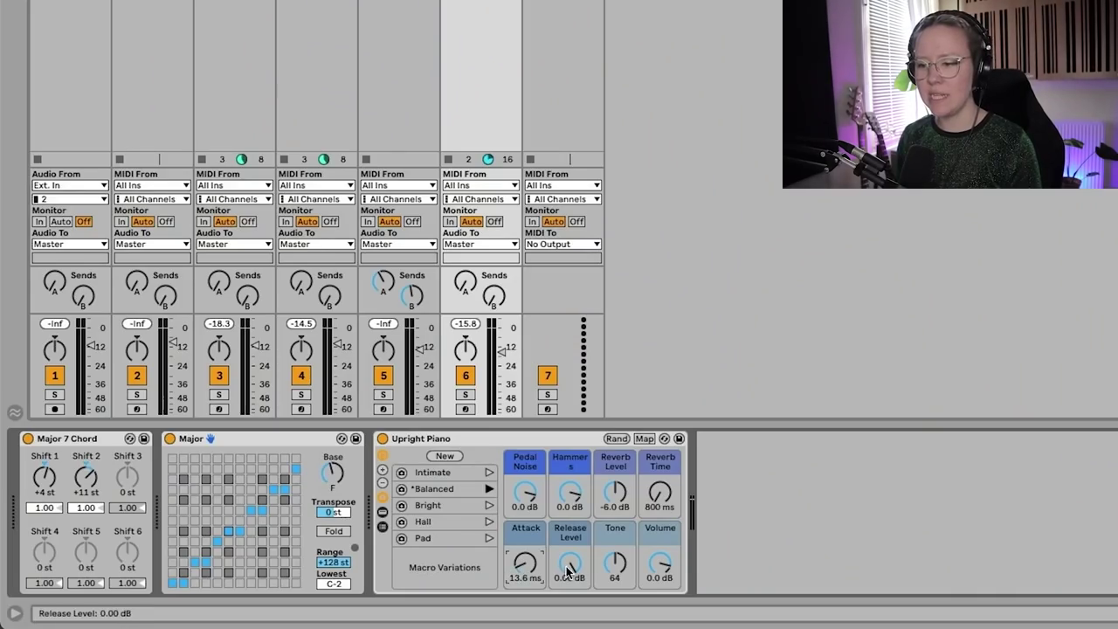
Set the Upright Piano's tone to 68, reverb level to -3.2 dB and reverb time to 3.24 s, and the chord's third shift to +12 st
{"action": "left_click_drag", "start_coordinate": [615, 564], "coordinate": [615, 537]}
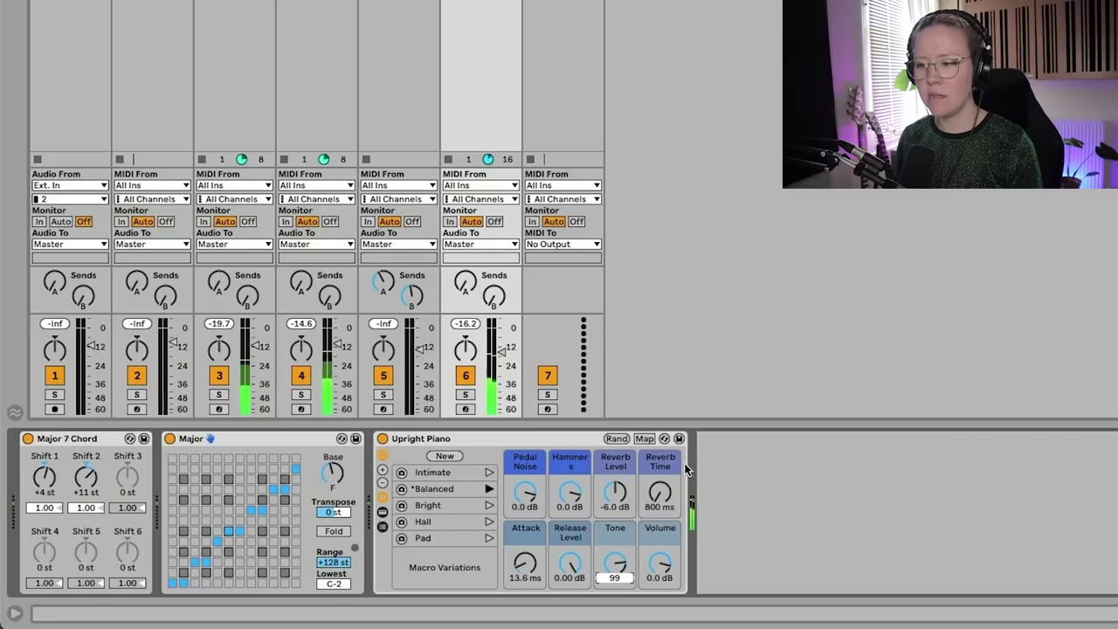
{"action": "left_click_drag", "start_coordinate": [665, 495], "coordinate": [666, 467]}
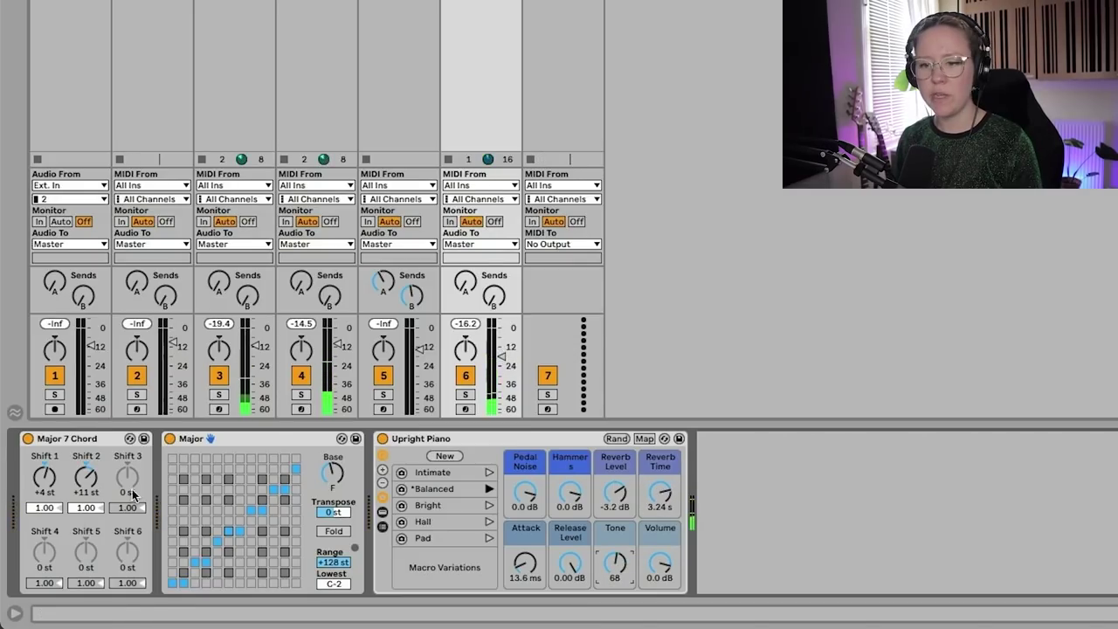
{"action": "mouse_move", "coordinate": [127, 476]}
{"action": "left_mouse_down"}
{"action": "mouse_move", "coordinate": [127, 452]}
{"action": "mouse_move", "coordinate": [127, 473]}
{"action": "left_mouse_up"}
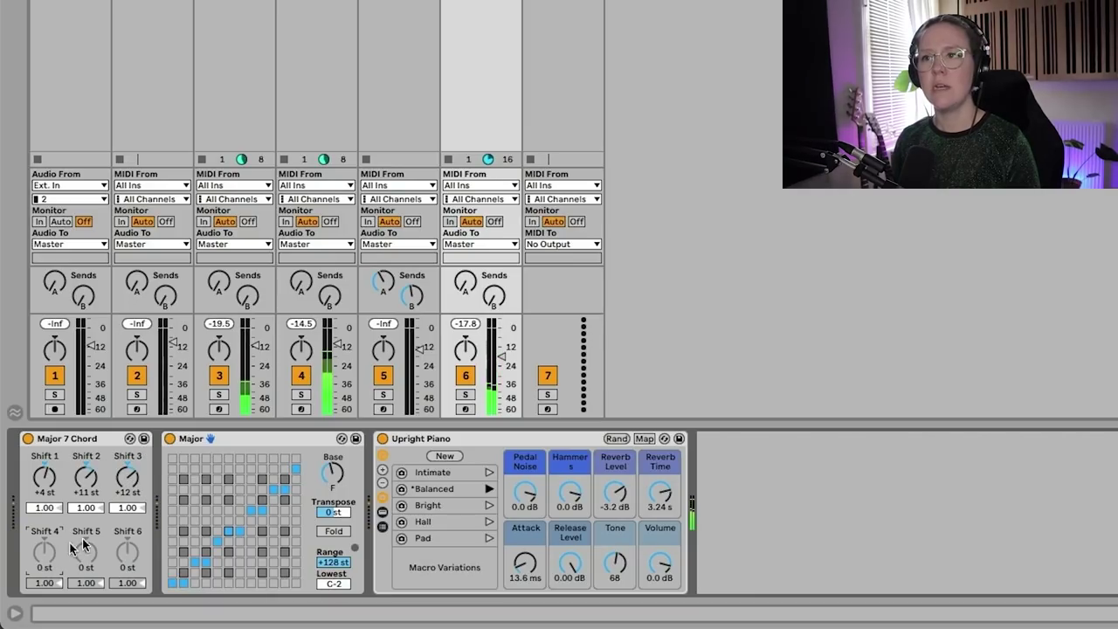
{"action": "left_click", "coordinate": [45, 550]}
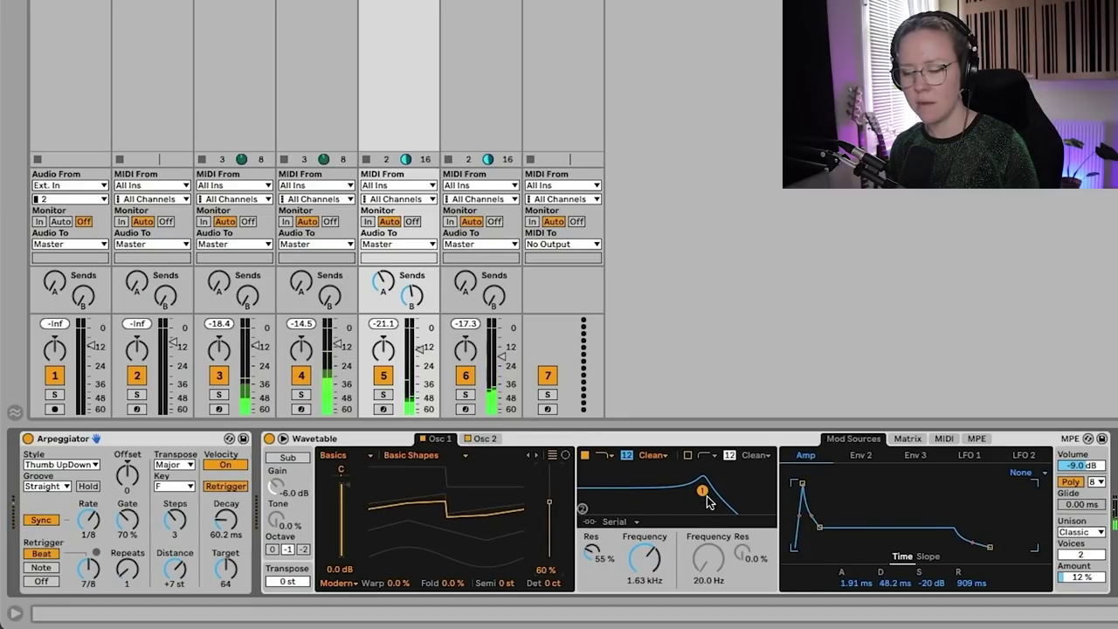
Lower the cutoff of the first filter in the synth track's Wavetable slightly
{"action": "left_click_drag", "start_coordinate": [702, 492], "coordinate": [693, 491]}
{"action": "left_click_drag", "start_coordinate": [694, 492], "coordinate": [687, 493]}
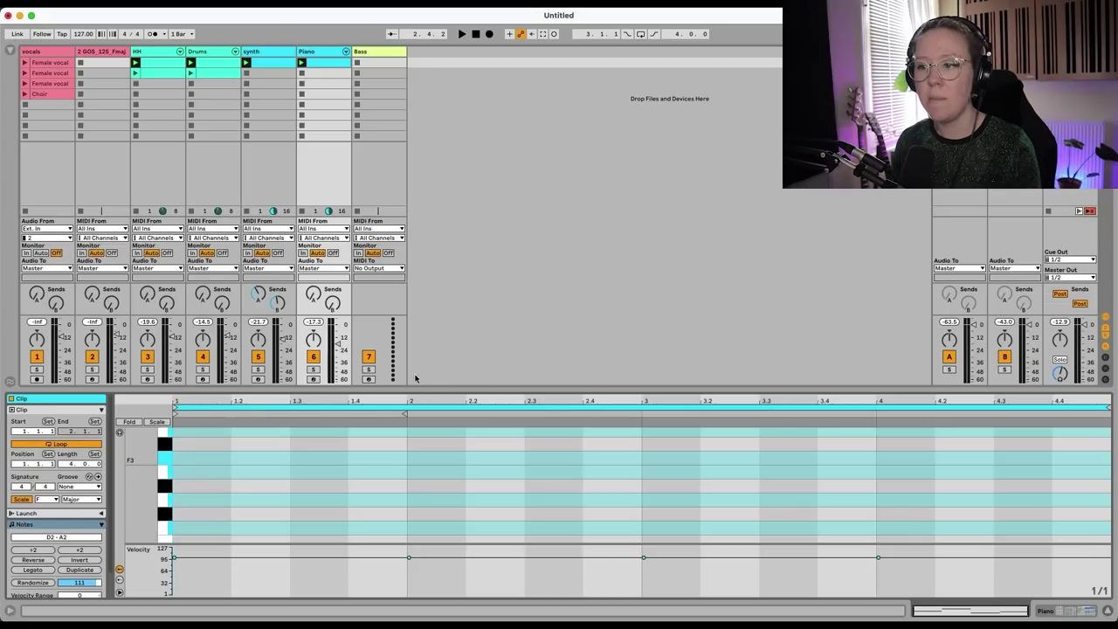
Enlarge the Piano clip's note editor and set its fixed grid to 1/8
{"action": "left_click_drag", "start_coordinate": [406, 389], "coordinate": [406, 180]}
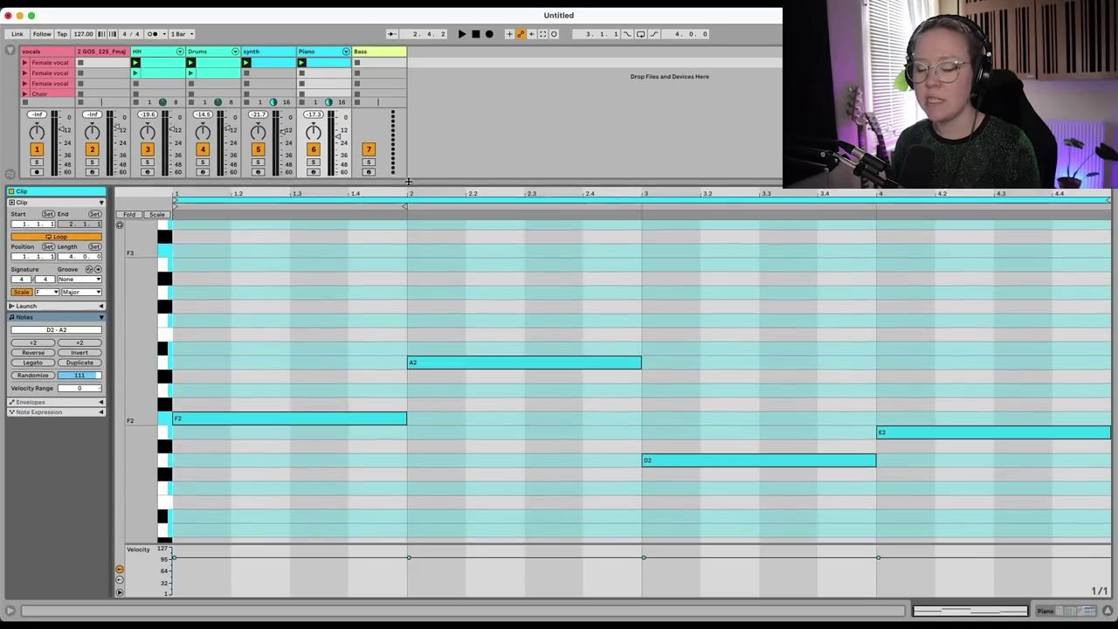
{"action": "right_click", "coordinate": [478, 320]}
{"action": "left_click", "coordinate": [559, 474]}
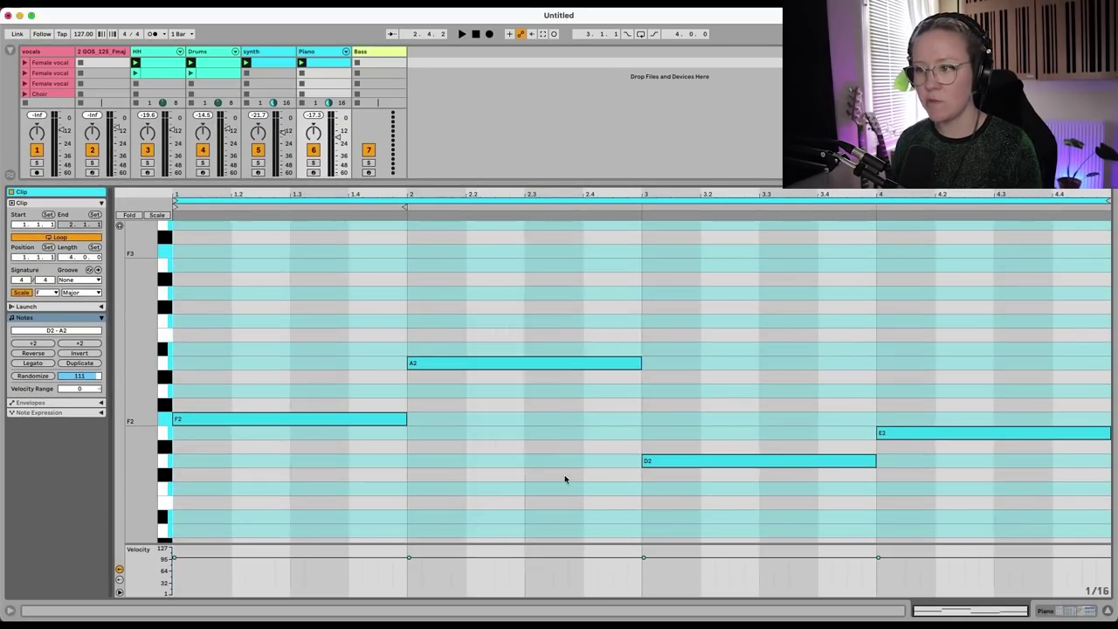
{"action": "right_click", "coordinate": [493, 419]}
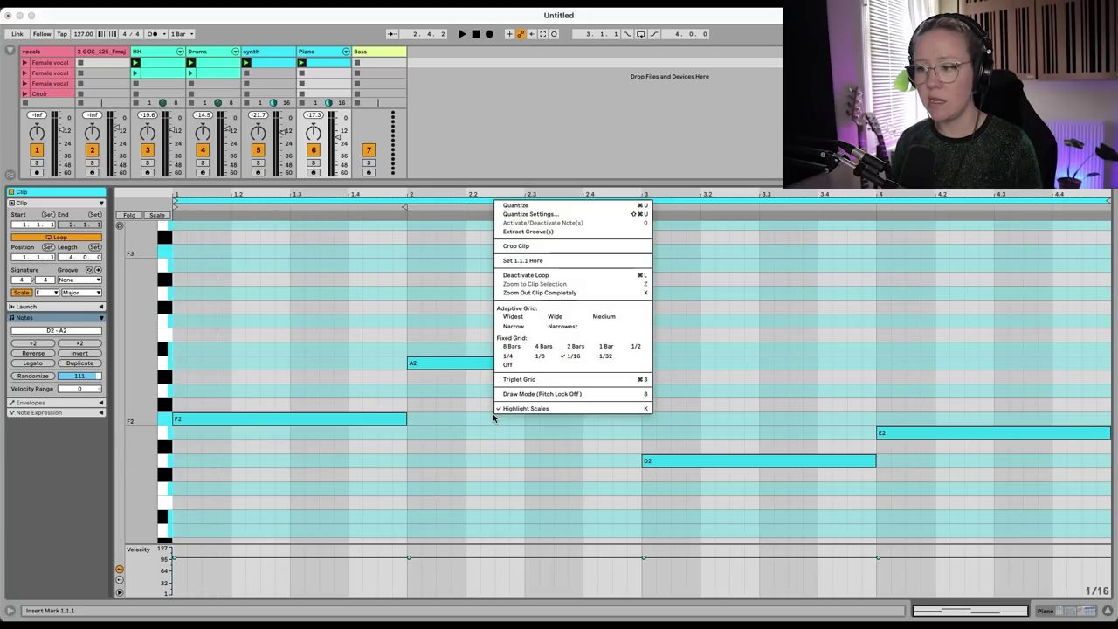
{"action": "left_click", "coordinate": [541, 357]}
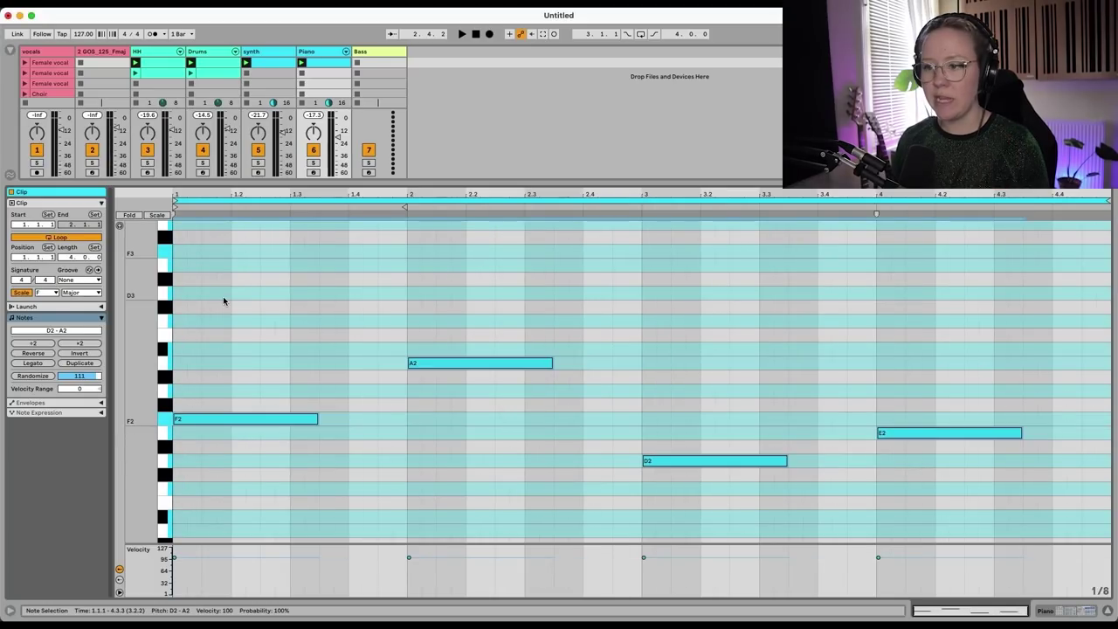
Shorten all four selected notes in the Piano clip to one beat each, trying out shorter and longer lengths
{"action": "key", "text": "shift+Left"}
{"action": "key", "text": "shift+Left"}
{"action": "key", "text": "shift+Left"}
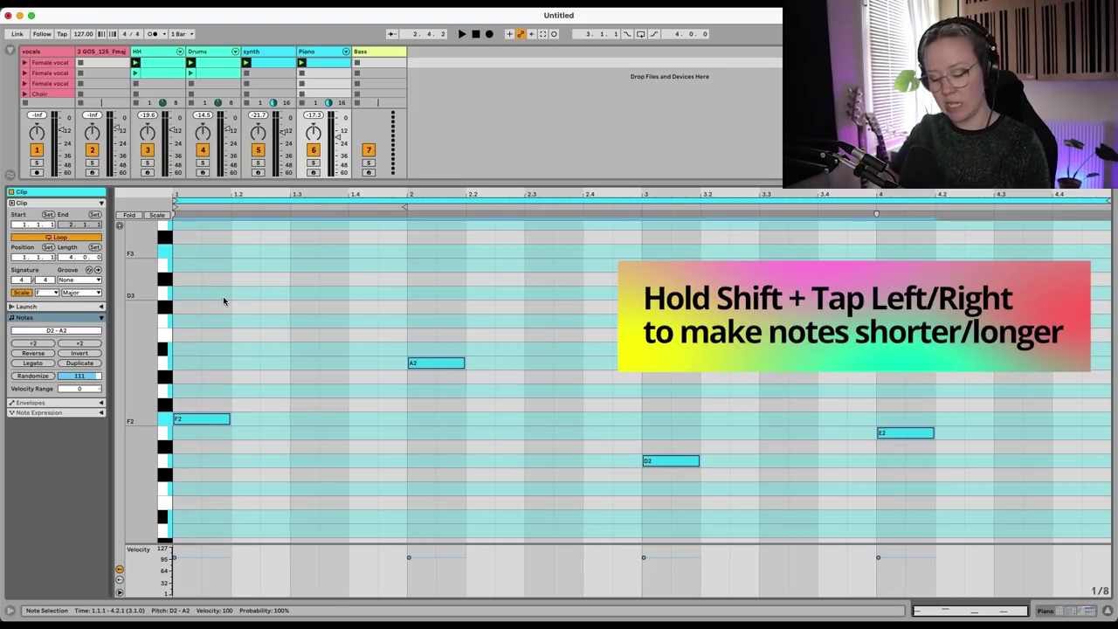
{"action": "key", "text": "shift+Right"}
{"action": "key", "text": "shift+Right"}
{"action": "key", "text": "shift+Left"}
{"action": "key", "text": "shift+Left"}
{"action": "key", "text": "shift+Left"}
{"action": "key", "text": "shift+Right"}
{"action": "key", "text": "shift+Right"}
{"action": "key", "text": "shift+Right"}
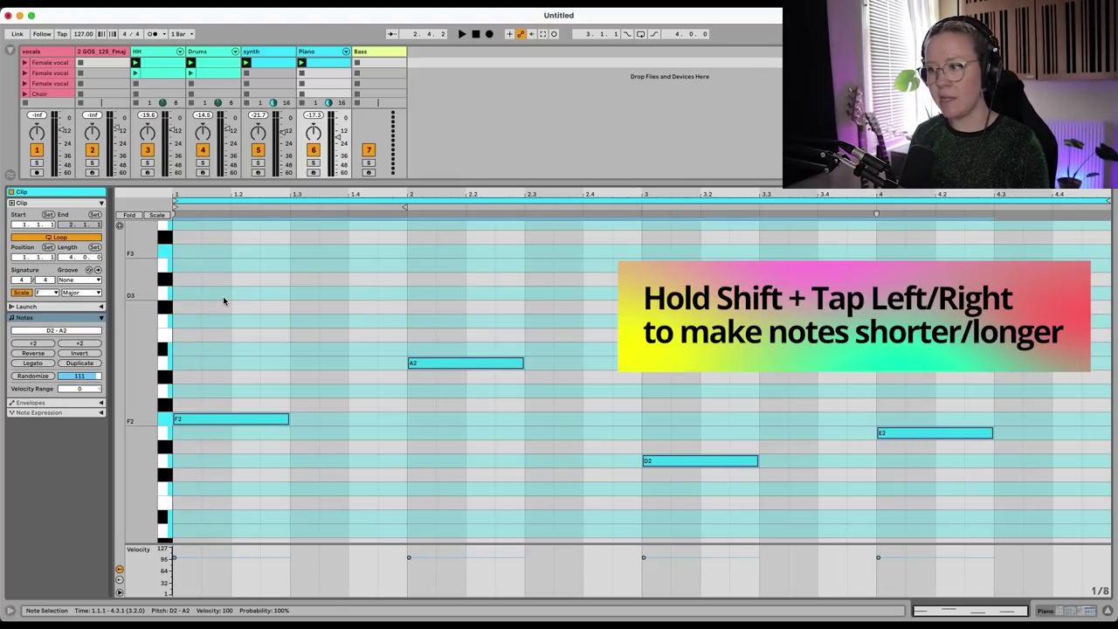
{"action": "key", "text": "shift+Right"}
{"action": "key", "text": "shift+Left"}
{"action": "key", "text": "shift+Left"}
{"action": "key", "text": "shift+Left"}
{"action": "key", "text": "shift+Right"}
{"action": "key", "text": "shift+Right"}
{"action": "key", "text": "shift+Right"}
{"action": "key", "text": "shift+Left"}
{"action": "key", "text": "shift+Left"}
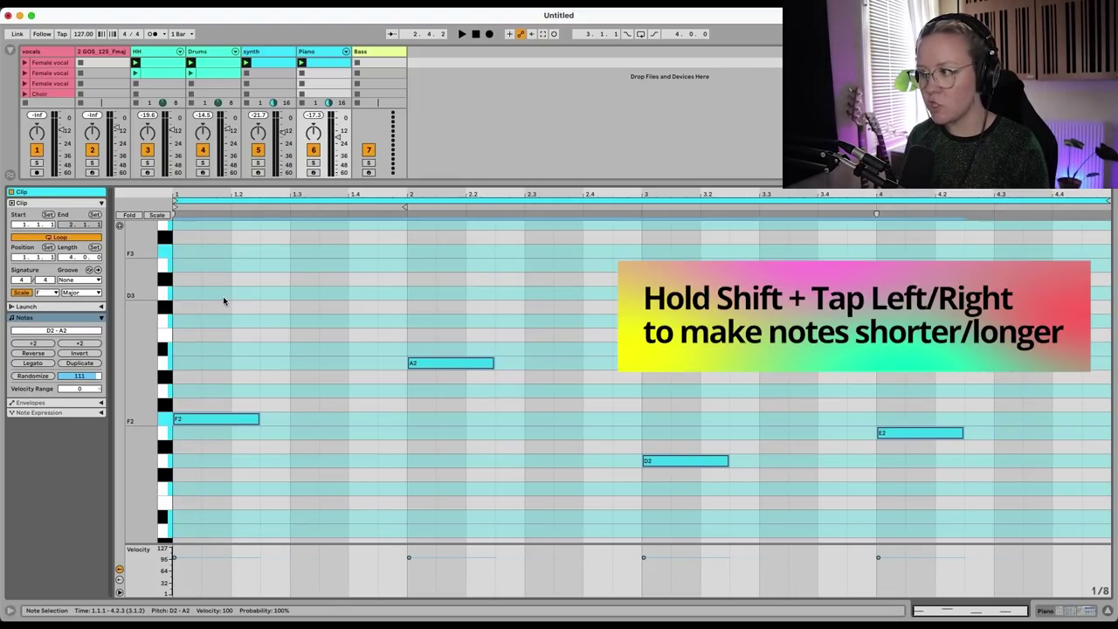
{"action": "key", "text": "shift+Left"}
{"action": "key", "text": "shift+Left"}
{"action": "key", "text": "shift+Right"}
{"action": "key", "text": "shift+Right"}
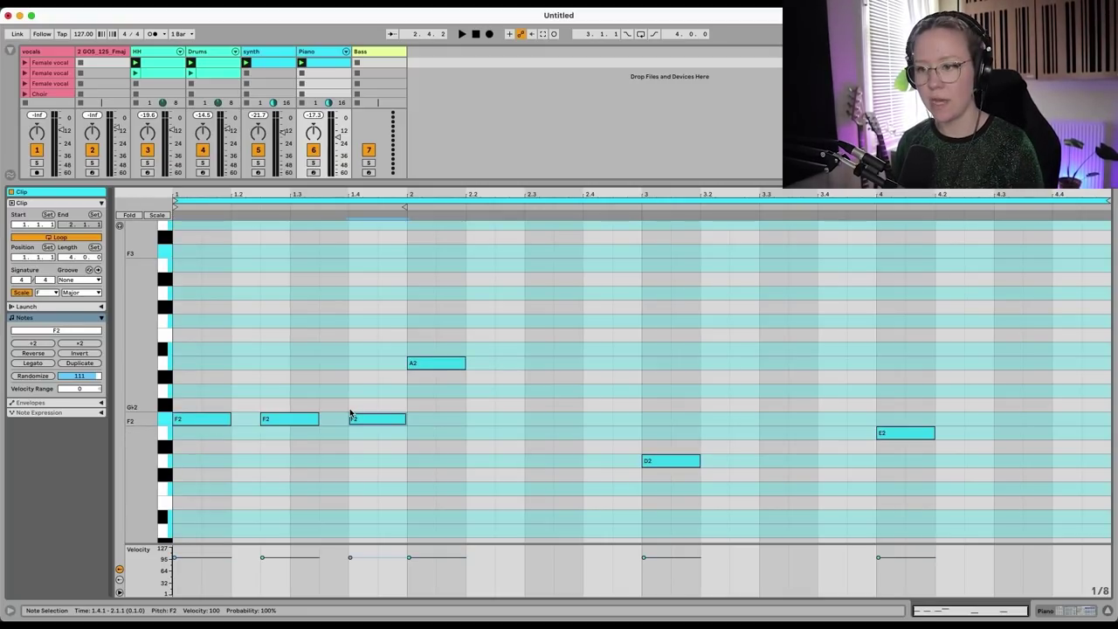
Play back the Piano clip and repeat the three-hit F2 rhythm on the A2, D2 and E2 notes
{"action": "key", "text": "space"}
{"action": "key", "text": "space"}
{"action": "key", "text": "space"}
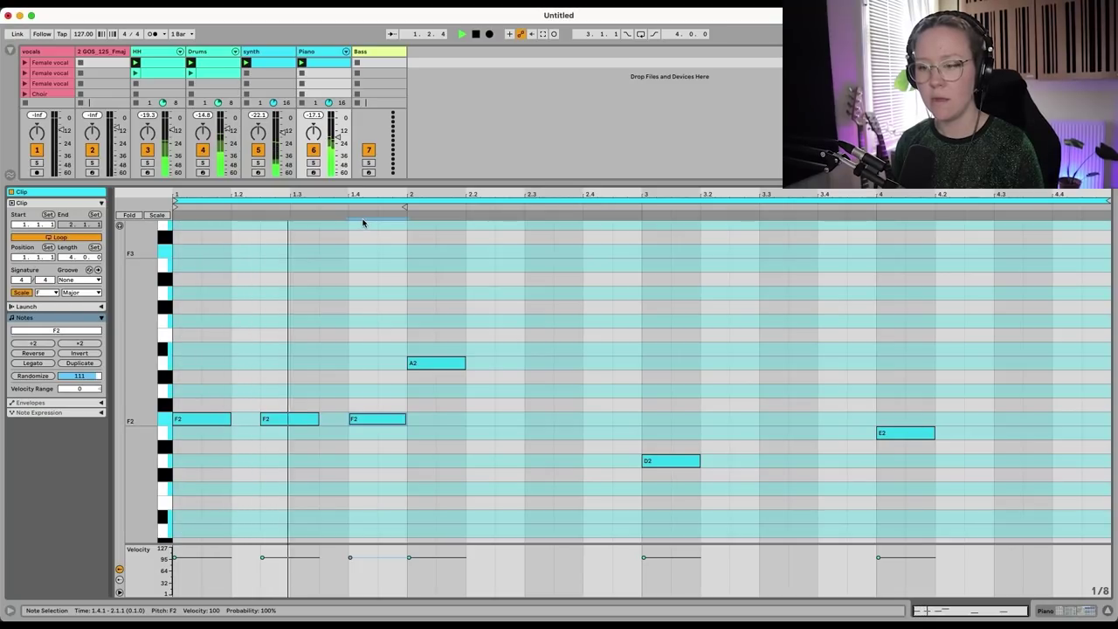
{"action": "key", "text": "space"}
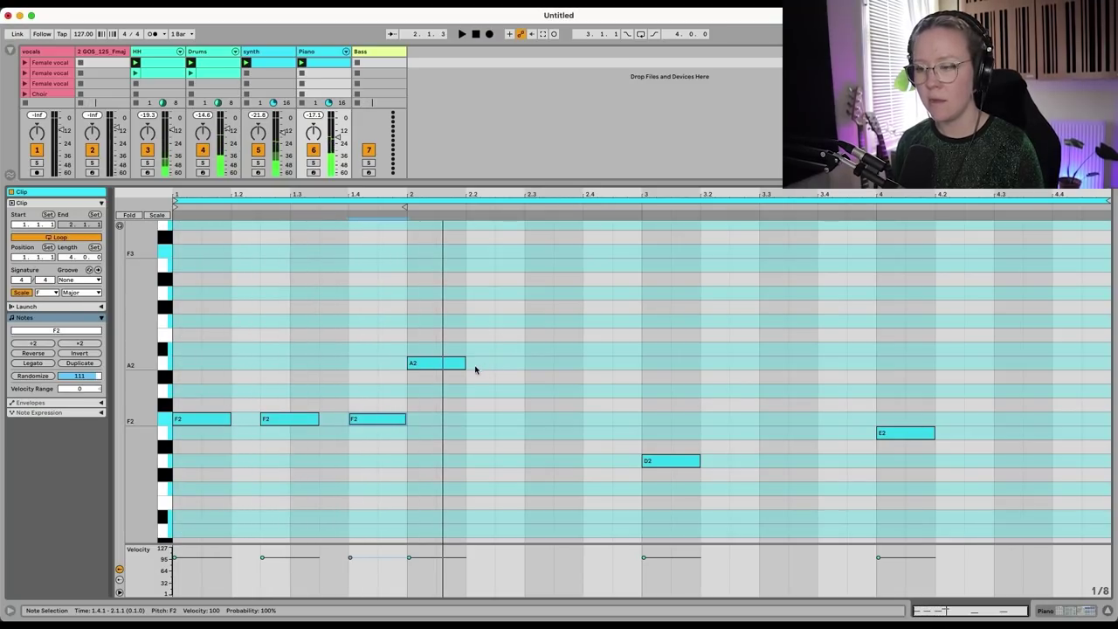
{"action": "left_click", "coordinate": [406, 378]}
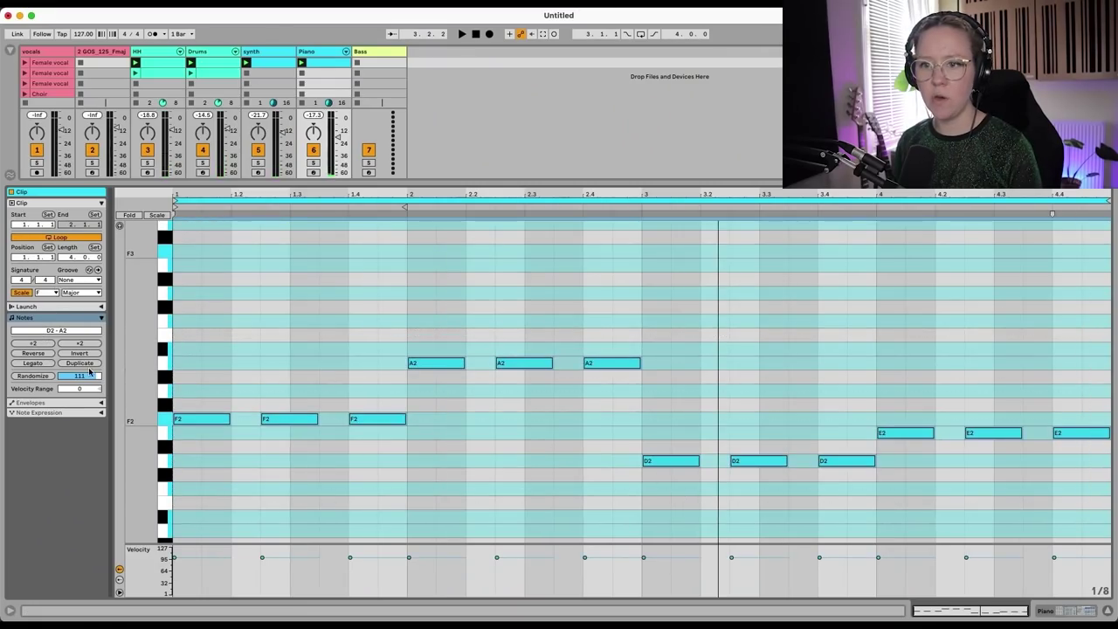
Randomize the velocities of all the Piano clip's notes by an amount of 34 and play the result
{"action": "left_click_drag", "start_coordinate": [63, 378], "coordinate": [63, 388]}
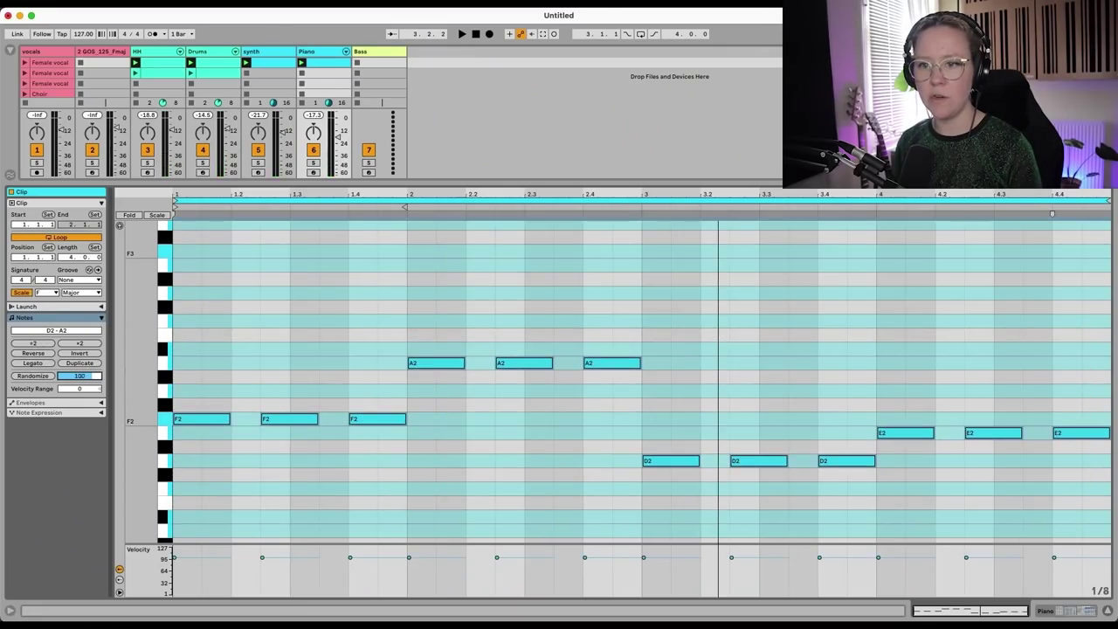
{"action": "left_click", "coordinate": [41, 379]}
{"action": "key", "text": "space"}
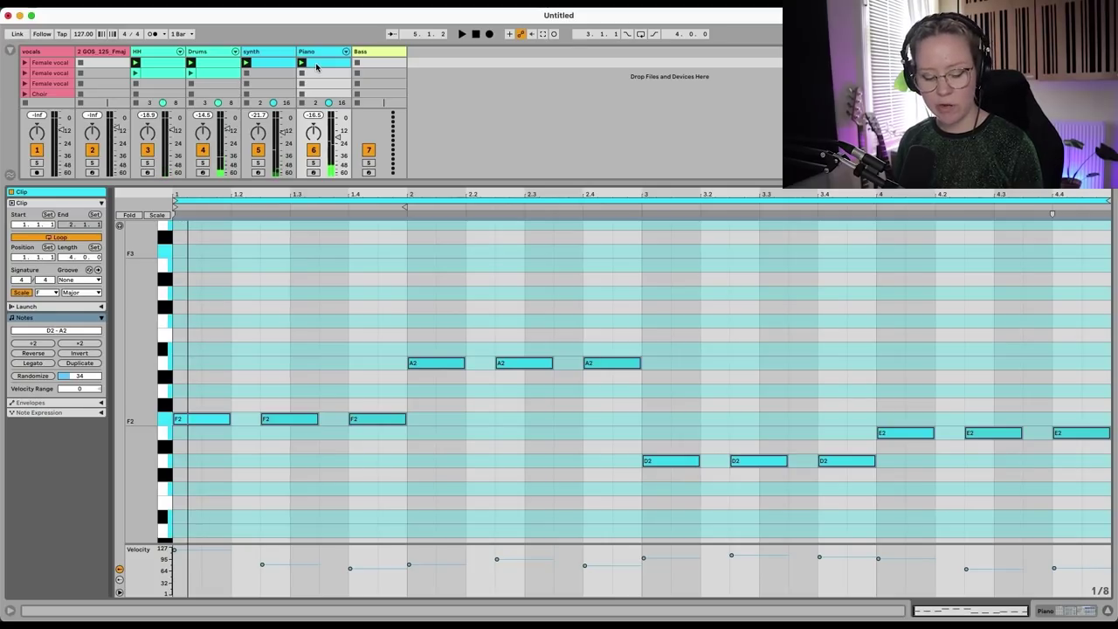
Duplicate the Piano clip into the track's second slot and lengthen each bar's first note there to fill the bar
{"action": "left_click_drag", "start_coordinate": [320, 64], "coordinate": [320, 76]}
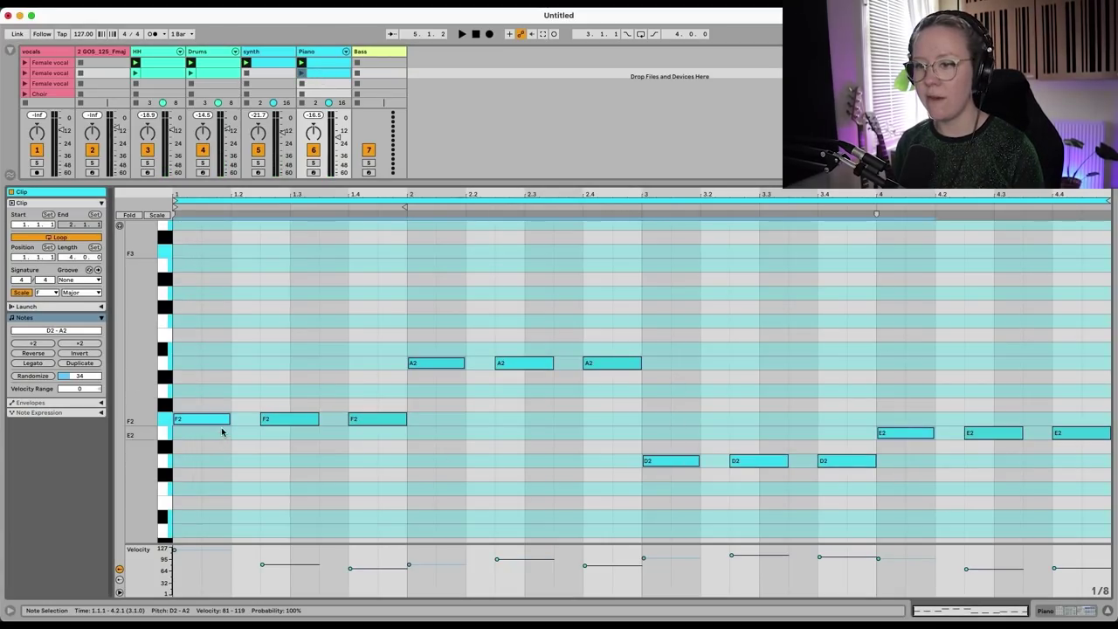
{"action": "left_click_drag", "start_coordinate": [230, 419], "coordinate": [403, 419]}
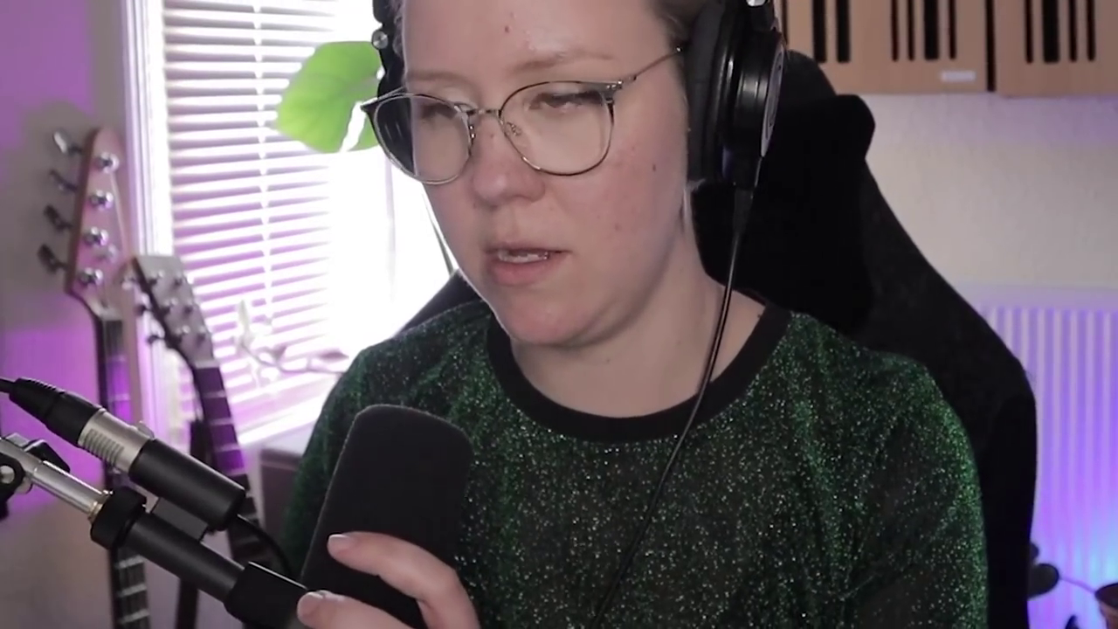
Load the Bass Fingers Stereo instrument on the Bass track and close its plug-in window
{"action": "left_click_drag", "start_coordinate": [137, 330], "coordinate": [719, 200]}
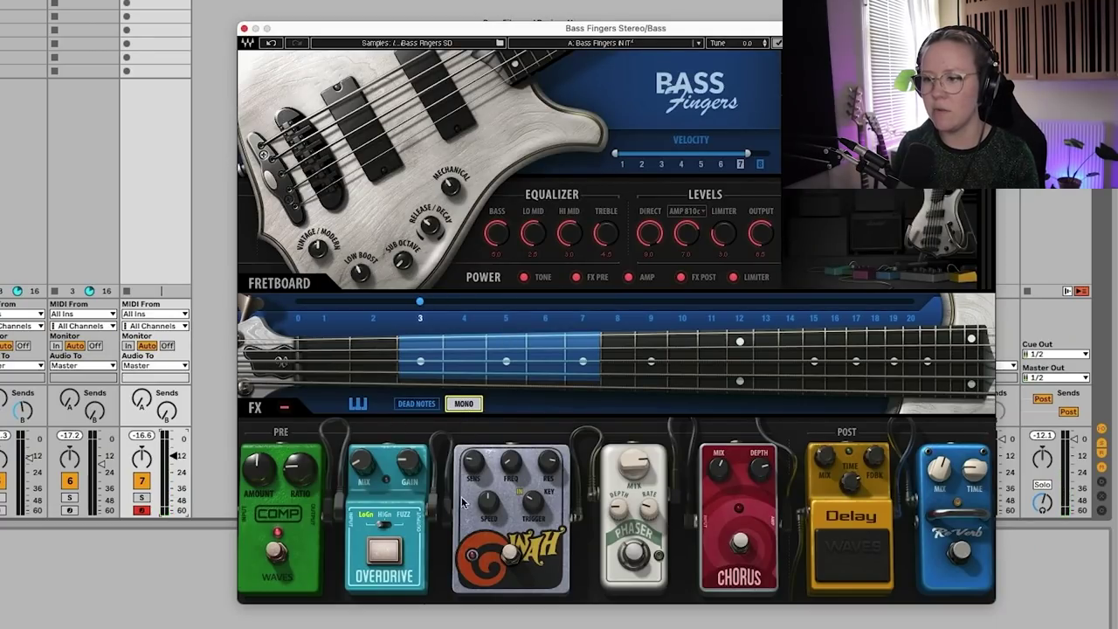
{"action": "left_click", "coordinate": [245, 29]}
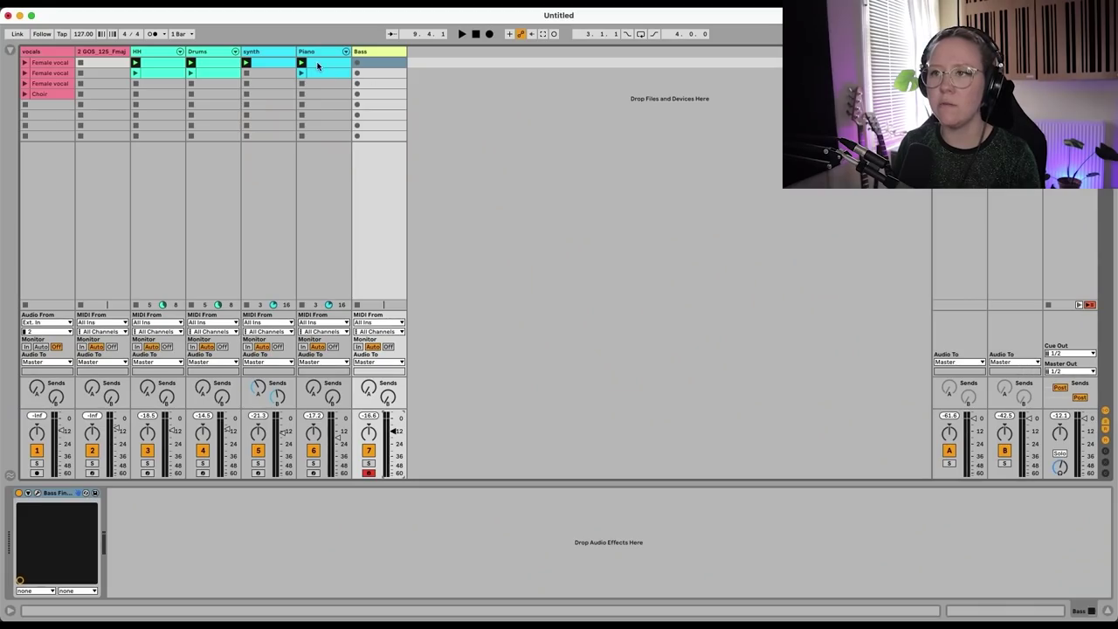
Copy the first Piano clip, with its three-hit rhythm, into the first slot of the Bass track
{"action": "left_click", "coordinate": [318, 65]}
{"action": "double_click", "coordinate": [319, 73]}
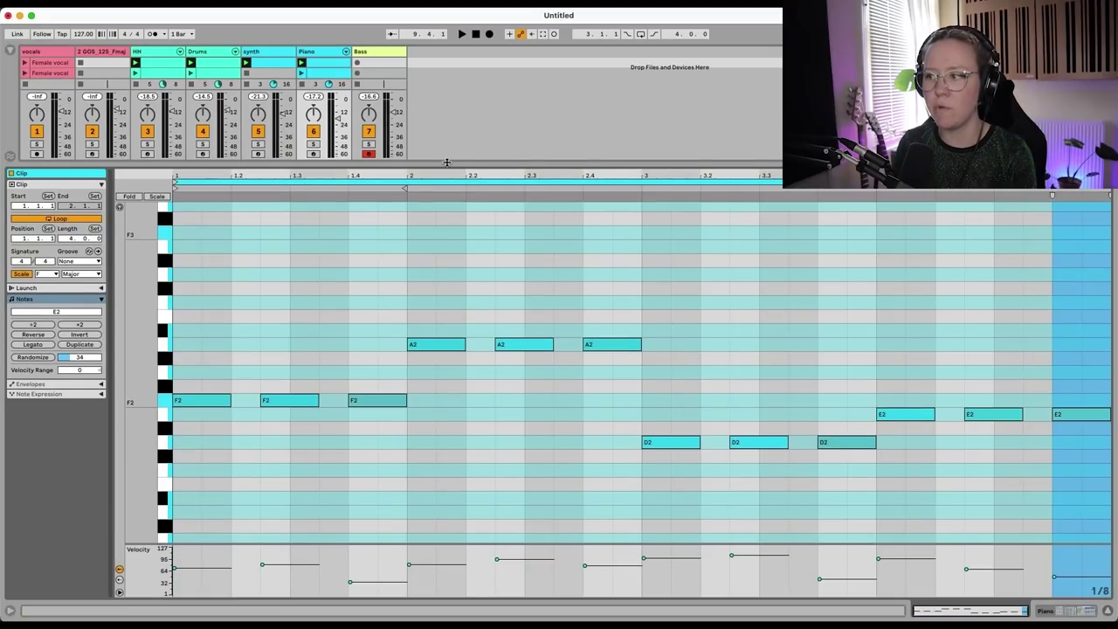
{"action": "left_click_drag", "start_coordinate": [446, 162], "coordinate": [440, 303]}
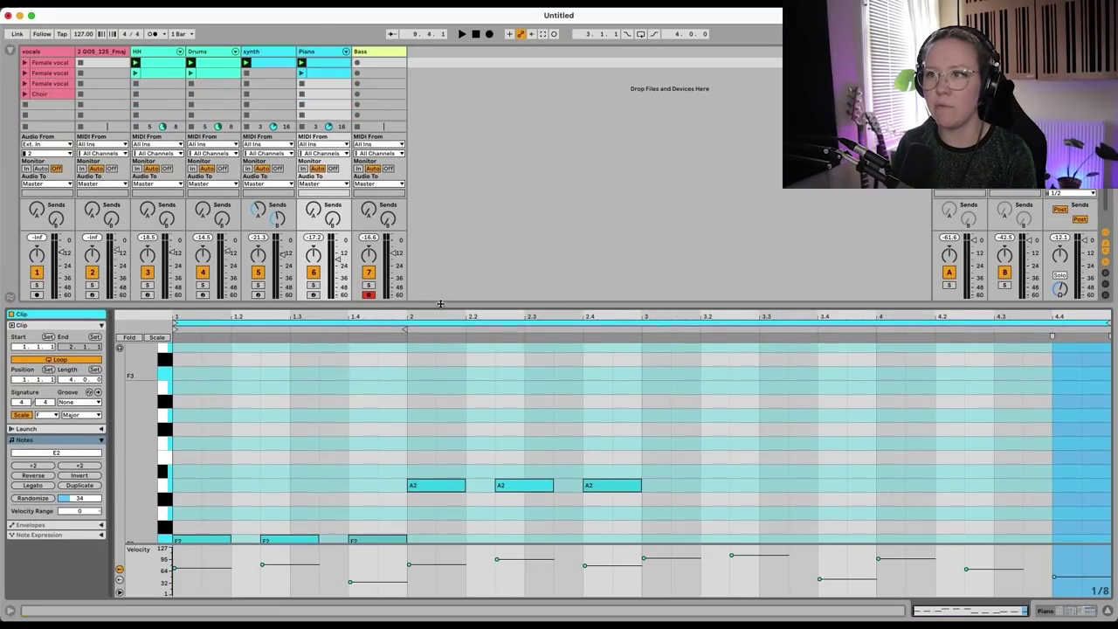
{"action": "left_click", "coordinate": [324, 67]}
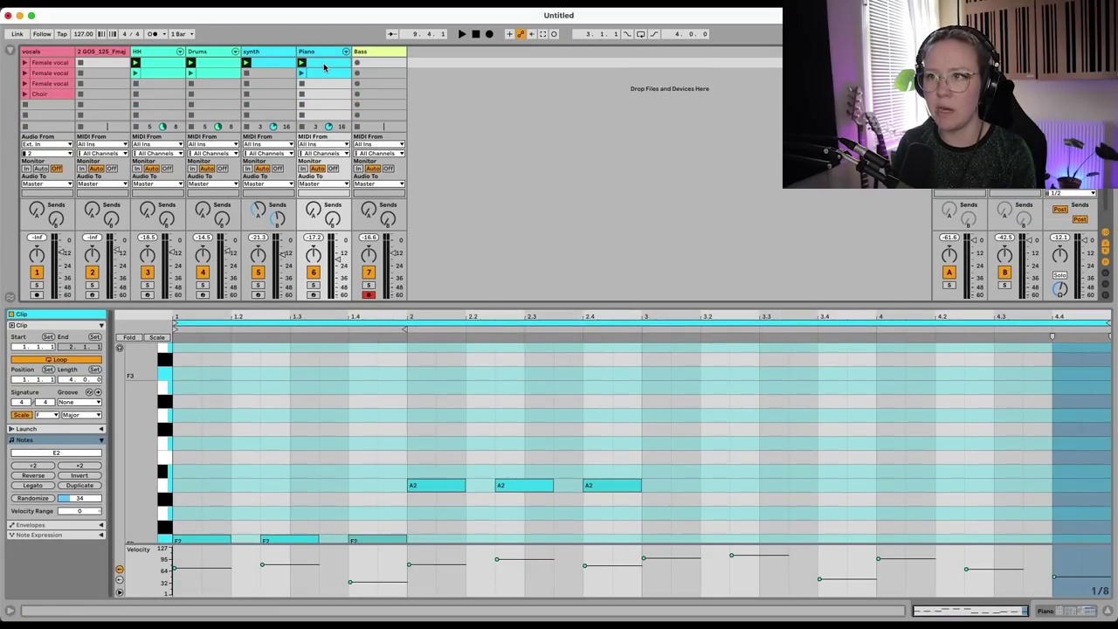
{"action": "left_click", "coordinate": [380, 62]}
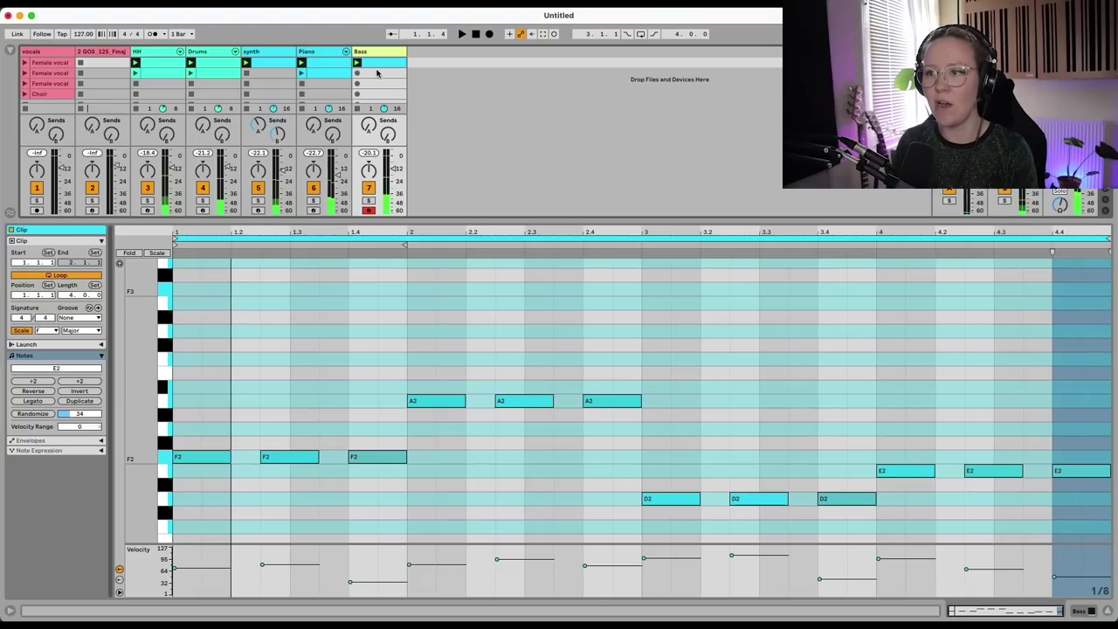
Transpose all notes of the bass clip down one octave and play it back
{"action": "key", "text": "space"}
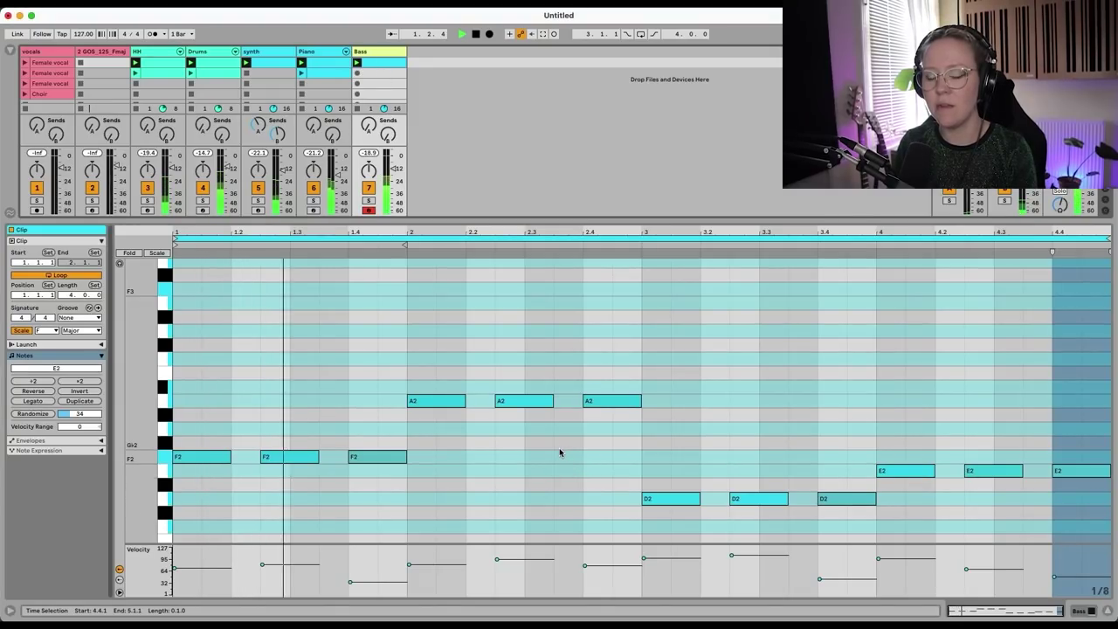
{"action": "key", "text": "space"}
{"action": "key", "text": "super+a"}
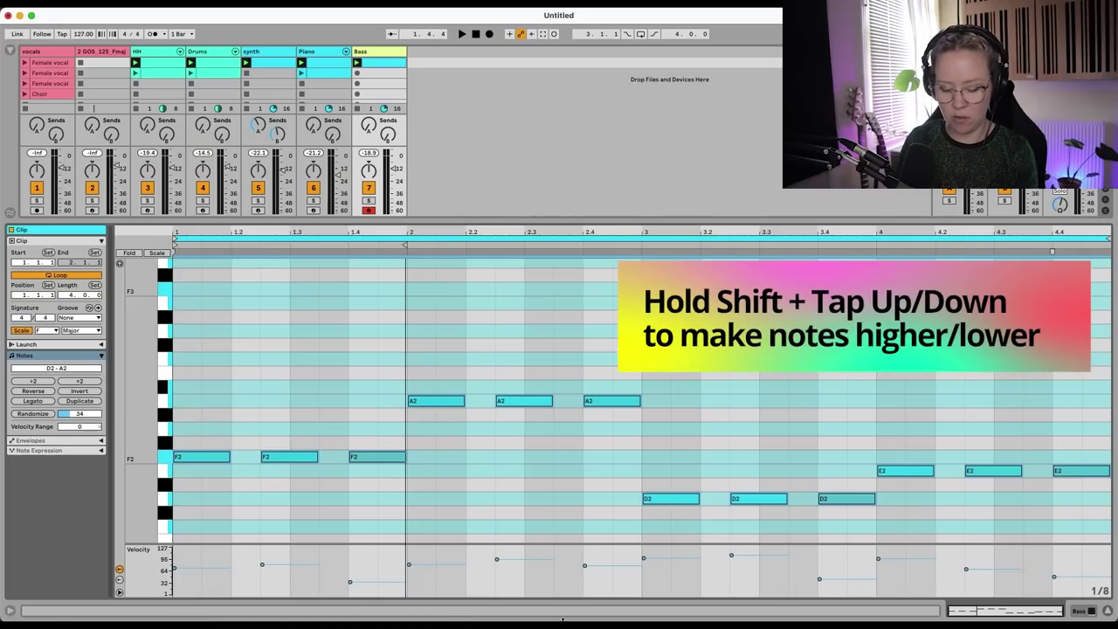
{"action": "key", "text": "shift+Down"}
{"action": "key", "text": "space"}
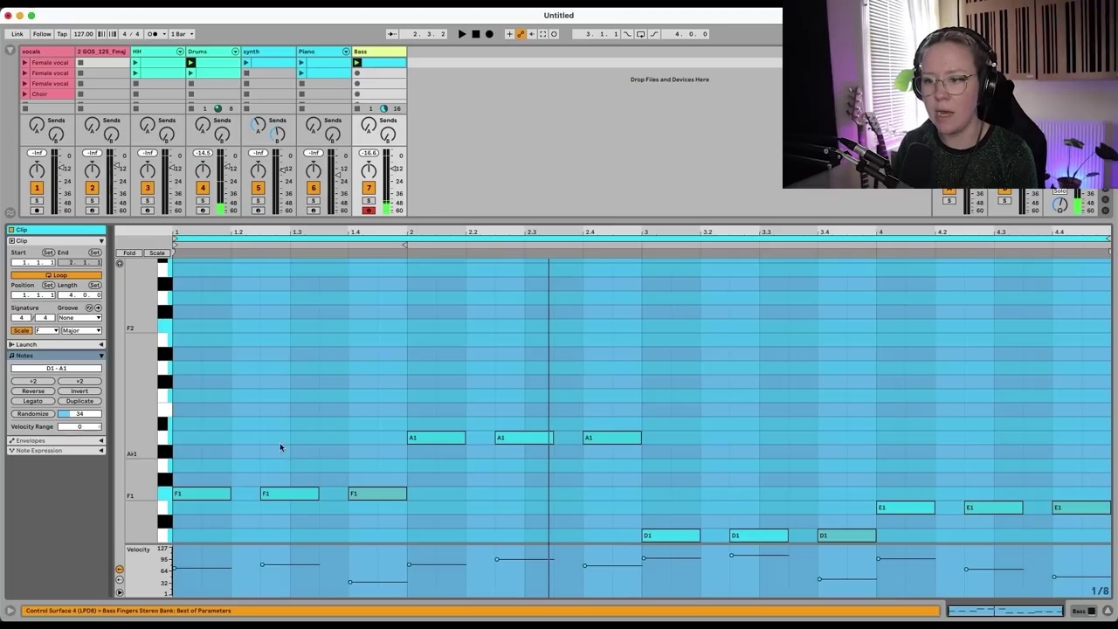
{"action": "key", "text": "space"}
Add short F1, A1 and D1 notes before the last hit of bass clip bars 1 to 3, with velocities lowered to about 10
{"action": "double_click", "coordinate": [331, 497]}
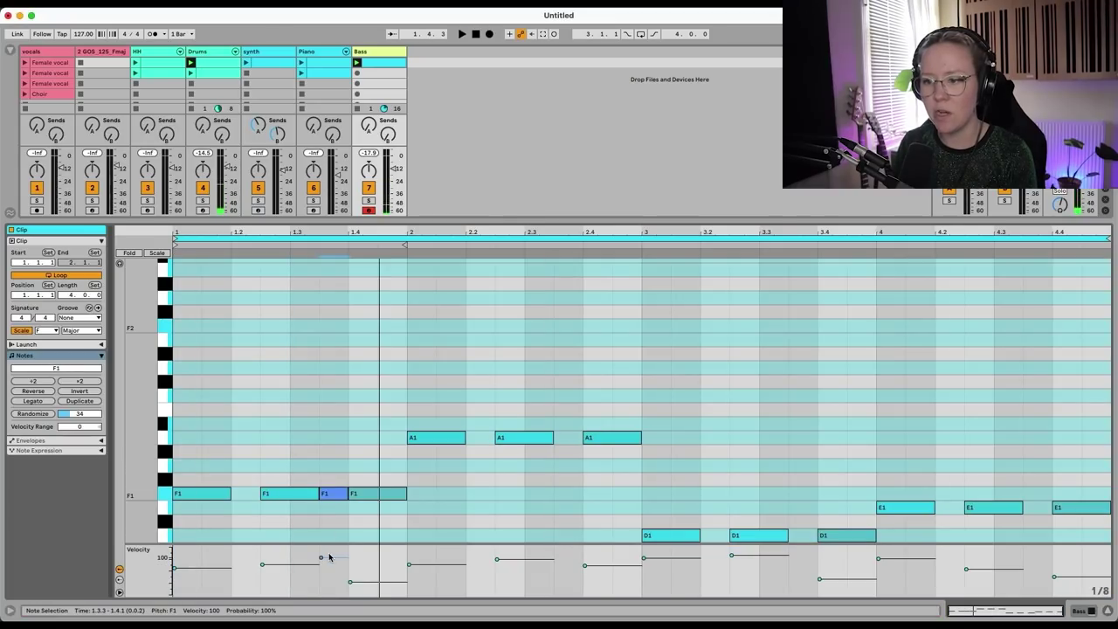
{"action": "double_click", "coordinate": [566, 437]}
{"action": "double_click", "coordinate": [802, 535]}
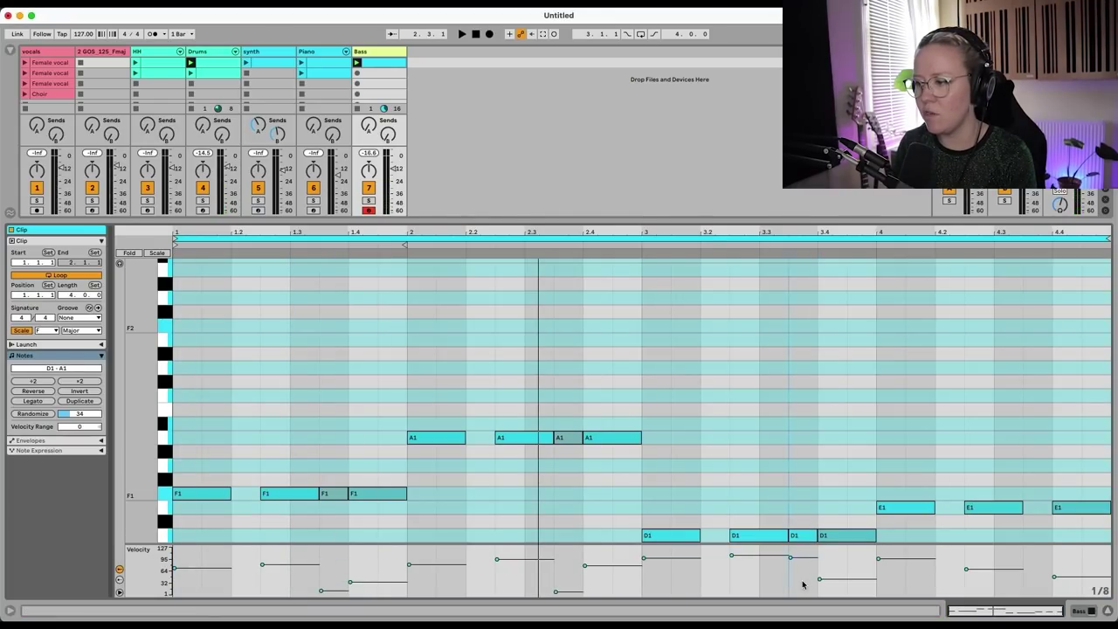
{"action": "left_click_drag", "start_coordinate": [801, 558], "coordinate": [801, 593]}
{"action": "key", "text": "space"}
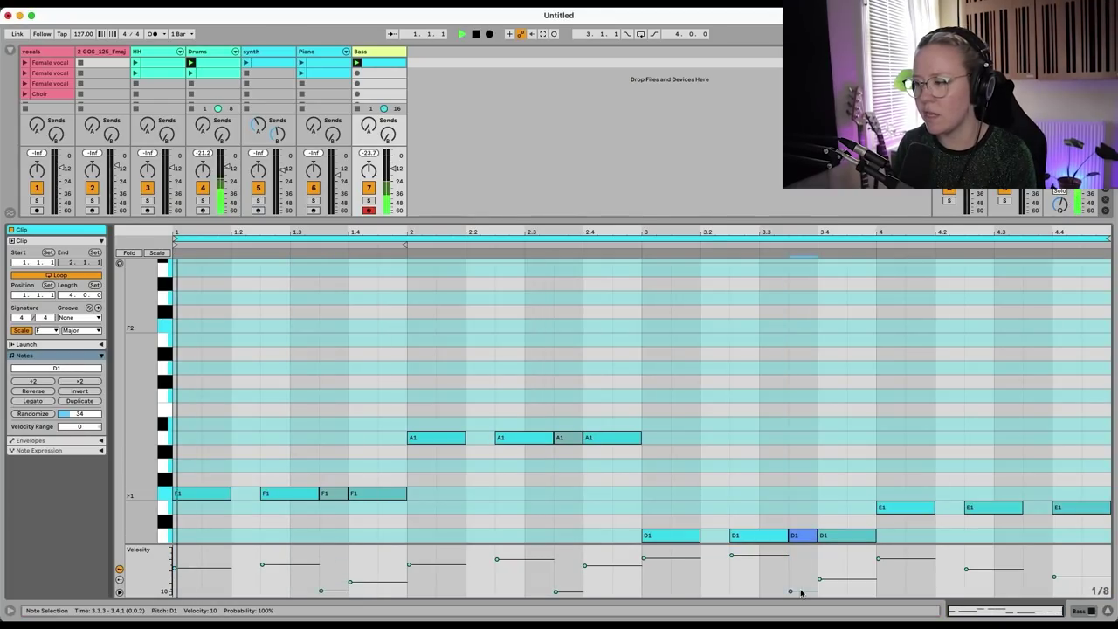
Add a quiet 1/8 note at 4.3.3 in the bass clip and repitch that bar's notes, starting on C2 and ending on G1
{"action": "double_click", "coordinate": [1037, 508]}
{"action": "left_click_drag", "start_coordinate": [1025, 559], "coordinate": [1025, 592]}
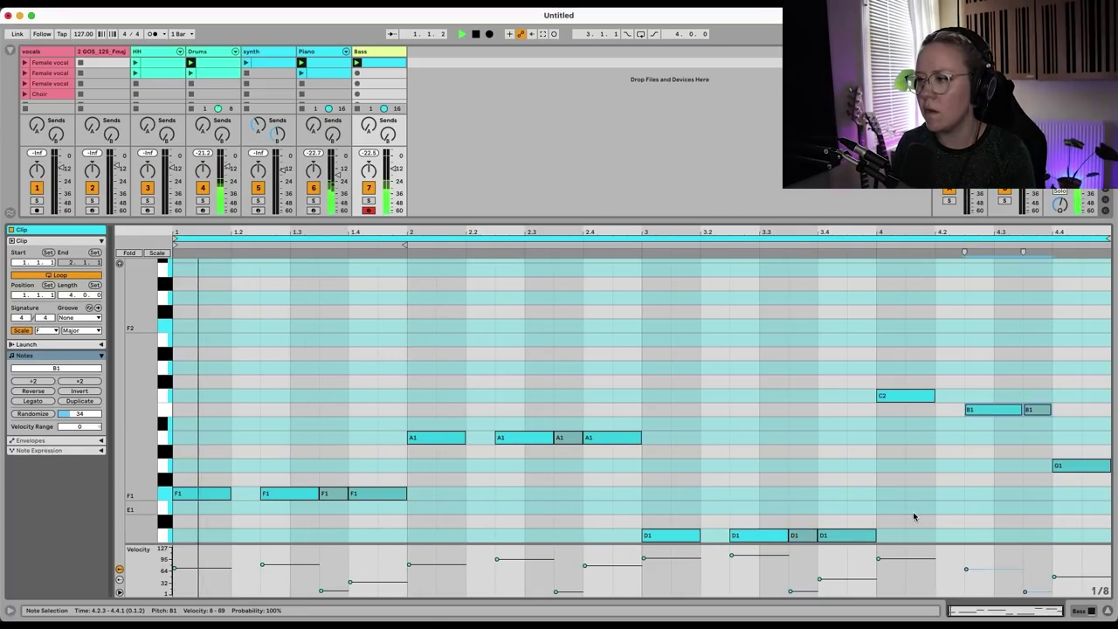
{"action": "key", "text": "Up"}
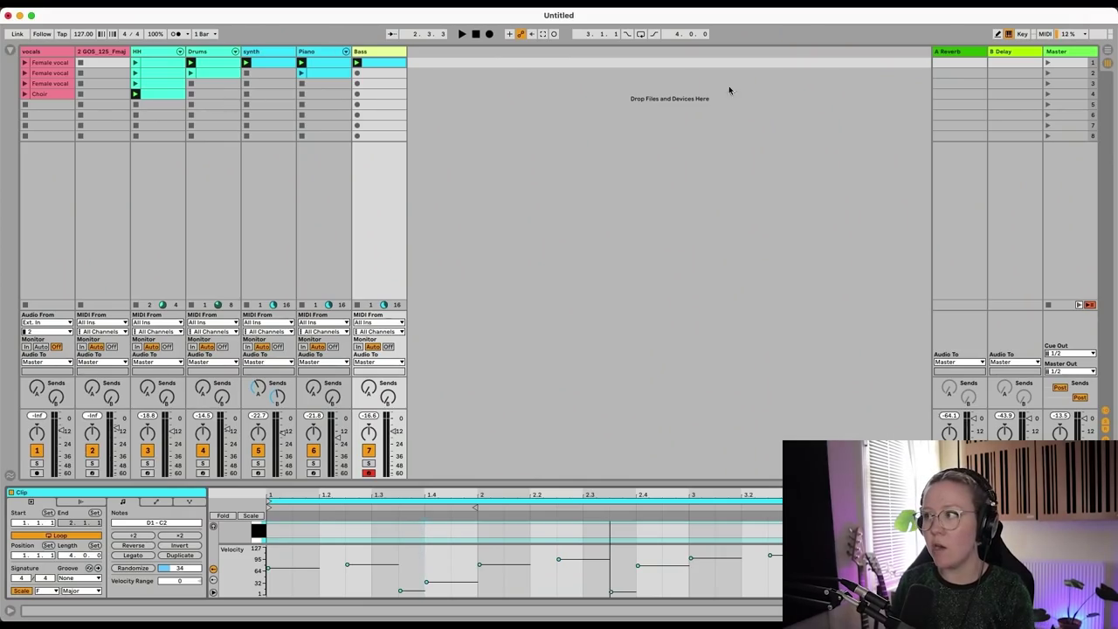
Name the scenes intro, verse 1, verse 2, chorus 1, bridge and chorus 2, and record launching verse 1 and verse 2
{"action": "left_click", "coordinate": [1064, 74]}
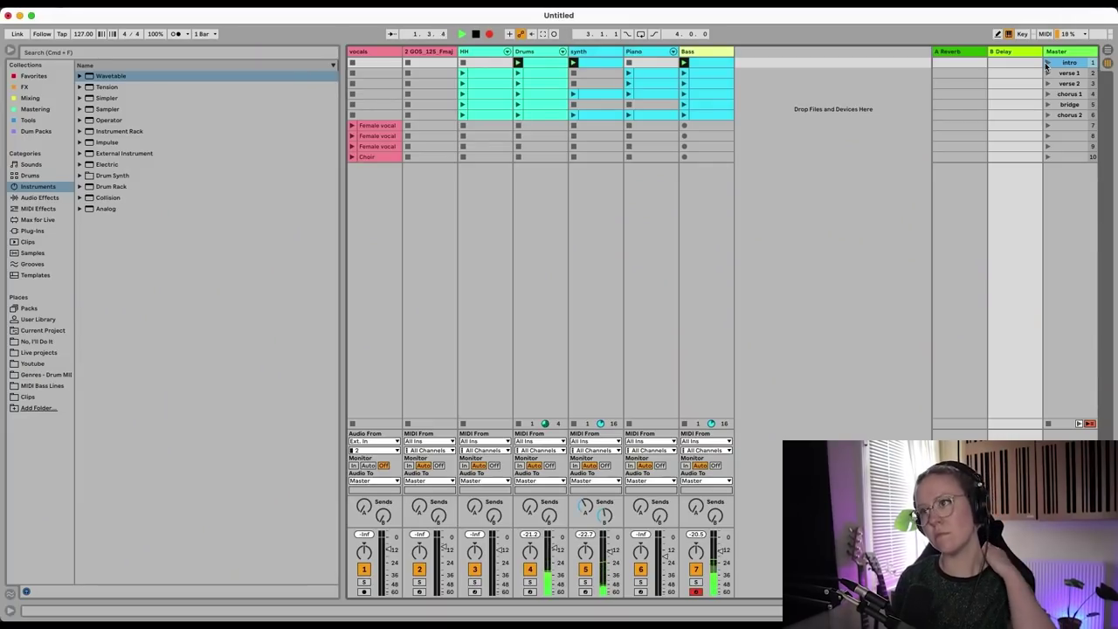
{"action": "left_click", "coordinate": [1047, 73]}
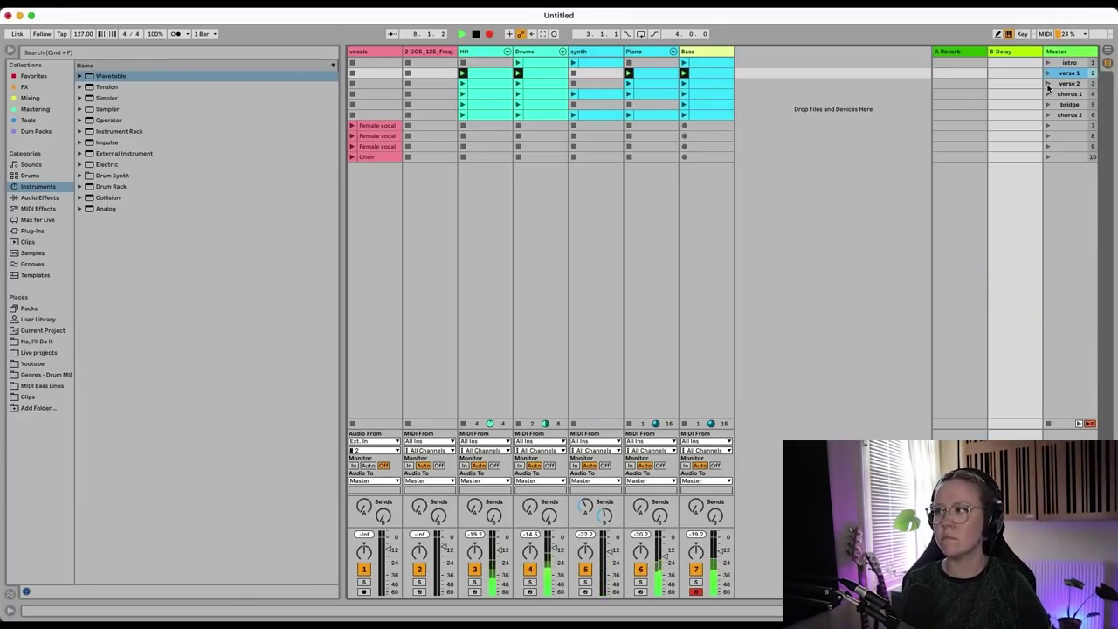
{"action": "left_click", "coordinate": [1048, 84]}
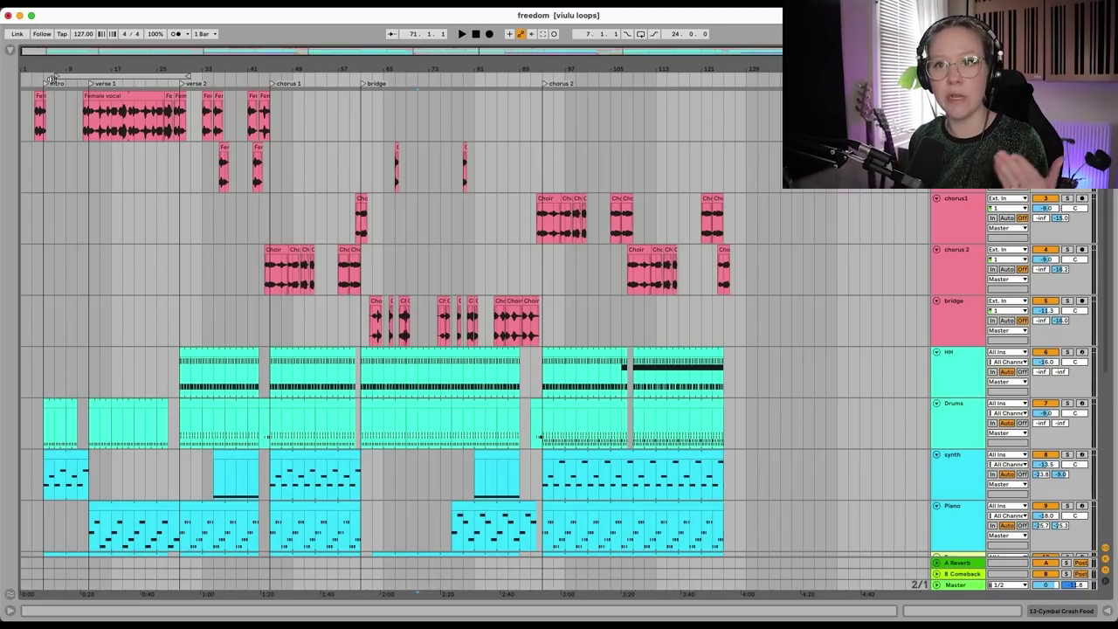
Examine the freedom project's arrangement from intro to ending, and place the insert marker at the first vocal clip's start, 3.3.1
{"action": "scroll", "coordinate": [48, 102], "scroll_direction": "up", "scroll_amount": 5}
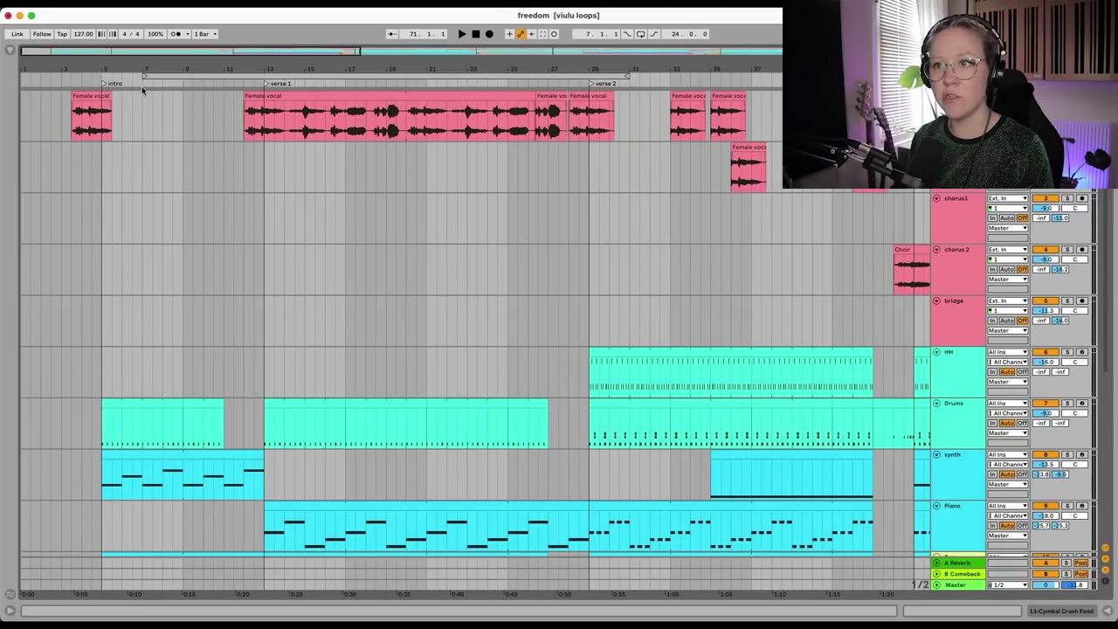
{"action": "scroll", "coordinate": [301, 103], "scroll_direction": "down", "scroll_amount": 8}
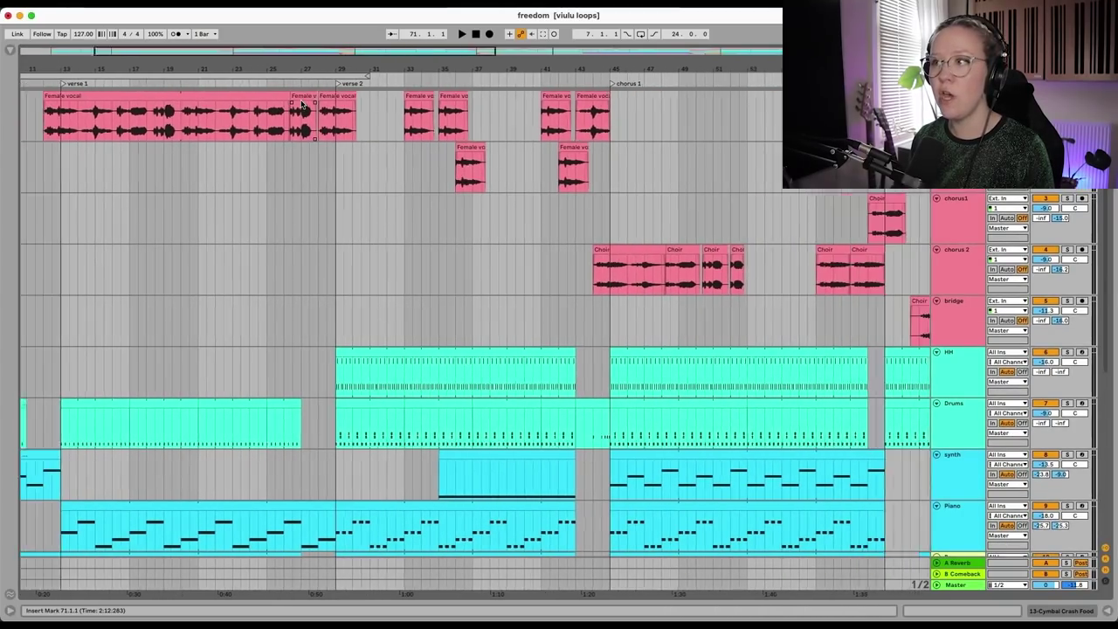
{"action": "scroll", "coordinate": [599, 135], "scroll_direction": "down", "scroll_amount": 4}
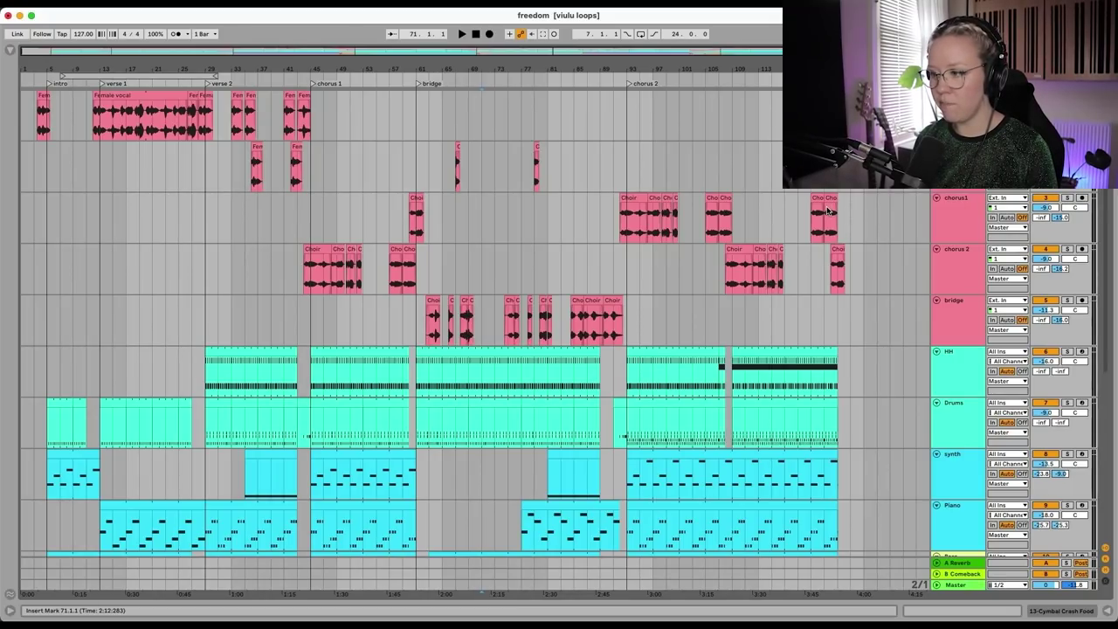
{"action": "scroll", "coordinate": [883, 522], "scroll_direction": "up", "scroll_amount": 3}
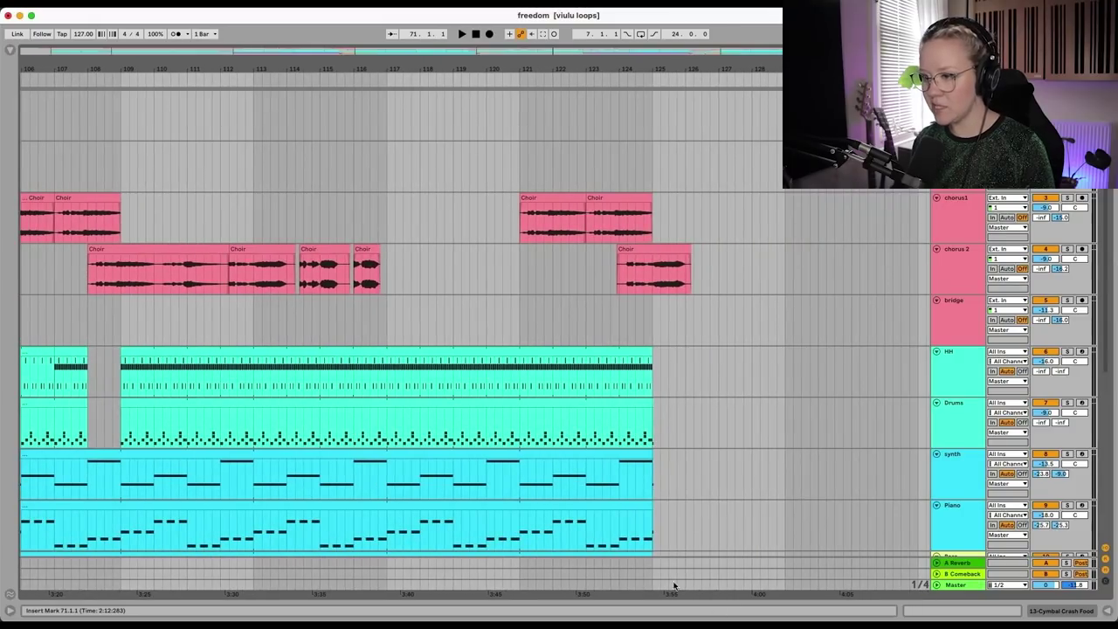
{"action": "scroll", "coordinate": [738, 524], "scroll_direction": "up", "scroll_amount": 3}
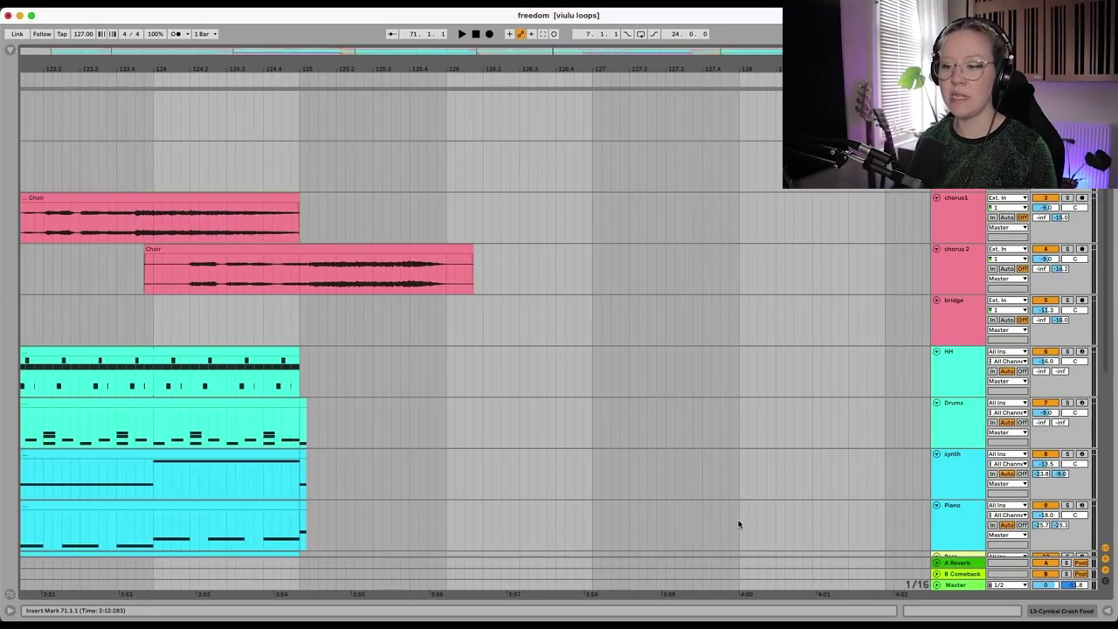
{"action": "scroll", "coordinate": [448, 447], "scroll_direction": "up", "scroll_amount": 3}
{"action": "scroll", "coordinate": [449, 447], "scroll_direction": "down", "scroll_amount": 6}
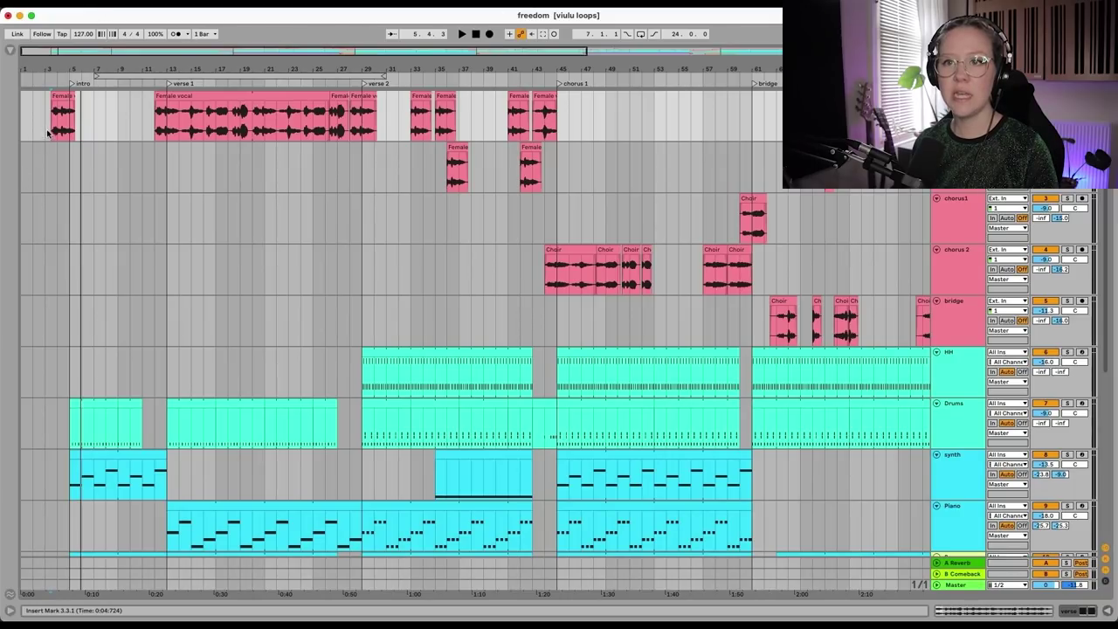
{"action": "left_click", "coordinate": [51, 128]}
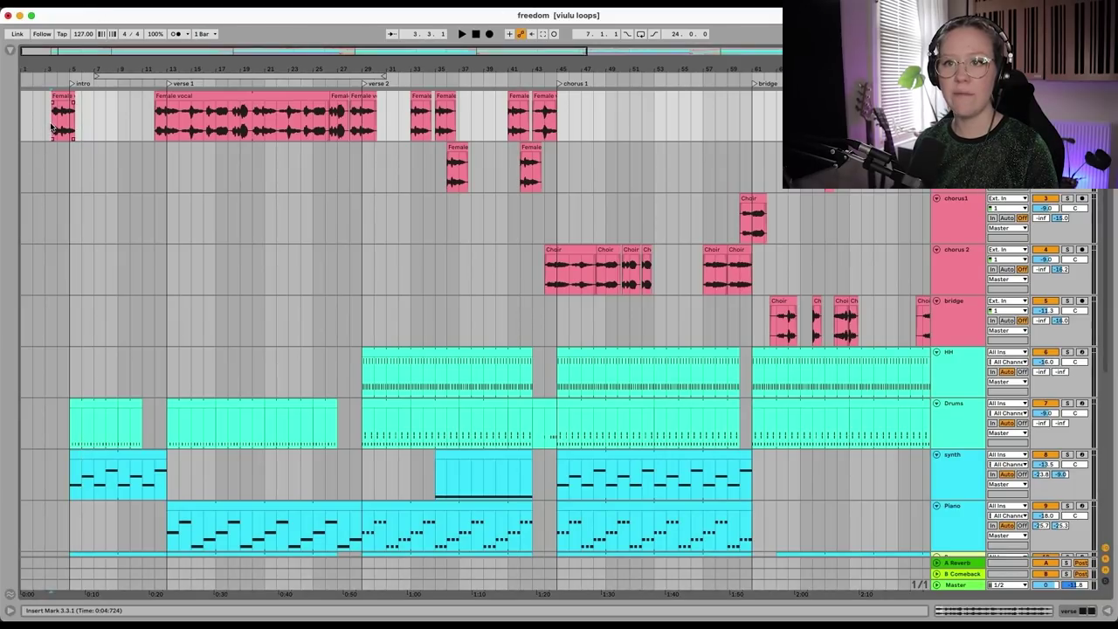
Listen to the intro vocal and the verse 1 vocal pickup at 12.1.1, and play verse 2 from 29.1.1
{"action": "key", "text": "space"}
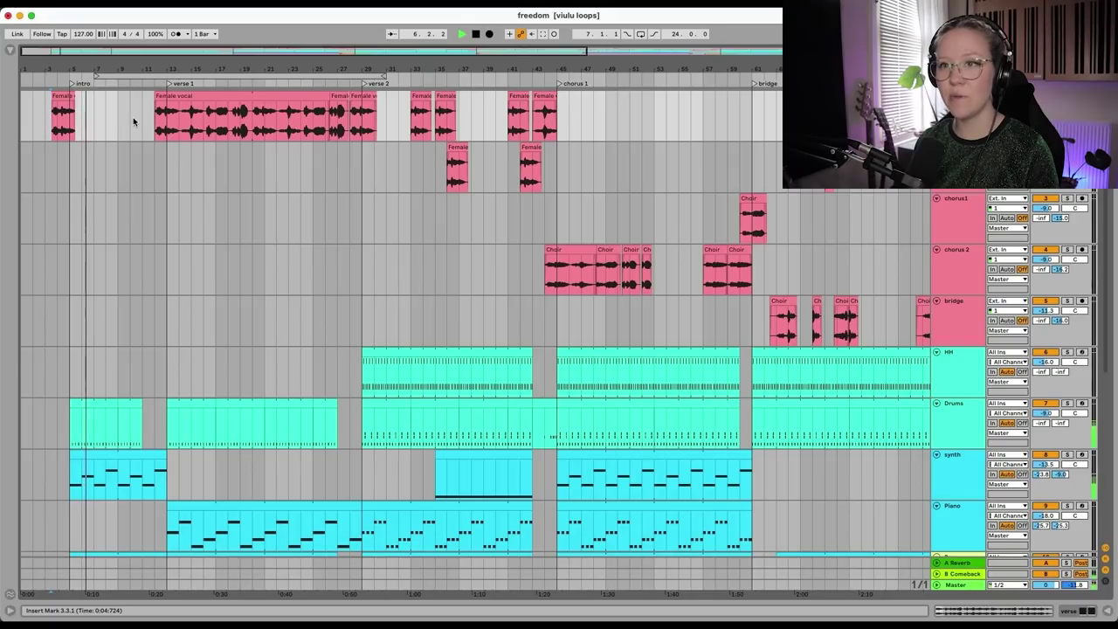
{"action": "left_click", "coordinate": [159, 130]}
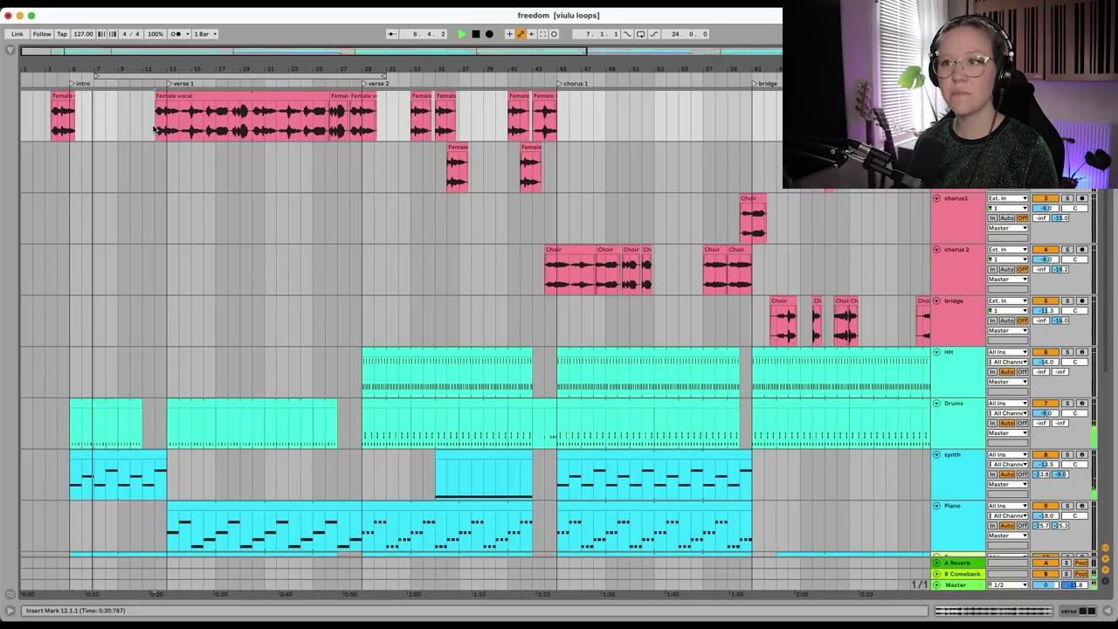
{"action": "left_click", "coordinate": [255, 95]}
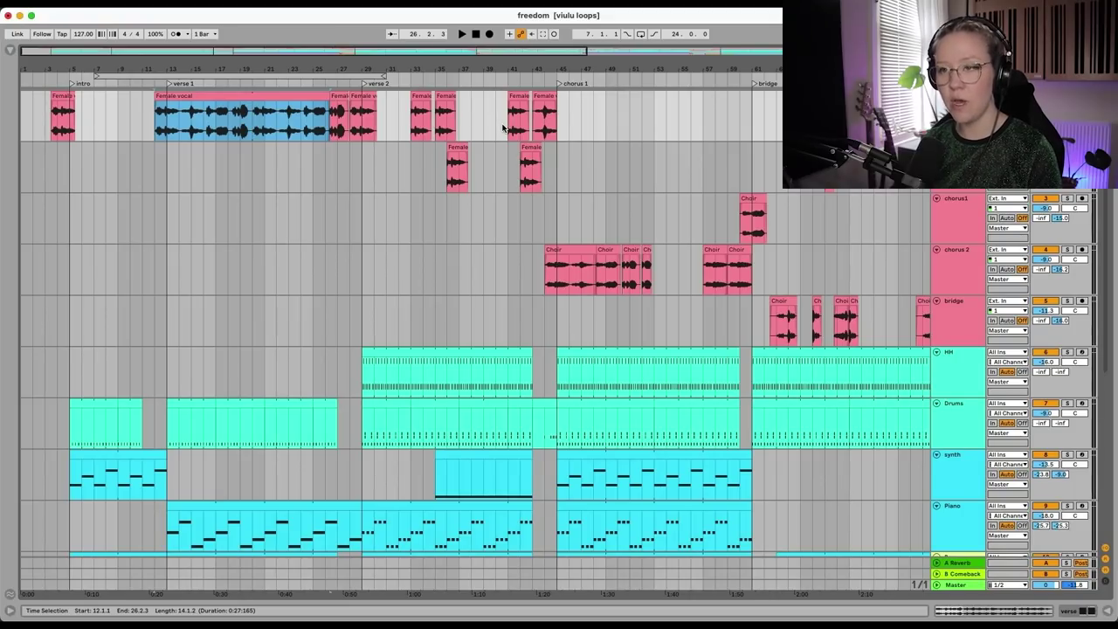
{"action": "left_click", "coordinate": [361, 128]}
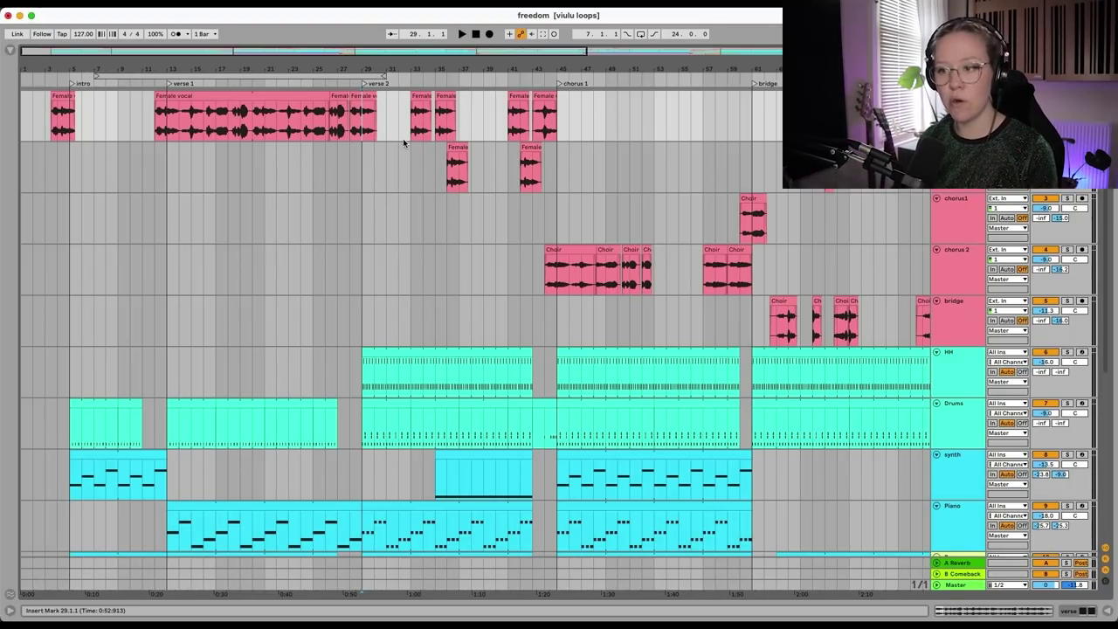
{"action": "key", "text": "space"}
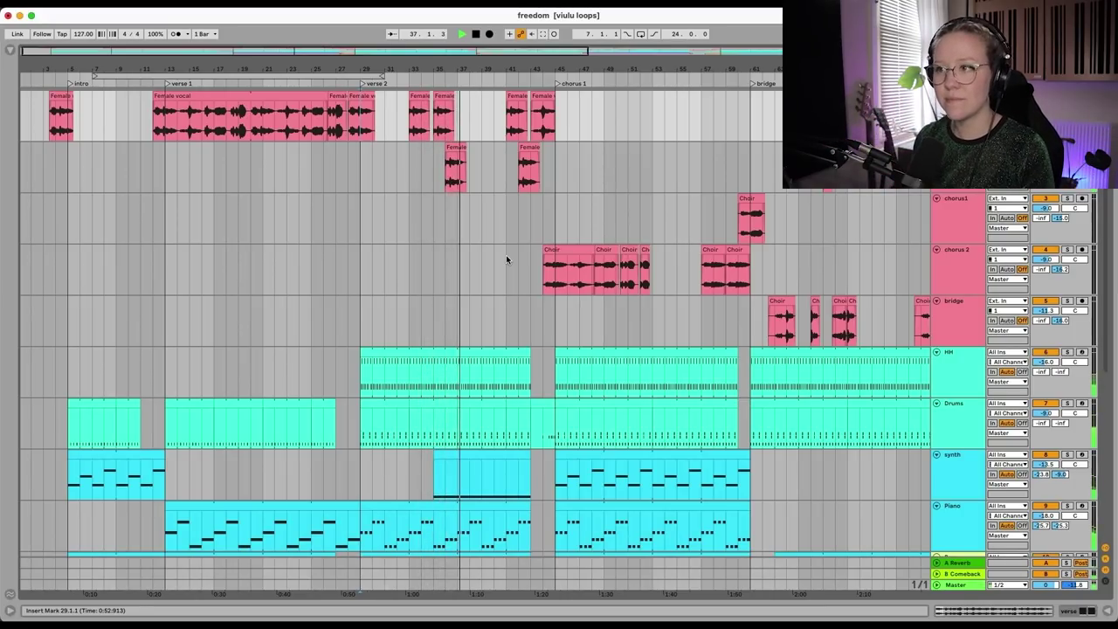
{"action": "key", "text": "space"}
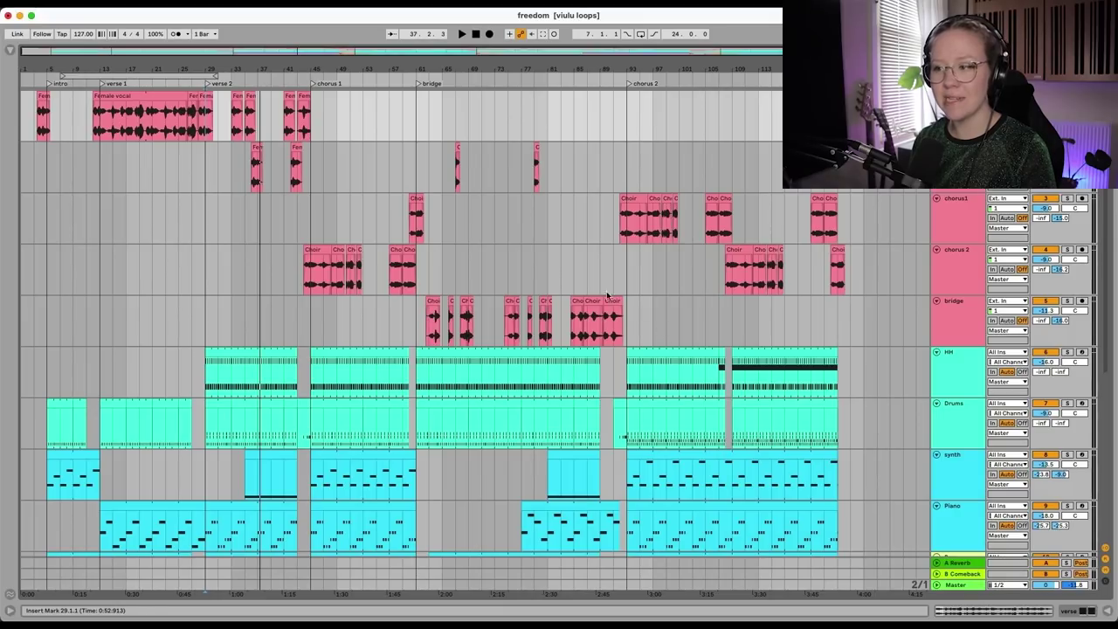
Play the bridge from 61.1.1 and the start of chorus 2 from 92.1.1 to check the vocal entries
{"action": "left_click", "coordinate": [417, 329]}
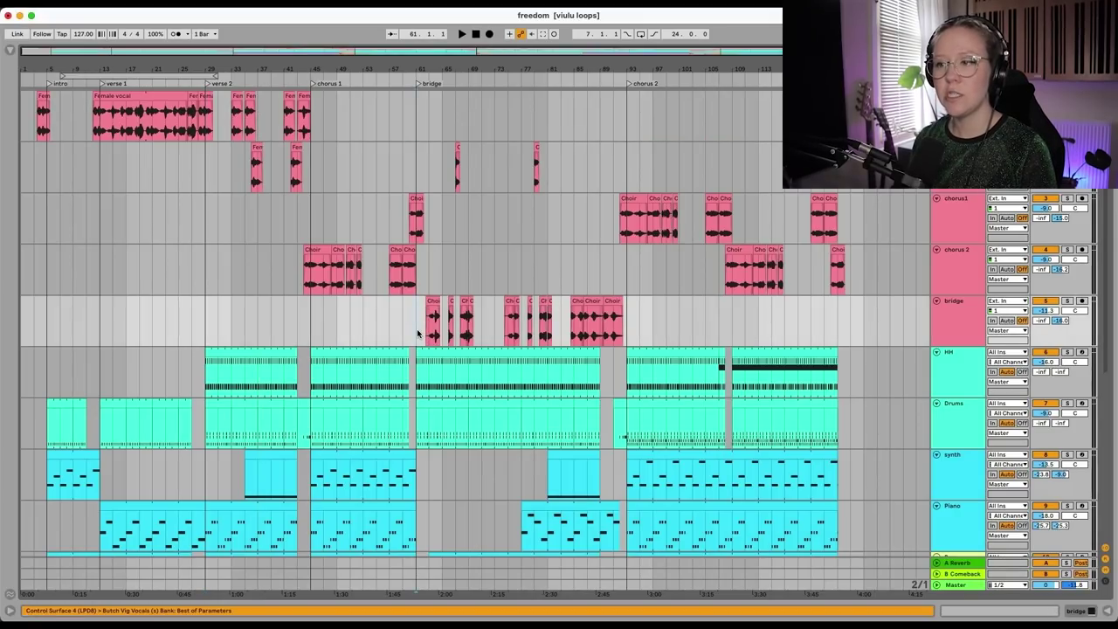
{"action": "key", "text": "plus"}
{"action": "key", "text": "space"}
{"action": "scroll", "coordinate": [483, 360], "scroll_direction": "right", "scroll_amount": 1}
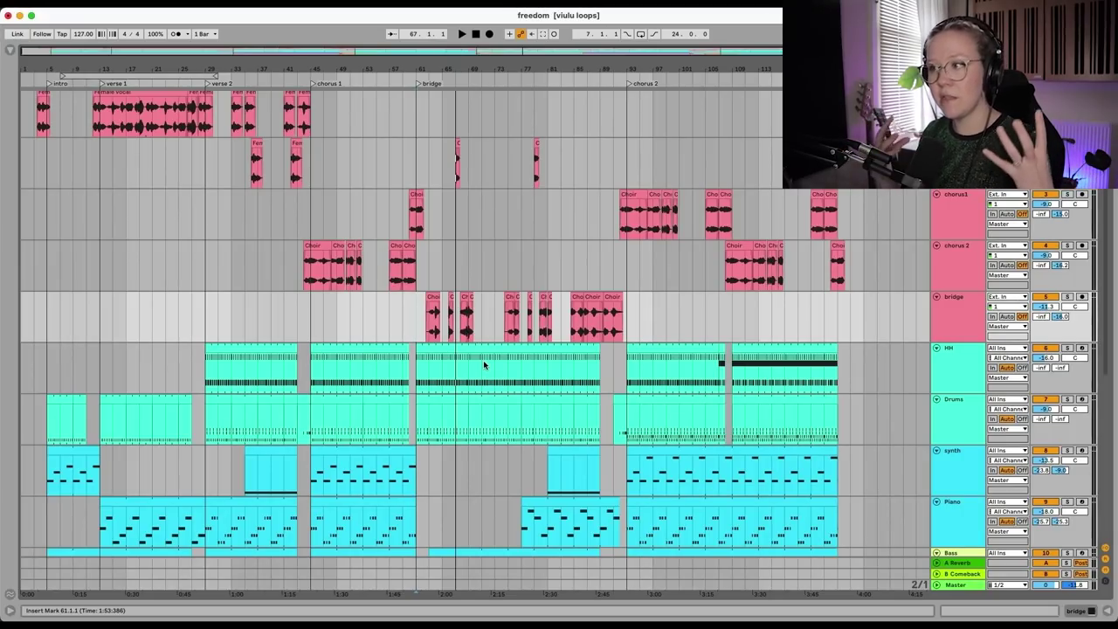
{"action": "left_click", "coordinate": [619, 231]}
{"action": "key", "text": "space"}
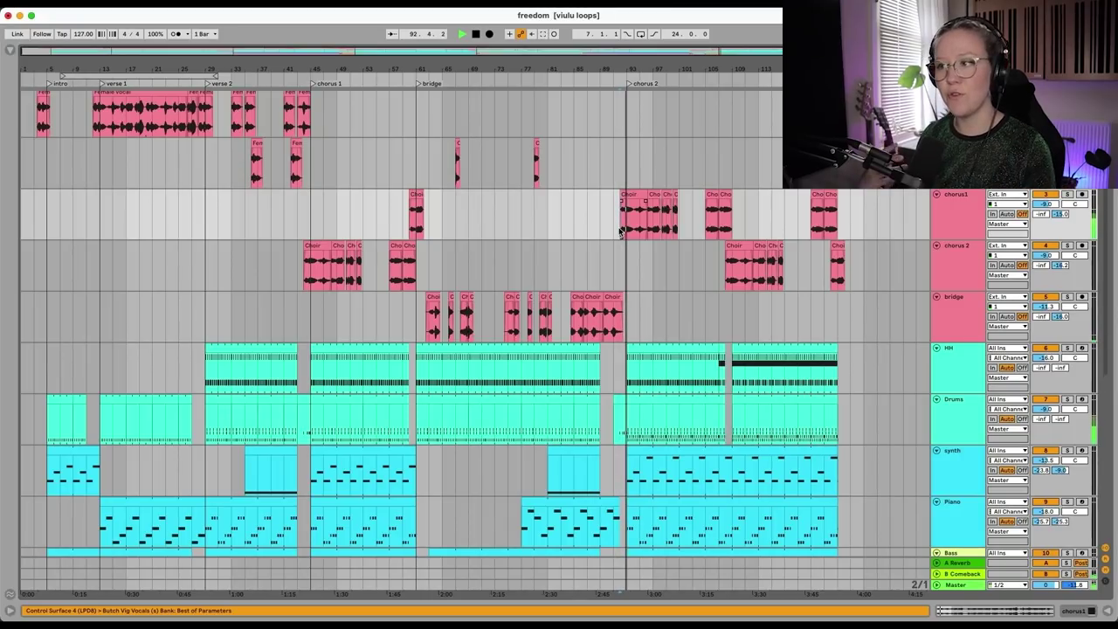
{"action": "scroll", "coordinate": [622, 228], "scroll_direction": "up", "scroll_amount": 1}
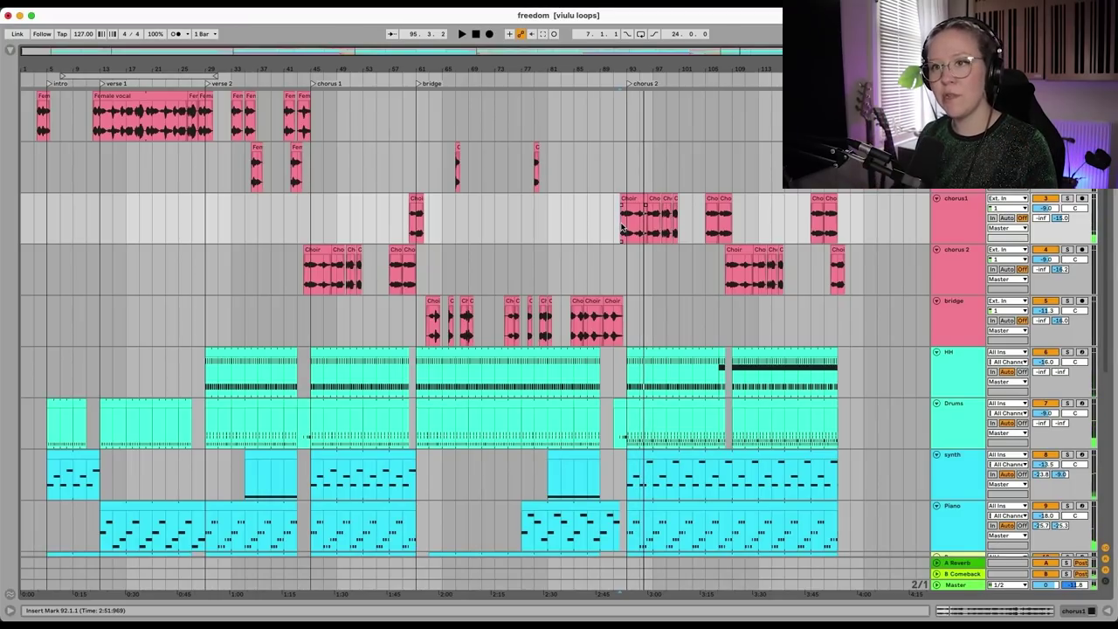
{"action": "key", "text": "space"}
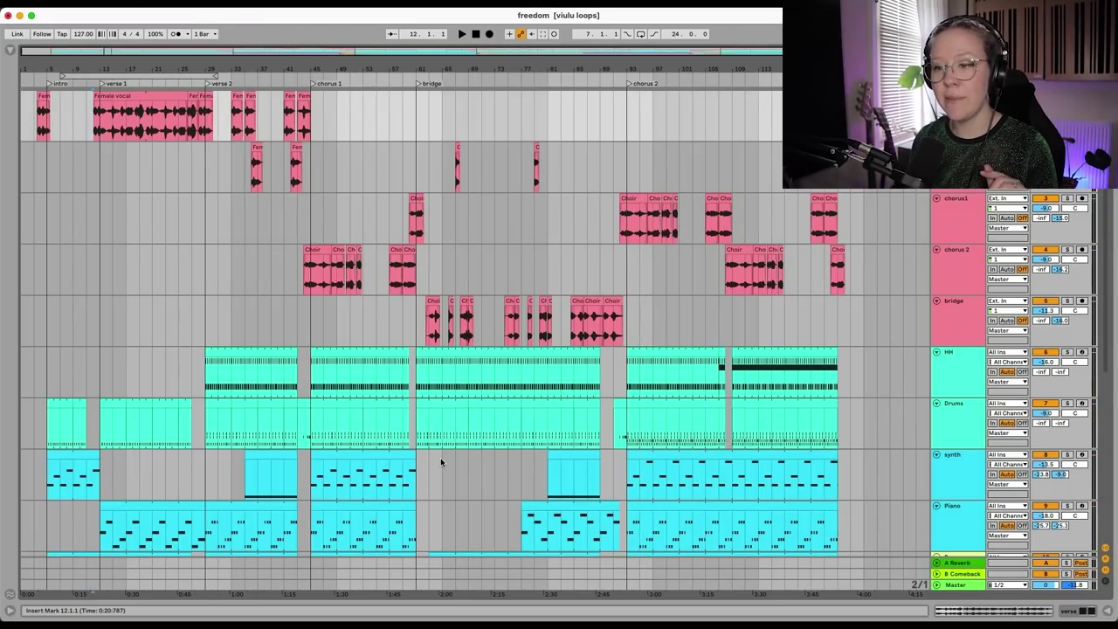
Play the drum gap before verse 1 from 9.1.1, and examine the drum gaps before verse 2 and chorus 1
{"action": "scroll", "coordinate": [241, 350], "scroll_direction": "down", "scroll_amount": 3}
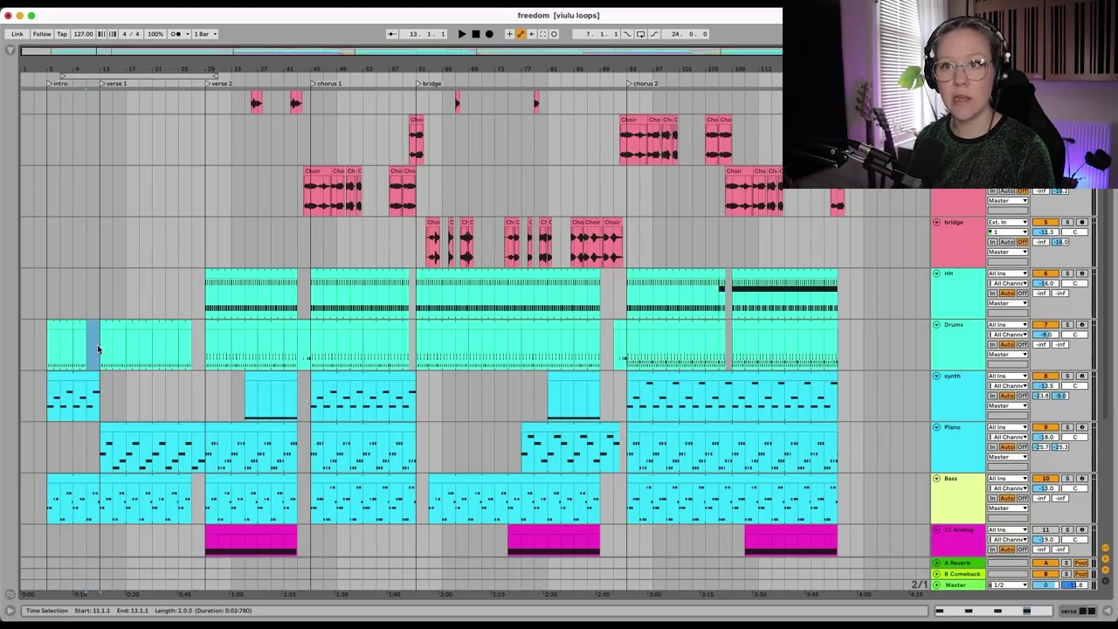
{"action": "left_click", "coordinate": [76, 347]}
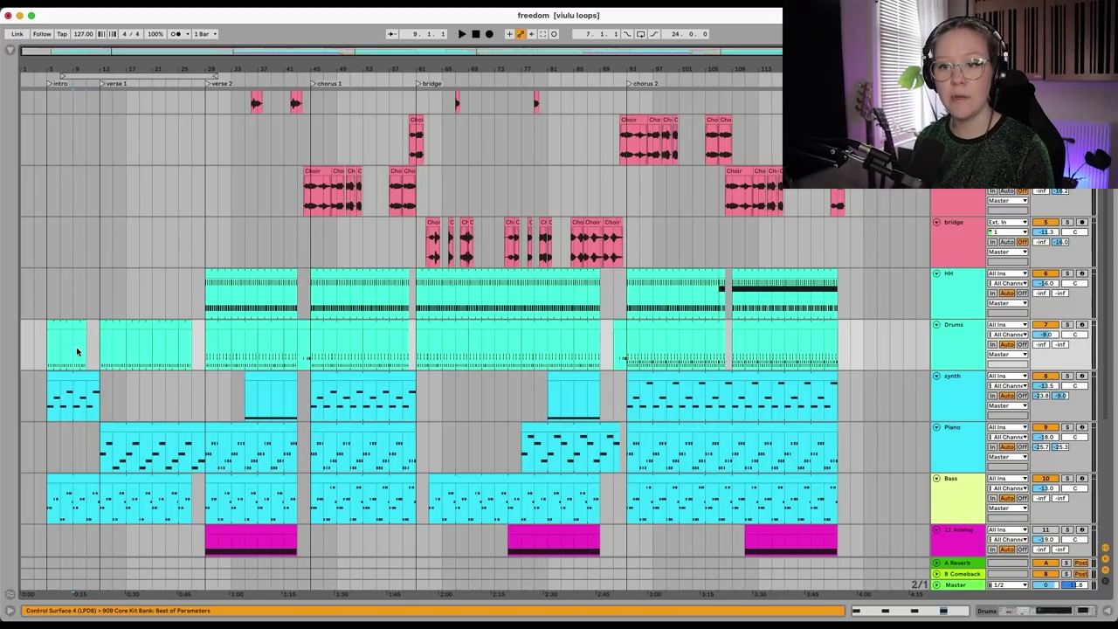
{"action": "key", "text": "space"}
{"action": "scroll", "coordinate": [76, 347], "scroll_direction": "up", "scroll_amount": 5}
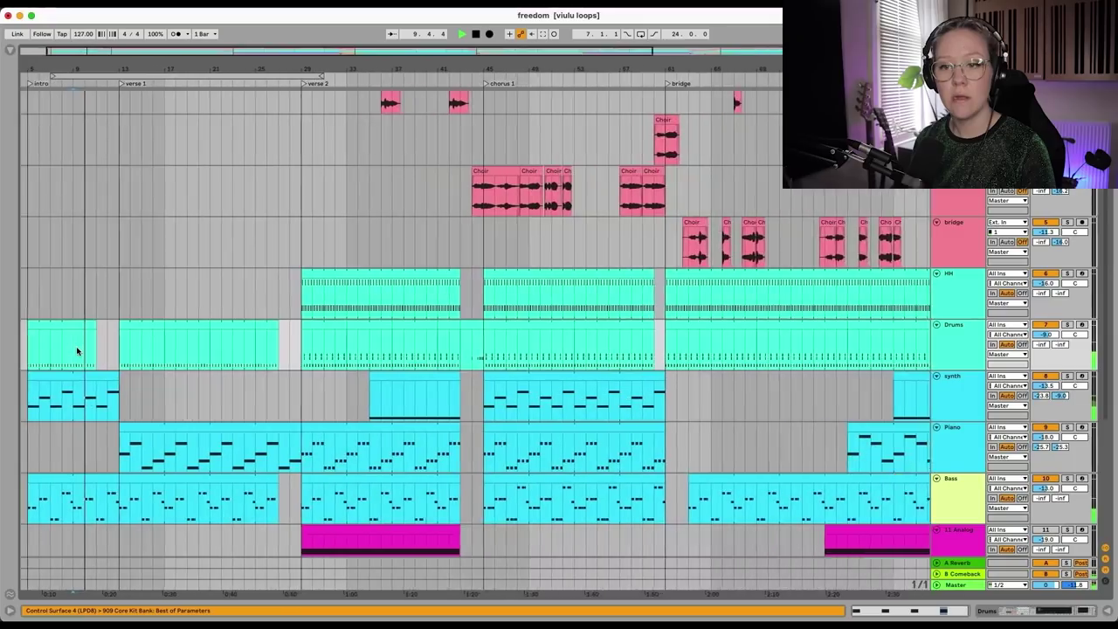
{"action": "scroll", "coordinate": [76, 347], "scroll_direction": "left", "scroll_amount": 2}
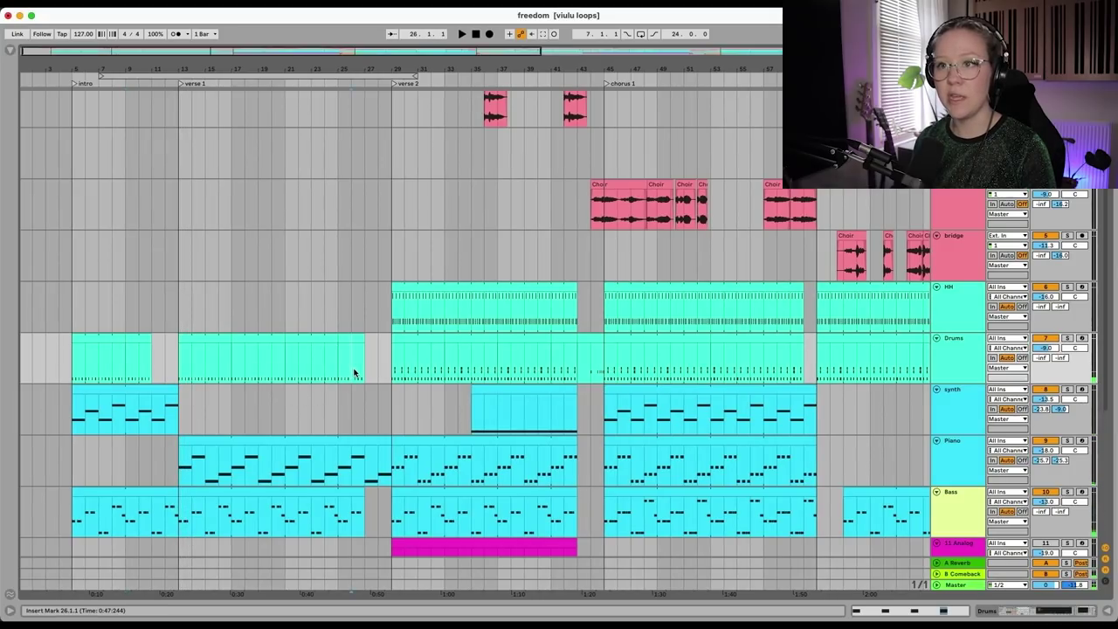
{"action": "scroll", "coordinate": [354, 373], "scroll_direction": "right", "scroll_amount": 5}
{"action": "scroll", "coordinate": [353, 373], "scroll_direction": "up", "scroll_amount": 1}
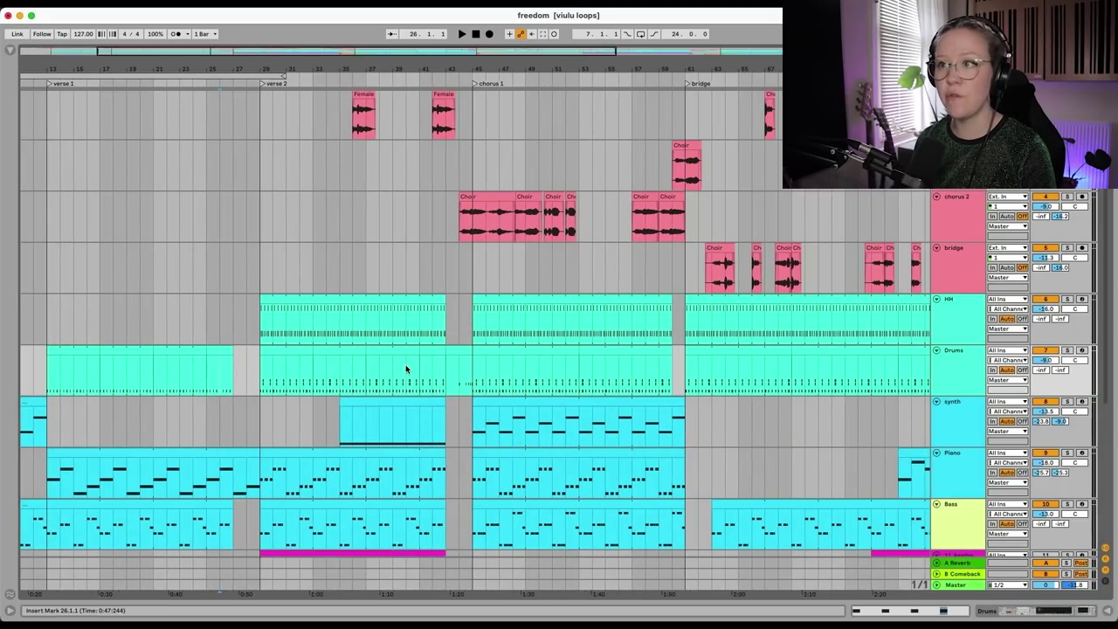
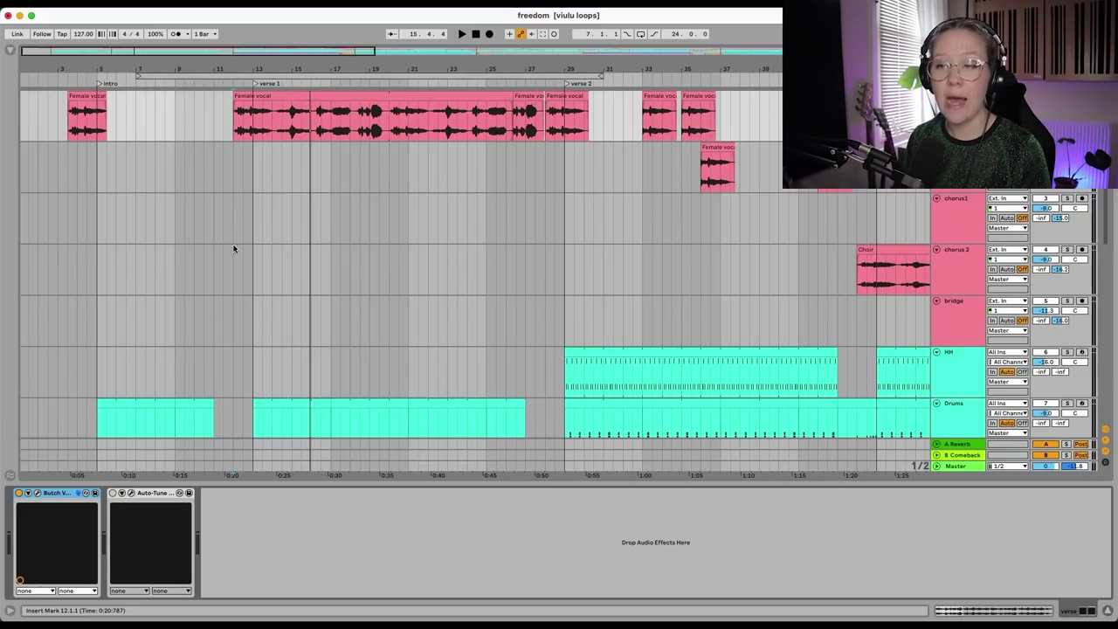
Play the verse 1 vocal, enable Auto-Tune EFX on the verse track, and examine its settings in the plug-in window
{"action": "key", "text": "space"}
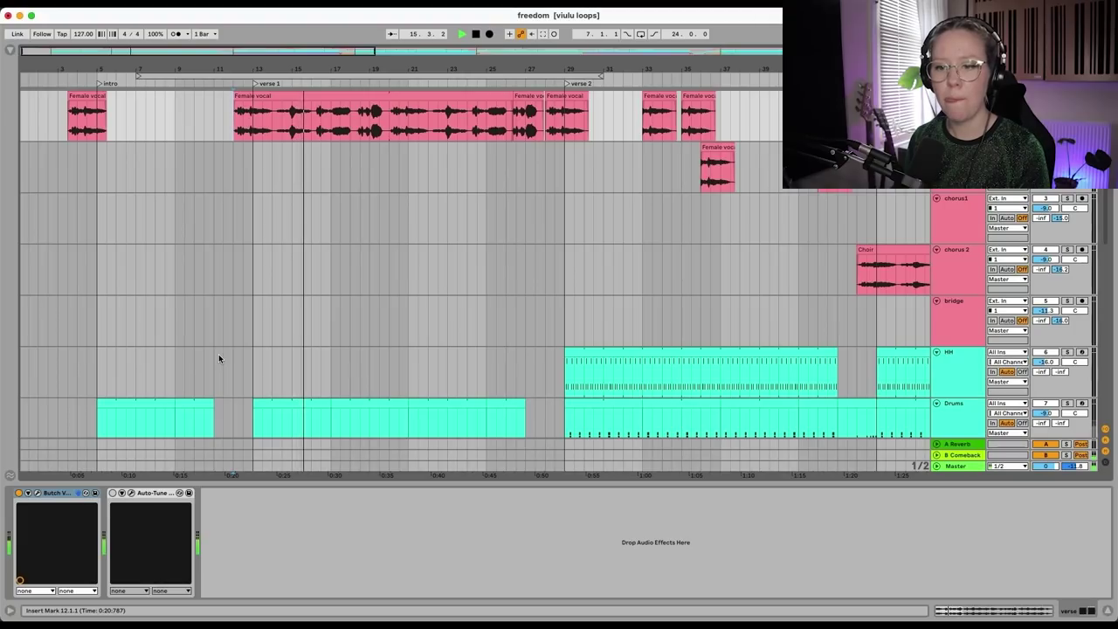
{"action": "key", "text": "space"}
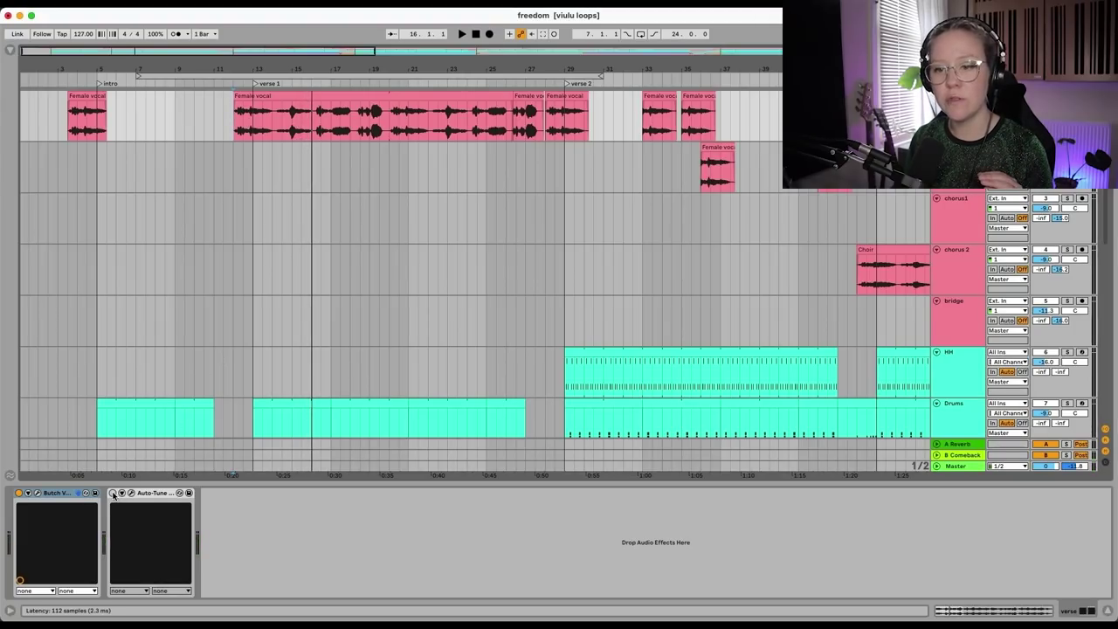
{"action": "left_click", "coordinate": [132, 492]}
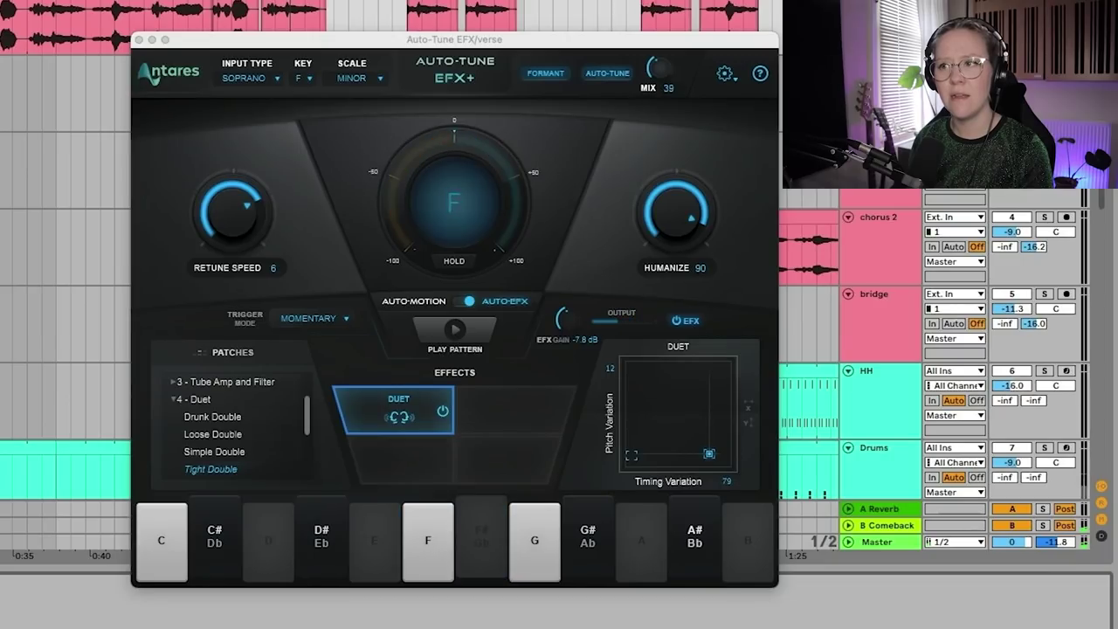
{"action": "left_click", "coordinate": [138, 41]}
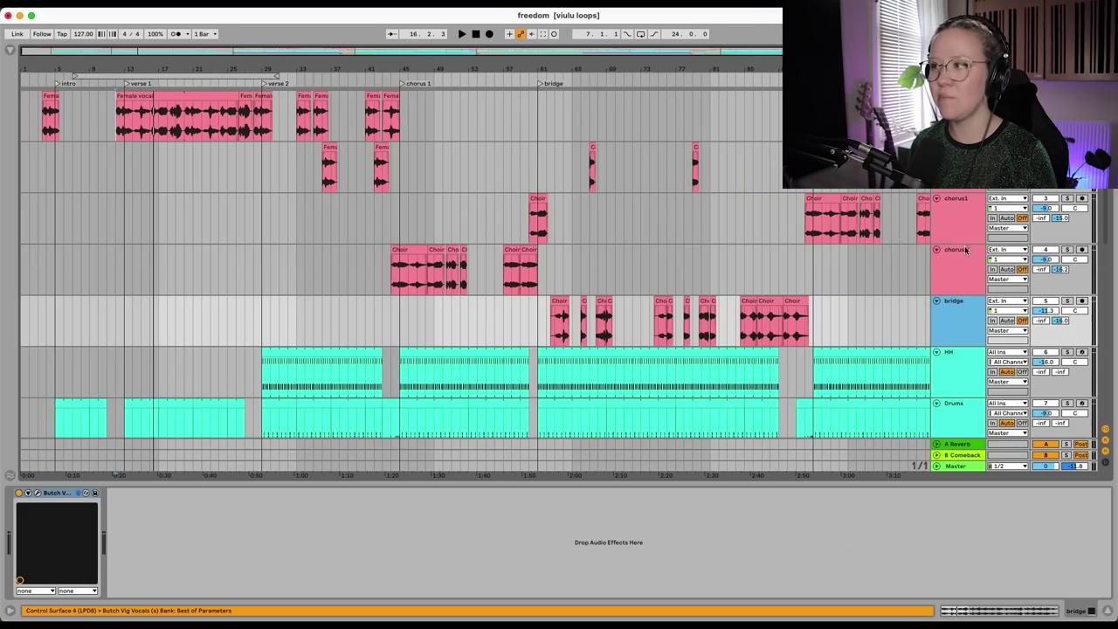
Compare the effect chains on the chorus 2, chorus1 and verse vocal tracks
{"action": "left_click", "coordinate": [965, 250]}
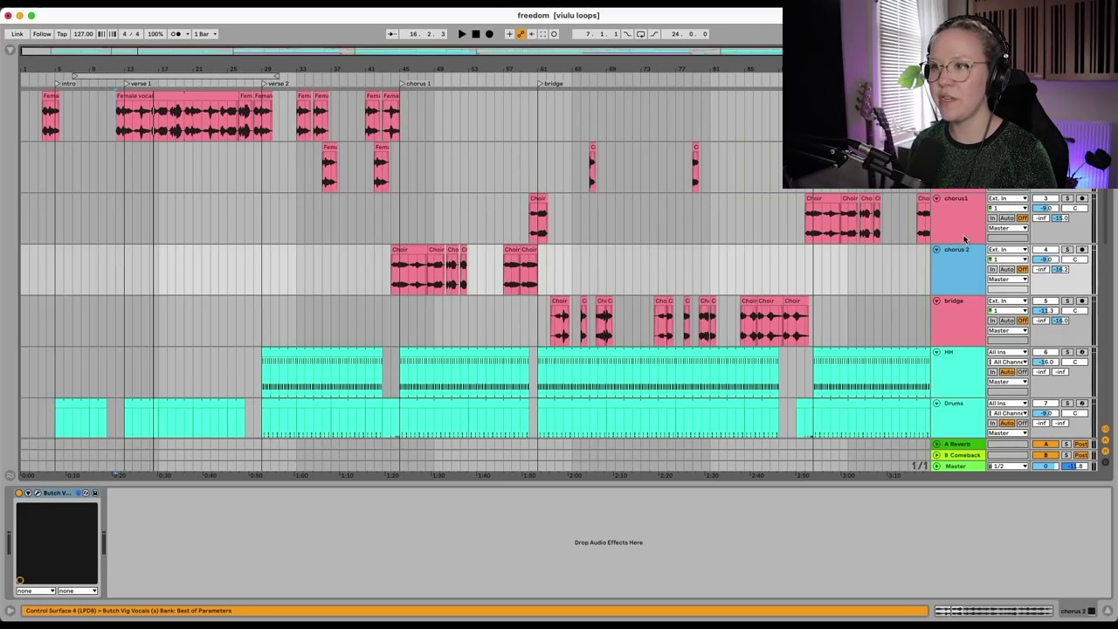
{"action": "left_click", "coordinate": [962, 199]}
{"action": "left_click", "coordinate": [1002, 189]}
{"action": "left_click", "coordinate": [969, 97]}
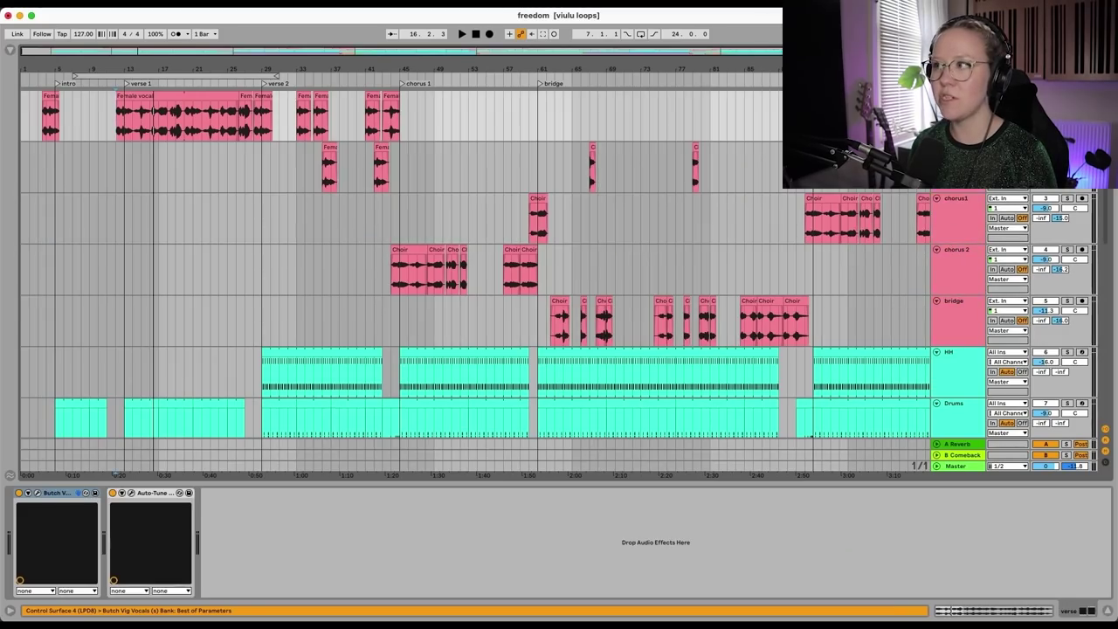
{"action": "left_click", "coordinate": [151, 493]}
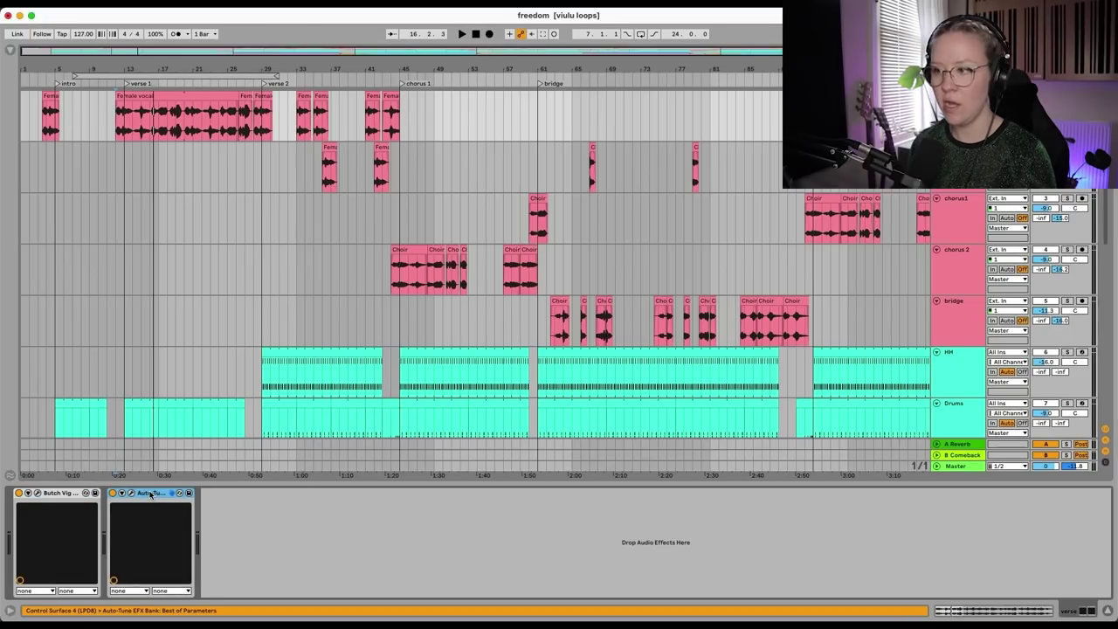
{"action": "left_click", "coordinate": [954, 272]}
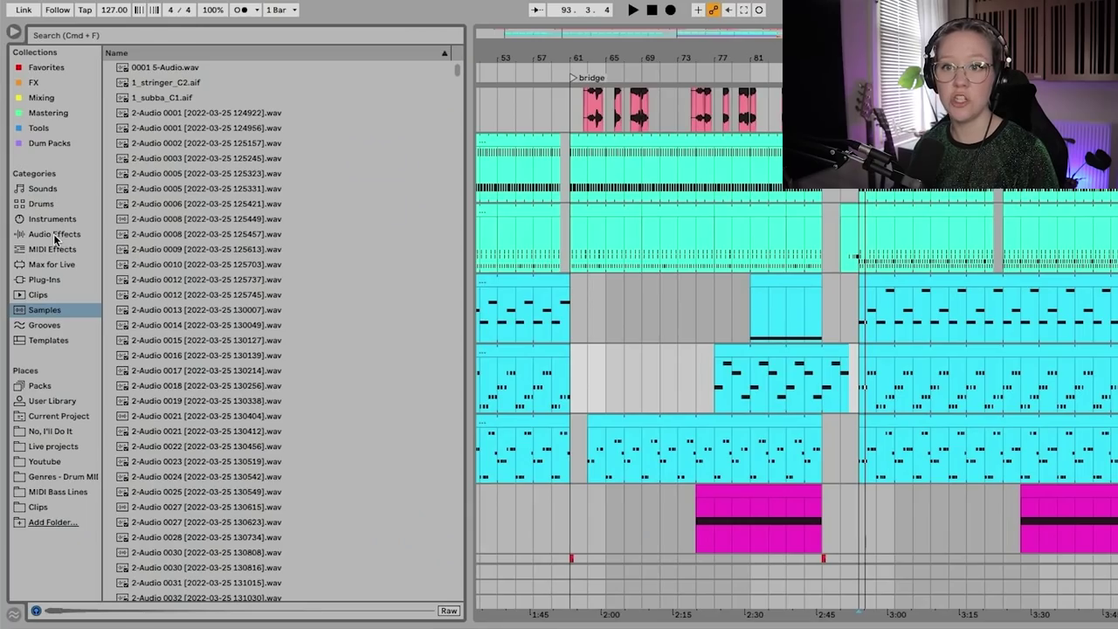
Insert the Shifter audio effect between Upright Piano and Auto Filter on the Piano track, and enable Wide with a 7 ct spread
{"action": "left_click", "coordinate": [55, 236]}
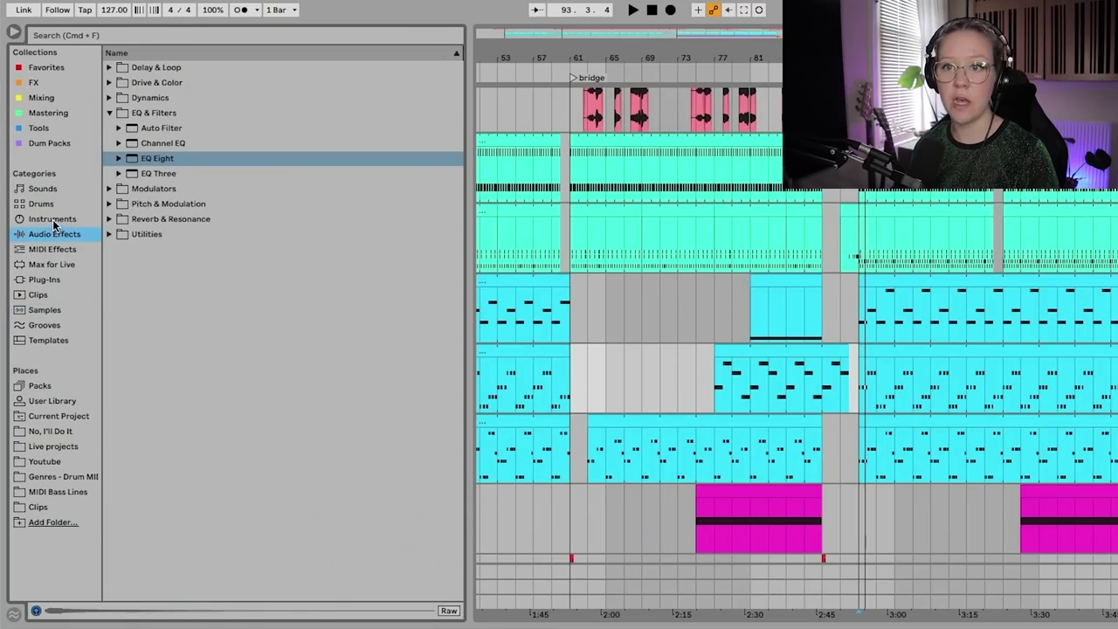
{"action": "left_click", "coordinate": [110, 114]}
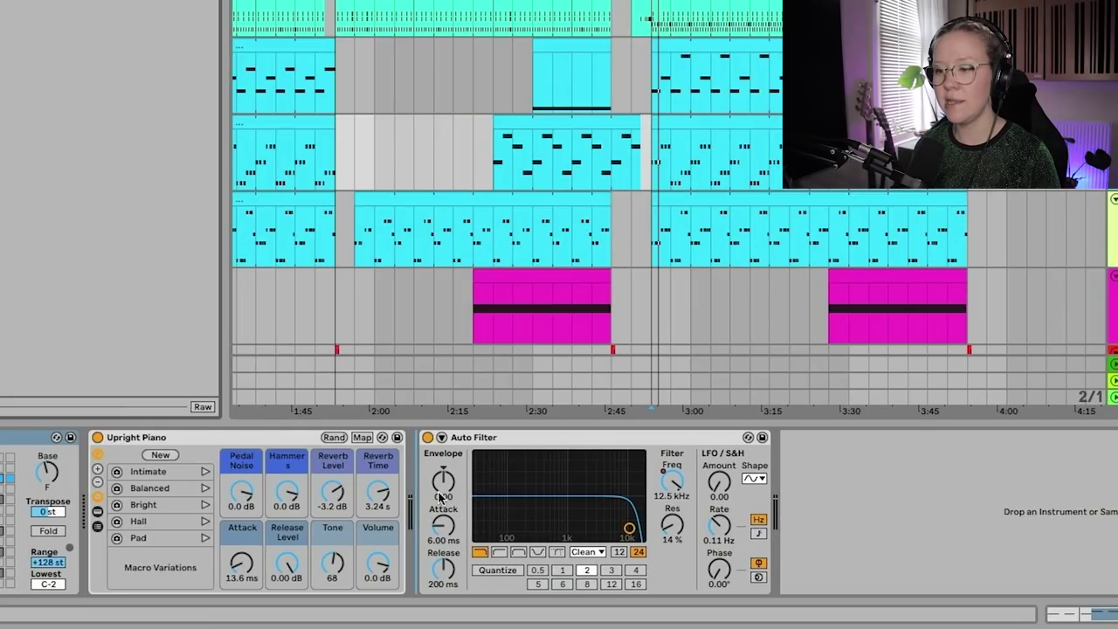
{"action": "left_click_drag", "start_coordinate": [438, 494], "coordinate": [438, 493]}
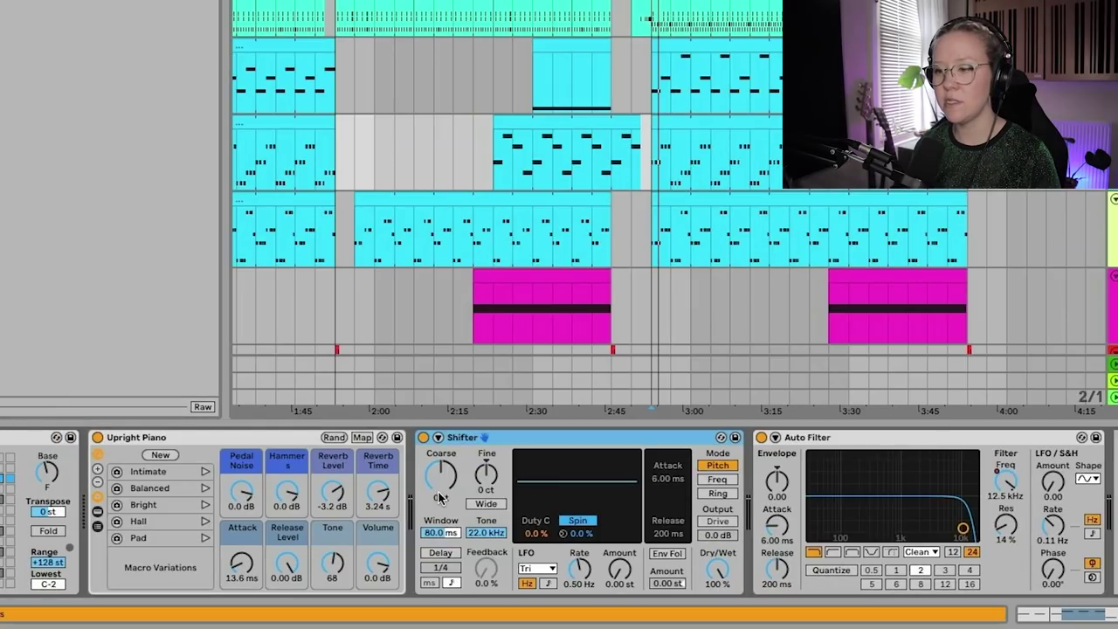
{"action": "left_click", "coordinate": [486, 505]}
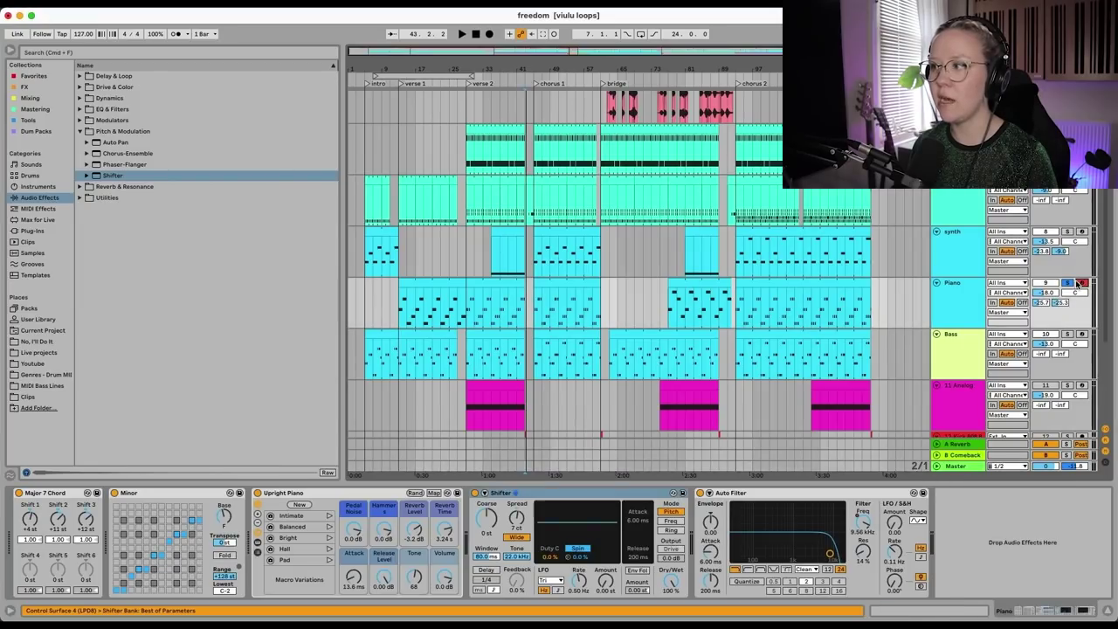
Unsolo the Piano track and play the verse 1 piano in the full mix
{"action": "left_click", "coordinate": [1068, 283]}
{"action": "left_click", "coordinate": [404, 302]}
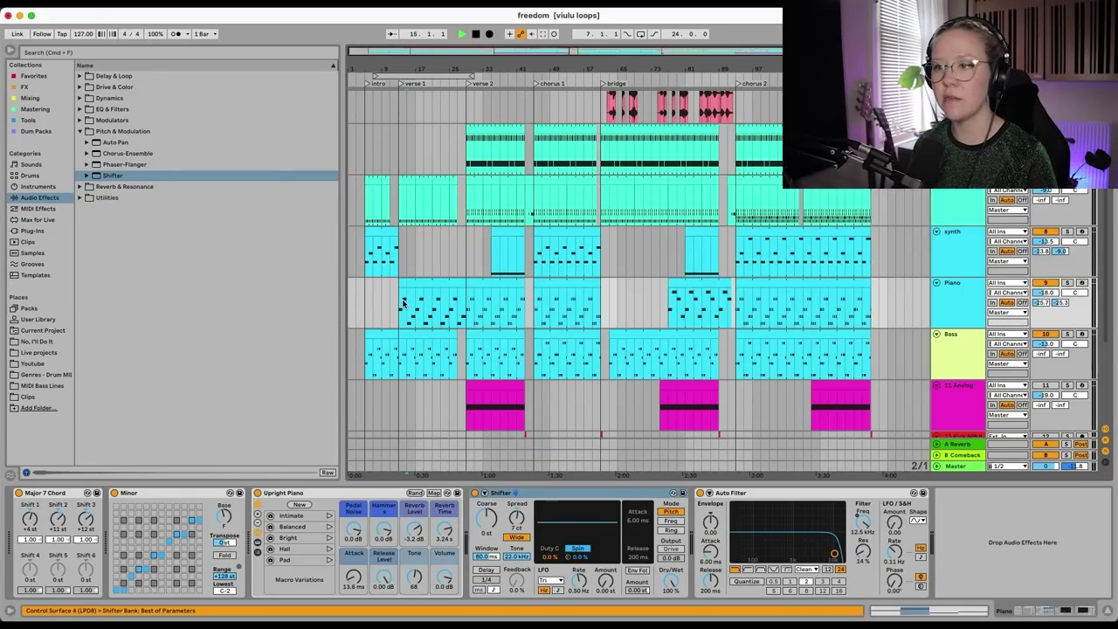
{"action": "key", "text": "space"}
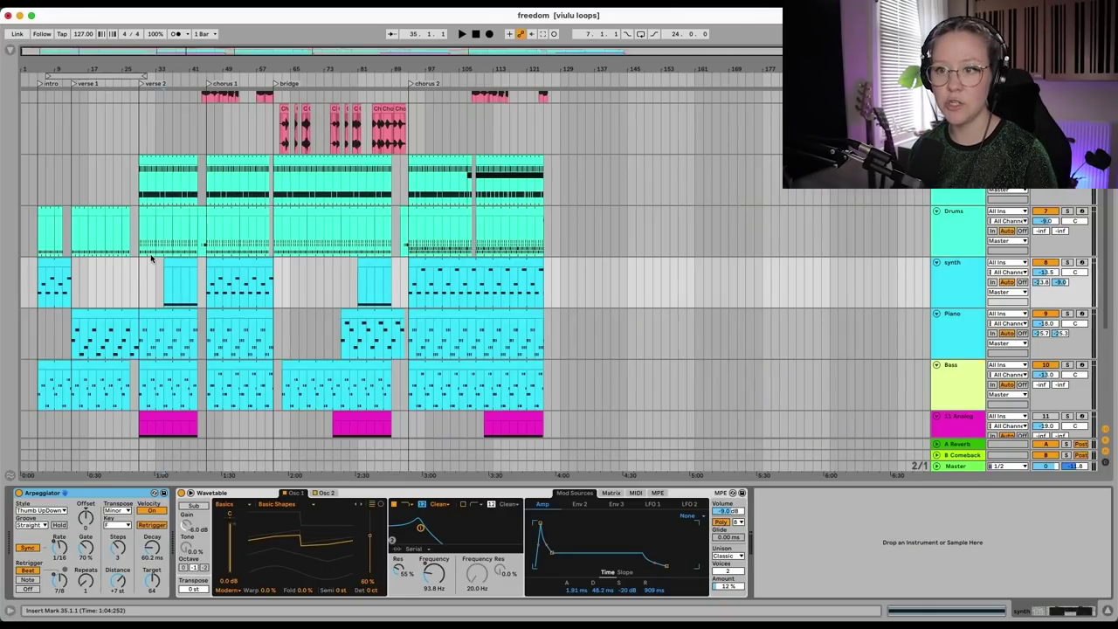
Show the automation lanes to examine the synth's Wavetable filter frequency curve, and unsolo the synth track
{"action": "scroll", "coordinate": [152, 257], "scroll_direction": "up", "scroll_amount": 8}
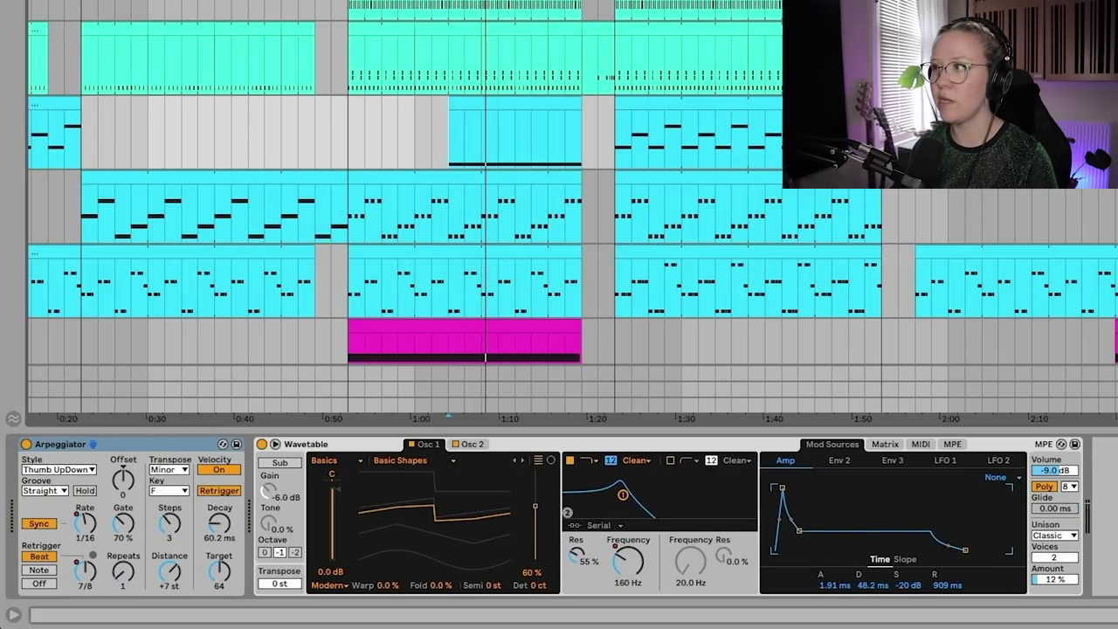
{"action": "key", "text": "a"}
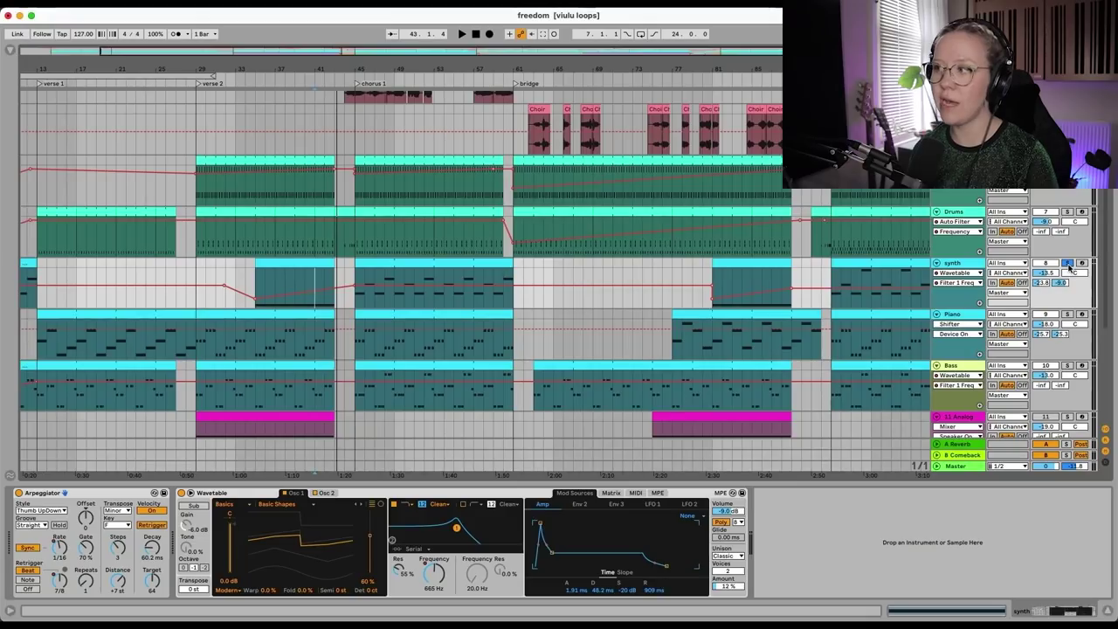
{"action": "left_click", "coordinate": [1068, 263]}
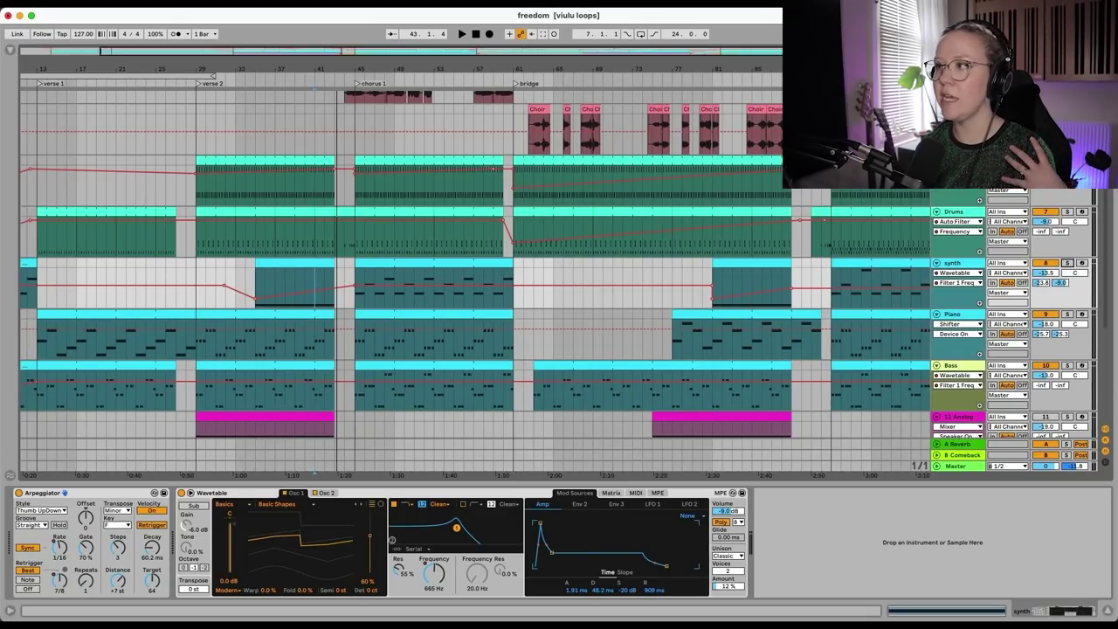
{"action": "scroll", "coordinate": [855, 309], "scroll_direction": "down", "scroll_amount": 5}
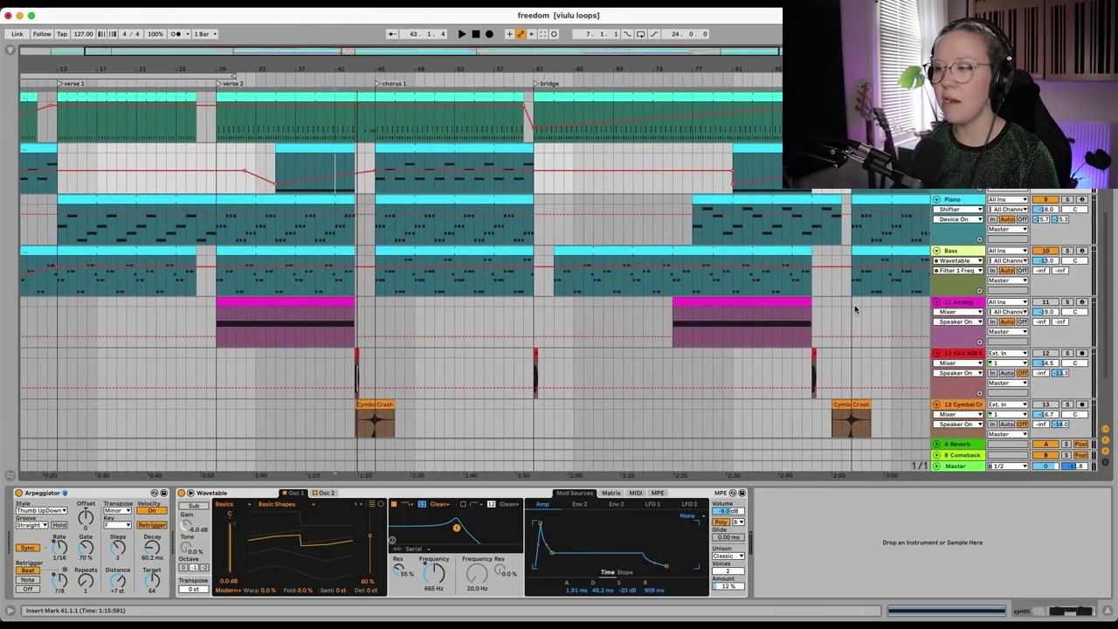
Examine the Analog track's instrument and Auto Filter, and play its verse 2 clip from bar 36
{"action": "left_click", "coordinate": [961, 306]}
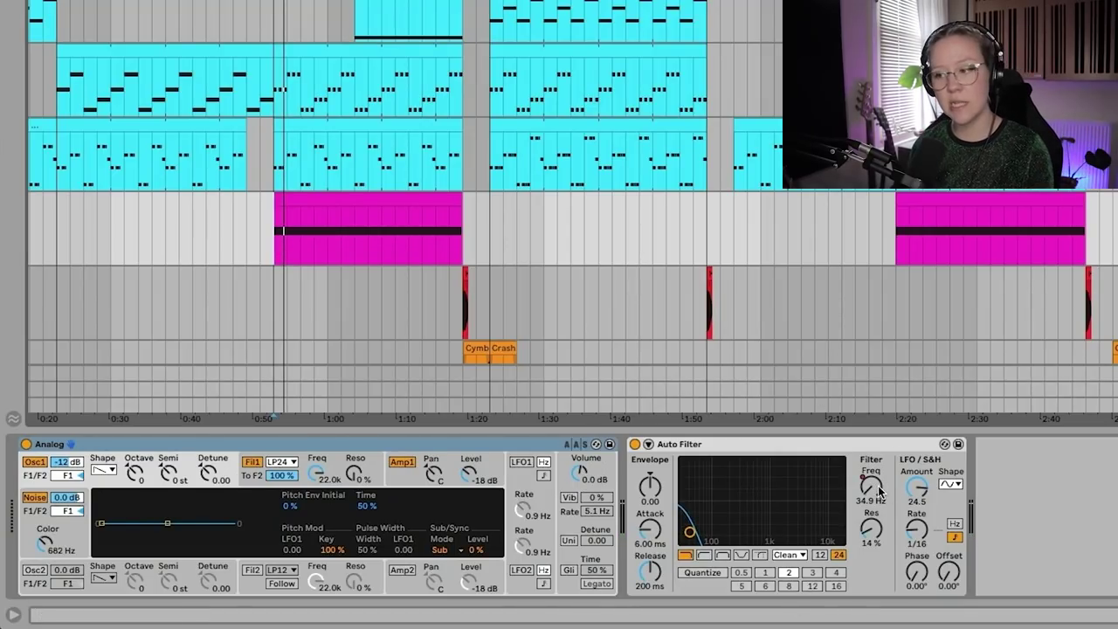
{"action": "left_click", "coordinate": [368, 250]}
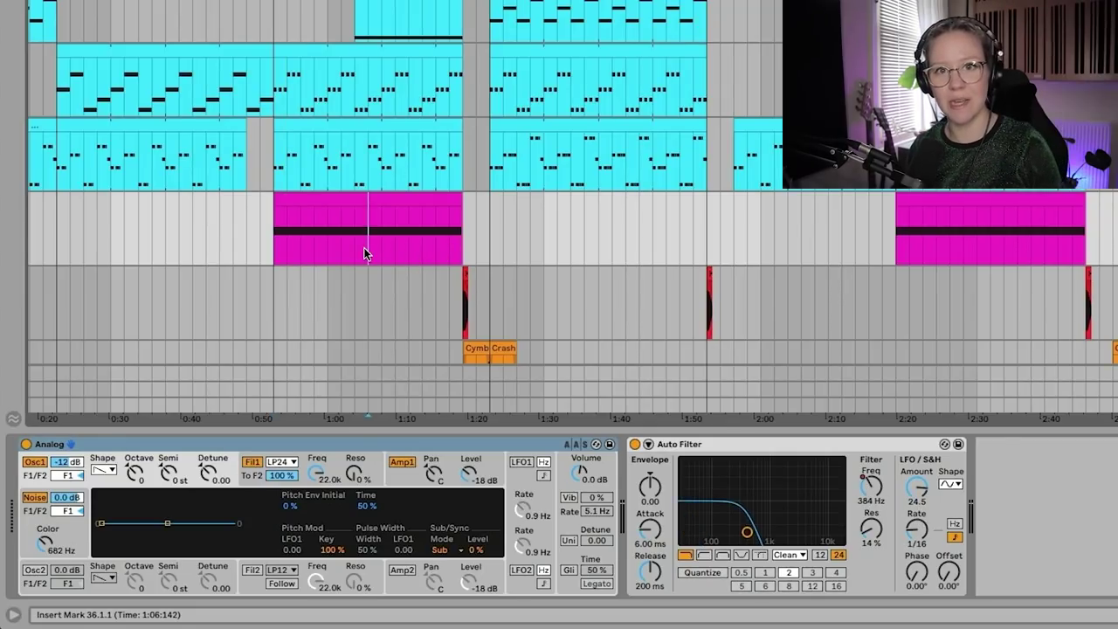
{"action": "key", "text": "space"}
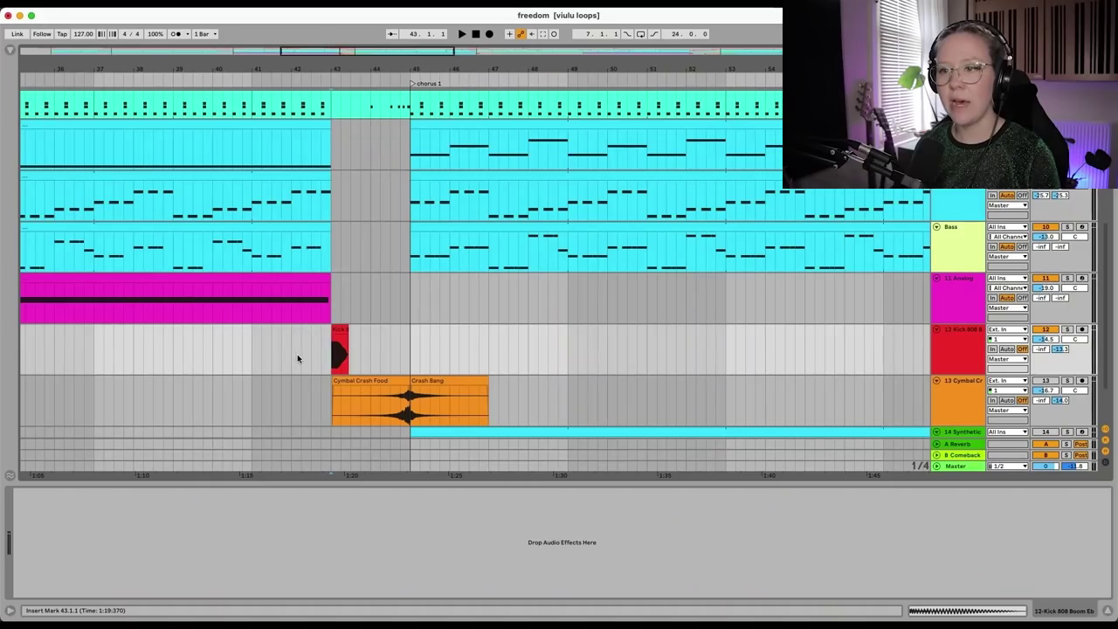
Play the end of verse 2 from bar 42 into the Kick 808 hit before chorus 1
{"action": "left_click", "coordinate": [298, 354]}
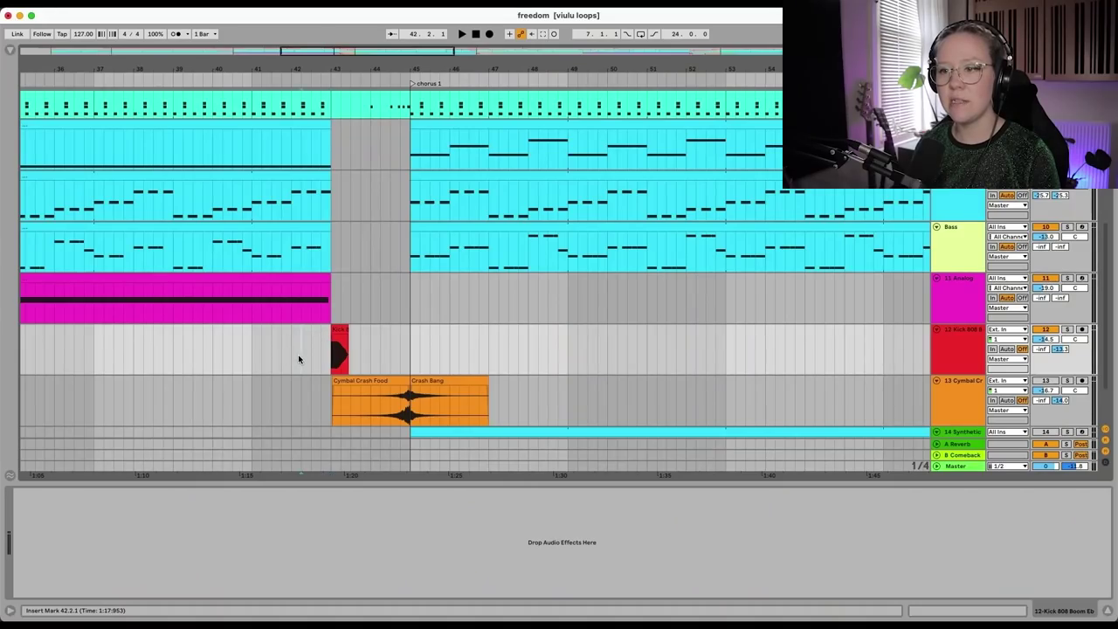
{"action": "key", "text": "space"}
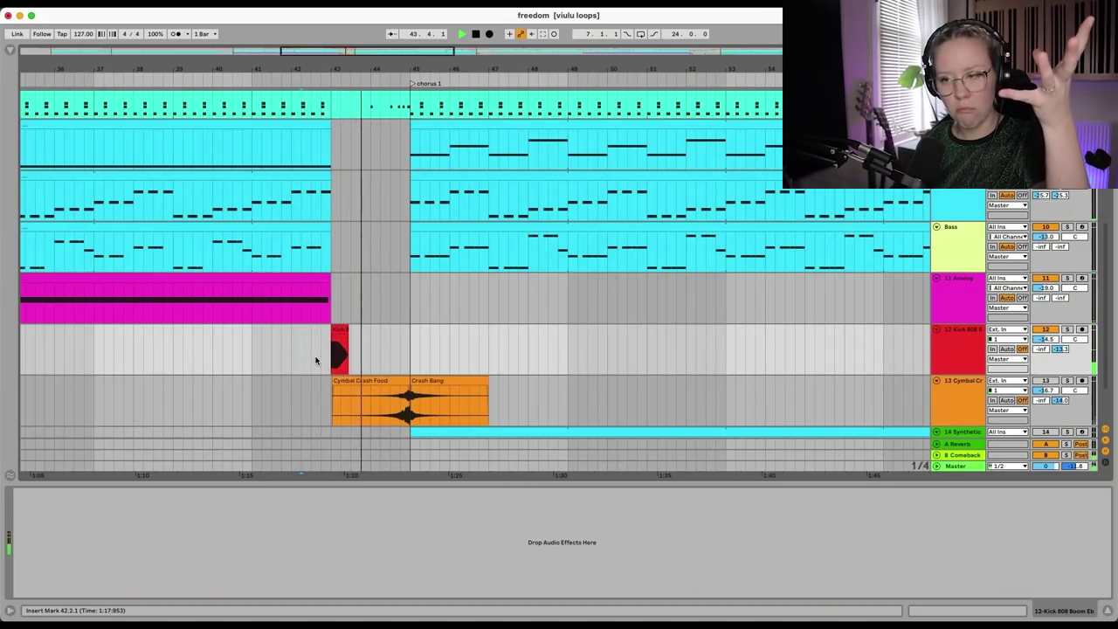
{"action": "key", "text": "space"}
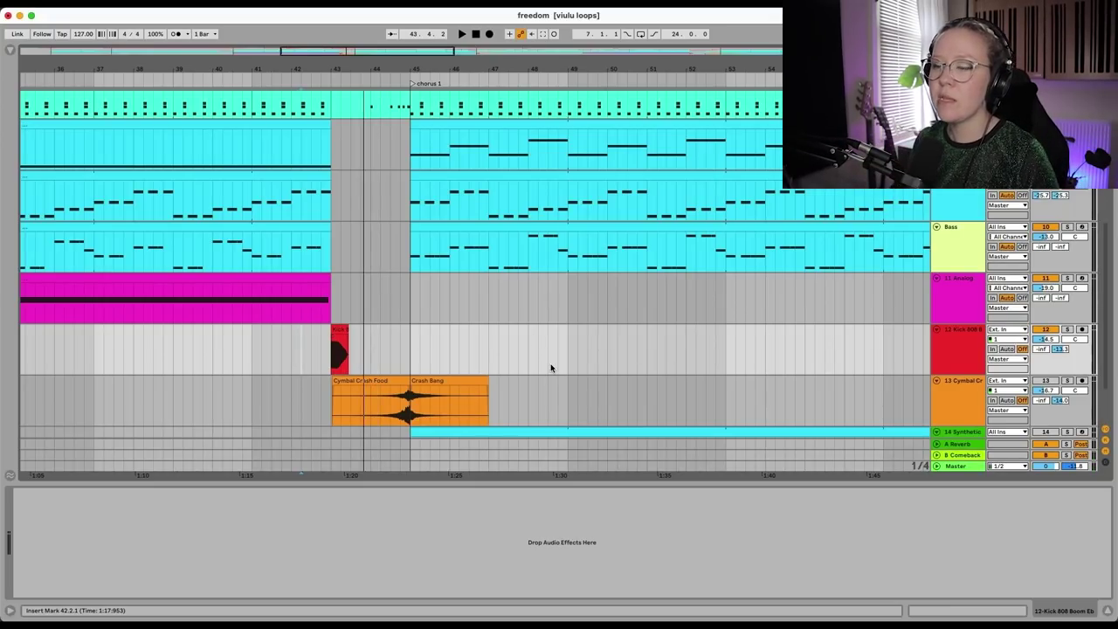
Play the final Kick 808 hit at bar 125, at the end of chorus 2
{"action": "key", "text": "minus"}
{"action": "key", "text": "minus"}
{"action": "key", "text": "minus"}
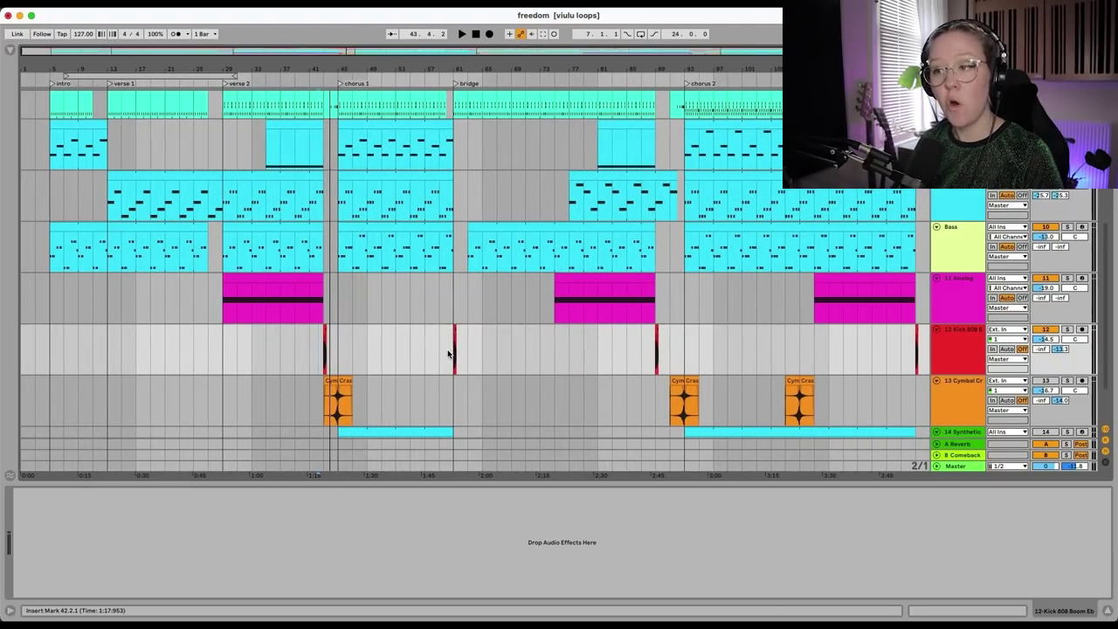
{"action": "scroll", "coordinate": [504, 343], "scroll_direction": "right", "scroll_amount": 5}
{"action": "scroll", "coordinate": [656, 342], "scroll_direction": "up", "scroll_amount": 2}
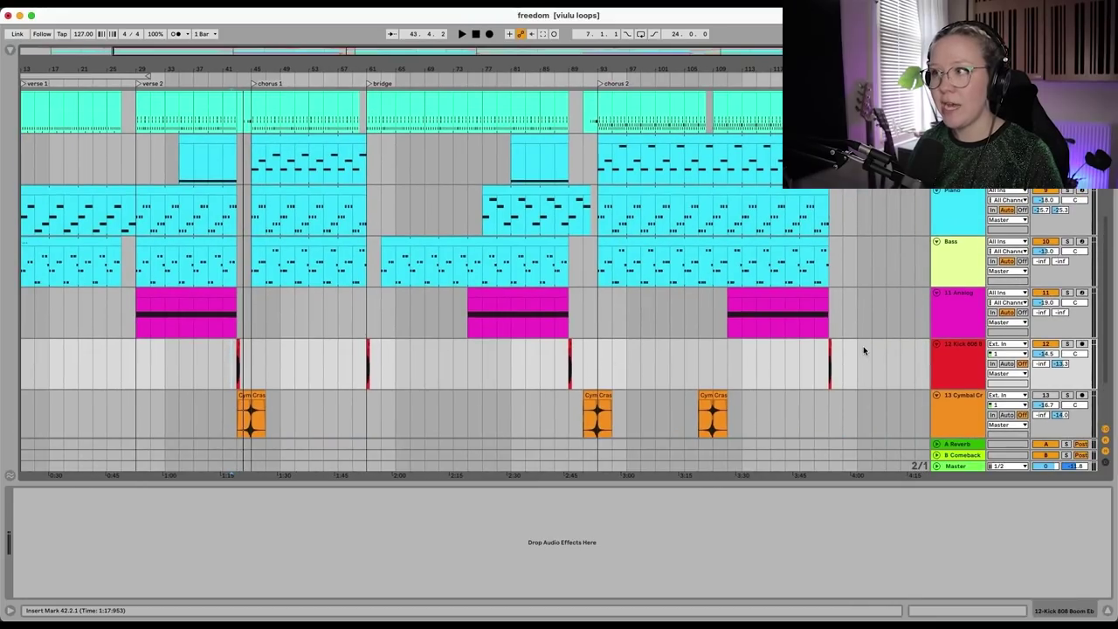
{"action": "left_click", "coordinate": [830, 362]}
{"action": "key", "text": "space"}
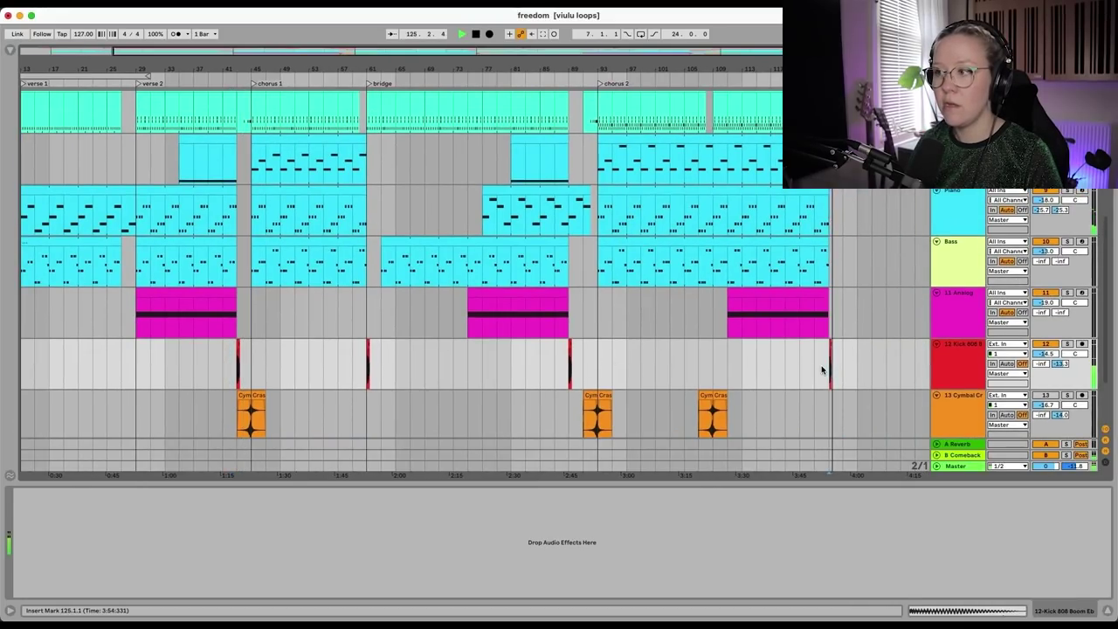
{"action": "key", "text": "space"}
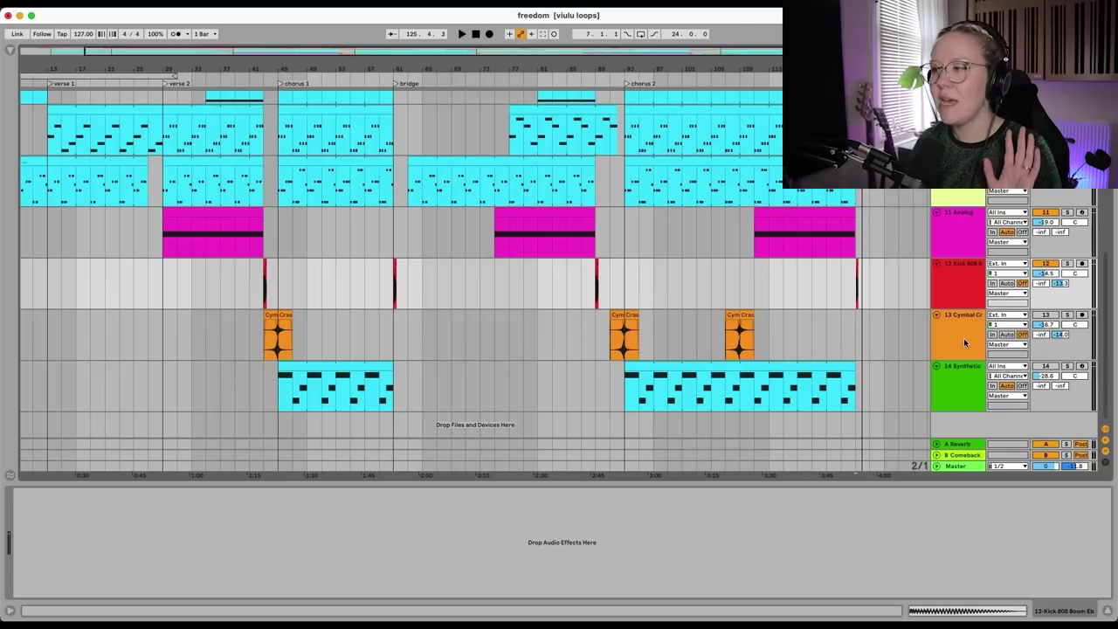
Activate the Cymbal Crash track and inspect its Cymbal Crash Food and Crash Bang clips around the start of chorus 1
{"action": "left_click", "coordinate": [963, 338]}
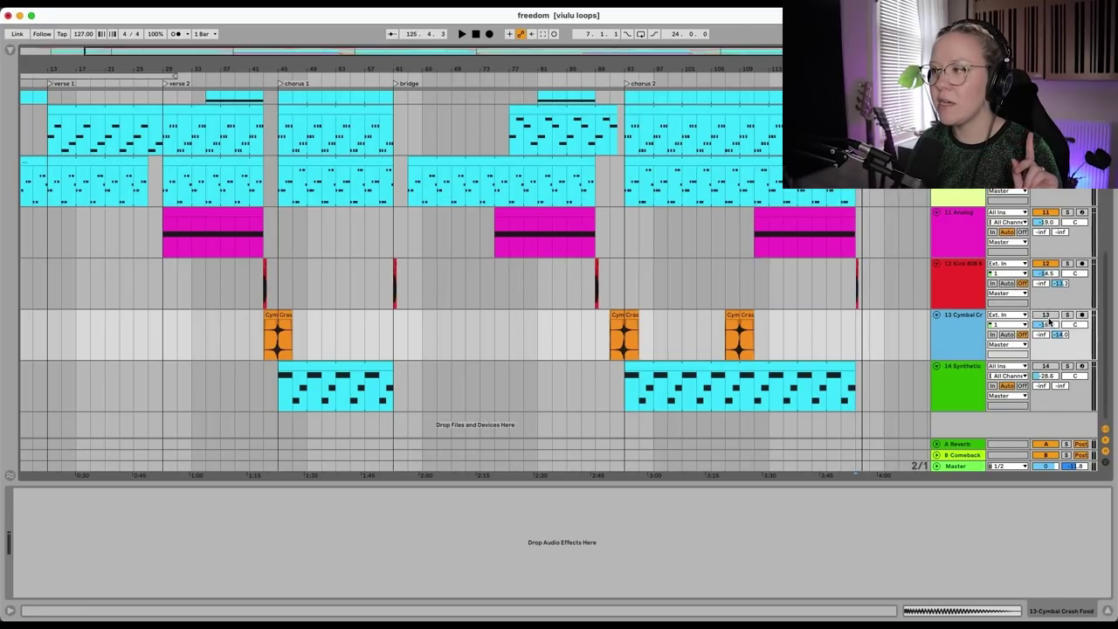
{"action": "left_click", "coordinate": [1049, 316]}
{"action": "scroll", "coordinate": [260, 323], "scroll_direction": "up", "scroll_amount": 5}
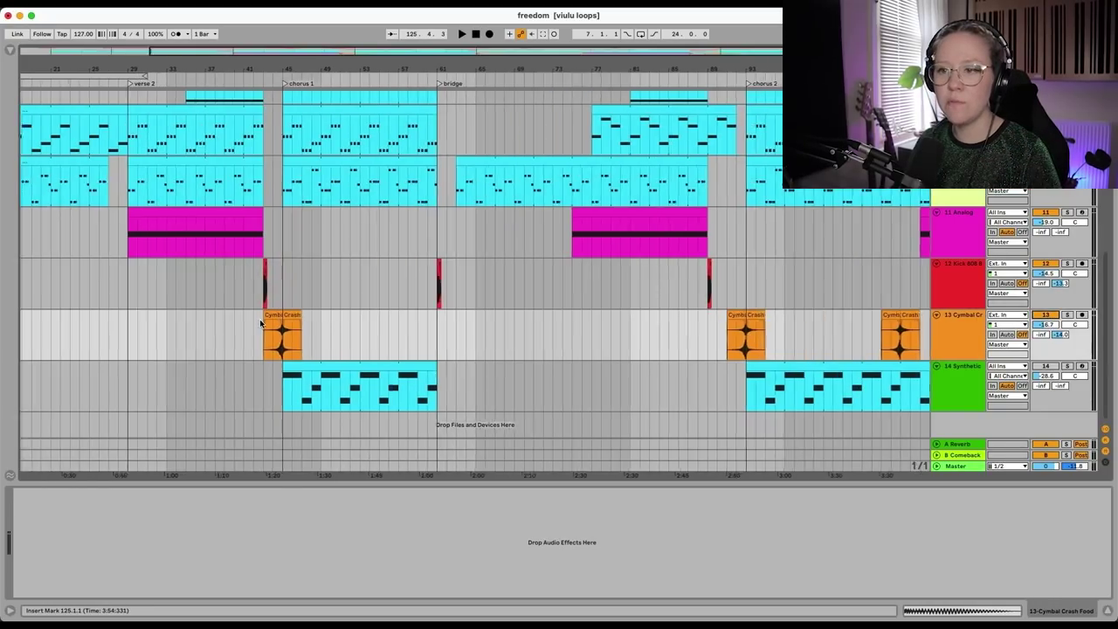
{"action": "left_click", "coordinate": [305, 317]}
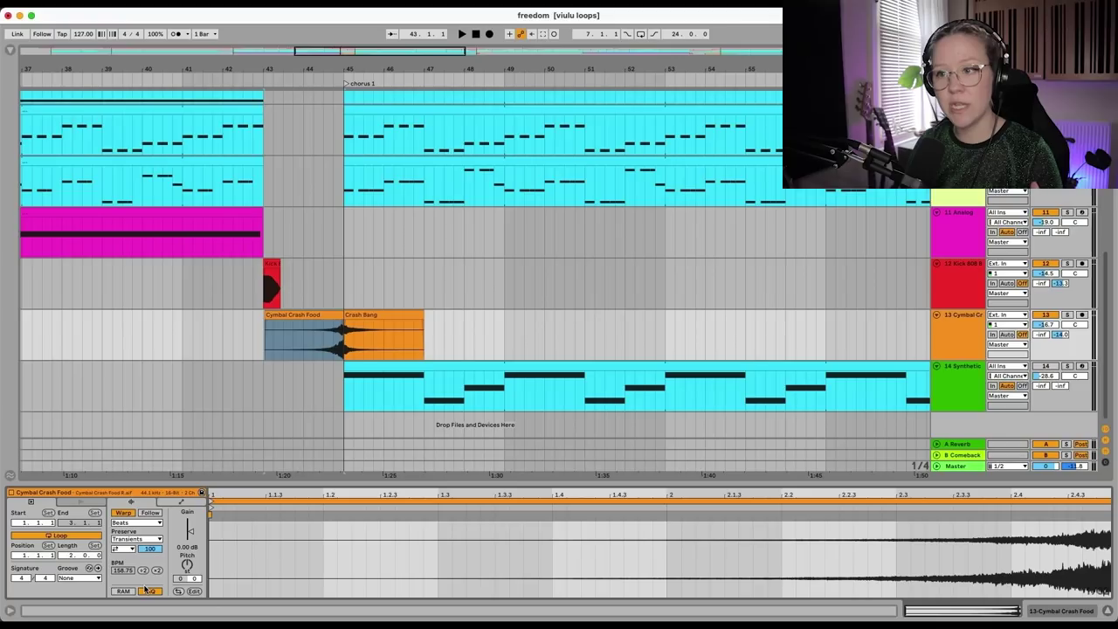
{"action": "left_click", "coordinate": [368, 314]}
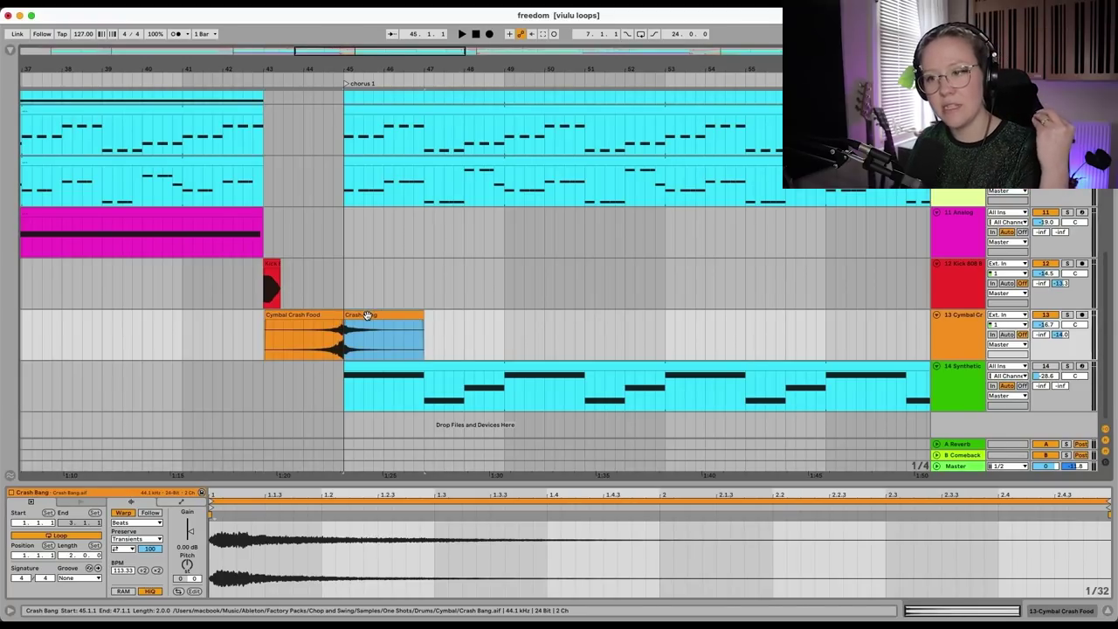
Play the Cymbal Crash Food and Crash Bang clips soloed from bar 43
{"action": "left_click", "coordinate": [266, 343]}
{"action": "key", "text": "space"}
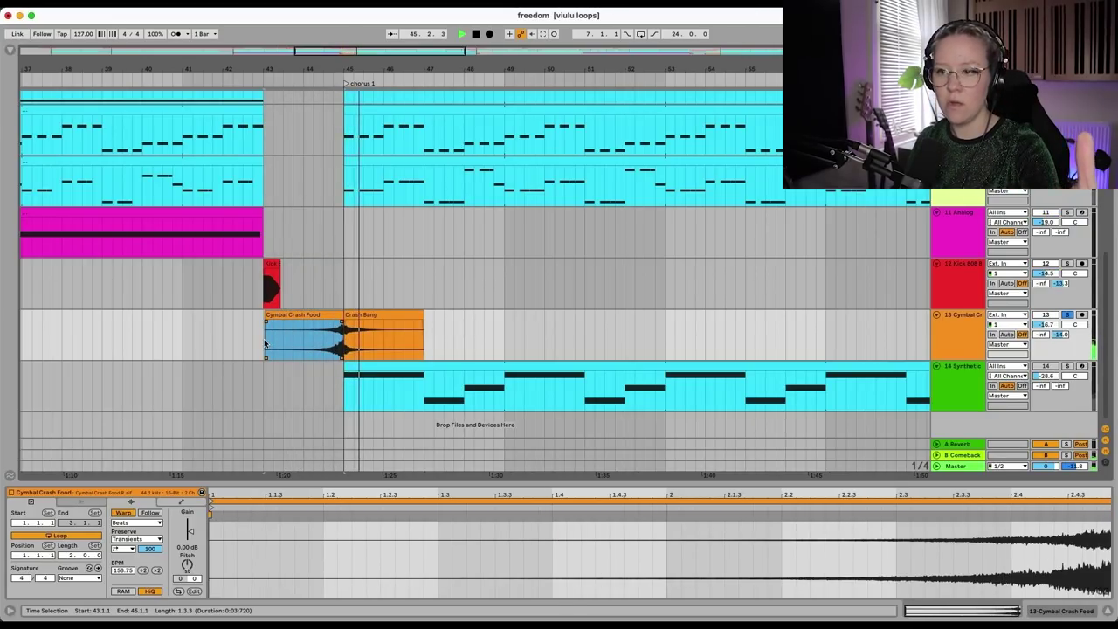
{"action": "key", "text": "space"}
Play the transition from verse 2 into chorus 1 in the full mix, starting at bar 41
{"action": "scroll", "coordinate": [526, 346], "scroll_direction": "down", "scroll_amount": 5}
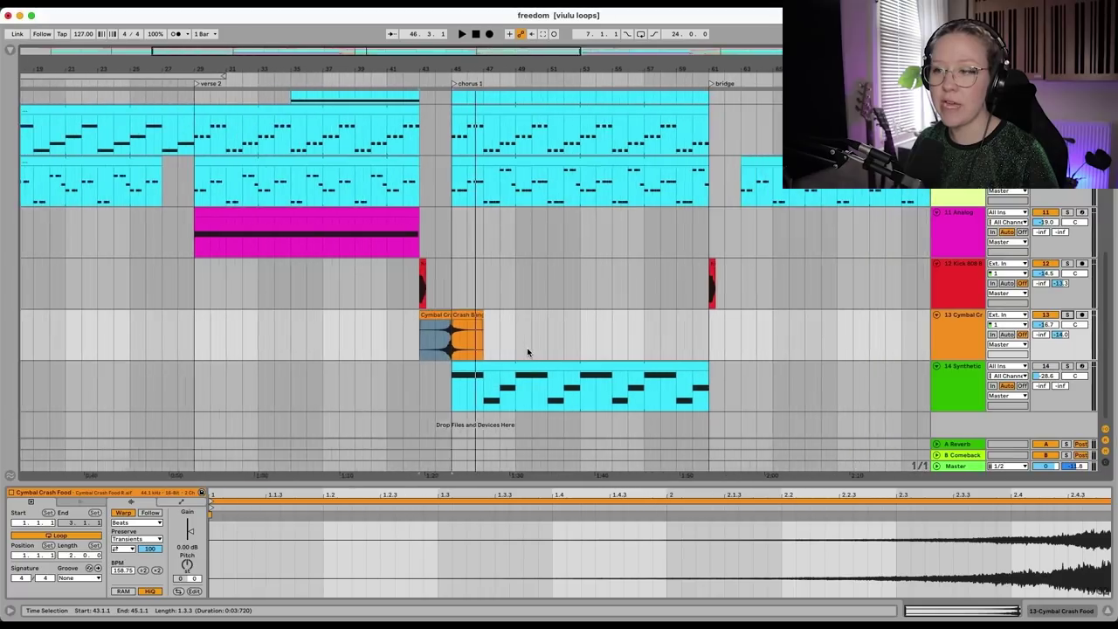
{"action": "scroll", "coordinate": [526, 346], "scroll_direction": "right", "scroll_amount": 3}
{"action": "left_click", "coordinate": [322, 344]}
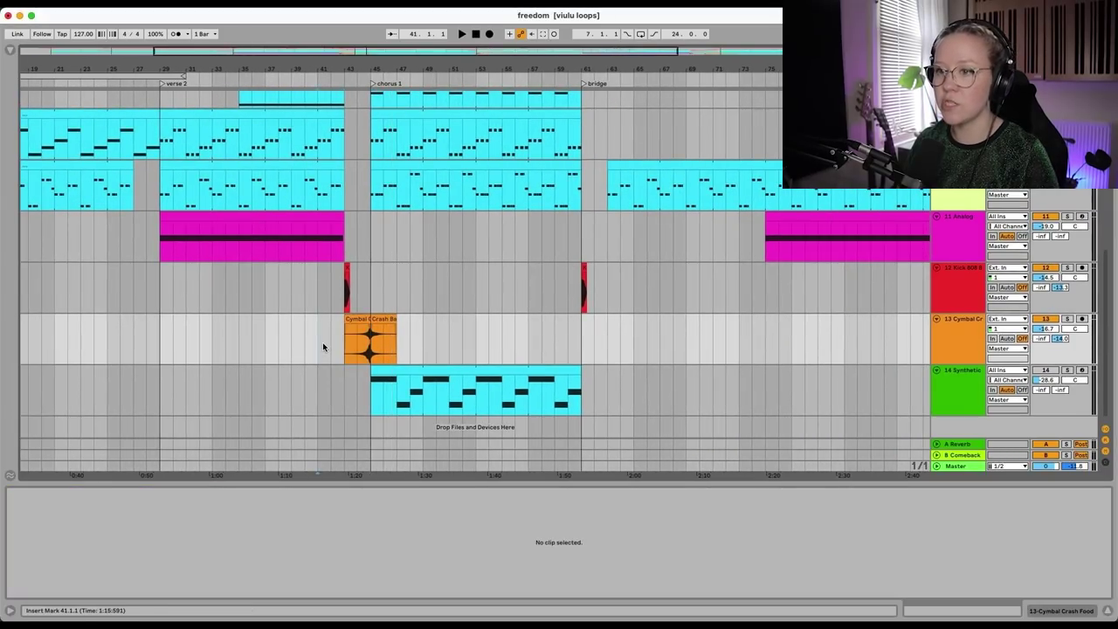
{"action": "key", "text": "space"}
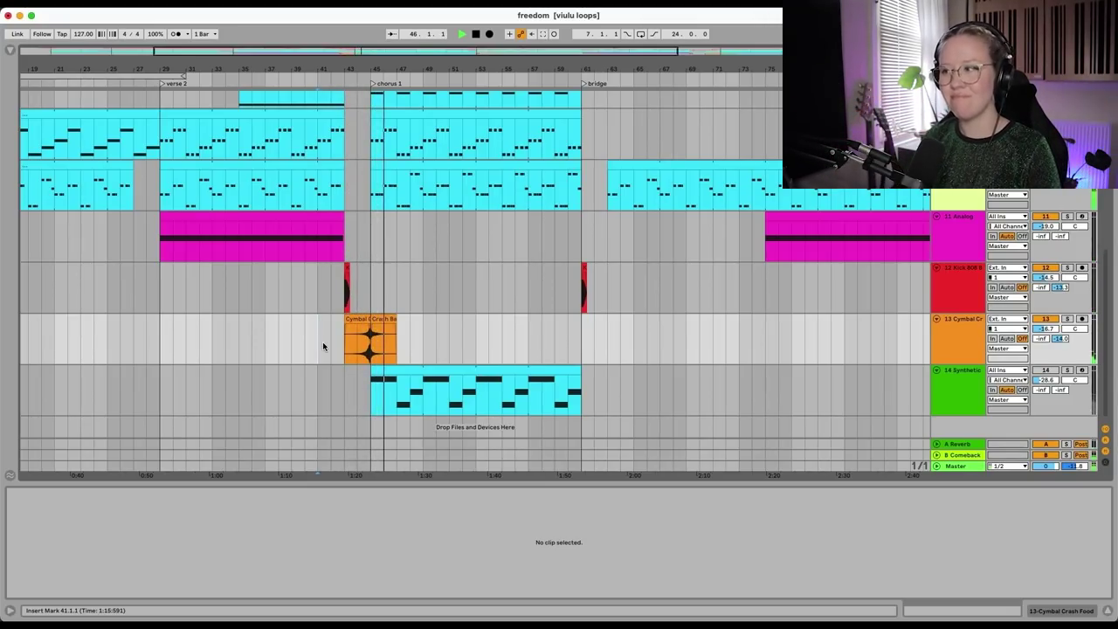
{"action": "key", "text": "space"}
Examine the Synthetic Strings track's device chain and audition its chorus 1 clip
{"action": "scroll", "coordinate": [322, 341], "scroll_direction": "up", "scroll_amount": 5}
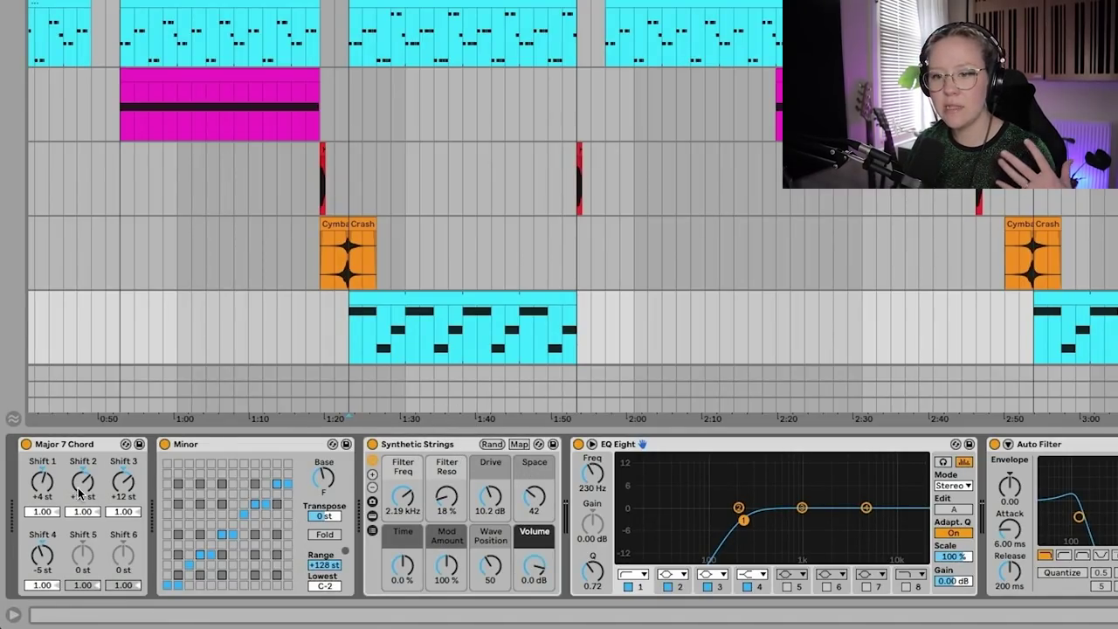
{"action": "left_click", "coordinate": [381, 310]}
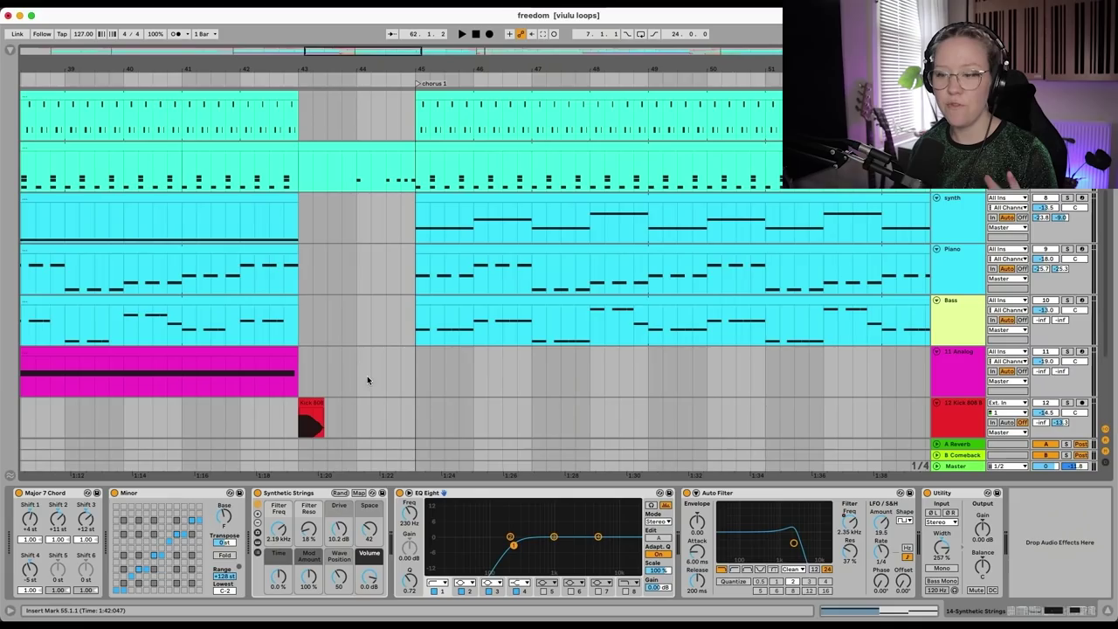
Examine the gaps in the drums and instruments before chorus 1 and the bridge, across the vocal, drum and synth tracks
{"action": "scroll", "coordinate": [366, 376], "scroll_direction": "down", "scroll_amount": 3}
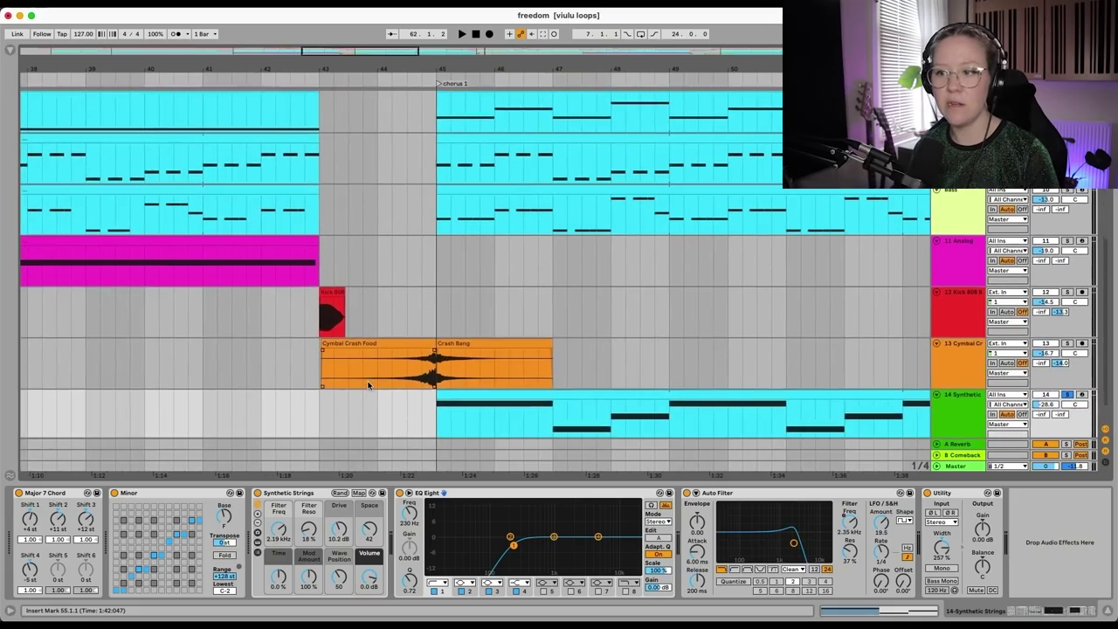
{"action": "scroll", "coordinate": [367, 381], "scroll_direction": "up", "scroll_amount": 2}
{"action": "scroll", "coordinate": [367, 383], "scroll_direction": "up", "scroll_amount": 1}
{"action": "left_click_drag", "start_coordinate": [431, 258], "coordinate": [317, 259]}
{"action": "scroll", "coordinate": [414, 366], "scroll_direction": "down", "scroll_amount": 3}
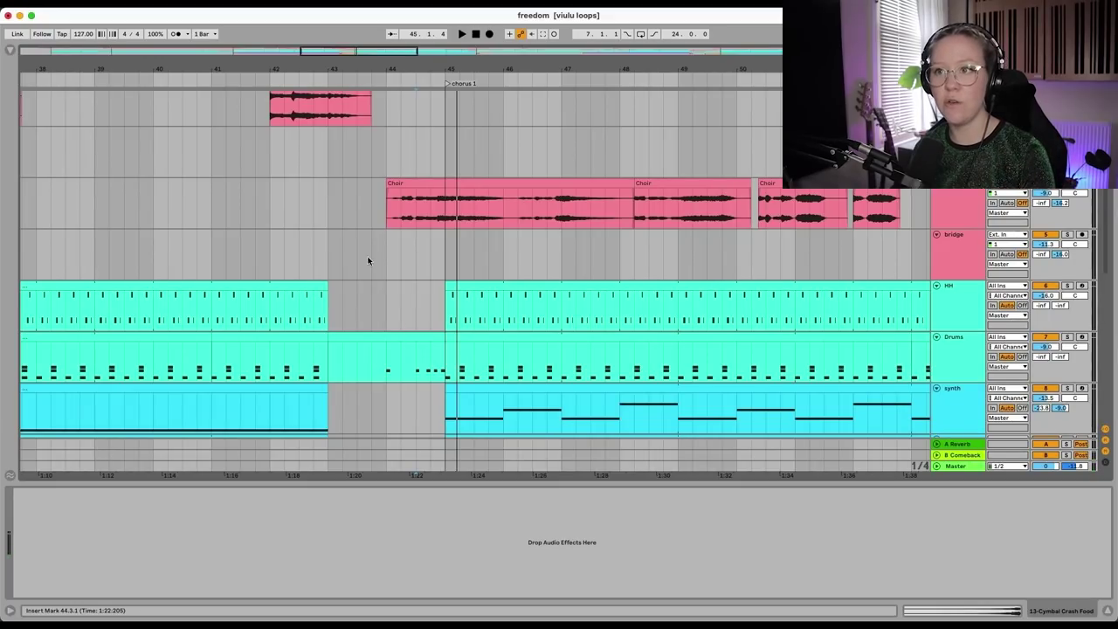
{"action": "scroll", "coordinate": [368, 260], "scroll_direction": "up", "scroll_amount": 5}
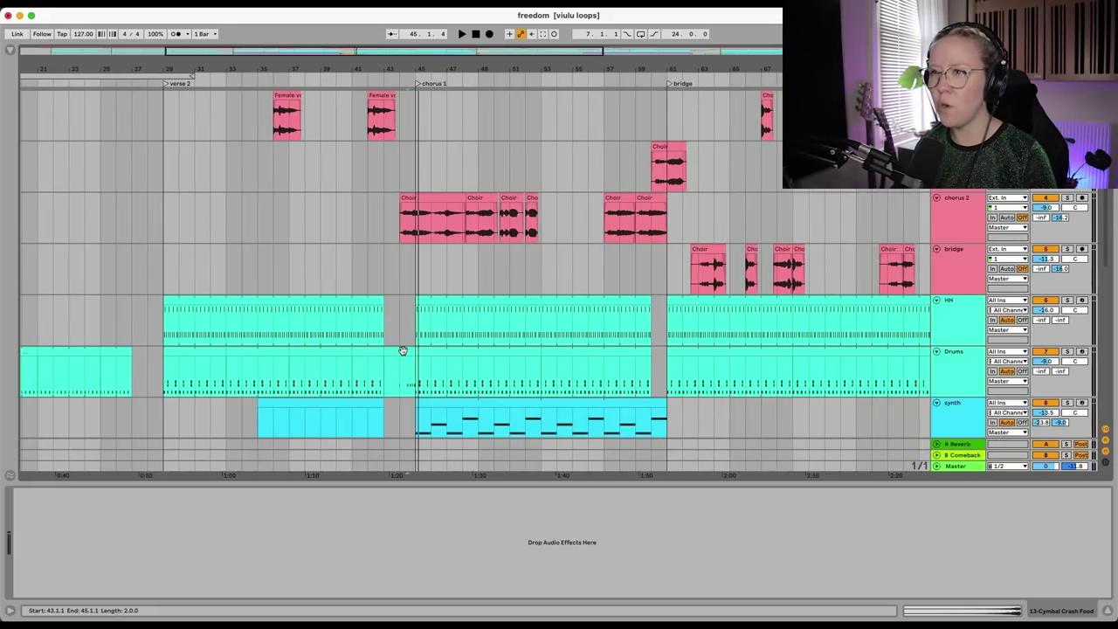
{"action": "scroll", "coordinate": [402, 351], "scroll_direction": "right", "scroll_amount": 12}
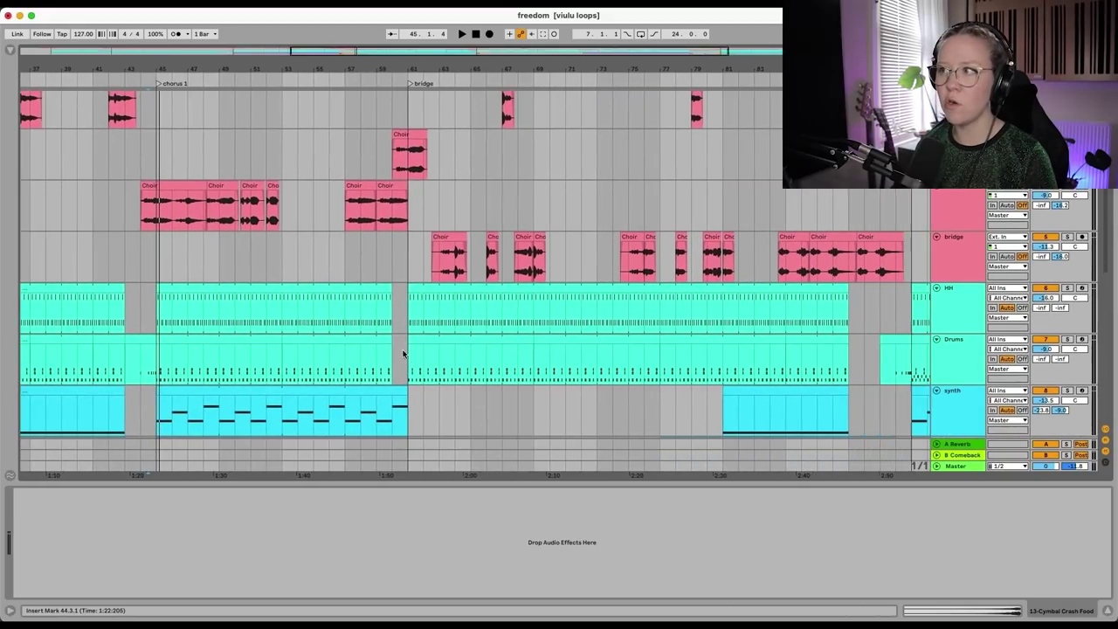
{"action": "scroll", "coordinate": [403, 350], "scroll_direction": "up", "scroll_amount": 4}
{"action": "scroll", "coordinate": [403, 351], "scroll_direction": "left", "scroll_amount": 10}
{"action": "scroll", "coordinate": [403, 350], "scroll_direction": "down", "scroll_amount": 3}
{"action": "scroll", "coordinate": [403, 350], "scroll_direction": "down", "scroll_amount": 2}
{"action": "scroll", "coordinate": [512, 287], "scroll_direction": "up", "scroll_amount": 8}
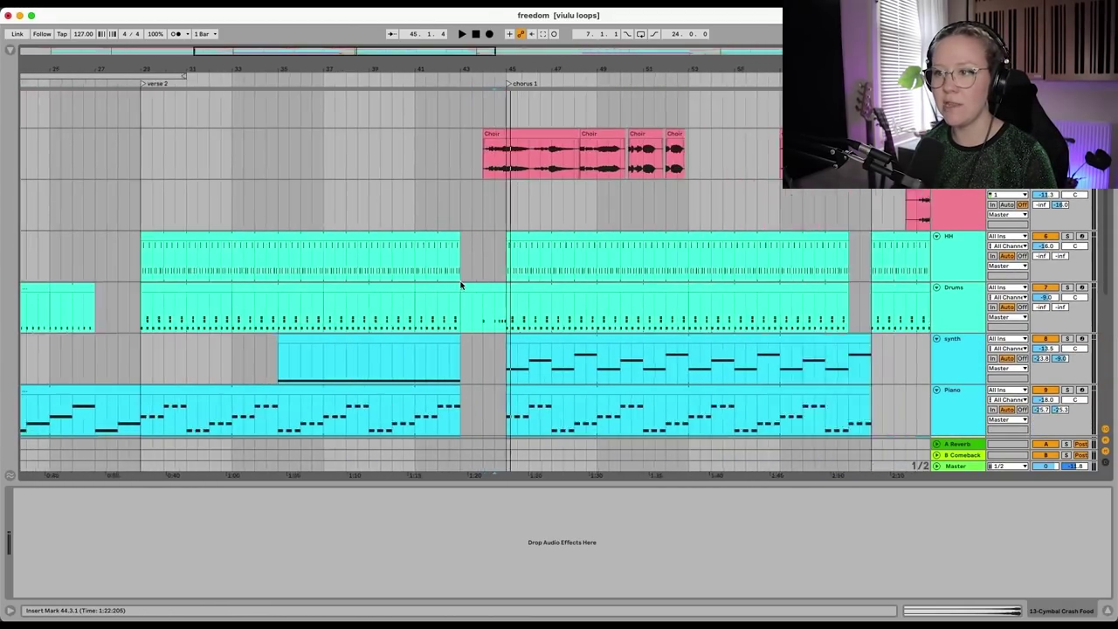
Open the Drums fill clip in the two bars before chorus 1 and enlarge the note editor to show its snare notes
{"action": "left_click", "coordinate": [490, 284]}
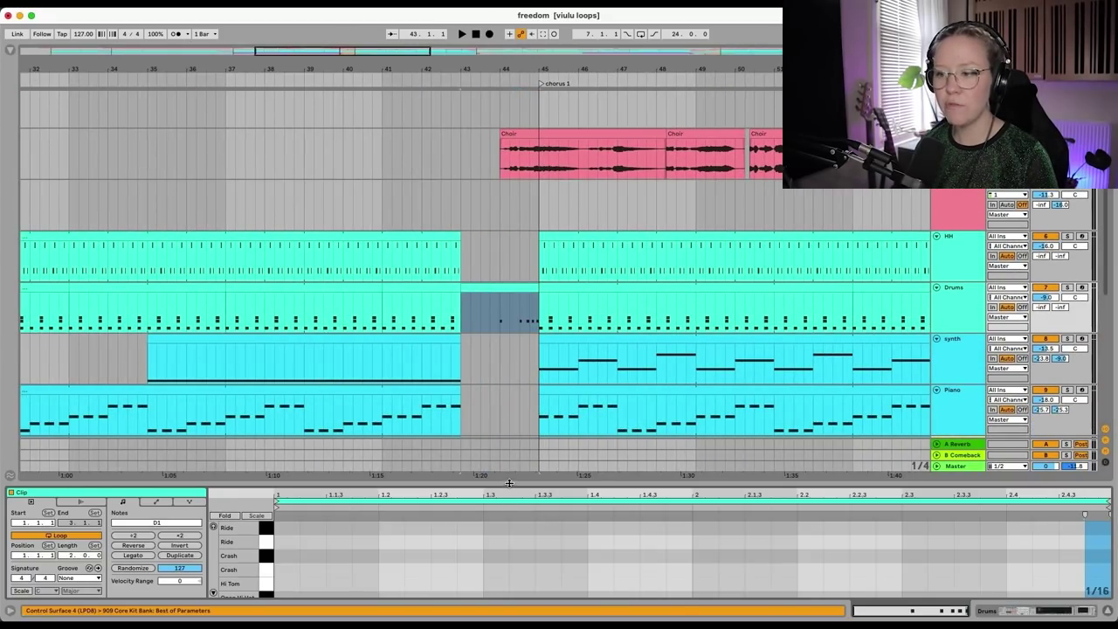
{"action": "left_click_drag", "start_coordinate": [509, 481], "coordinate": [512, 375]}
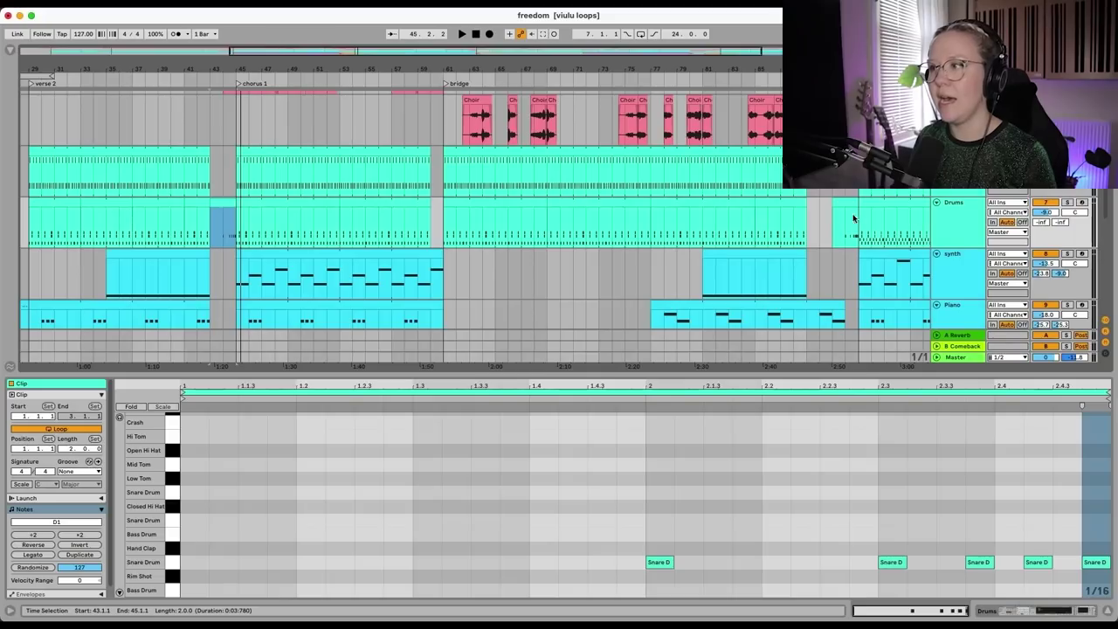
Open the Drums fill clip before chorus 2, play it from bar 91 into the chorus, and shrink the note editor
{"action": "left_click", "coordinate": [843, 202]}
{"action": "scroll", "coordinate": [842, 203], "scroll_direction": "right", "scroll_amount": 5}
{"action": "scroll", "coordinate": [842, 205], "scroll_direction": "up", "scroll_amount": 4}
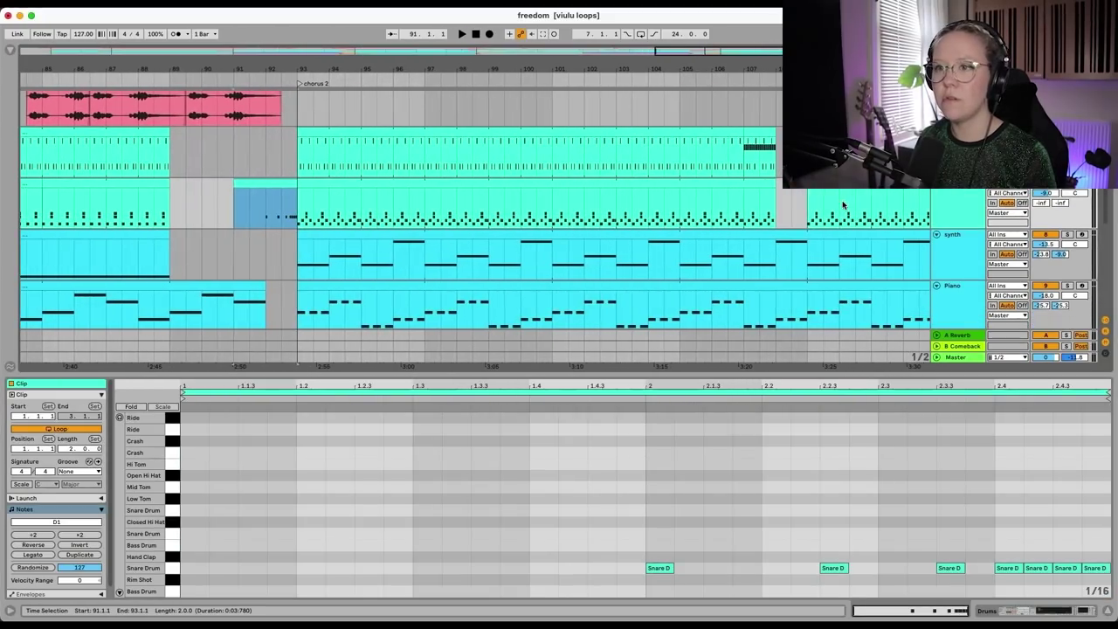
{"action": "key", "text": "space"}
{"action": "scroll", "coordinate": [543, 251], "scroll_direction": "left", "scroll_amount": 5}
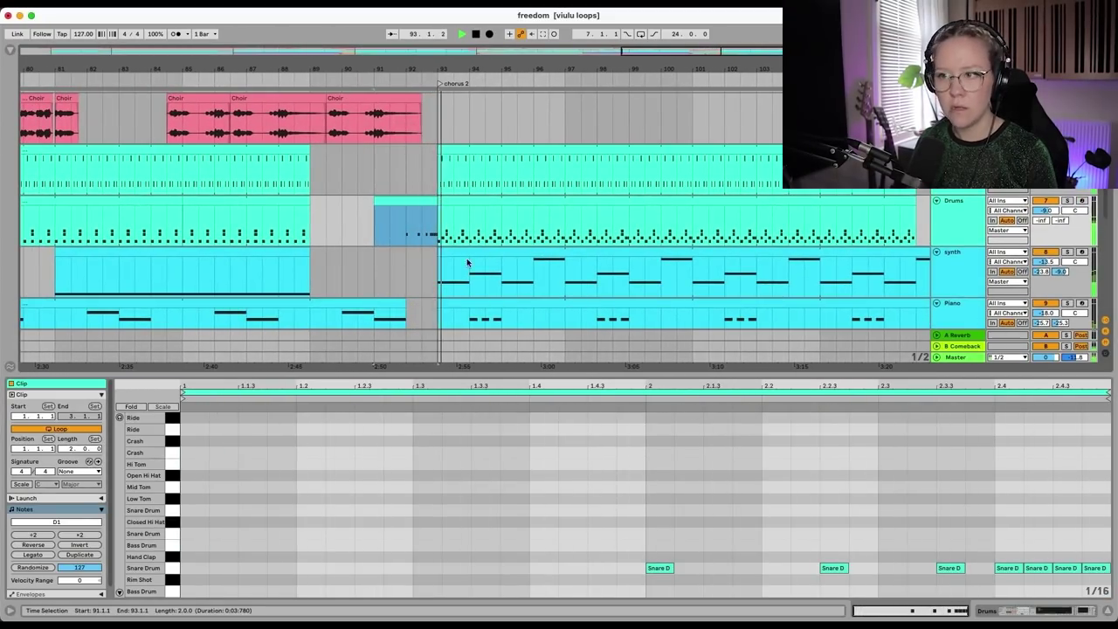
{"action": "scroll", "coordinate": [466, 251], "scroll_direction": "down", "scroll_amount": 10}
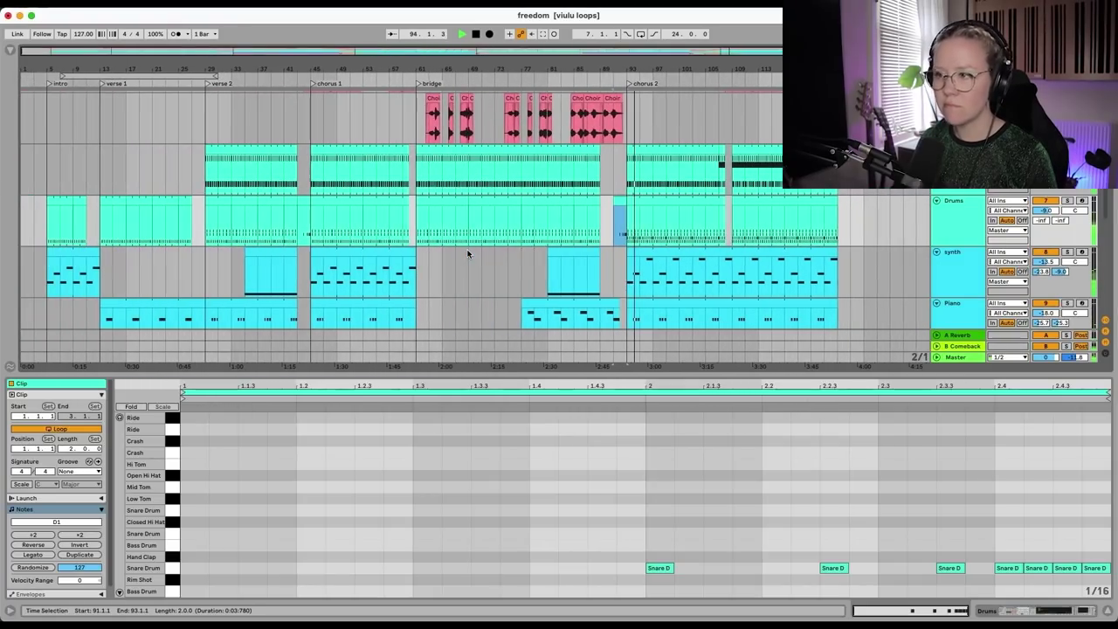
{"action": "left_click_drag", "start_coordinate": [501, 375], "coordinate": [501, 514]}
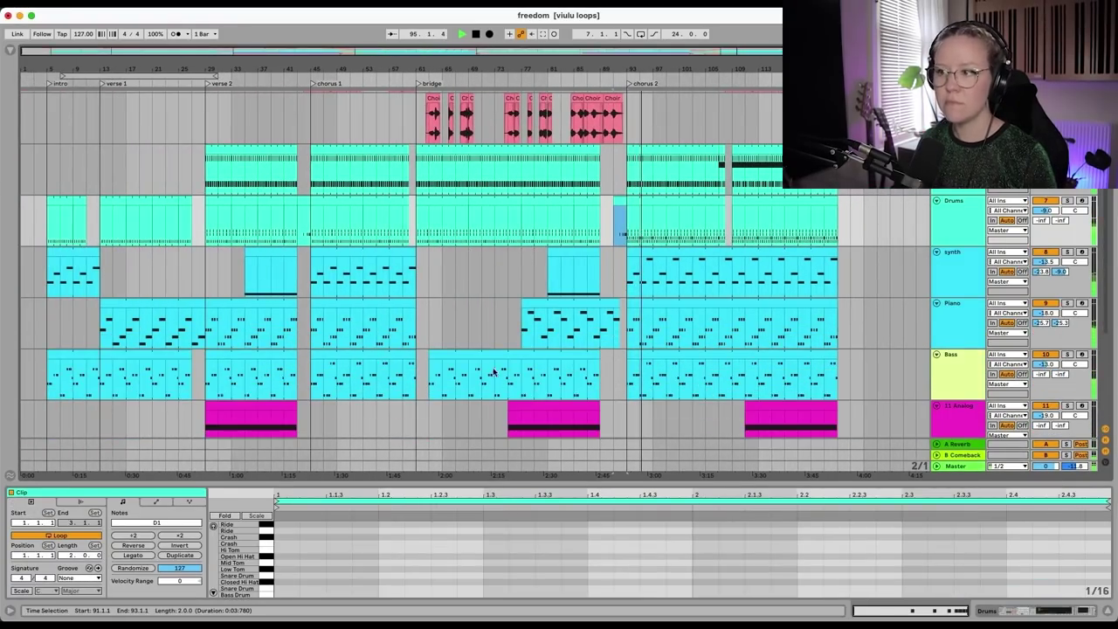
Show the second Female vocal track's effect device and examine its two clips in verse 2
{"action": "scroll", "coordinate": [467, 316], "scroll_direction": "up", "scroll_amount": 5}
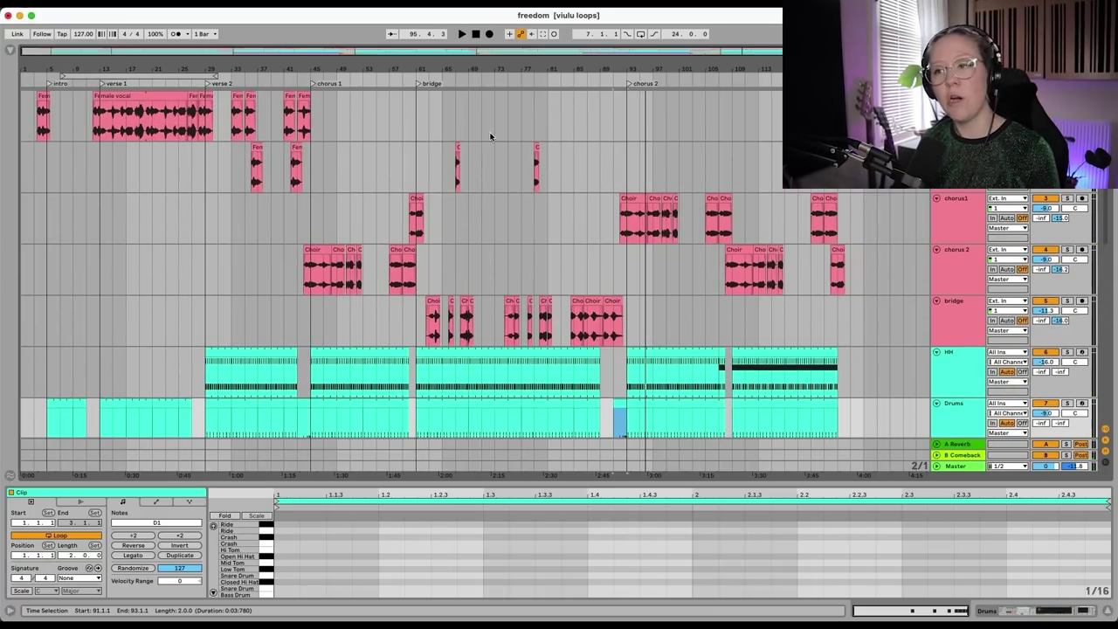
{"action": "left_click", "coordinate": [957, 147]}
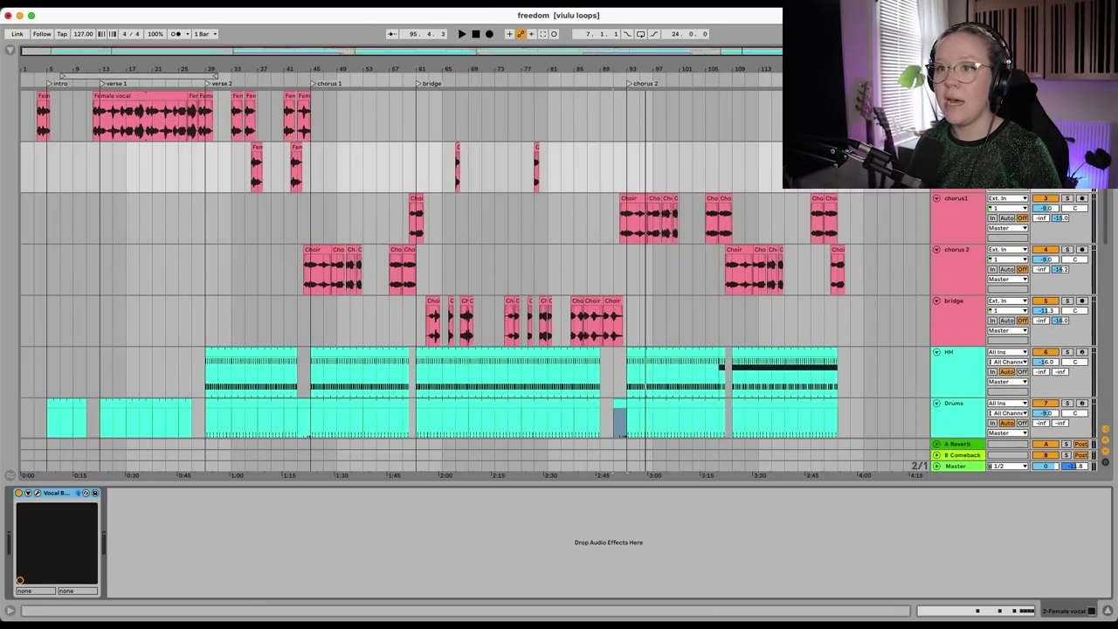
{"action": "scroll", "coordinate": [139, 175], "scroll_direction": "up", "scroll_amount": 5}
{"action": "scroll", "coordinate": [582, 231], "scroll_direction": "right", "scroll_amount": 2}
{"action": "scroll", "coordinate": [582, 234], "scroll_direction": "right", "scroll_amount": 1}
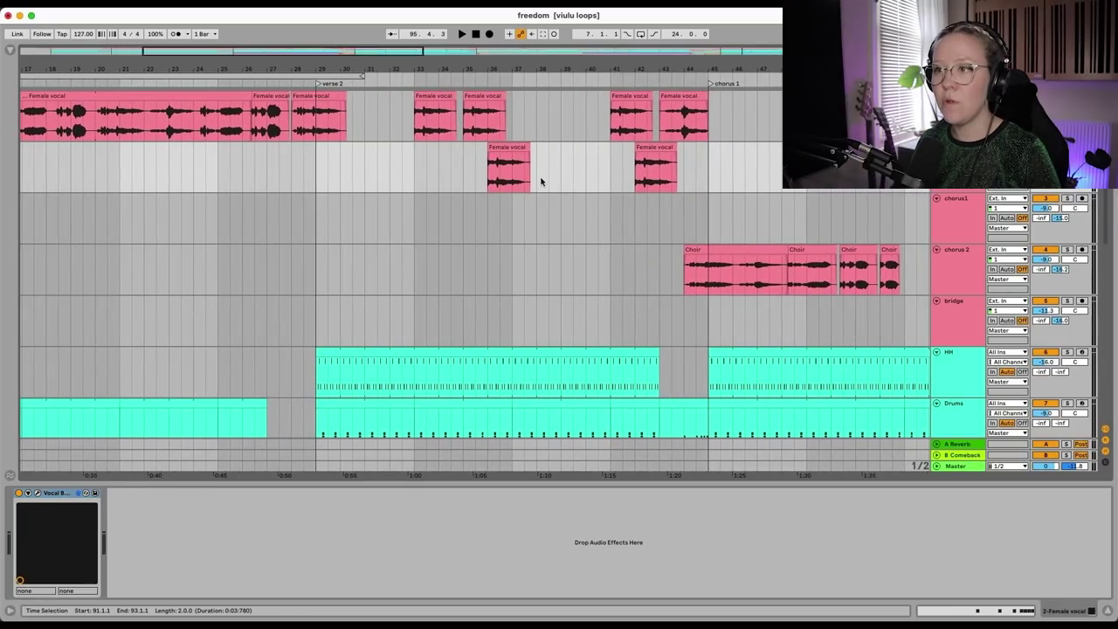
{"action": "left_click", "coordinate": [516, 171]}
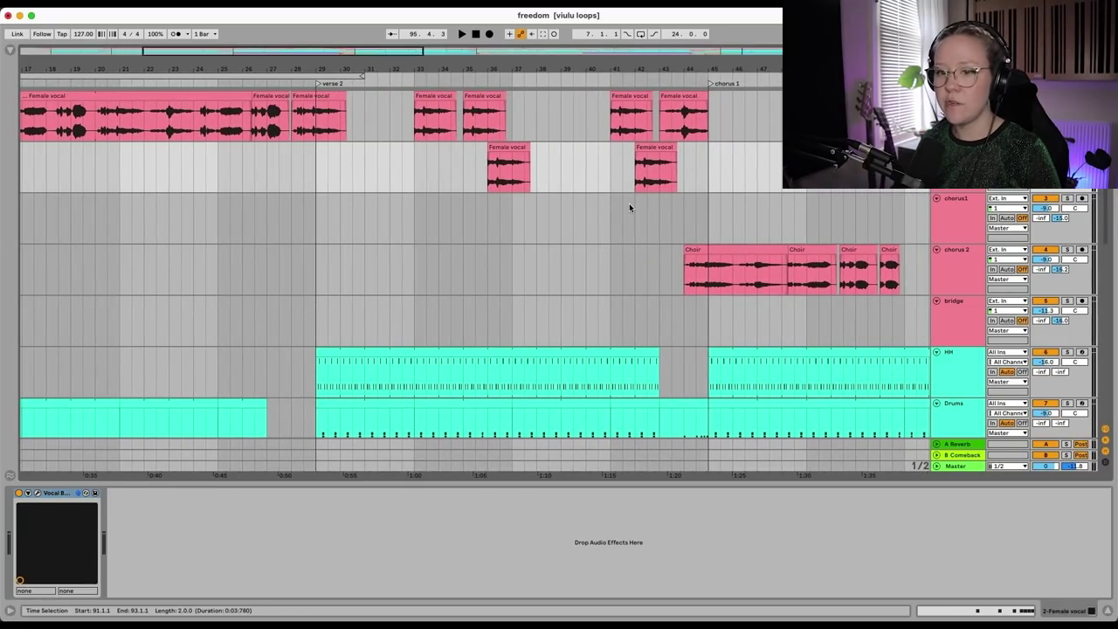
Open the Vocal Bender effect on the second Female vocal track and play its first clip in verse 2
{"action": "left_click", "coordinate": [37, 494]}
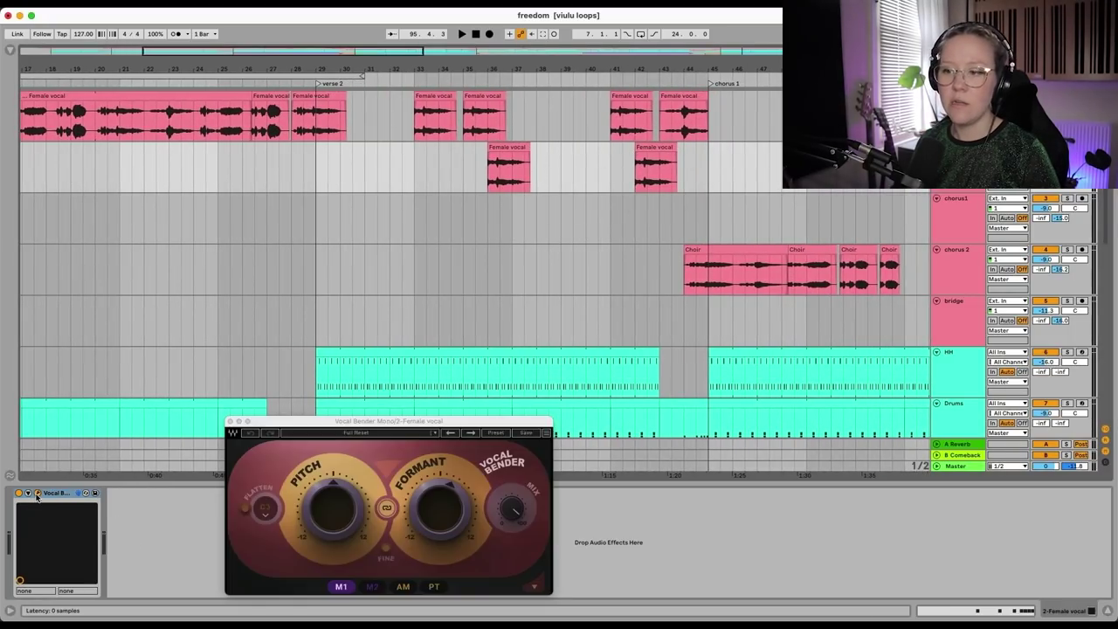
{"action": "left_click_drag", "start_coordinate": [296, 424], "coordinate": [168, 239]}
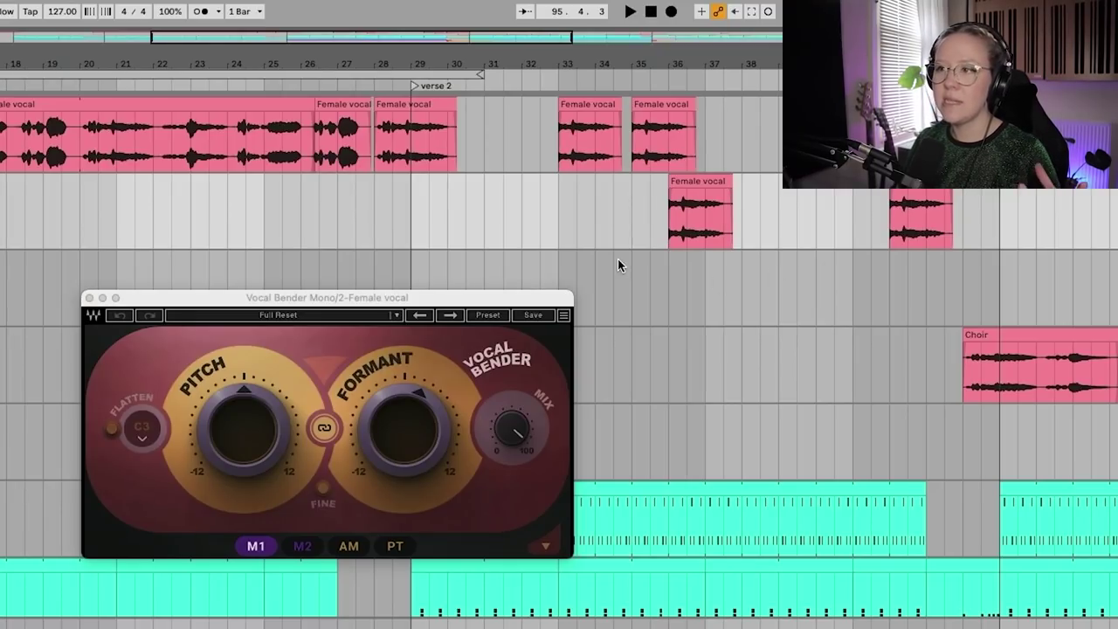
{"action": "key", "text": "space"}
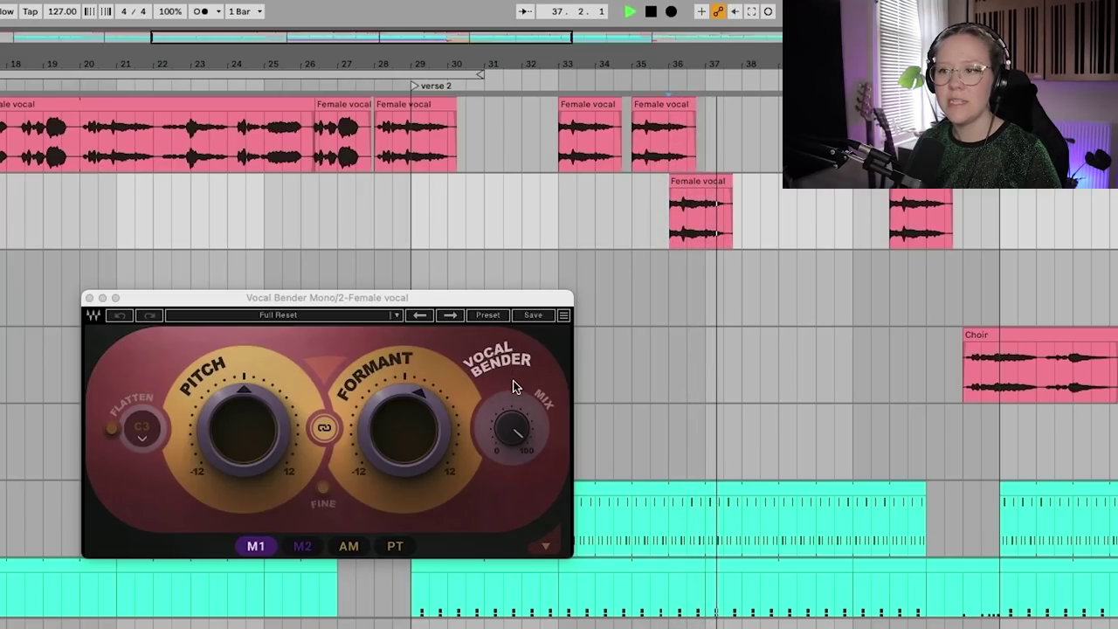
{"action": "key", "text": "space"}
Raise Vocal Bender's formant on the second Female vocal track and play the clip at bar 36 again
{"action": "left_click", "coordinate": [414, 434]}
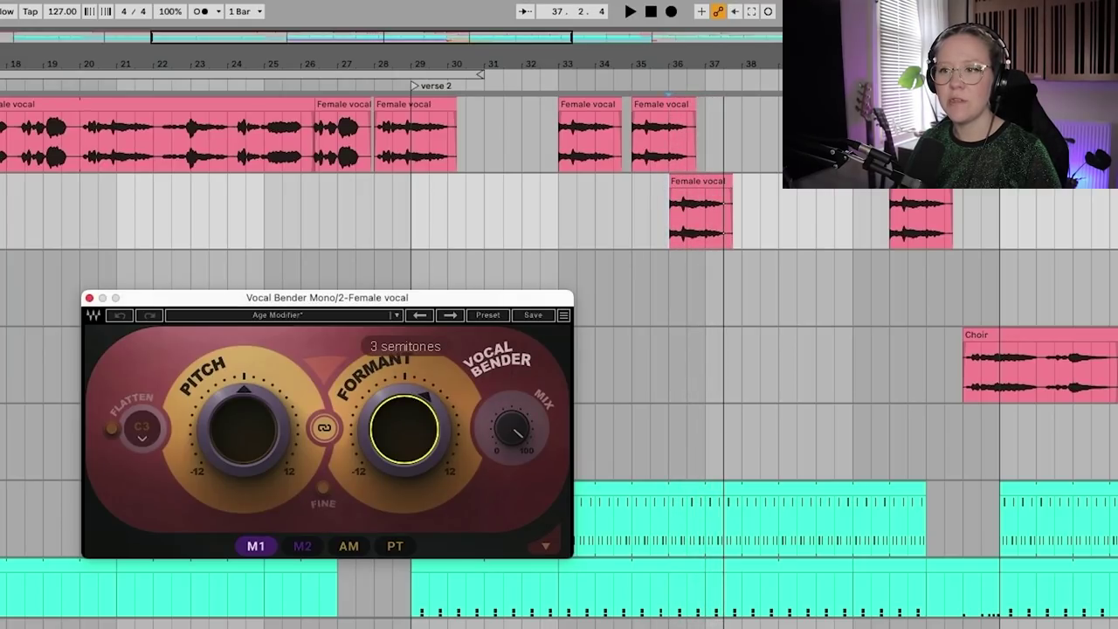
{"action": "left_click", "coordinate": [663, 218]}
{"action": "key", "text": "space"}
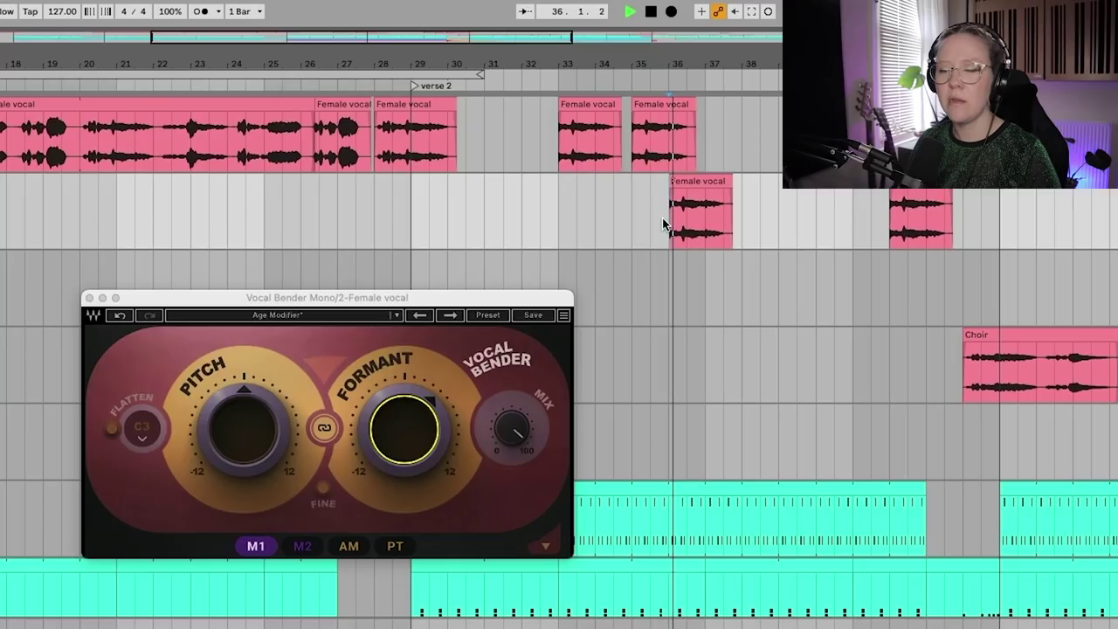
{"action": "key", "text": "space"}
Play verse 2 from bar 35 through the pitch-shifted answer at bar 36, and play the second answer at bar 42
{"action": "left_click", "coordinate": [902, 234]}
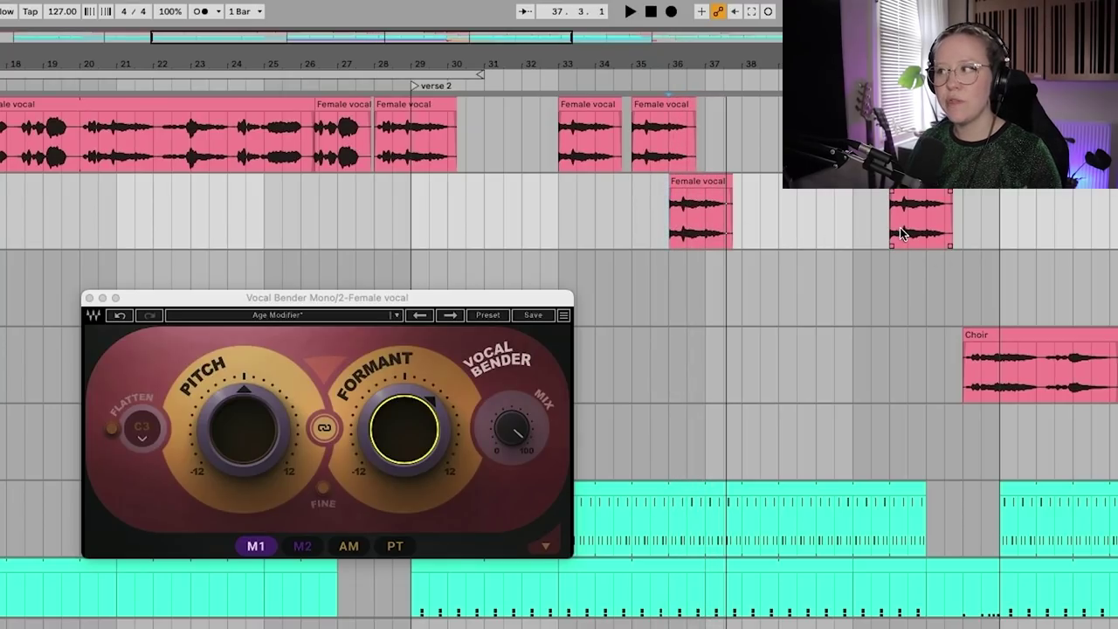
{"action": "left_click", "coordinate": [748, 222]}
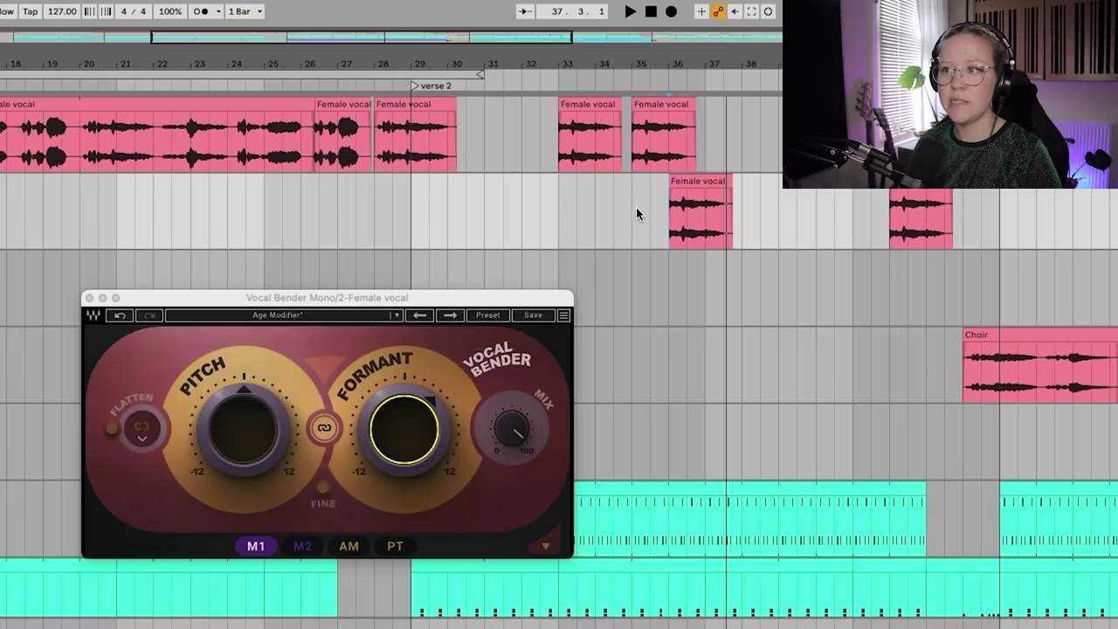
{"action": "key", "text": "space"}
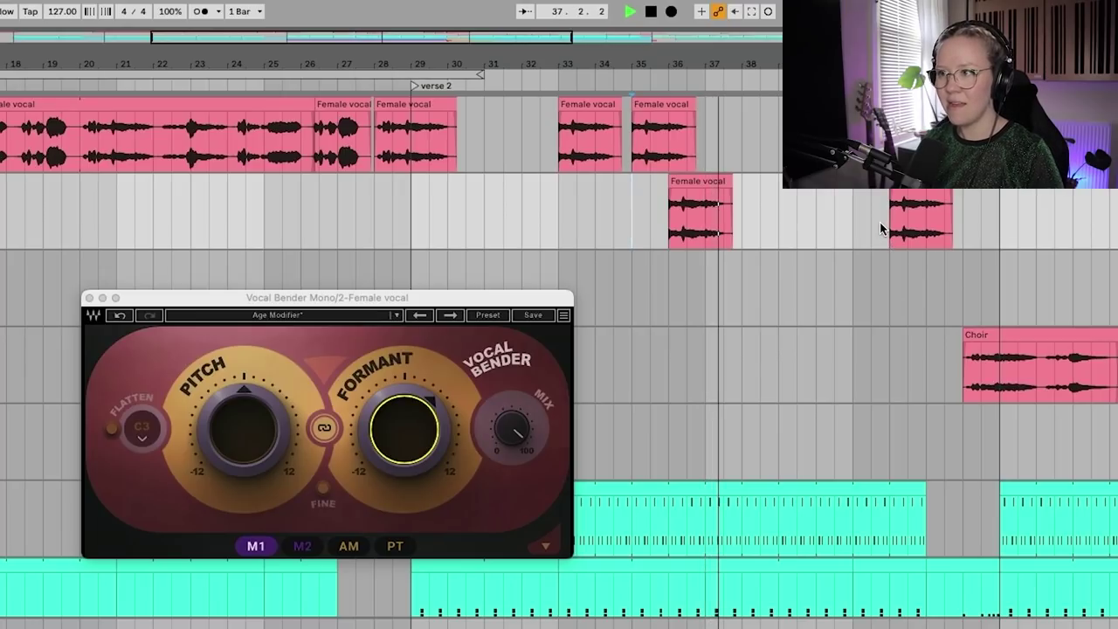
{"action": "key", "text": "space"}
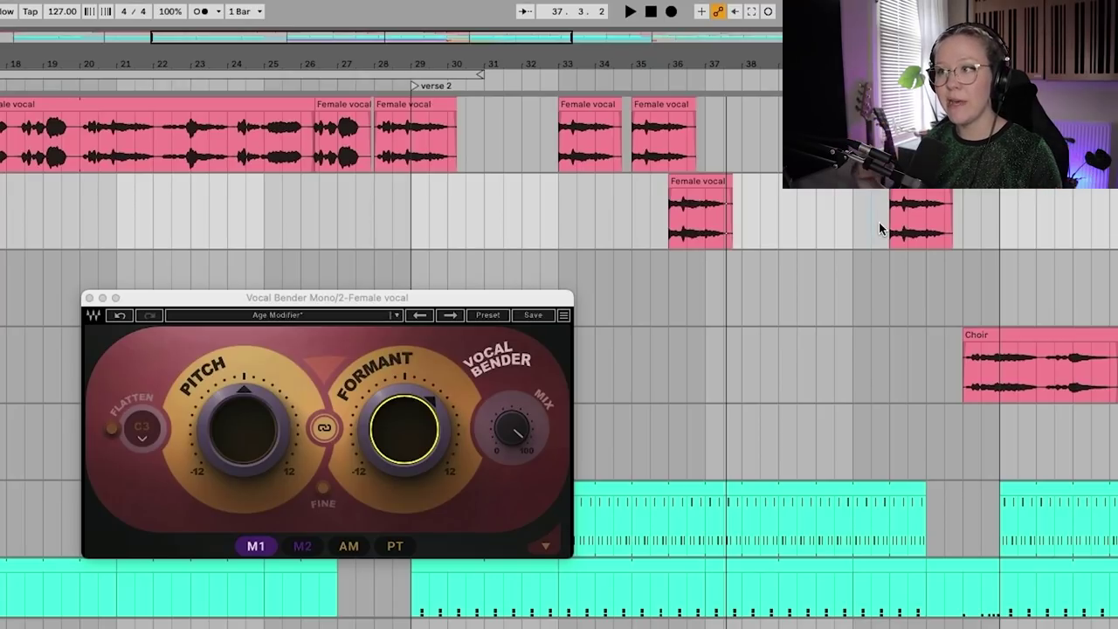
{"action": "key", "text": "space"}
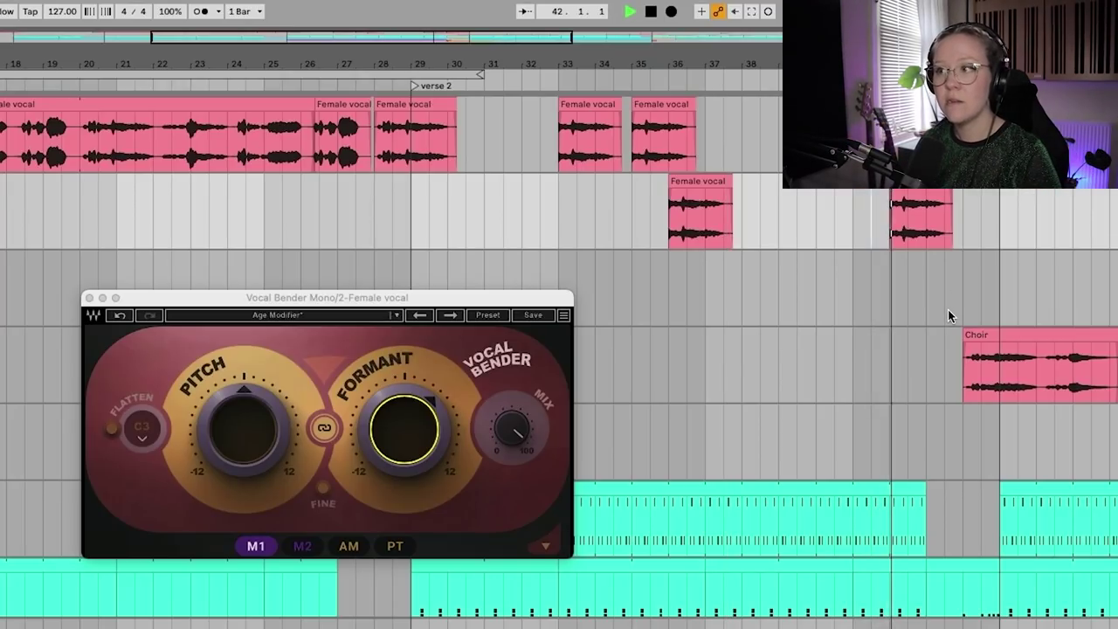
Play the bridge around the second Female vocal track's choir clips at bars 67 and 79, including the preceding bridge-track clip
{"action": "scroll", "coordinate": [950, 315], "scroll_direction": "down", "scroll_amount": 5}
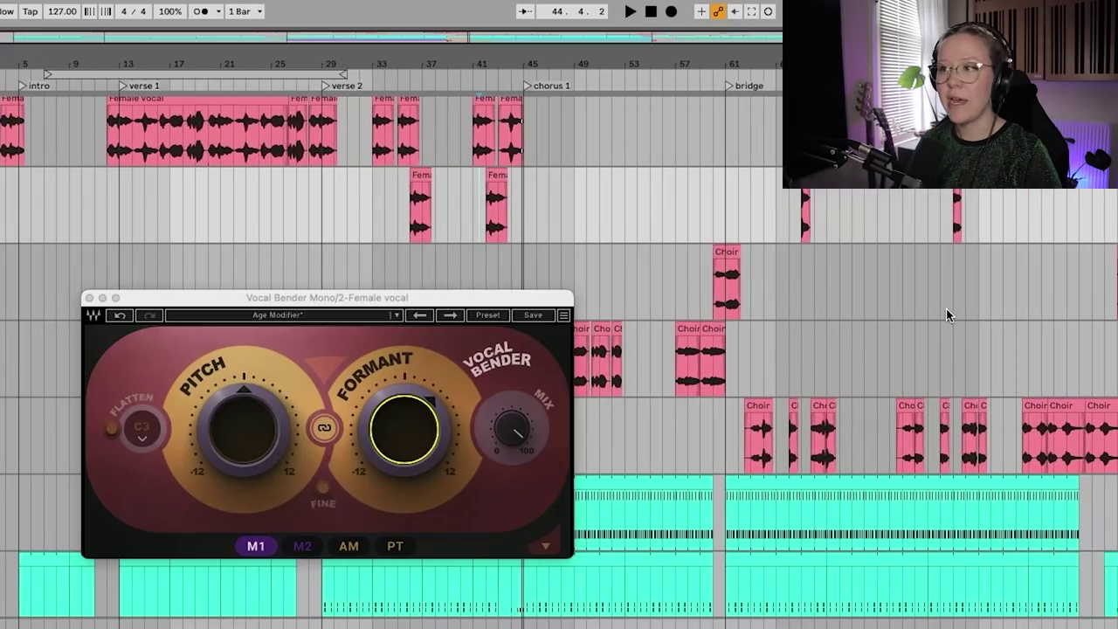
{"action": "scroll", "coordinate": [804, 220], "scroll_direction": "up", "scroll_amount": 5}
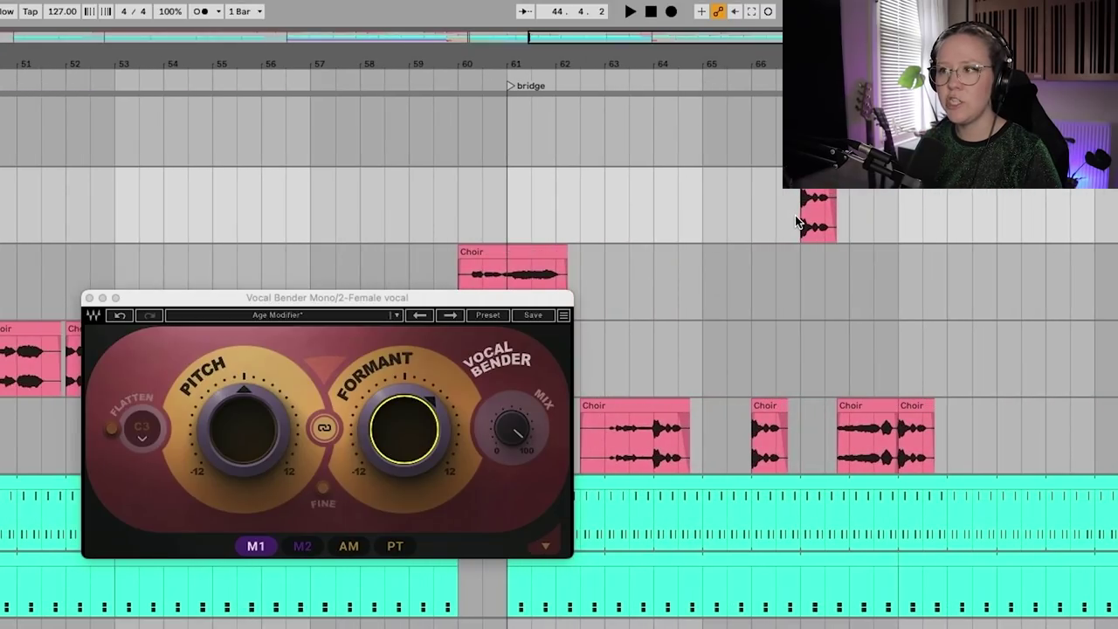
{"action": "key", "text": "space"}
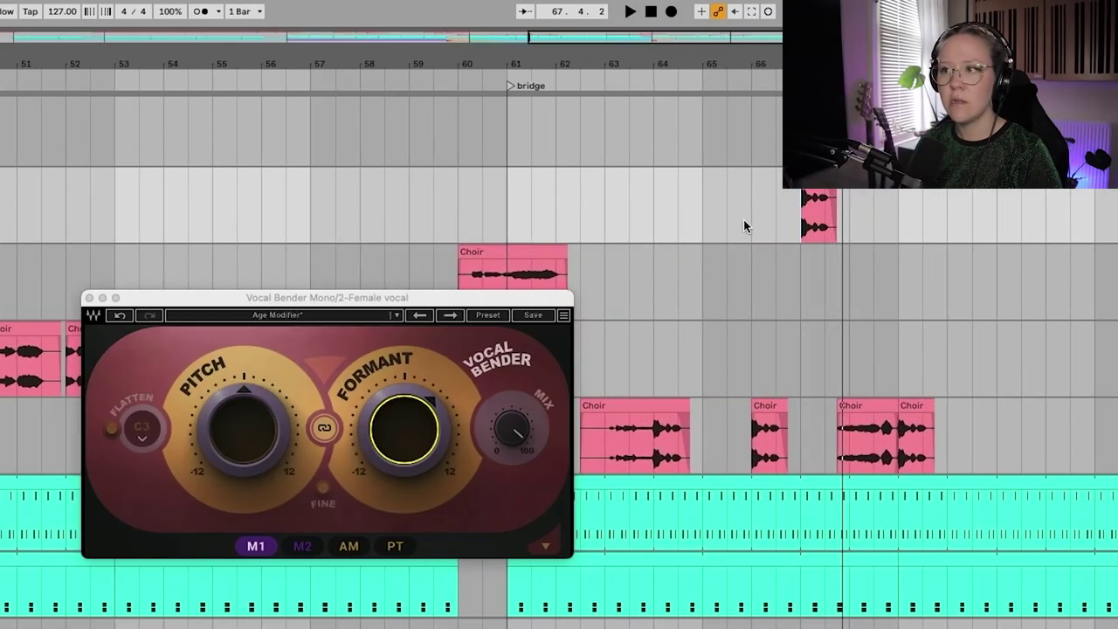
{"action": "left_click", "coordinate": [744, 218]}
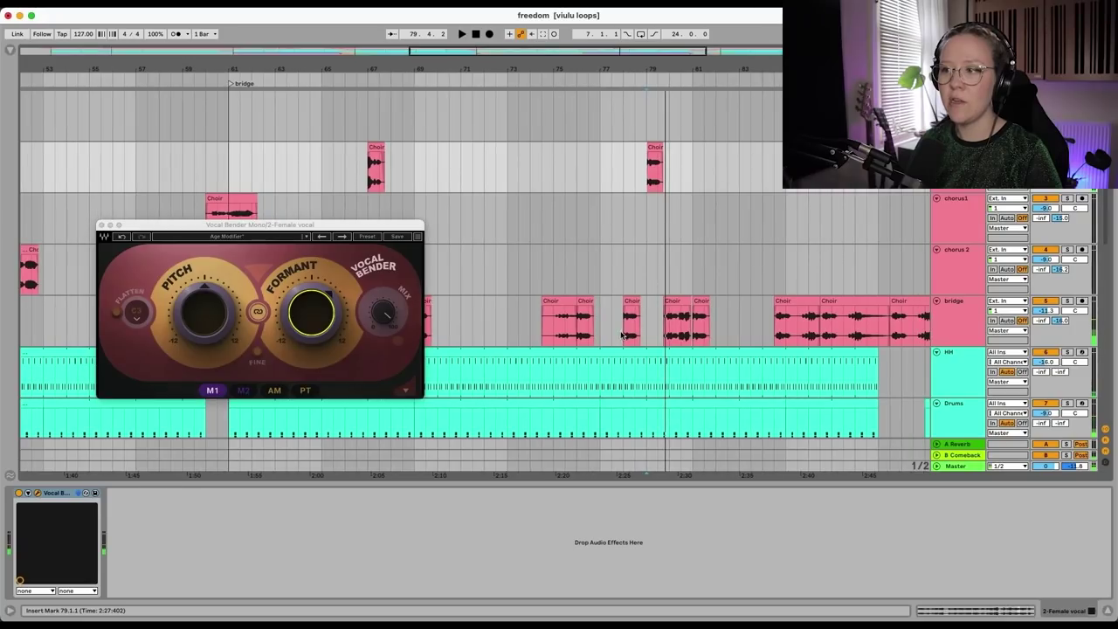
{"action": "key", "text": "space"}
{"action": "left_click", "coordinate": [625, 329]}
{"action": "key", "text": "space"}
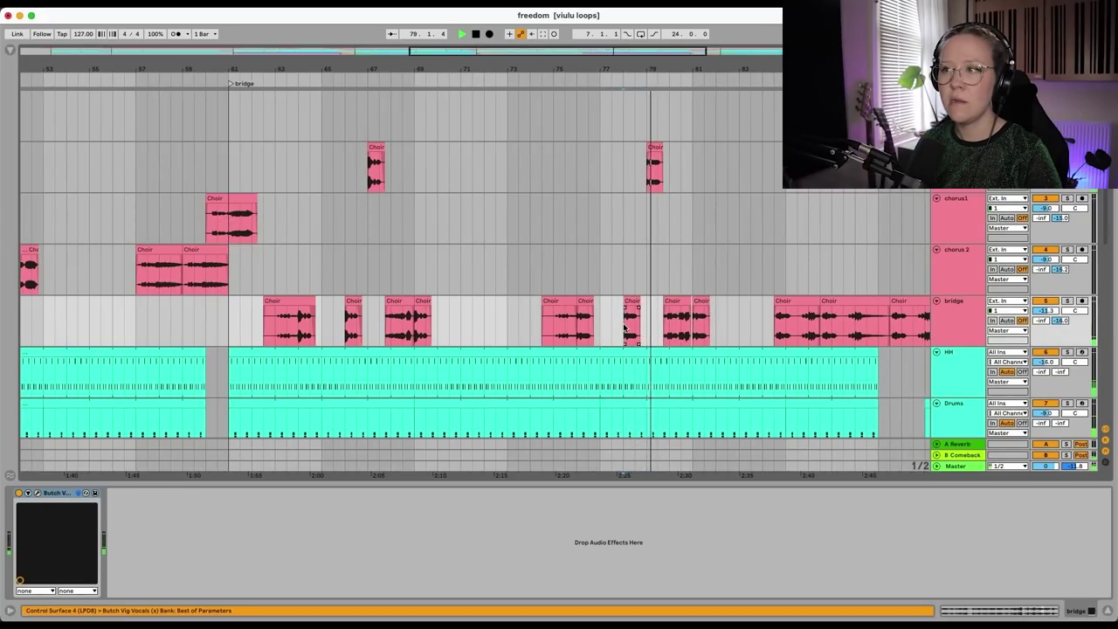
{"action": "scroll", "coordinate": [623, 330], "scroll_direction": "down", "scroll_amount": 5}
{"action": "key", "text": "space"}
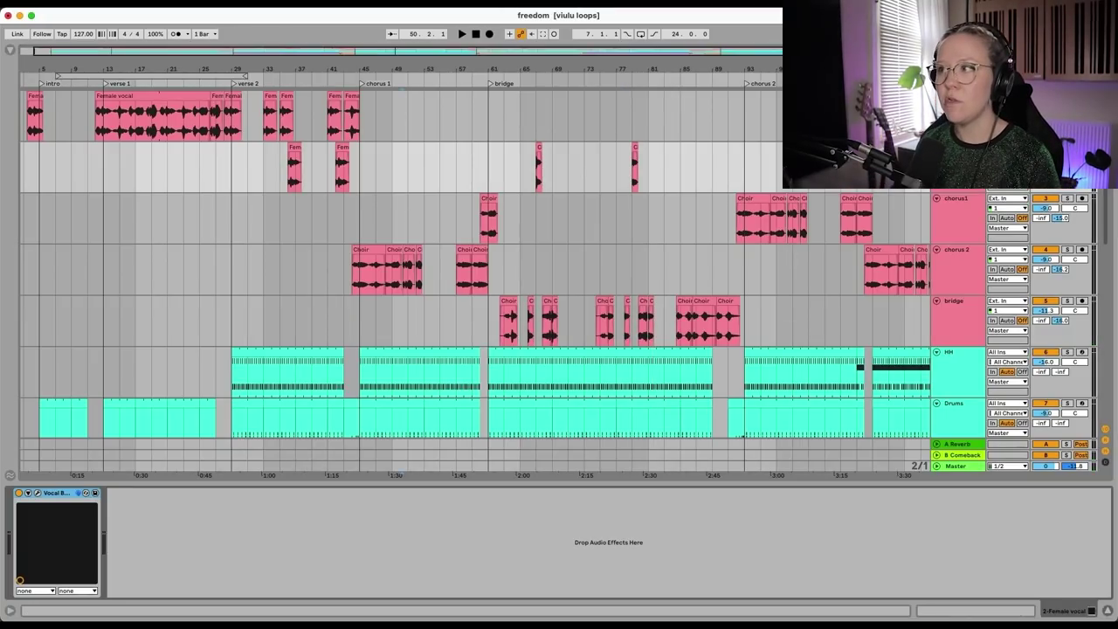
Automate Vocal Bender's on/off state on the verse track so it is on only from bar 44 until chorus 1
{"action": "scroll", "coordinate": [559, 265], "scroll_direction": "down", "scroll_amount": 2}
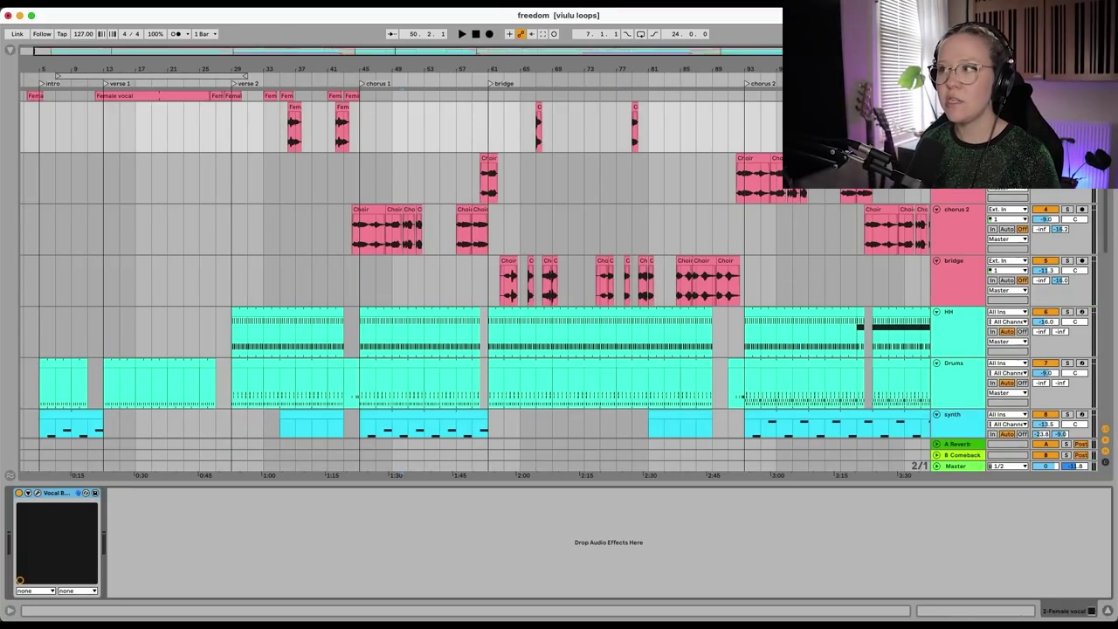
{"action": "scroll", "coordinate": [402, 265], "scroll_direction": "up", "scroll_amount": 2}
{"action": "left_click", "coordinate": [401, 118]}
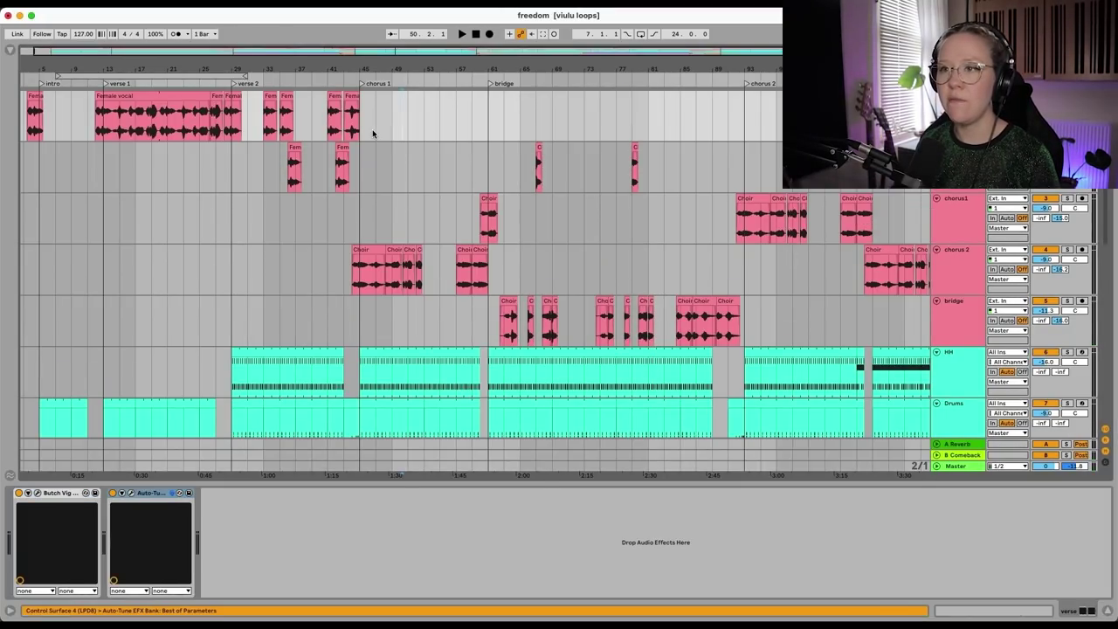
{"action": "scroll", "coordinate": [372, 130], "scroll_direction": "up", "scroll_amount": 5}
{"action": "scroll", "coordinate": [373, 129], "scroll_direction": "left", "scroll_amount": 3}
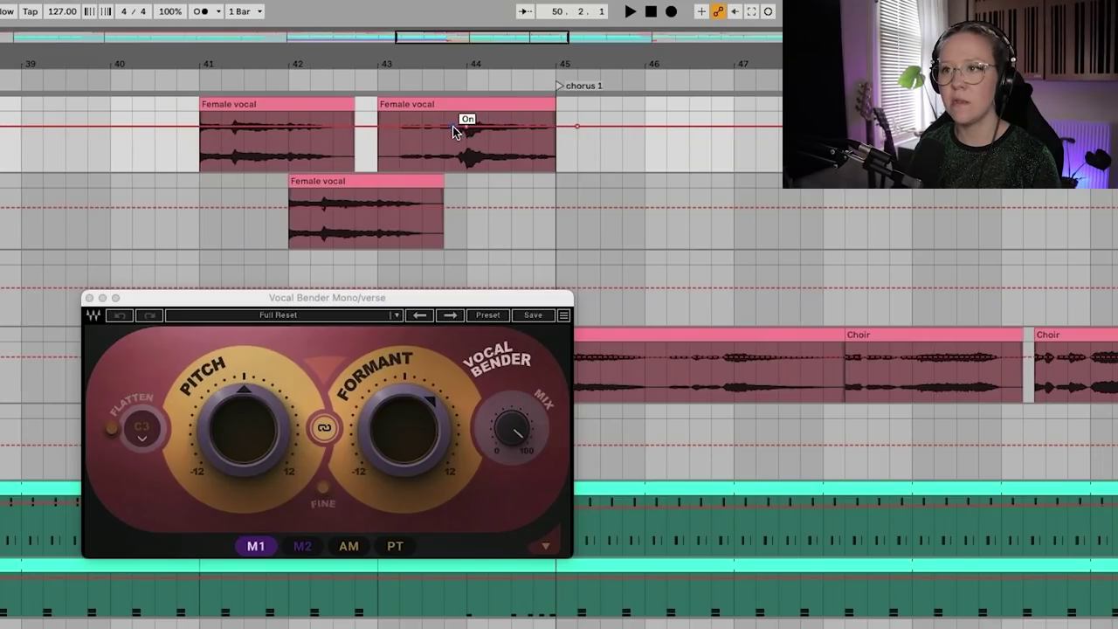
{"action": "left_click_drag", "start_coordinate": [454, 129], "coordinate": [468, 158]}
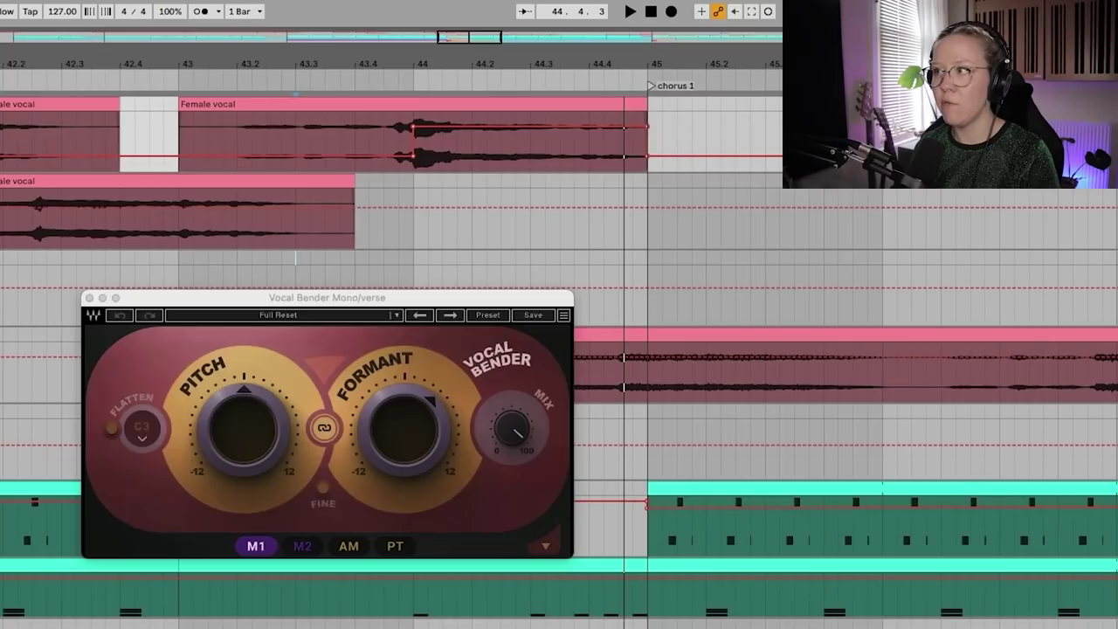
Try a formant of -5 semitones in the verse track's Vocal Bender and play the phrase leading into chorus 1
{"action": "left_click_drag", "start_coordinate": [441, 443], "coordinate": [441, 467]}
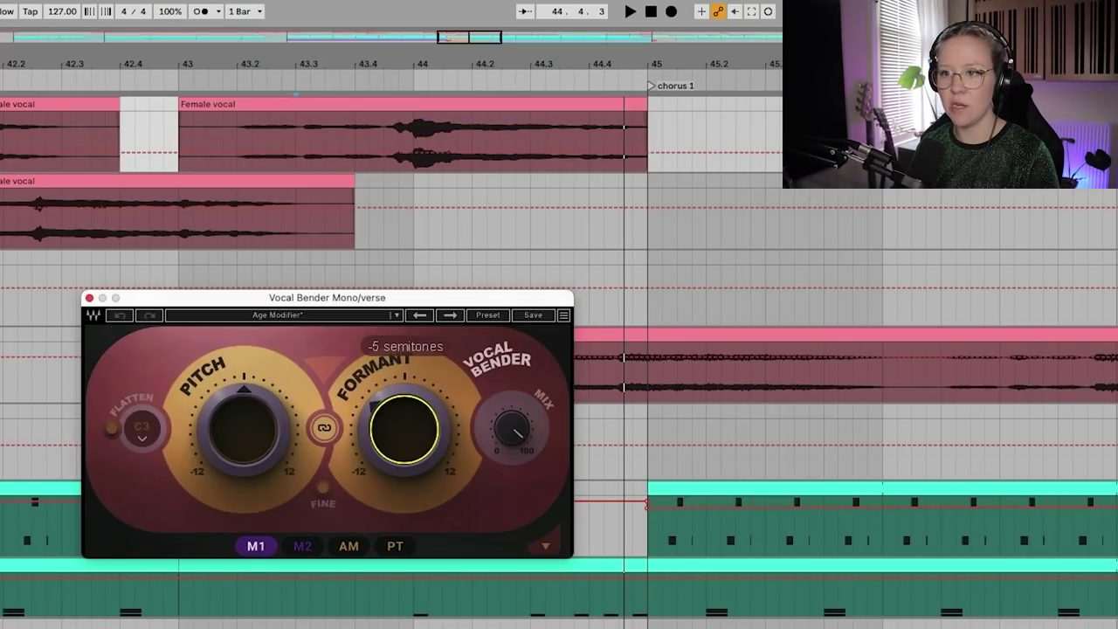
{"action": "key", "text": "space"}
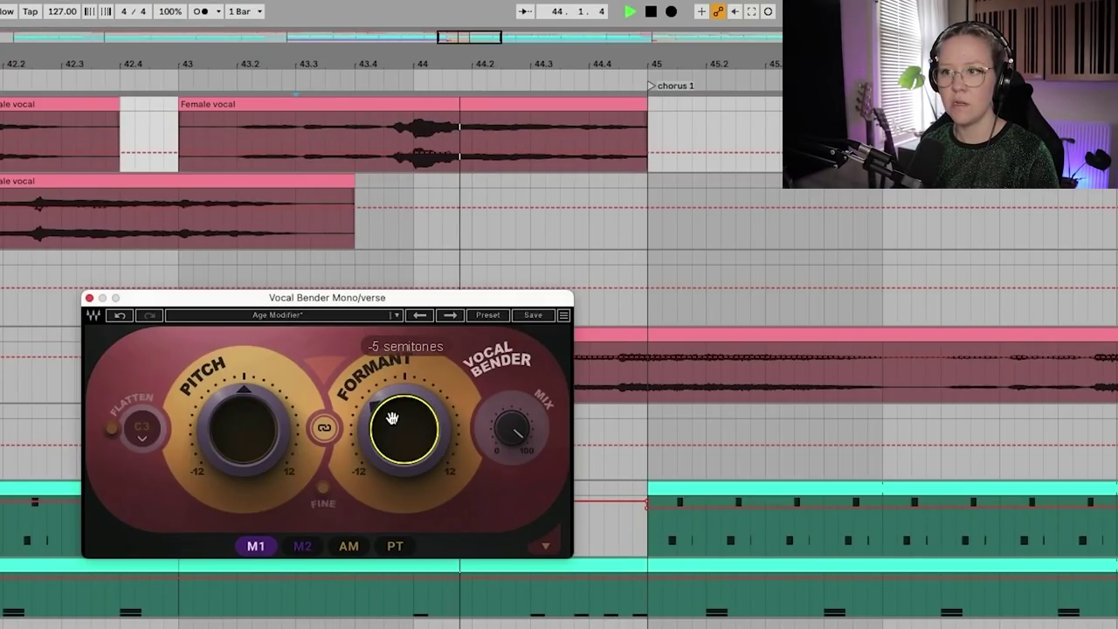
{"action": "key", "text": "space"}
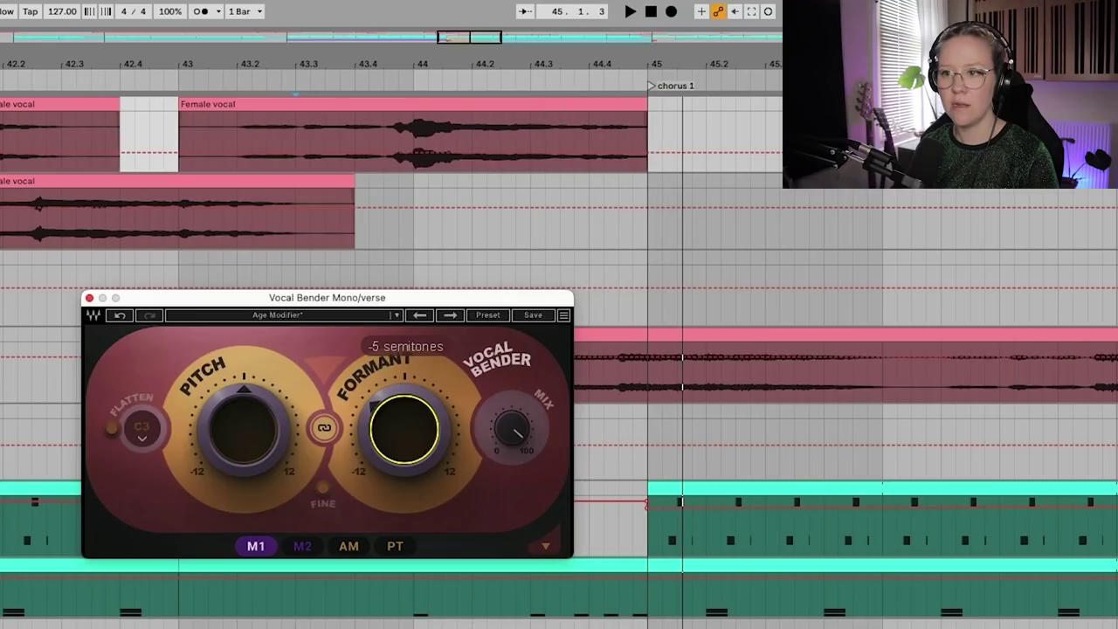
Automate the verse vocal's formant from 0 semitones at bar 44 to -12 at chorus 1, play it and close Vocal Bender
{"action": "left_click_drag", "start_coordinate": [392, 418], "coordinate": [392, 392]}
{"action": "left_click", "coordinate": [432, 143]}
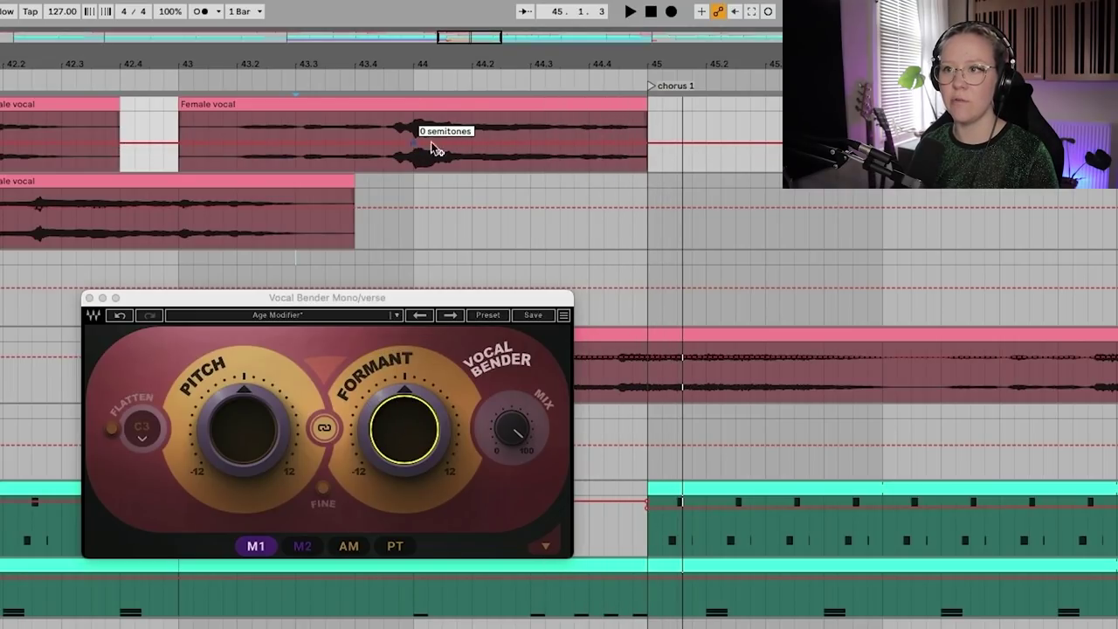
{"action": "left_click_drag", "start_coordinate": [648, 145], "coordinate": [648, 169]}
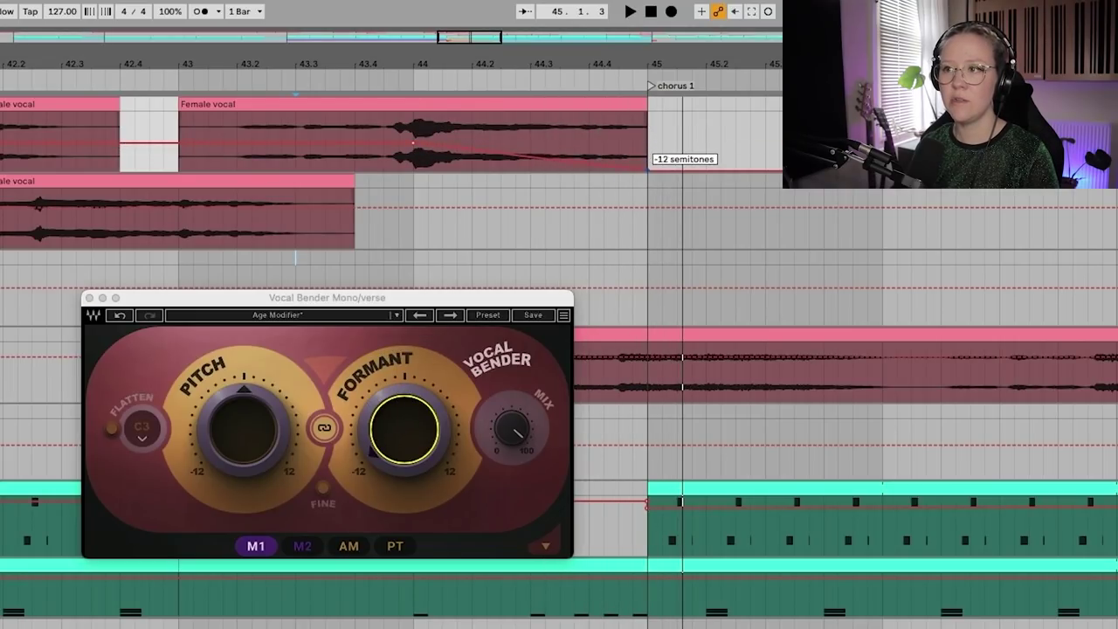
{"action": "key", "text": "space"}
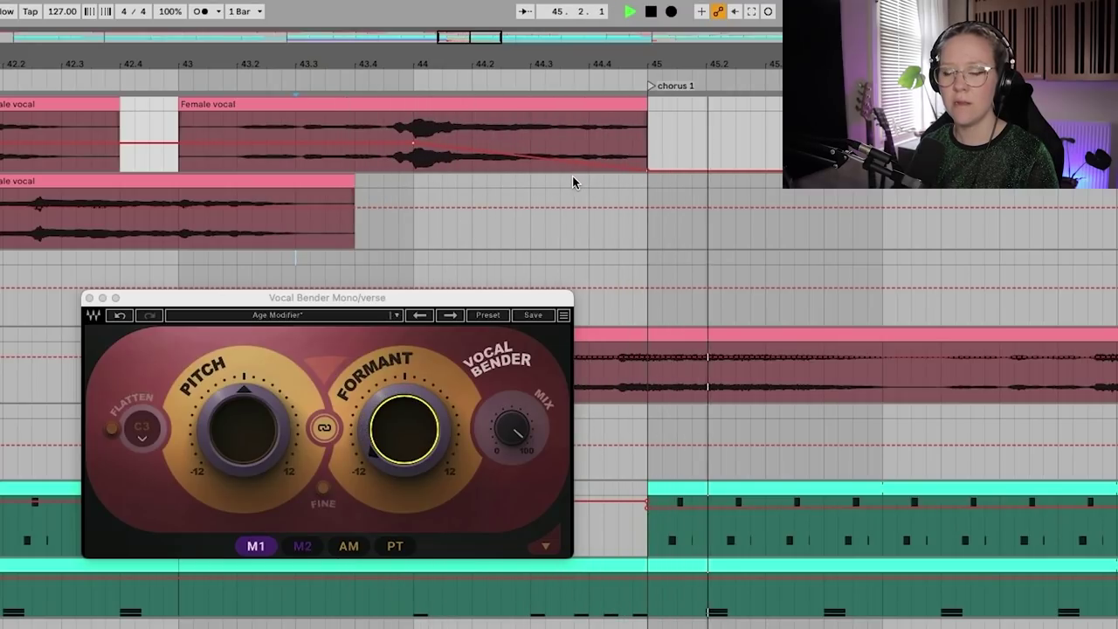
{"action": "scroll", "coordinate": [572, 180], "scroll_direction": "down", "scroll_amount": 8}
{"action": "scroll", "coordinate": [572, 180], "scroll_direction": "down", "scroll_amount": 4}
{"action": "key", "text": "space"}
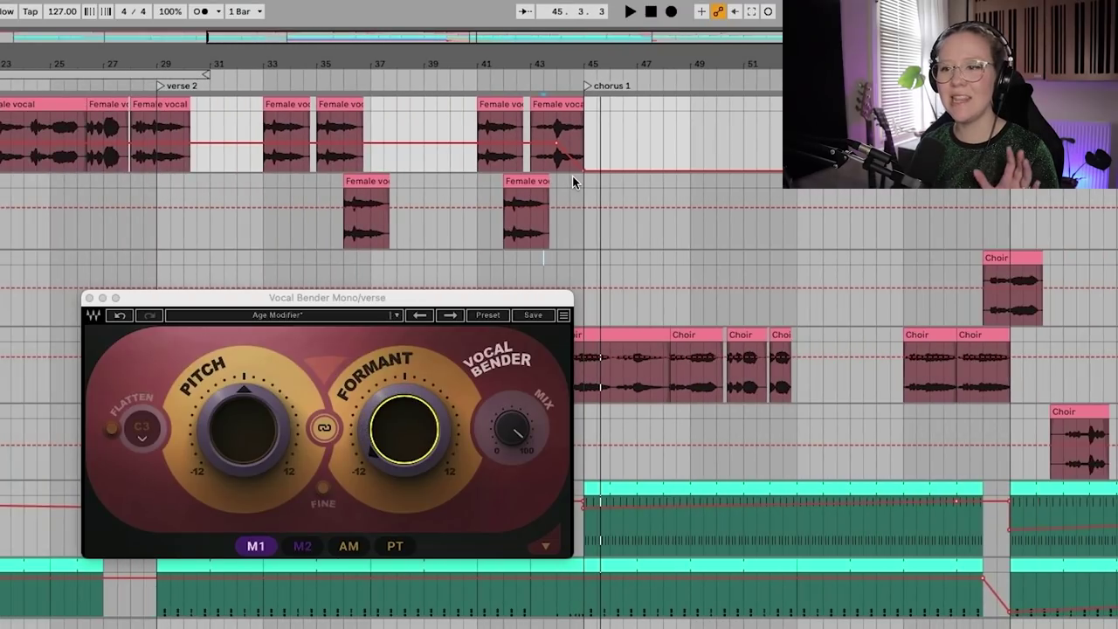
{"action": "left_click", "coordinate": [89, 300]}
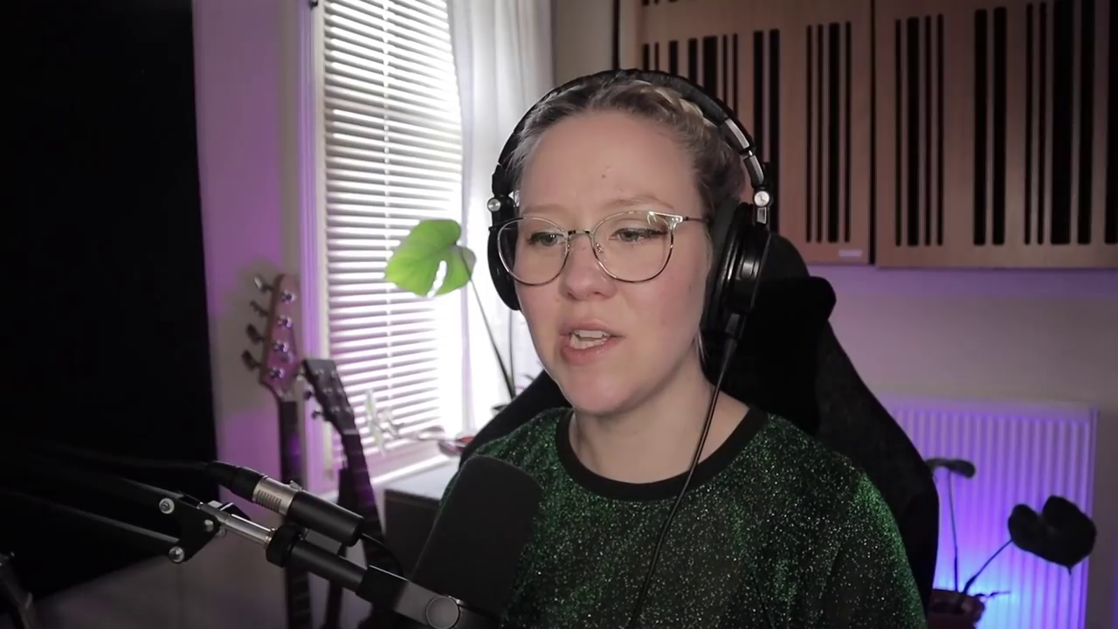
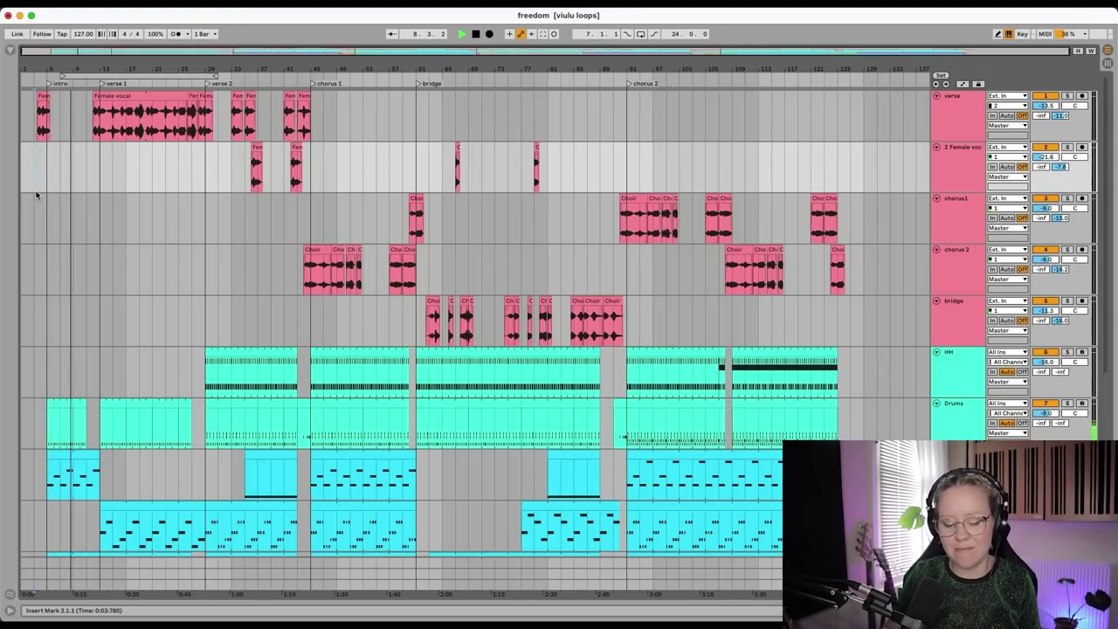
Check the clip grid and track levels in Session View during playback and return to Arrangement View
{"action": "key", "text": "Tab"}
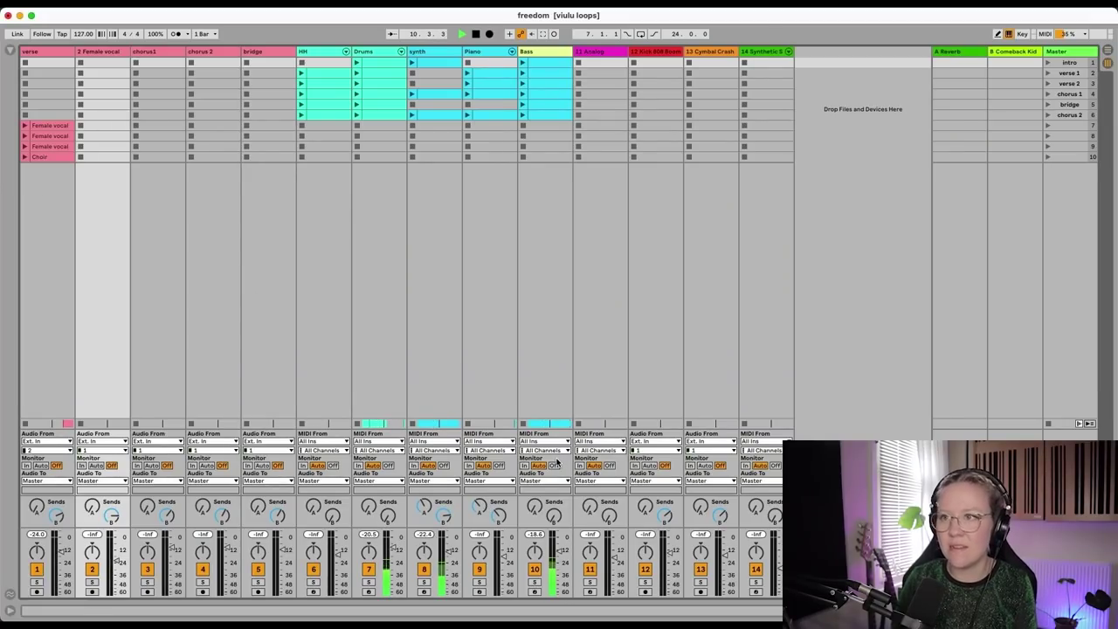
{"action": "key", "text": "Tab"}
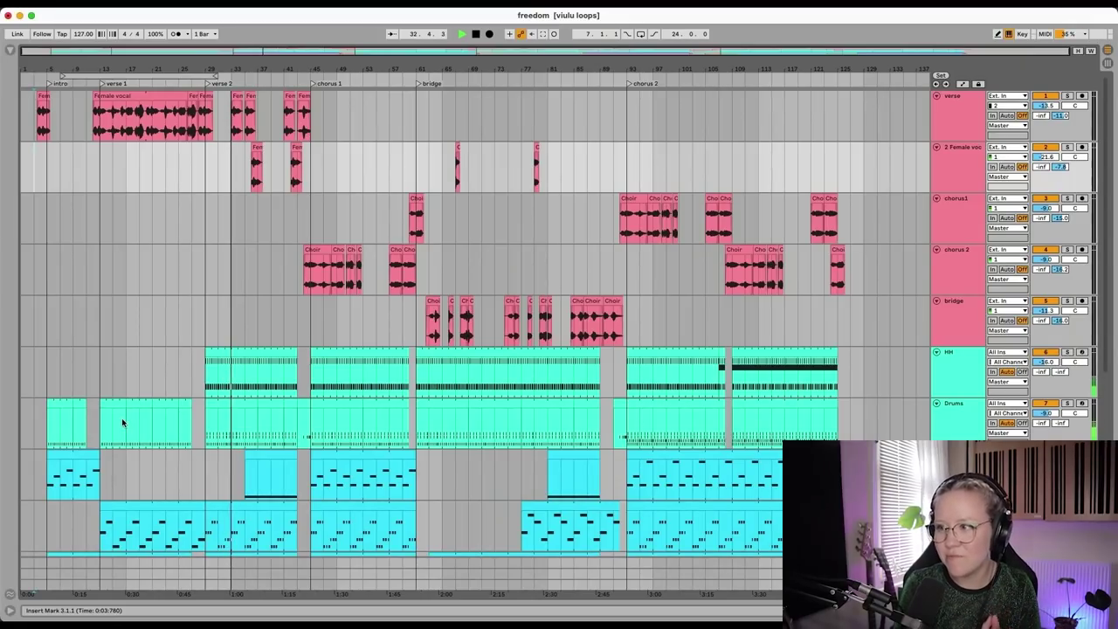
Select the first HH clip in chorus 2 and examine the drum, synth, bass and effect tracks during playback
{"action": "left_click", "coordinate": [720, 352]}
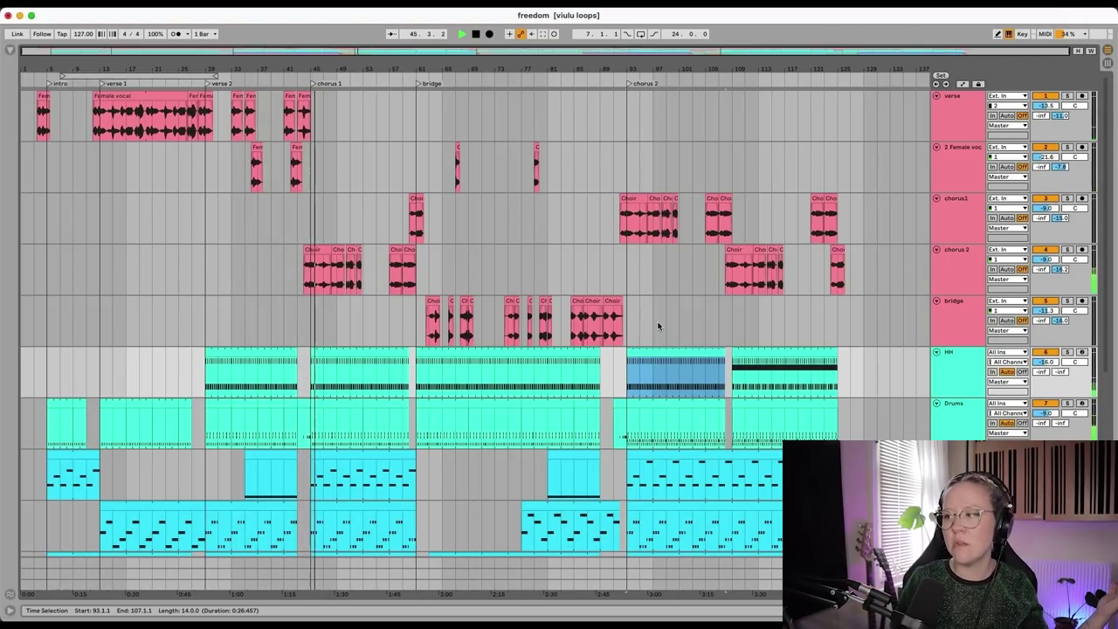
{"action": "scroll", "coordinate": [657, 326], "scroll_direction": "down", "scroll_amount": 5}
{"action": "scroll", "coordinate": [370, 408], "scroll_direction": "down", "scroll_amount": 3}
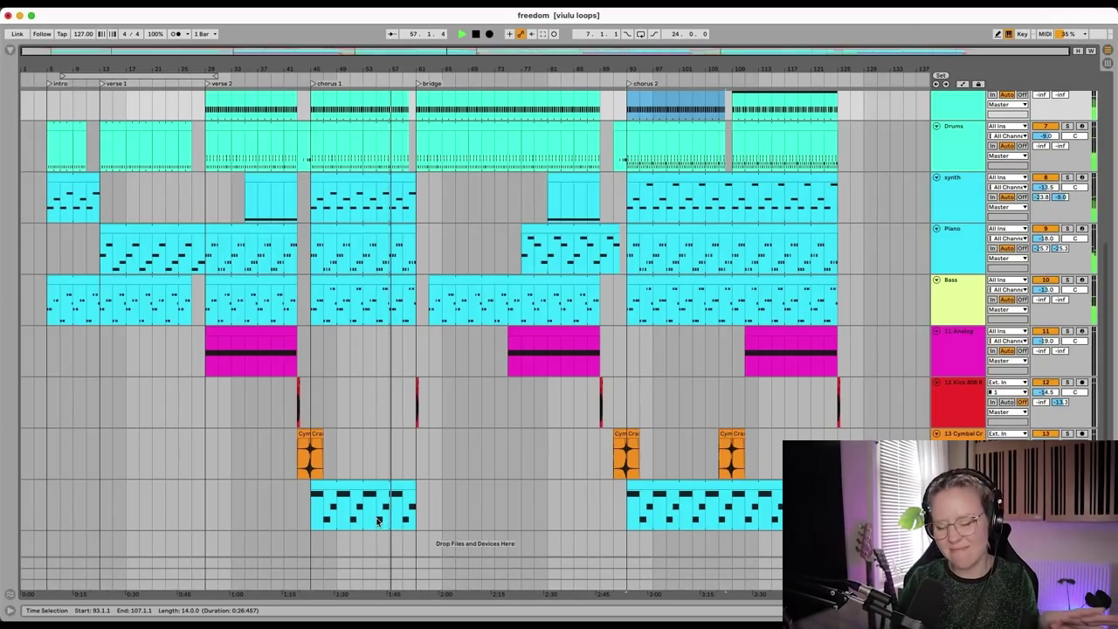
{"action": "scroll", "coordinate": [377, 520], "scroll_direction": "up", "scroll_amount": 5}
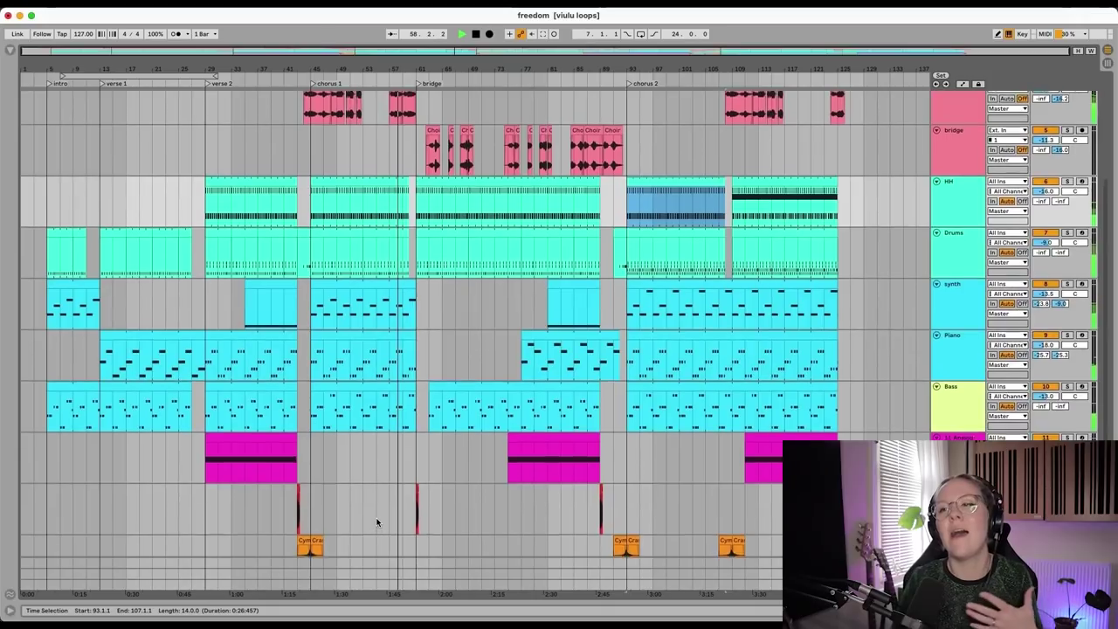
{"action": "scroll", "coordinate": [377, 521], "scroll_direction": "up", "scroll_amount": 3}
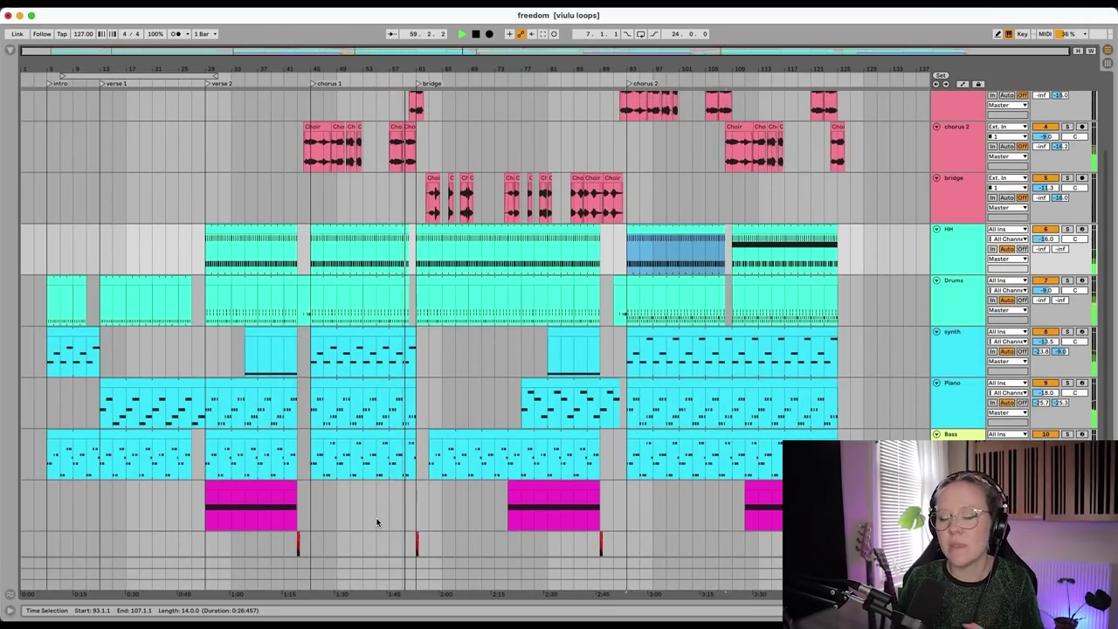
Examine the vocal, drum, synth and bass tracks while the arrangement plays through the bridge into chorus 2
{"action": "scroll", "coordinate": [378, 522], "scroll_direction": "up", "scroll_amount": 2}
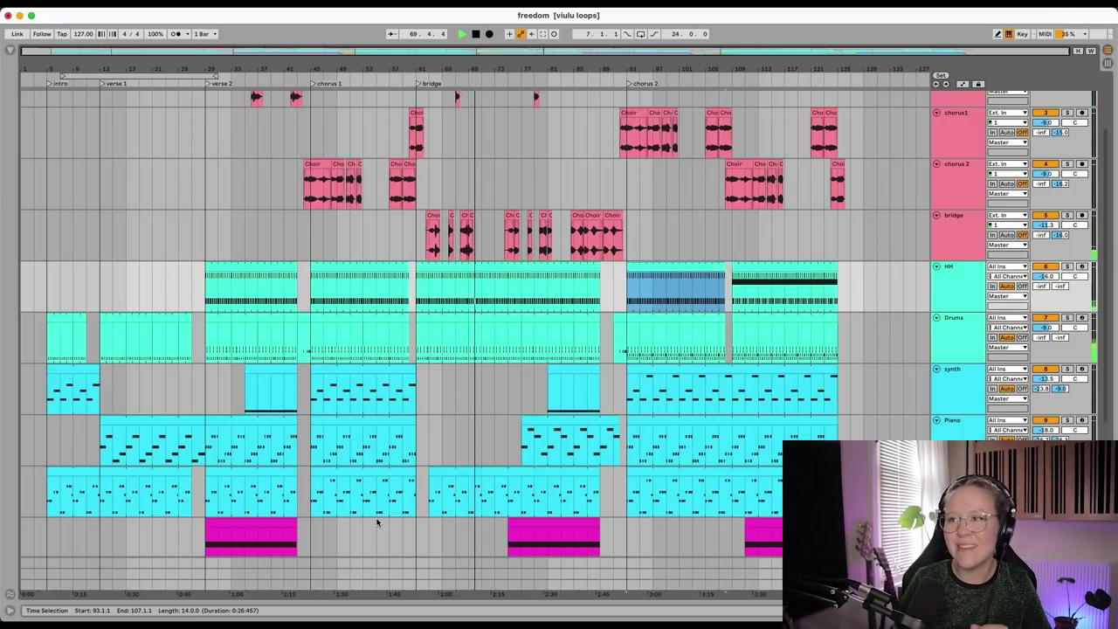
{"action": "scroll", "coordinate": [377, 522], "scroll_direction": "up", "scroll_amount": 3}
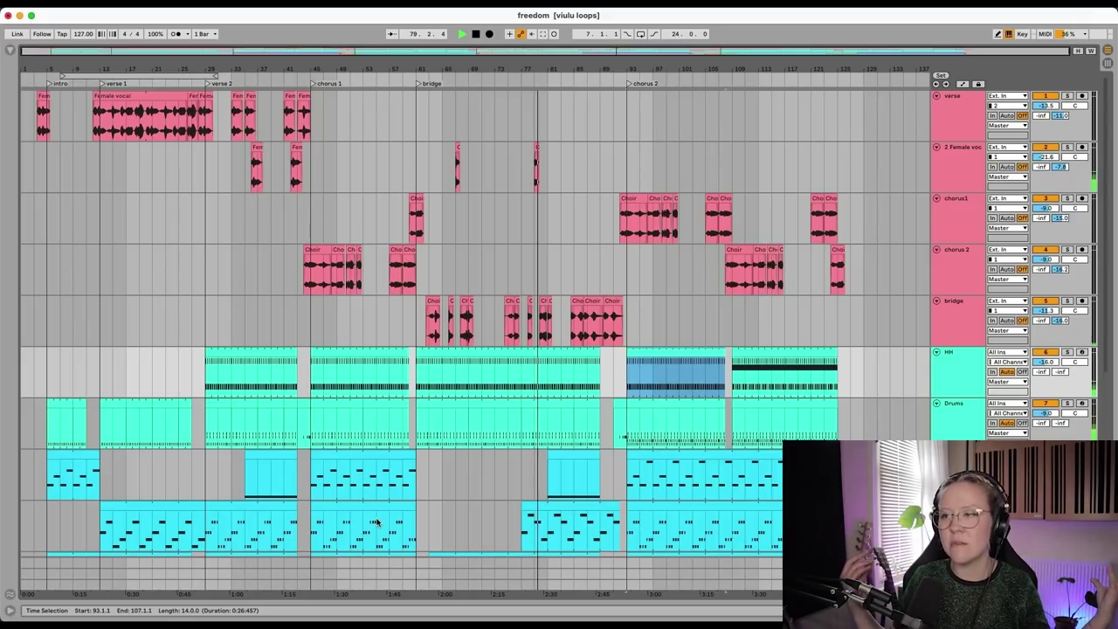
{"action": "scroll", "coordinate": [378, 521], "scroll_direction": "down", "scroll_amount": 3}
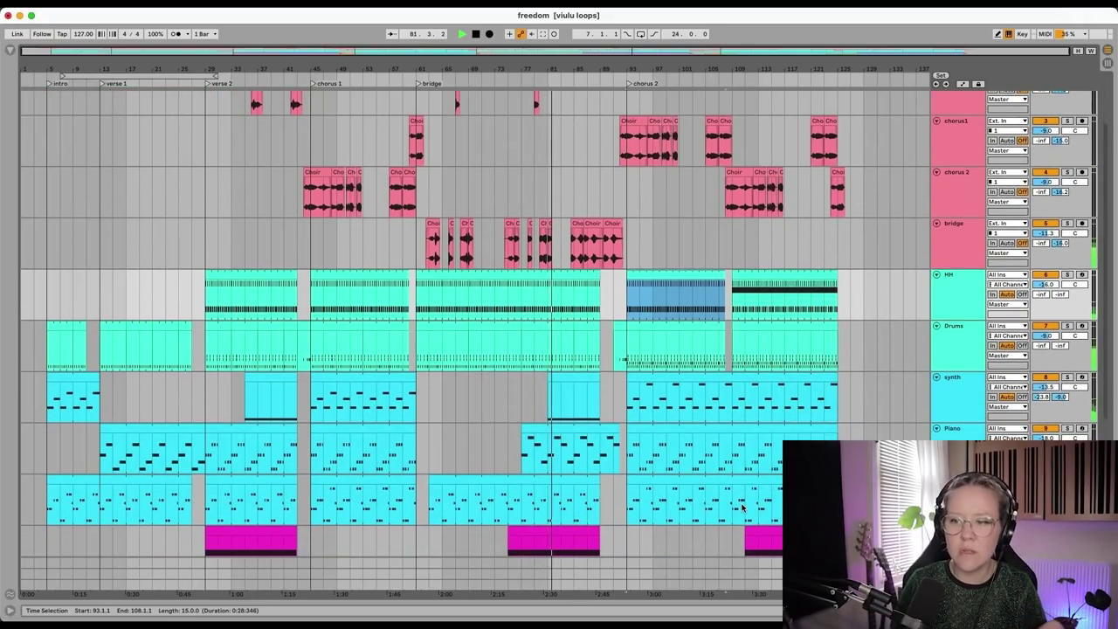
{"action": "scroll", "coordinate": [742, 506], "scroll_direction": "up", "scroll_amount": 2}
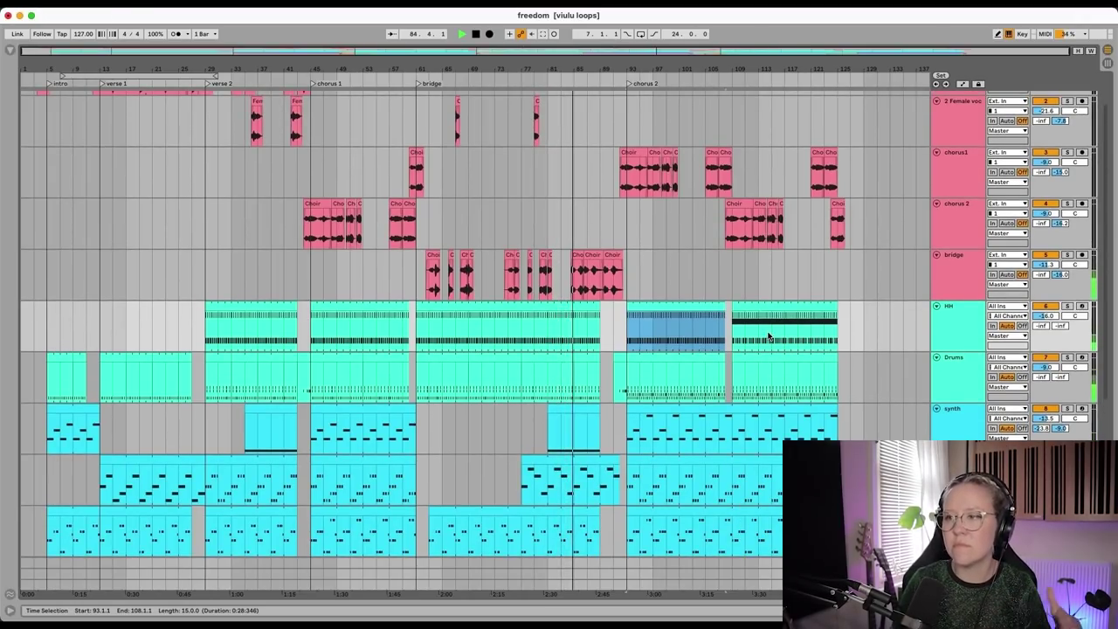
{"action": "scroll", "coordinate": [768, 336], "scroll_direction": "up", "scroll_amount": 3}
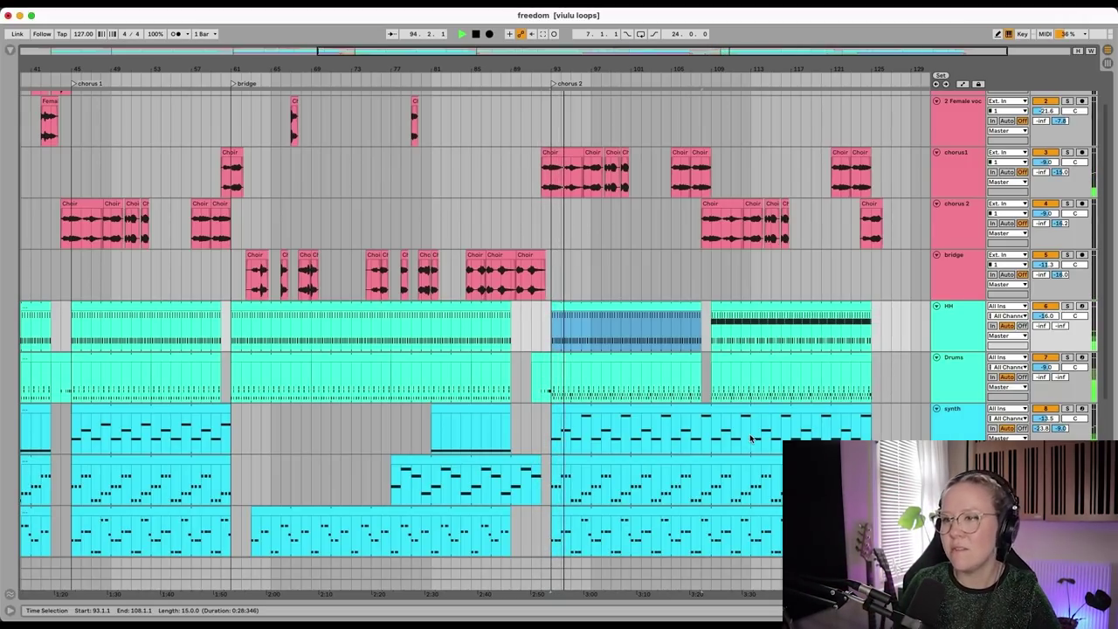
{"action": "scroll", "coordinate": [751, 439], "scroll_direction": "down", "scroll_amount": 3}
{"action": "scroll", "coordinate": [750, 438], "scroll_direction": "down", "scroll_amount": 2}
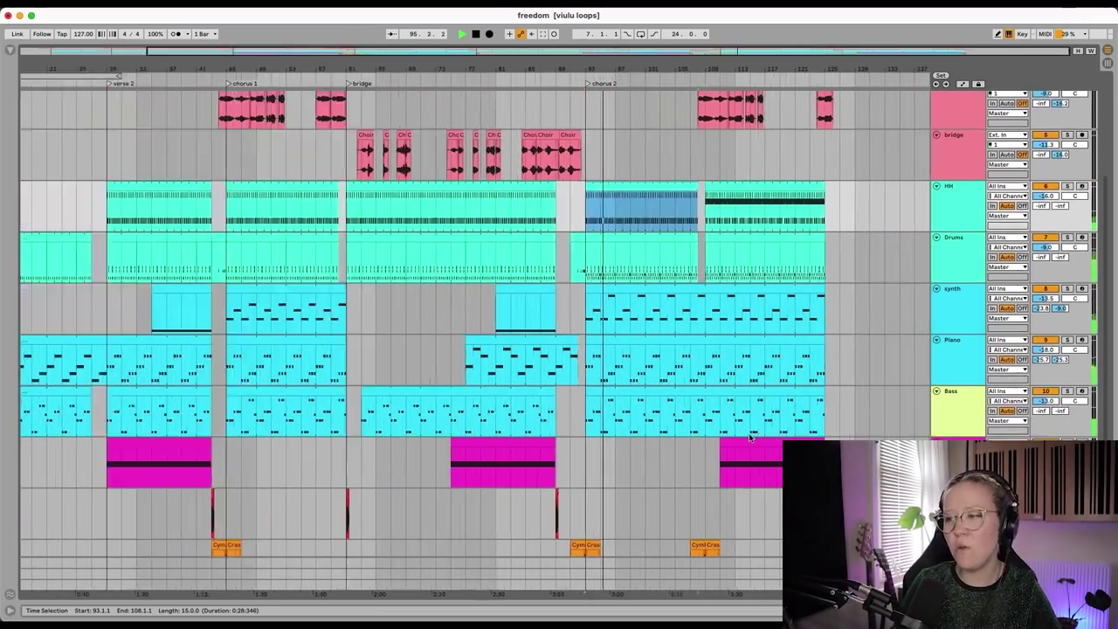
{"action": "scroll", "coordinate": [750, 439], "scroll_direction": "down", "scroll_amount": 2}
{"action": "scroll", "coordinate": [748, 432], "scroll_direction": "up", "scroll_amount": 5}
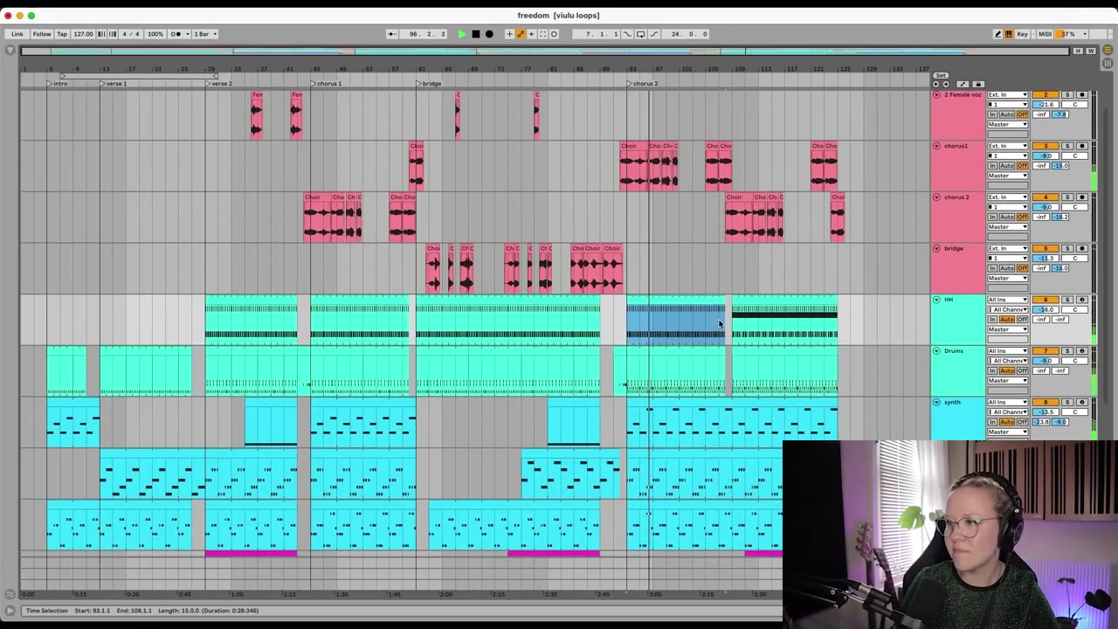